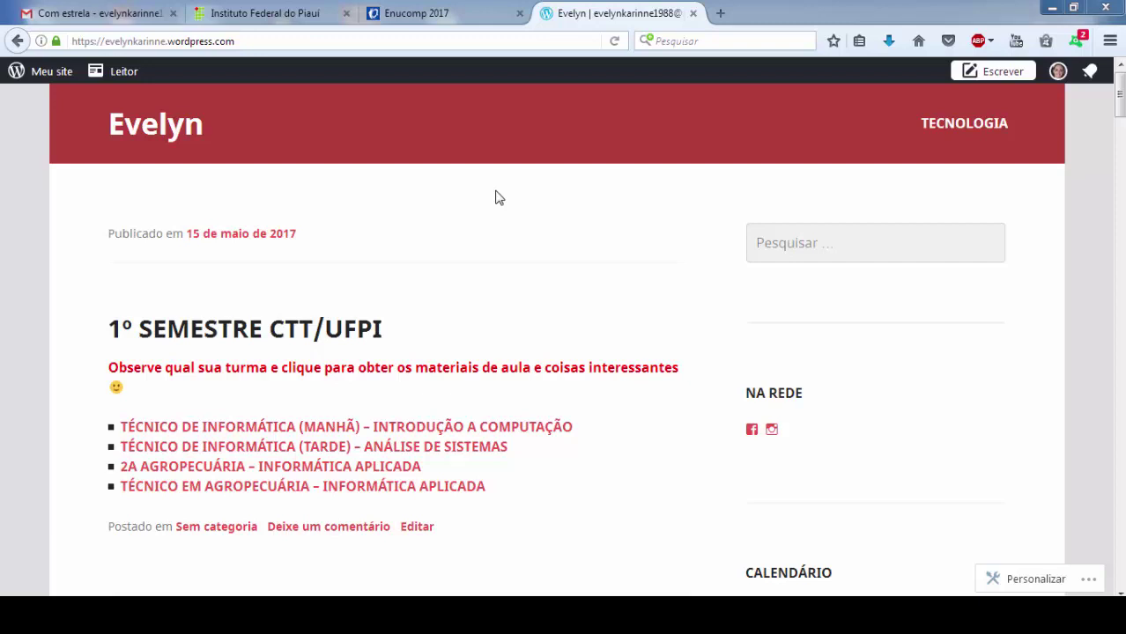
# Step: Open the class page TÉCNICO EM AGROPECUÁRIA – INFORMÁTICA APLICADA and open its Arquivo Excel workbook
pyautogui.click(281, 41)
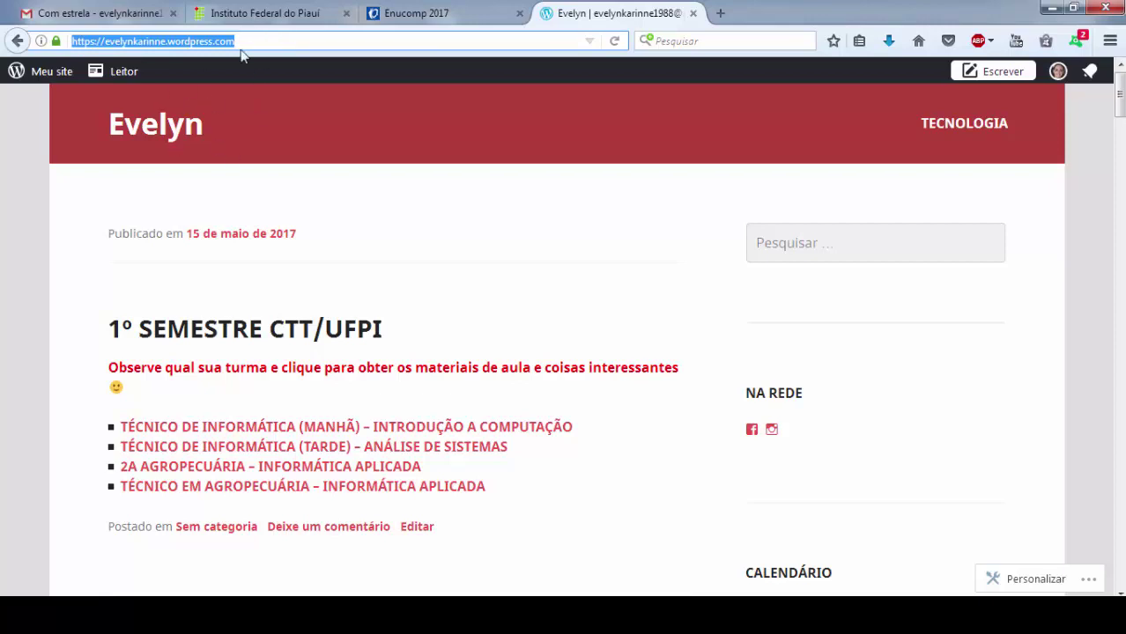
pyautogui.click(420, 228)
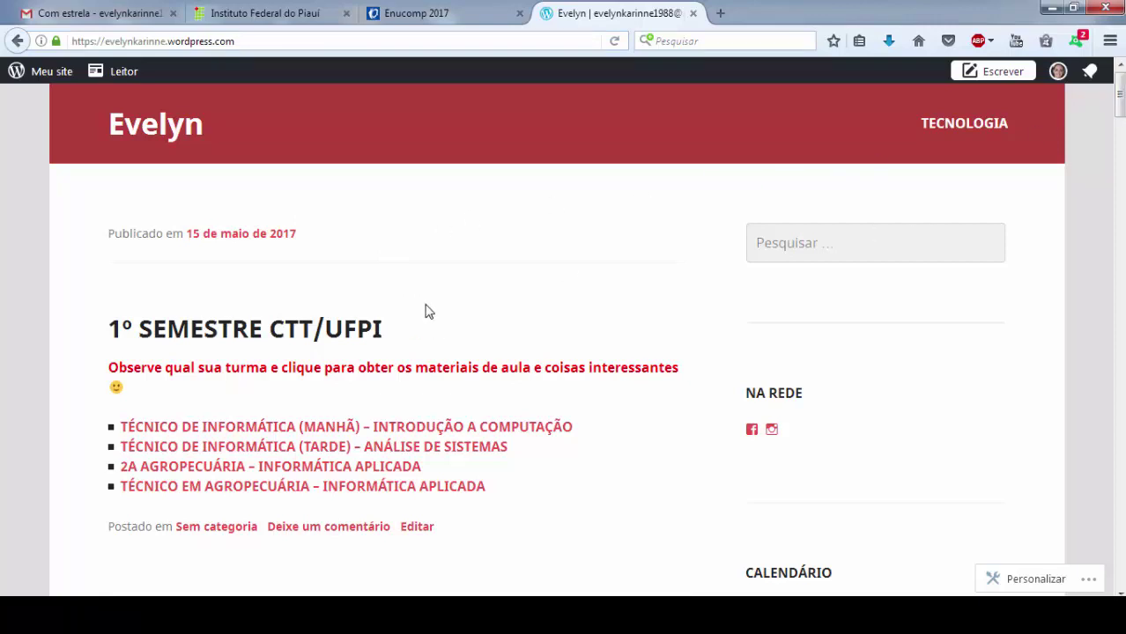
pyautogui.click(297, 490)
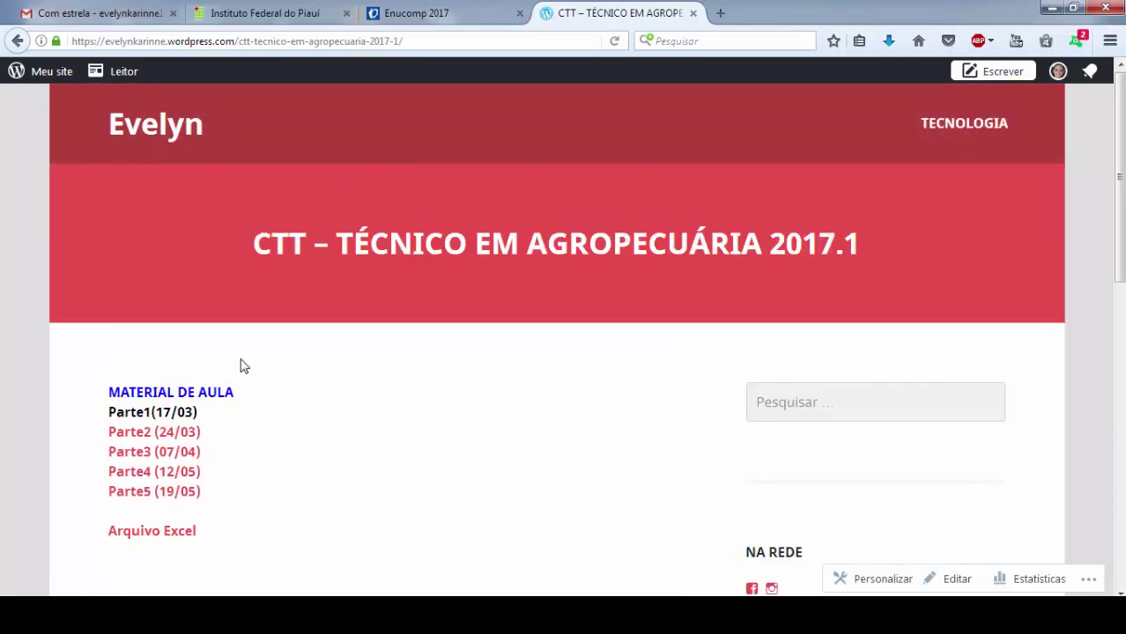
pyautogui.click(145, 532)
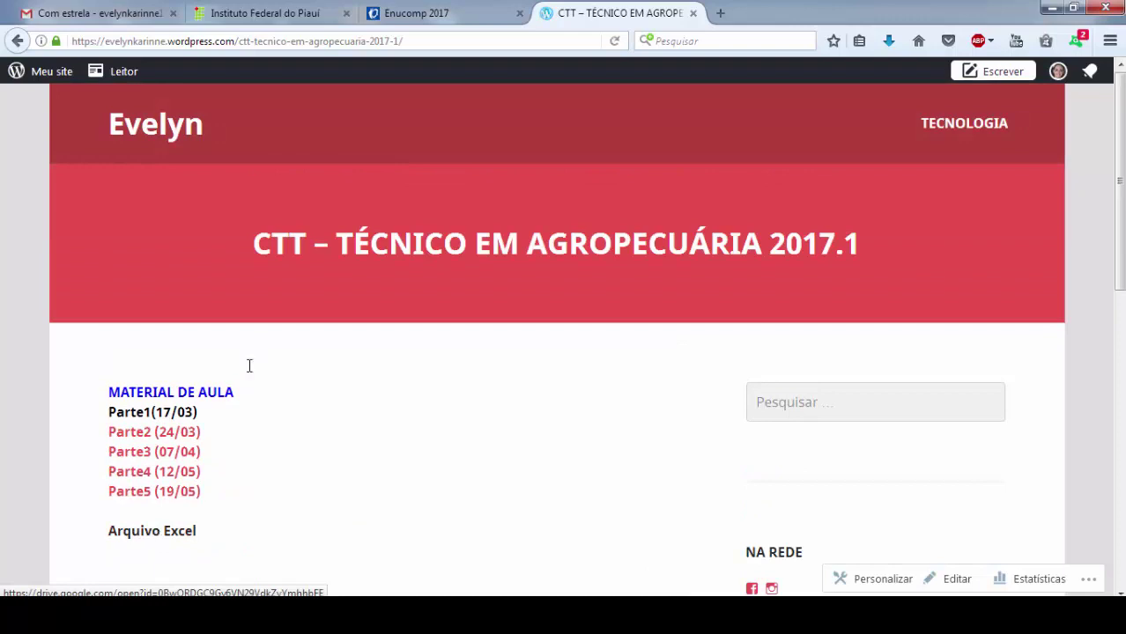
pyautogui.click(177, 532)
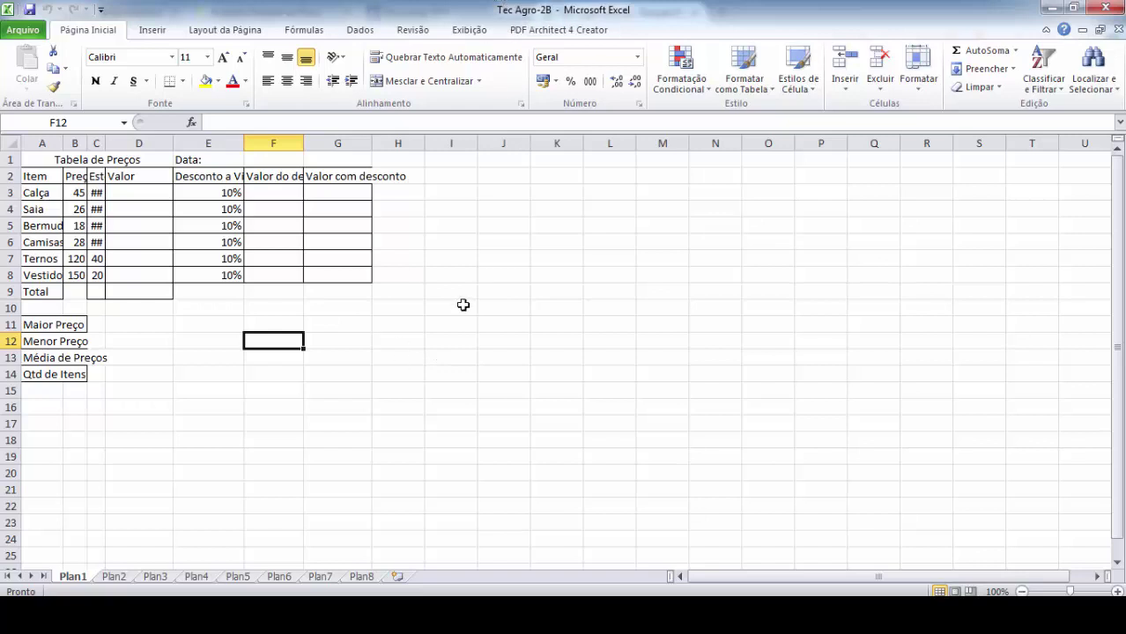
pyautogui.click(428, 444)
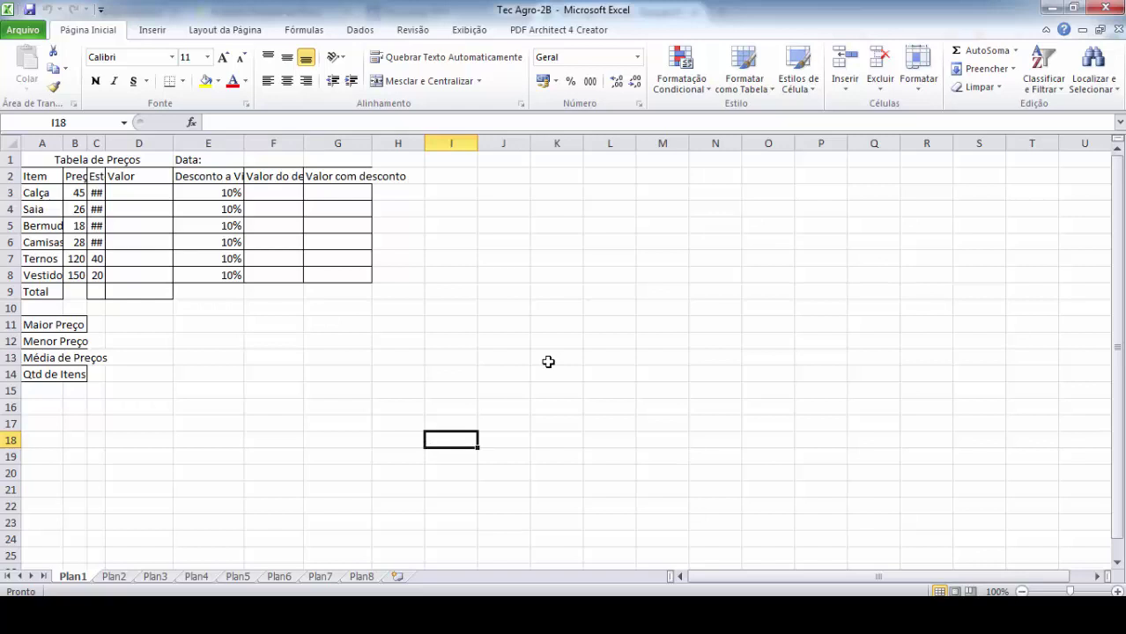
pyautogui.click(623, 326)
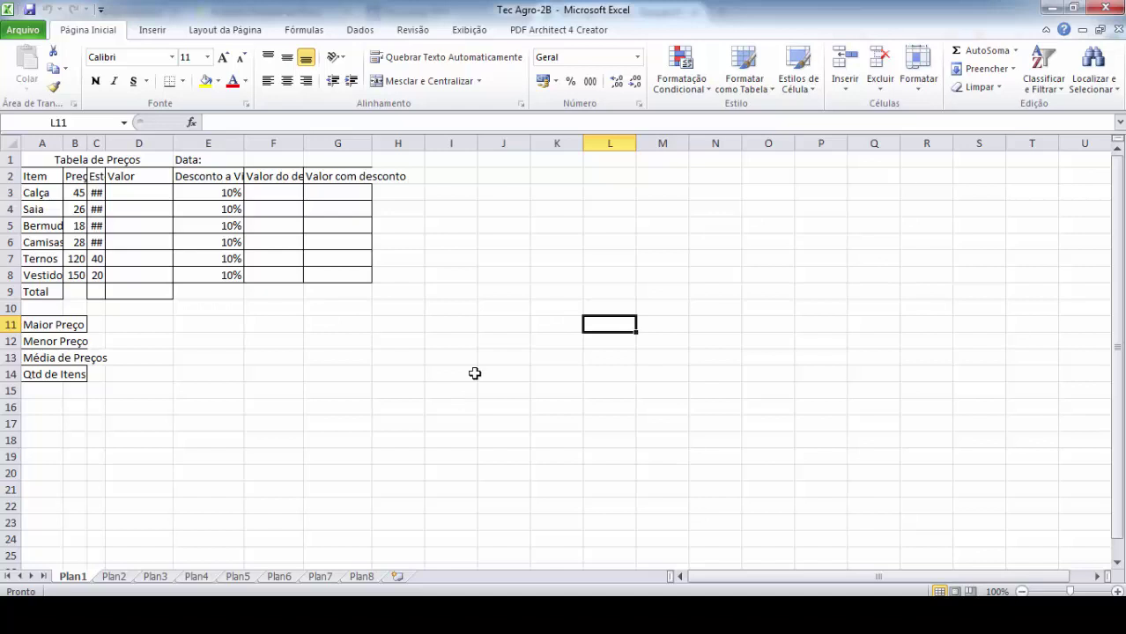
pyautogui.click(608, 259)
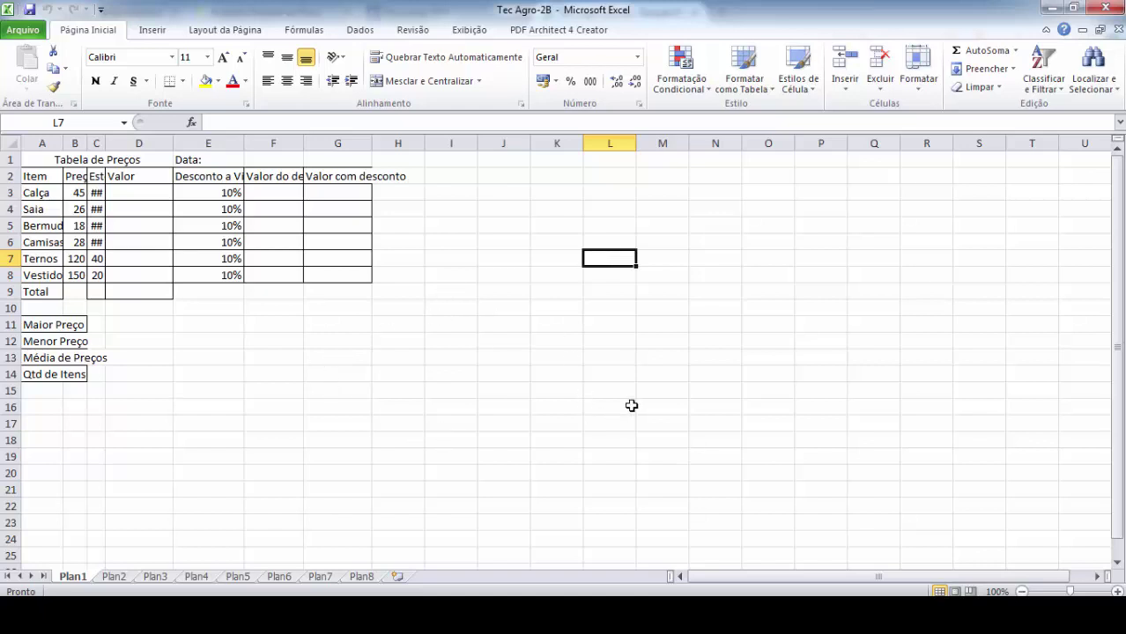
pyautogui.click(716, 257)
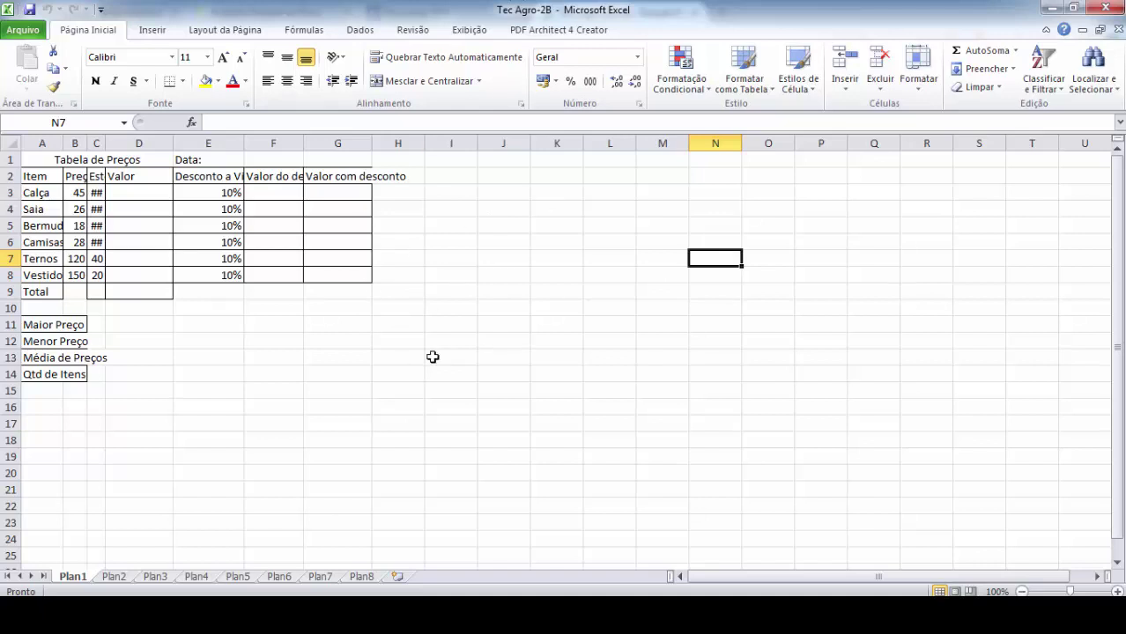
# Step: Examine the command groups for inserting, page layout, formulas, data, review and view, ending on the home commands
pyautogui.click(160, 31)
pyautogui.click(211, 34)
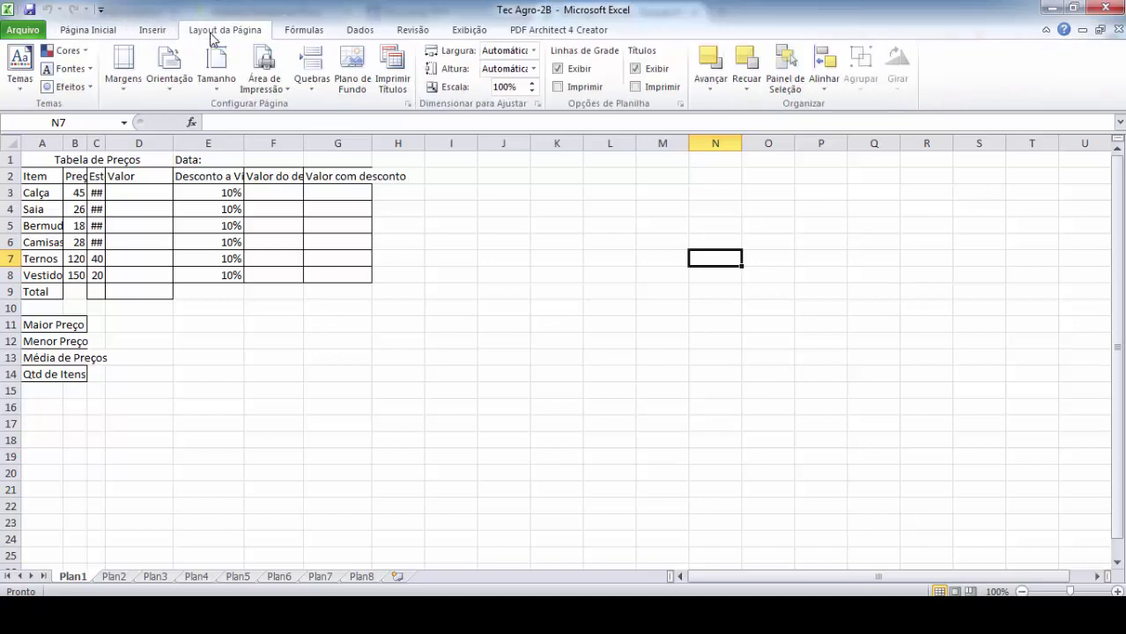
pyautogui.click(308, 33)
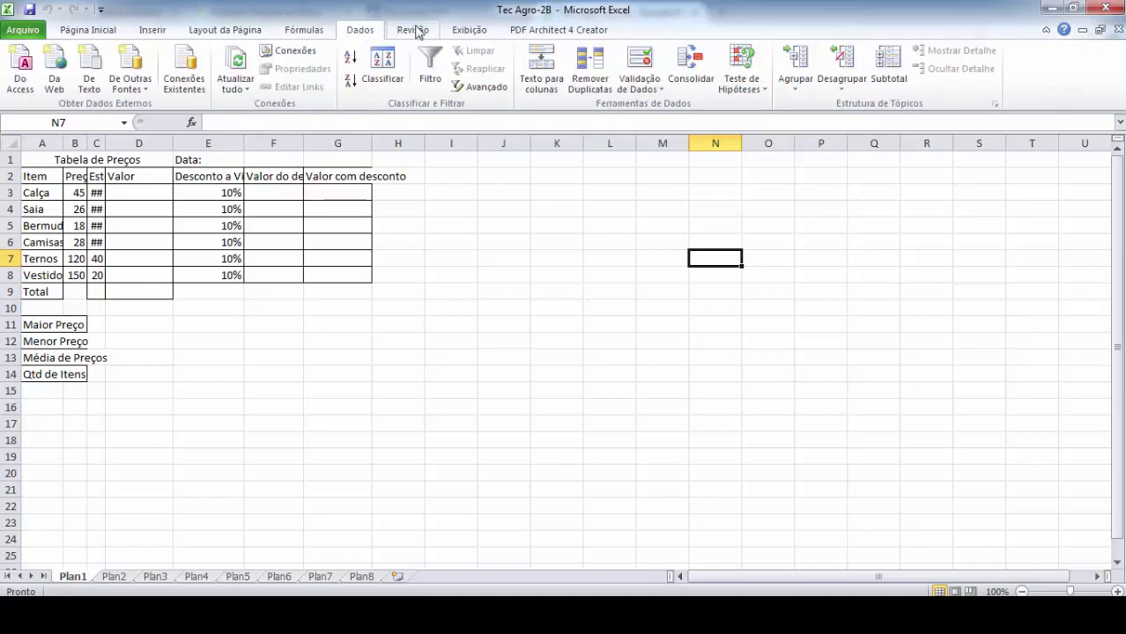
pyautogui.click(411, 30)
pyautogui.click(462, 30)
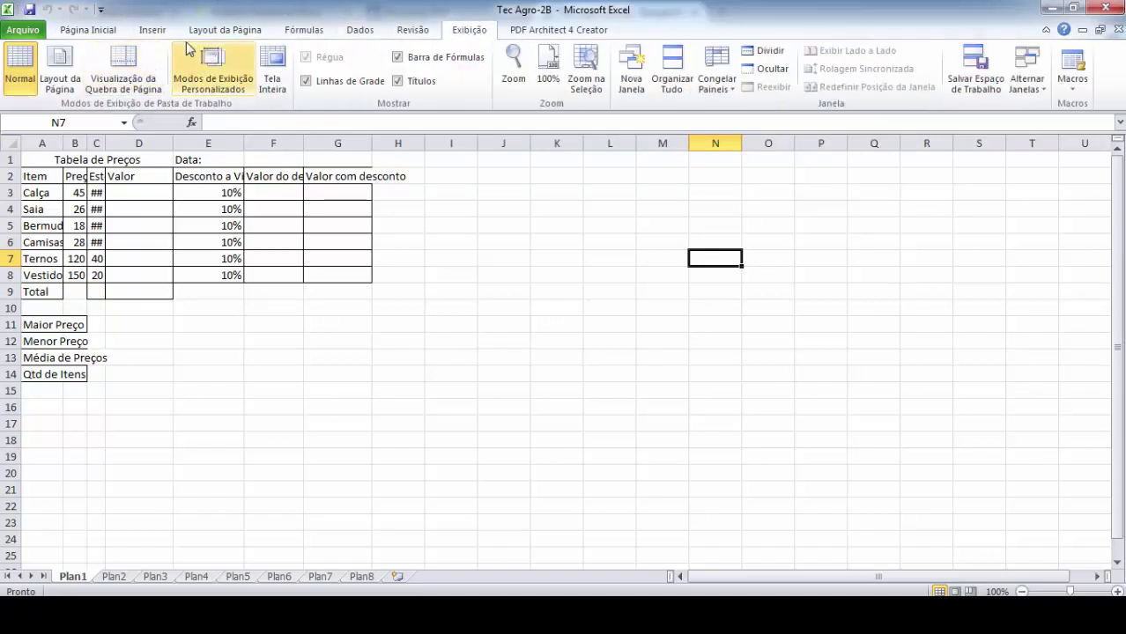
pyautogui.click(146, 32)
pyautogui.click(99, 34)
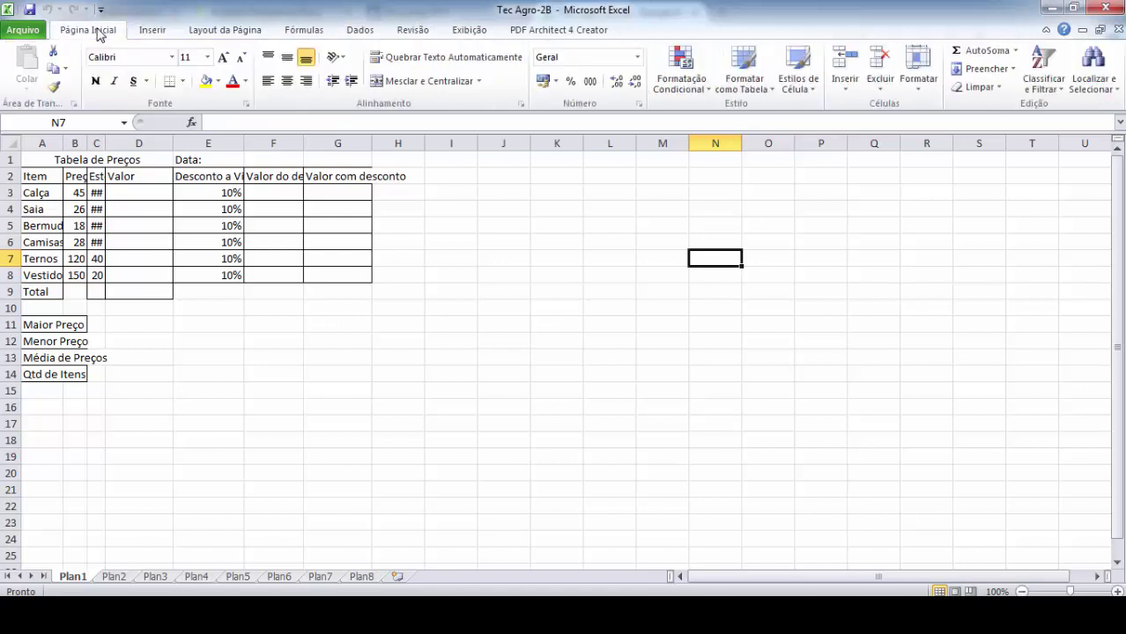
pyautogui.click(147, 33)
pyautogui.click(110, 33)
pyautogui.click(150, 29)
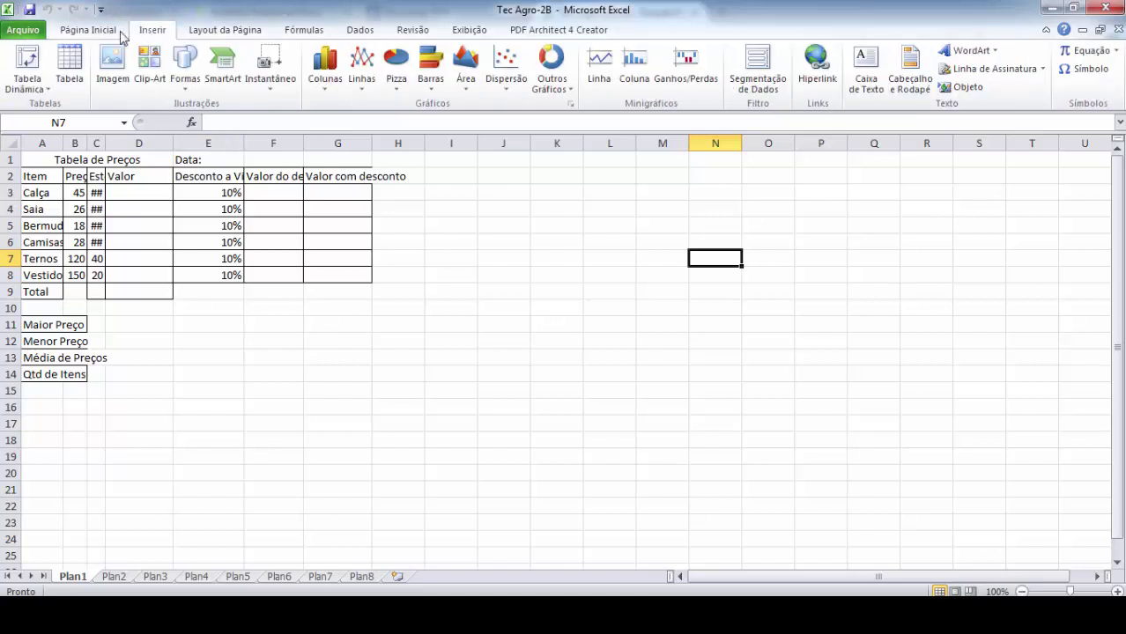
pyautogui.click(106, 34)
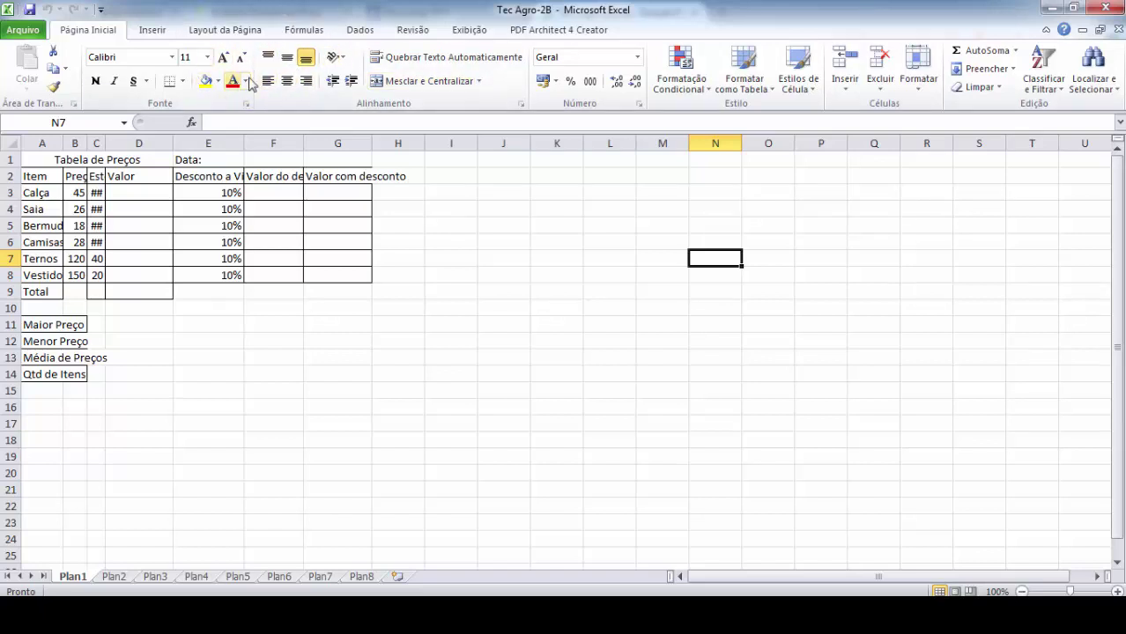
# Step: Enter the text "Você pode digitar um texto" in cell L6
pyautogui.click(205, 177)
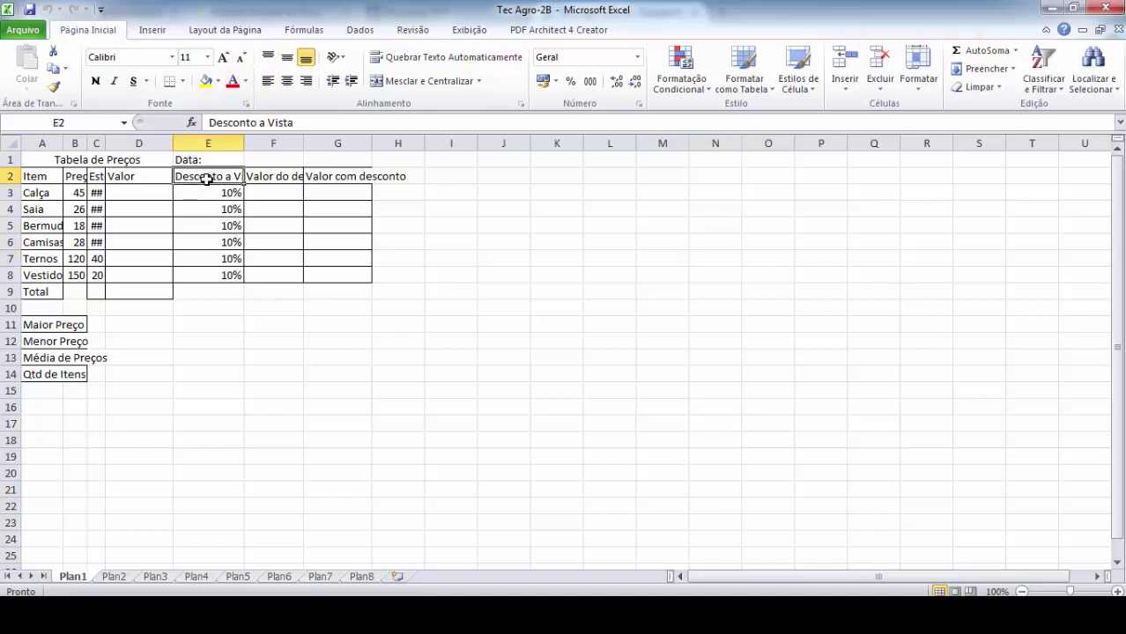
pyautogui.click(542, 337)
pyautogui.click(612, 239)
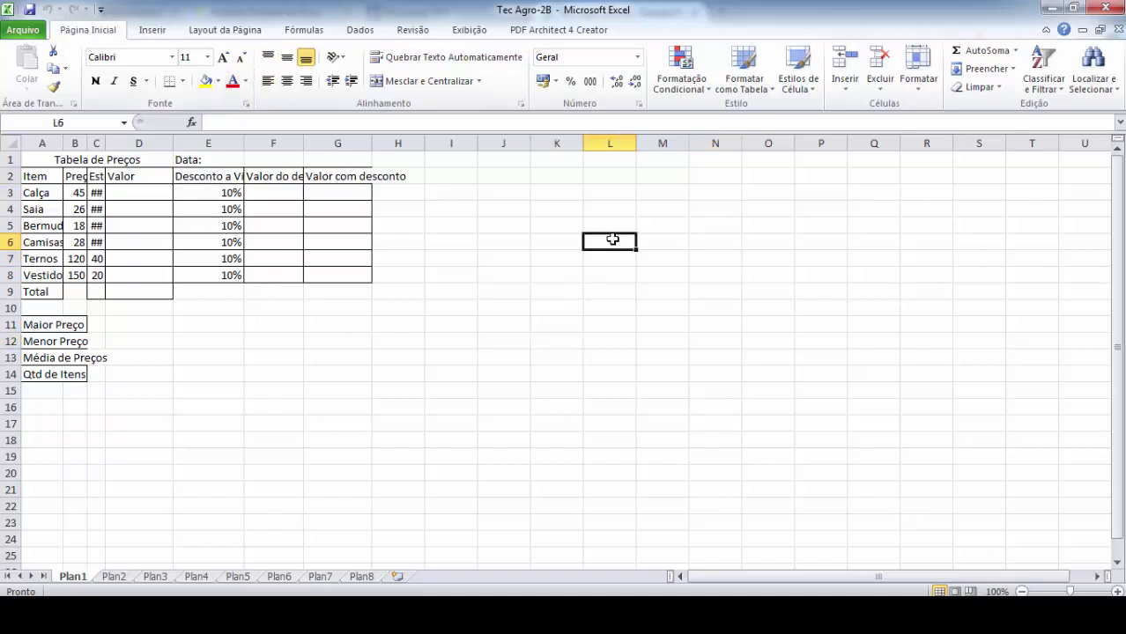
pyautogui.write('Voc')
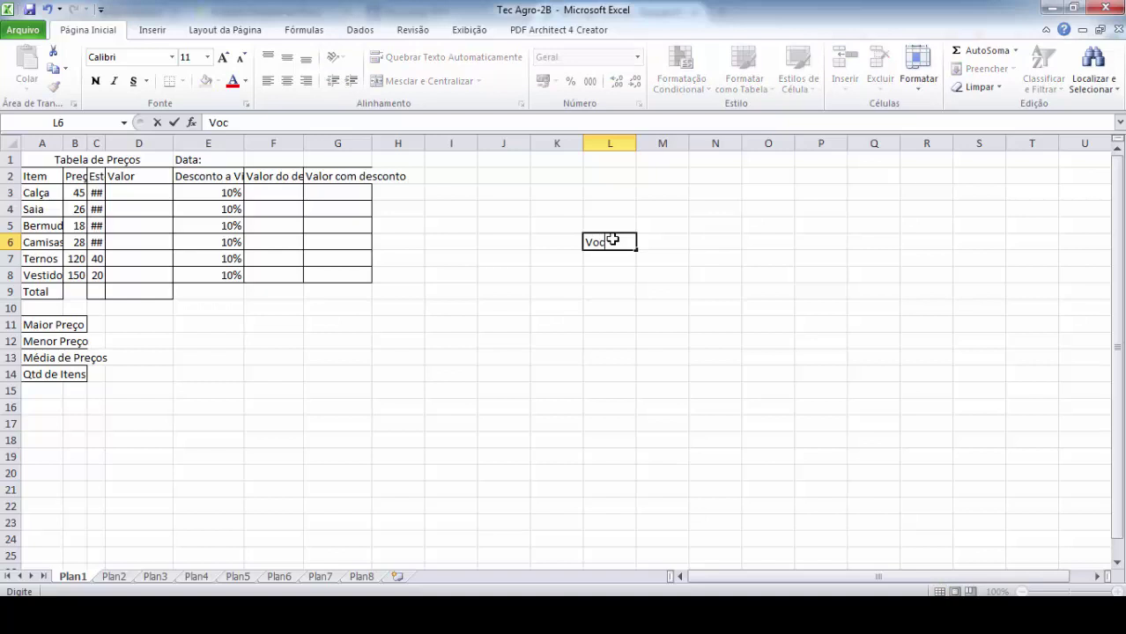
pyautogui.write('ê pode di')
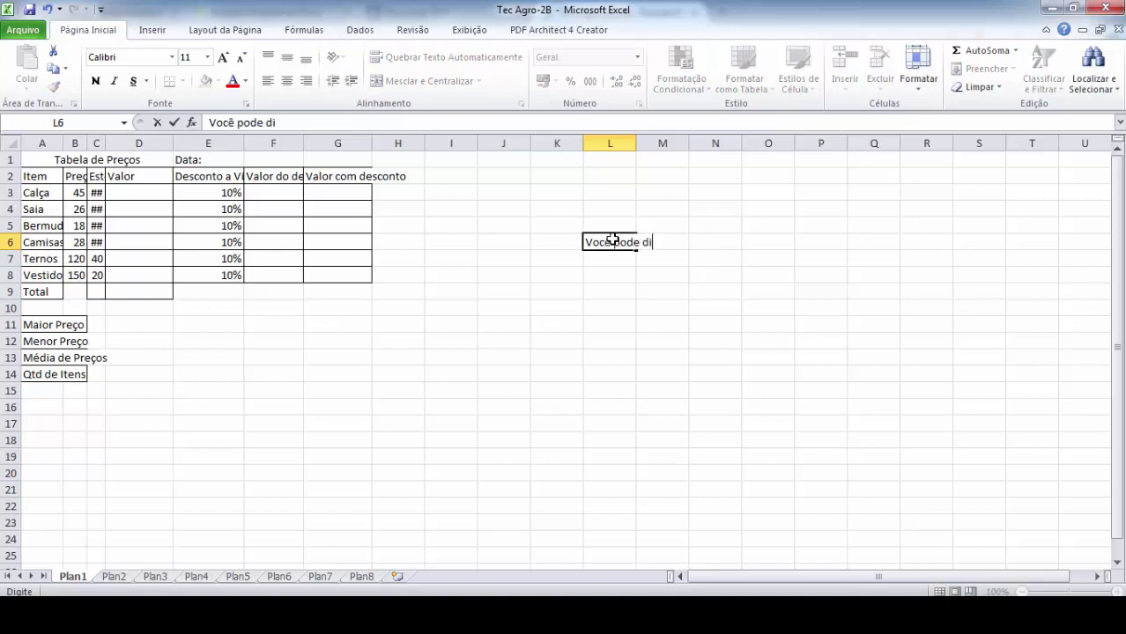
pyautogui.write('gitar um texto')
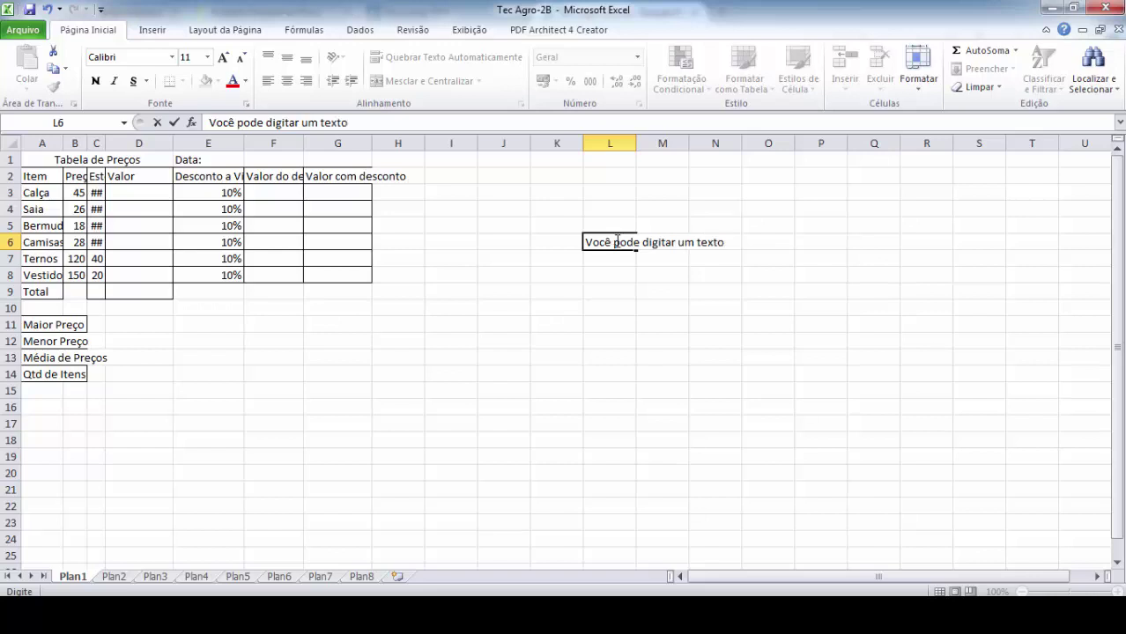
pyautogui.click(606, 290)
pyautogui.click(611, 247)
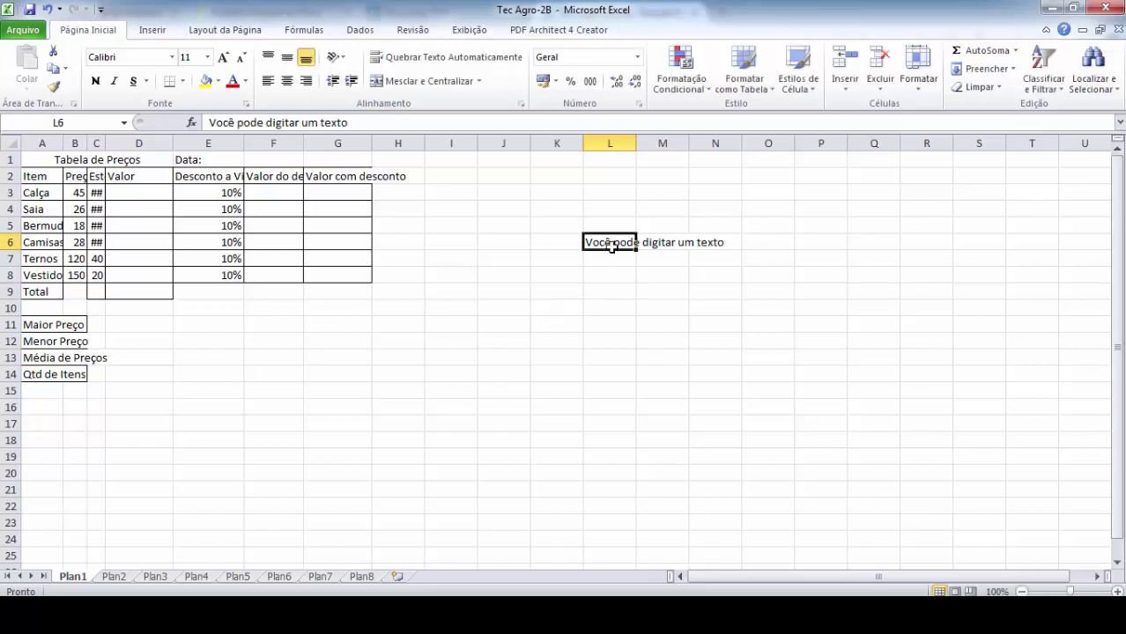
# Step: Format the text in cell L6 with font size 20, bold and a medium blue theme colour
pyautogui.click(207, 57)
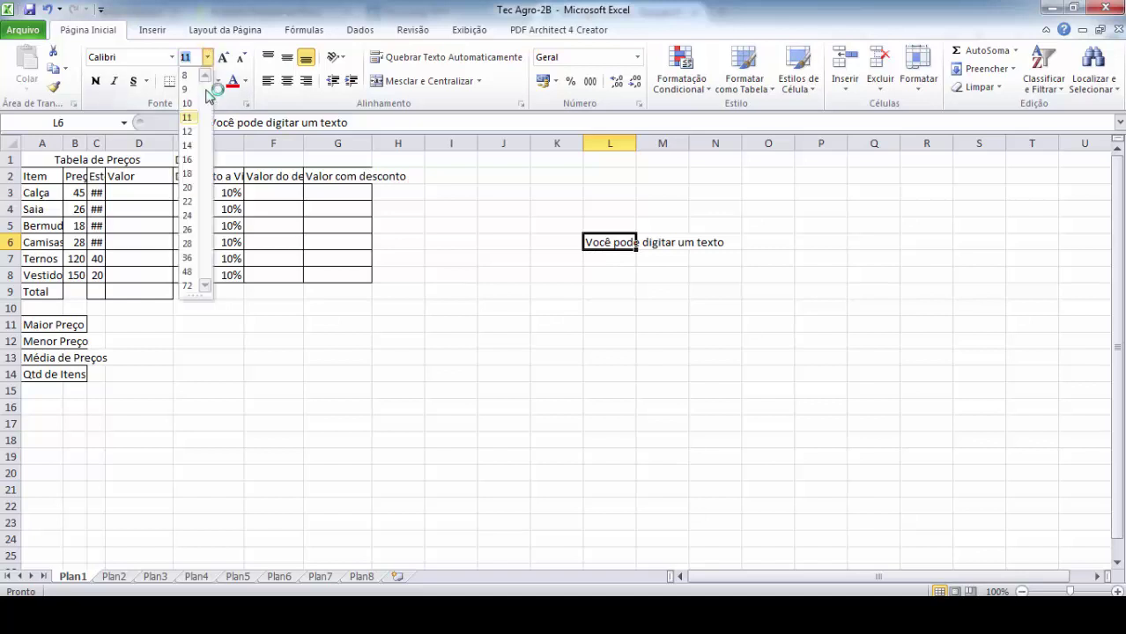
pyautogui.click(194, 188)
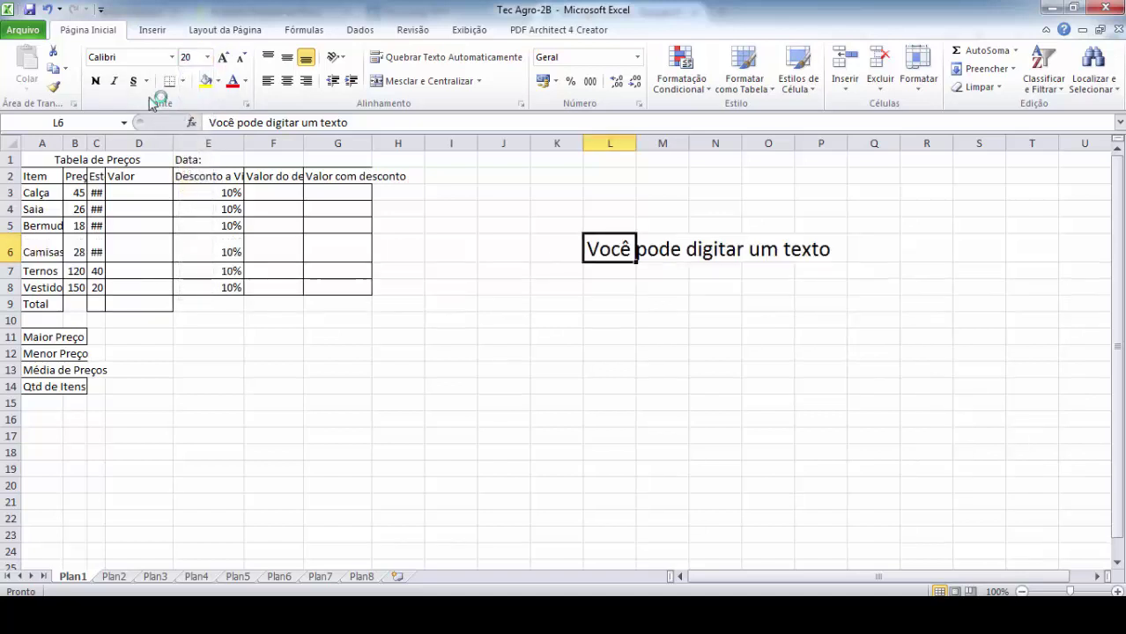
pyautogui.click(96, 81)
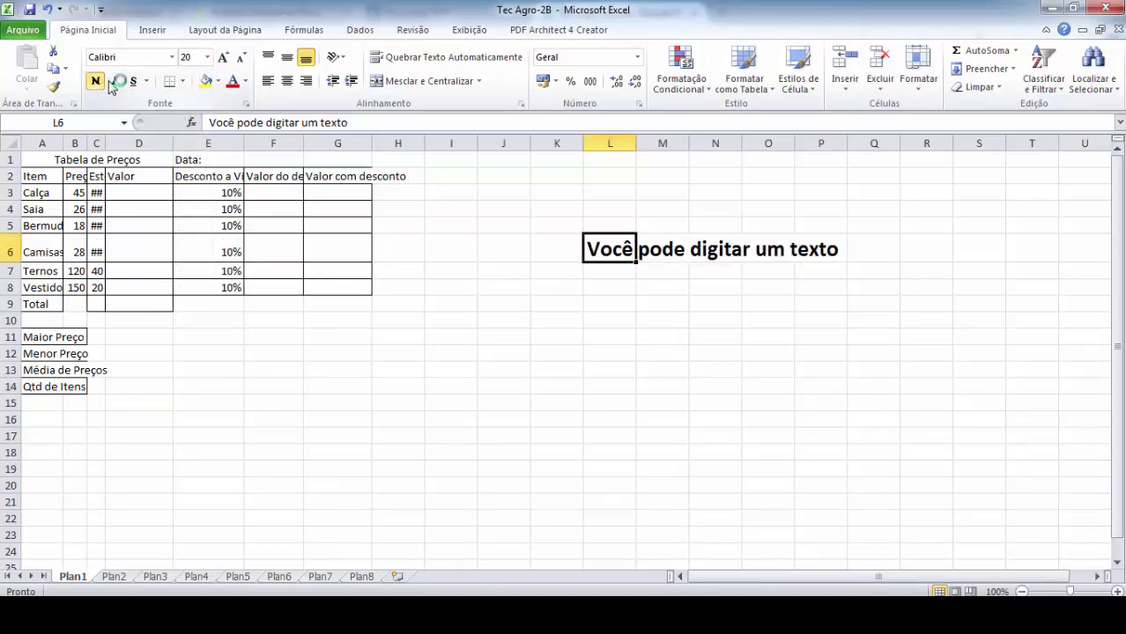
pyautogui.click(248, 81)
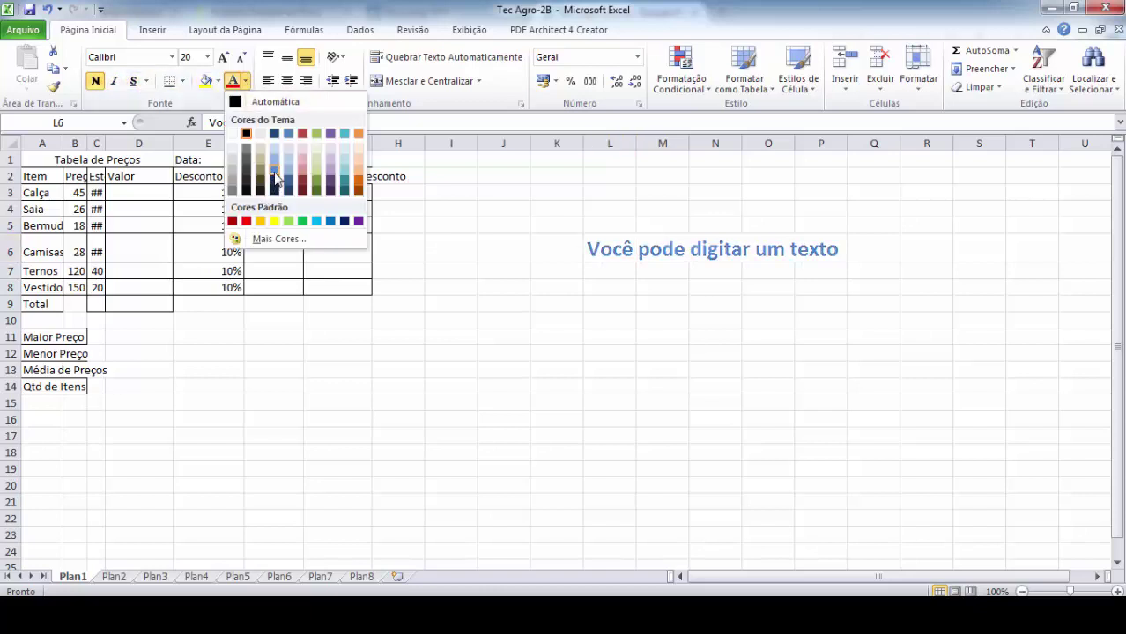
pyautogui.click(275, 180)
pyautogui.click(620, 385)
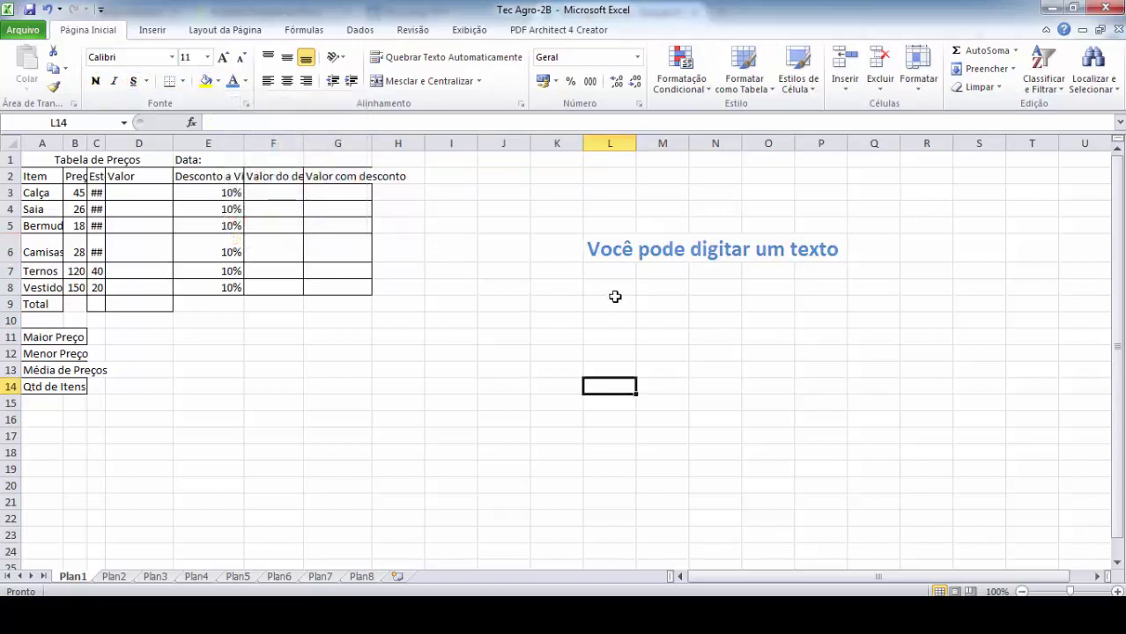
# Step: Undo the colour, bold, font size and text entry in cell L6
pyautogui.click(615, 252)
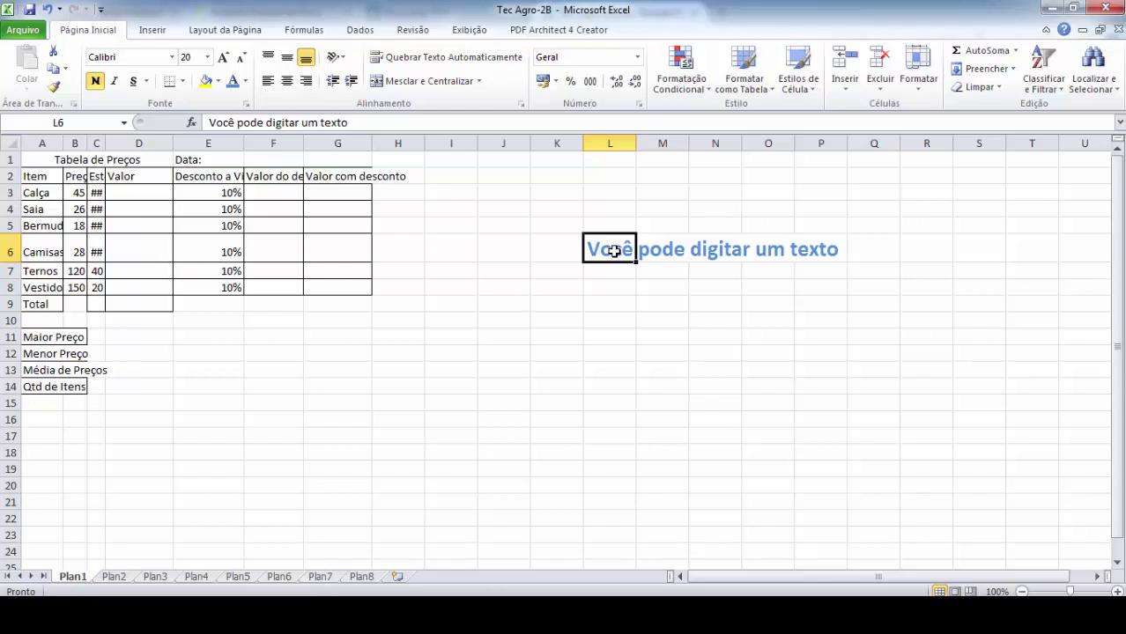
pyautogui.hotkey('ctrl', 'z')
pyautogui.hotkey('ctrl', 'z')
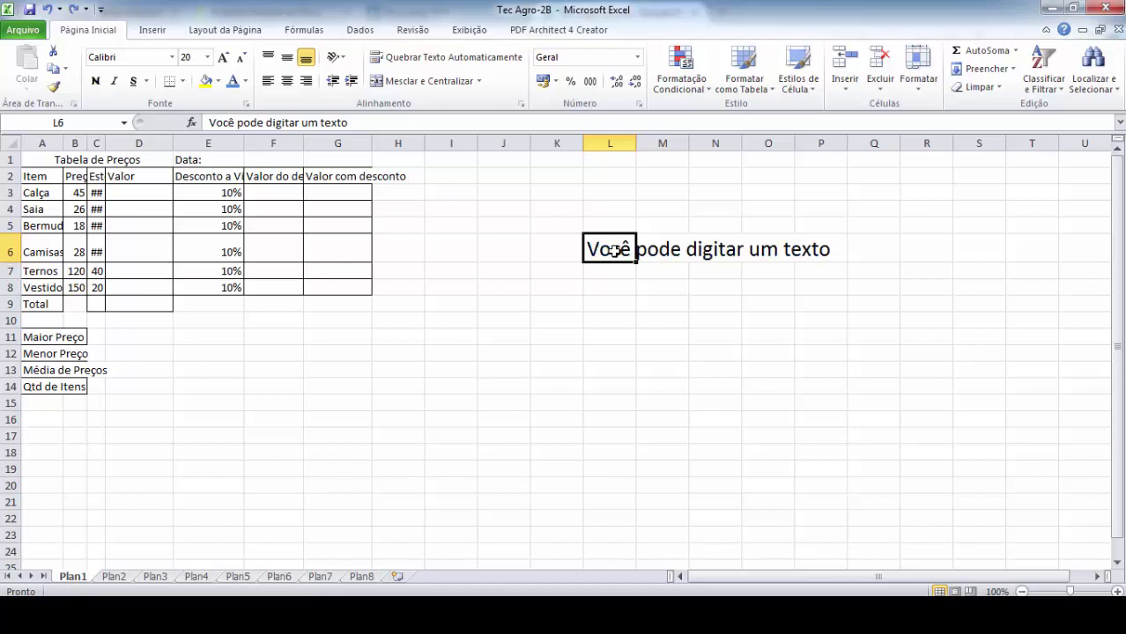
pyautogui.hotkey('ctrl', 'z')
pyautogui.hotkey('ctrl', 'z')
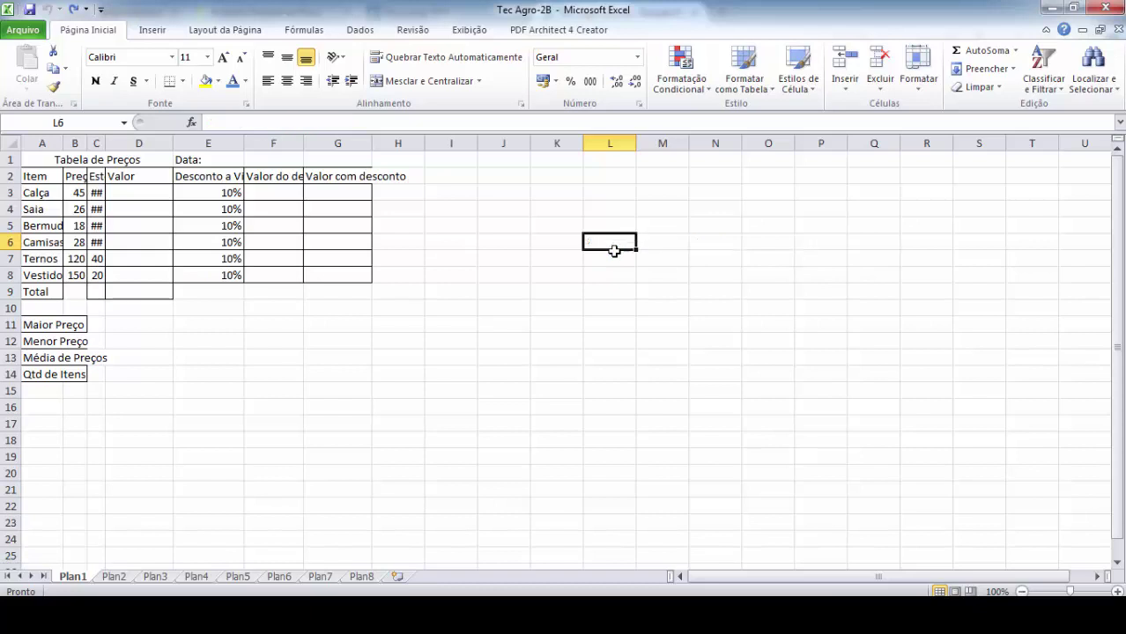
# Step: Go along row 2 from cell N2 to the sheet's last column, XFD, and examine the columns there, ending on cell XFD1
pyautogui.click(525, 257)
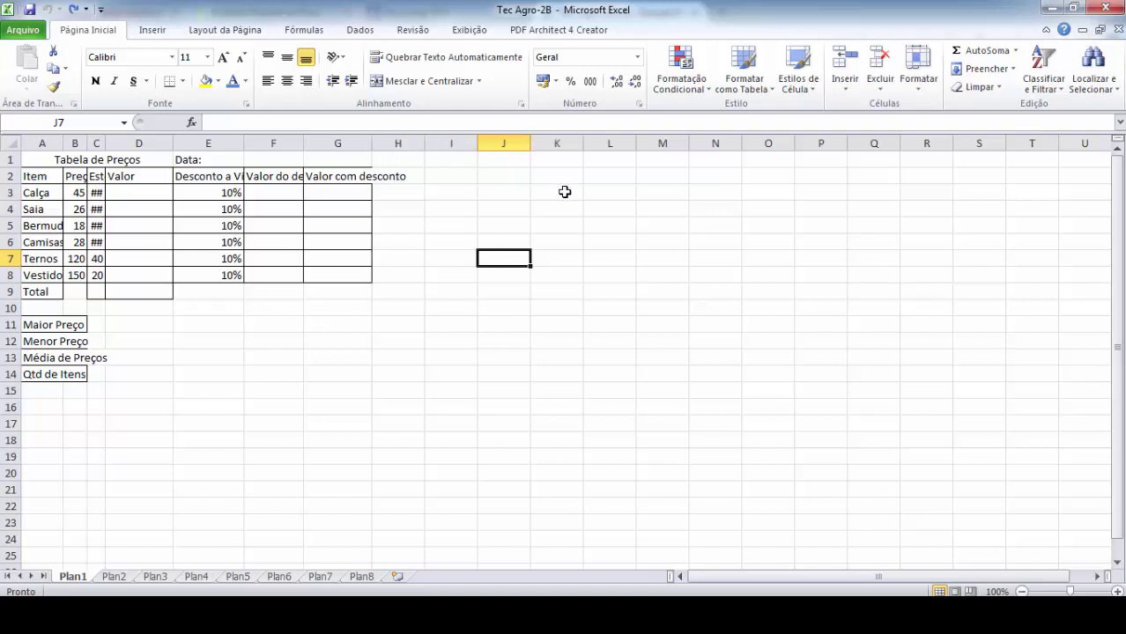
pyautogui.click(622, 172)
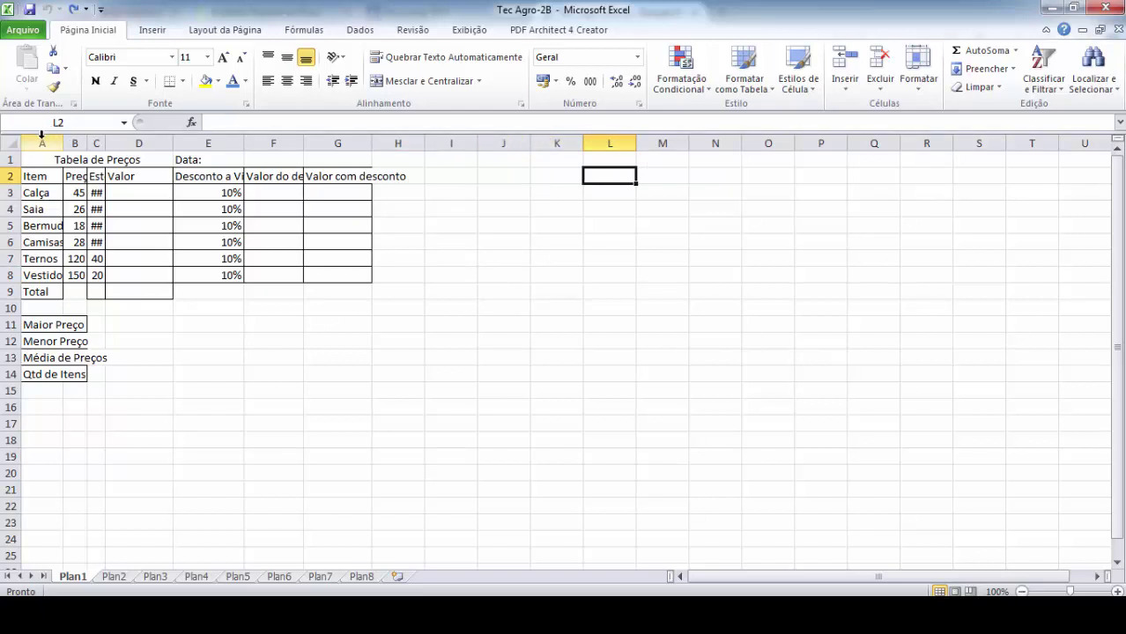
pyautogui.click(728, 177)
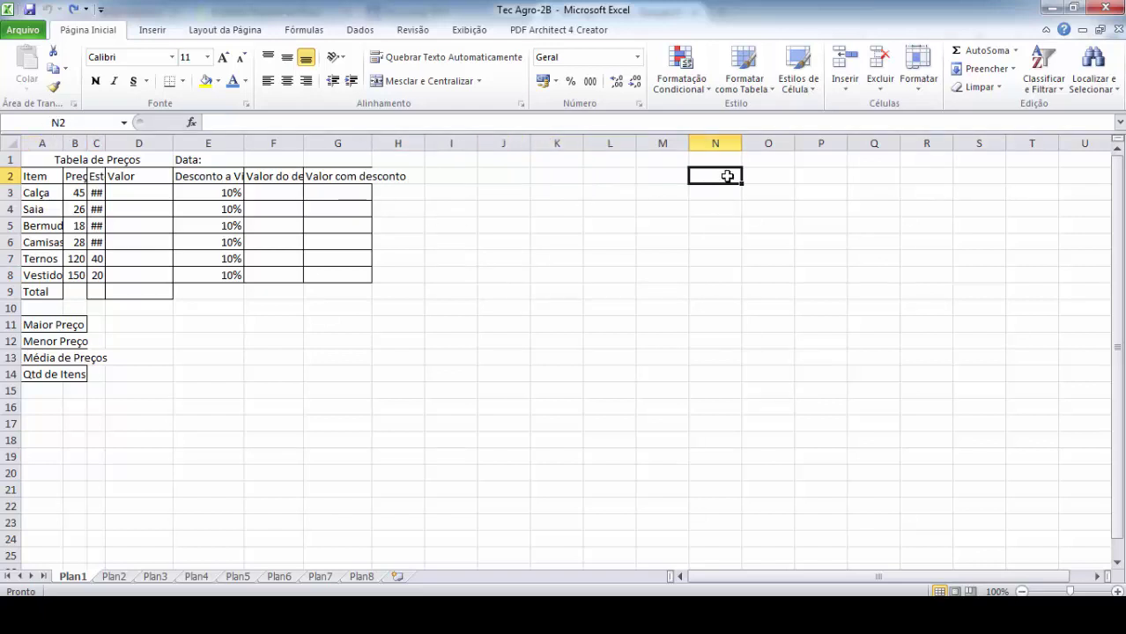
pyautogui.hotkey('ctrl', 'Right')
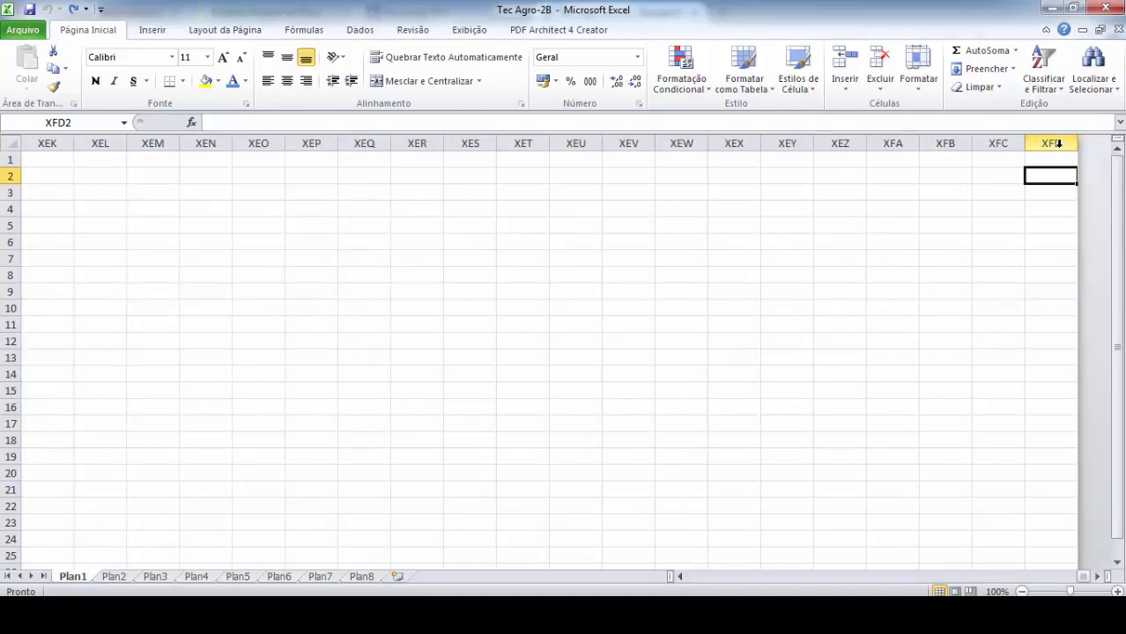
pyautogui.click(990, 174)
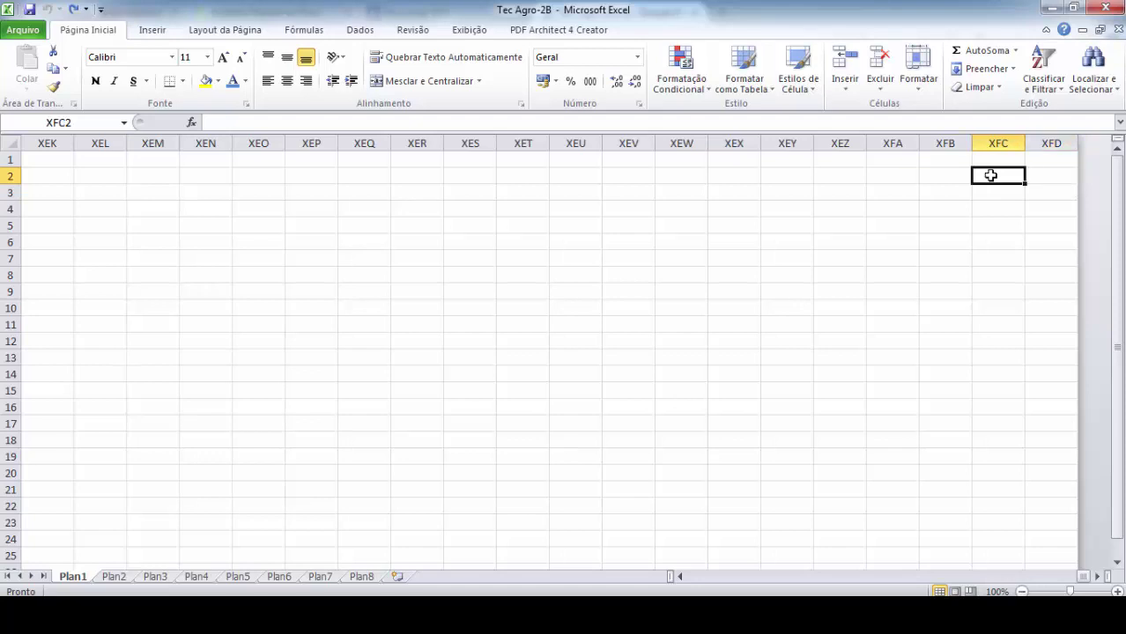
pyautogui.click(1043, 143)
pyautogui.click(993, 172)
pyautogui.click(1044, 160)
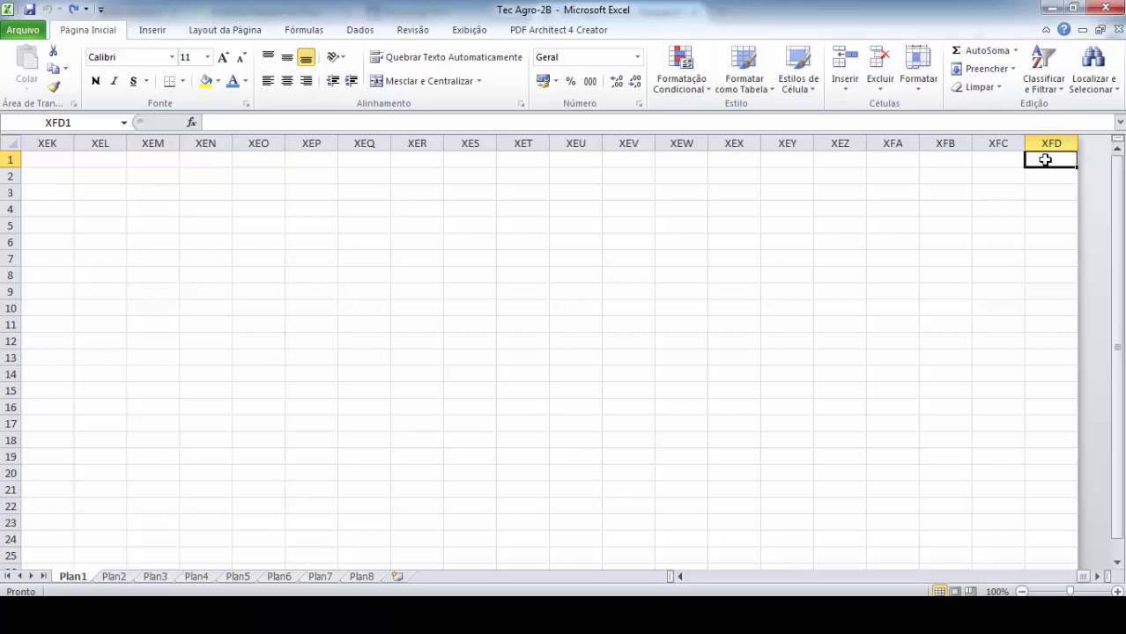
# Step: Return along row 1 from column XFD to cell A1, and select cell K3 beside the price table
pyautogui.hotkey('ctrl', 'Left')
pyautogui.hotkey('ctrl', 'Left')
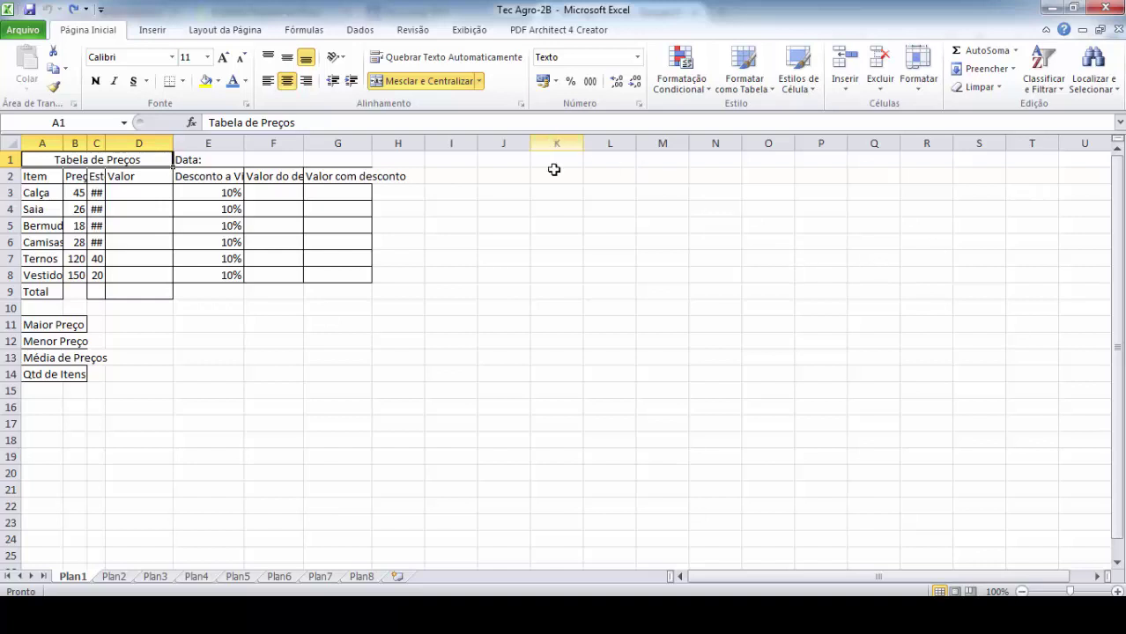
pyautogui.click(555, 204)
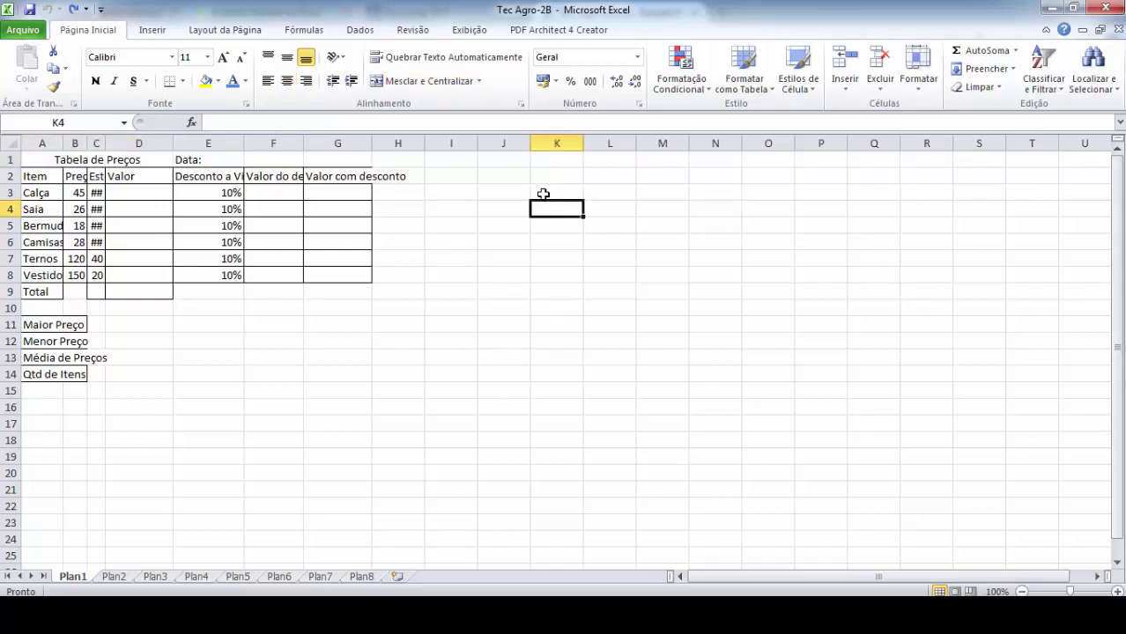
pyautogui.click(542, 194)
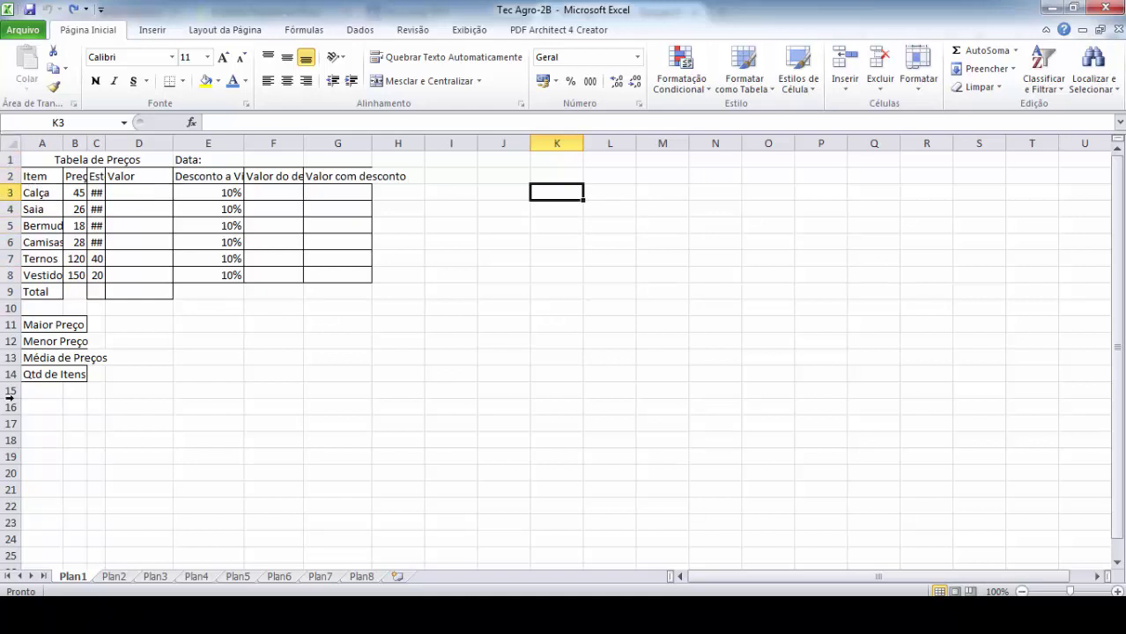
# Step: Go down column A from cell A1 to the sheet's last row, 1048576
pyautogui.click(42, 158)
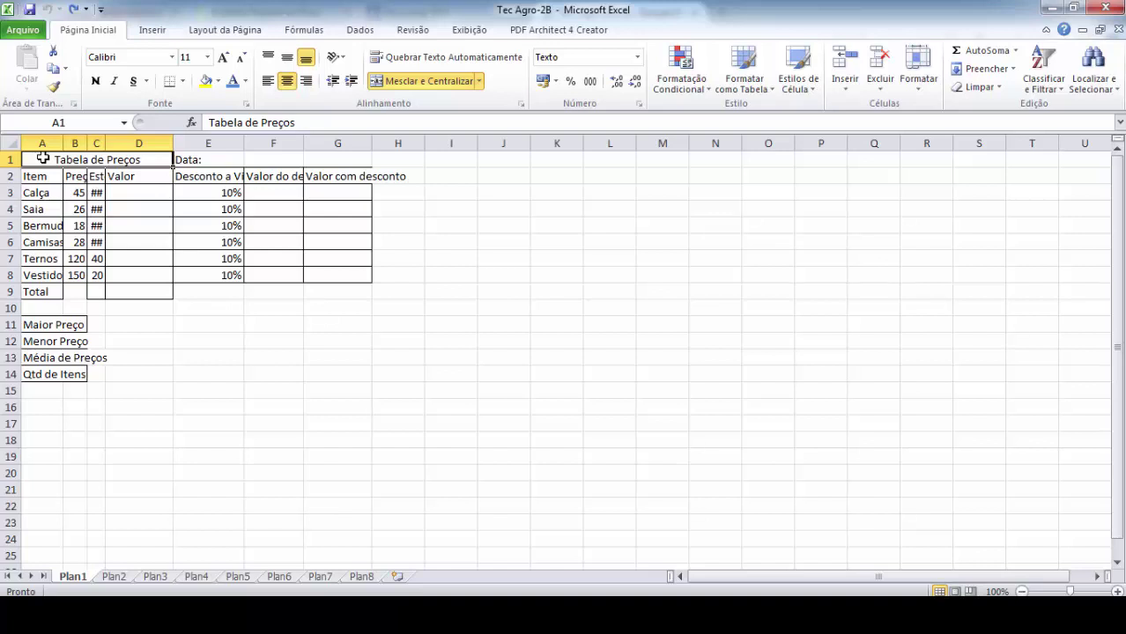
pyautogui.hotkey('ctrl', 'Down')
pyautogui.hotkey('ctrl', 'Down')
pyautogui.hotkey('ctrl', 'Down')
pyautogui.hotkey('ctrl', 'Down')
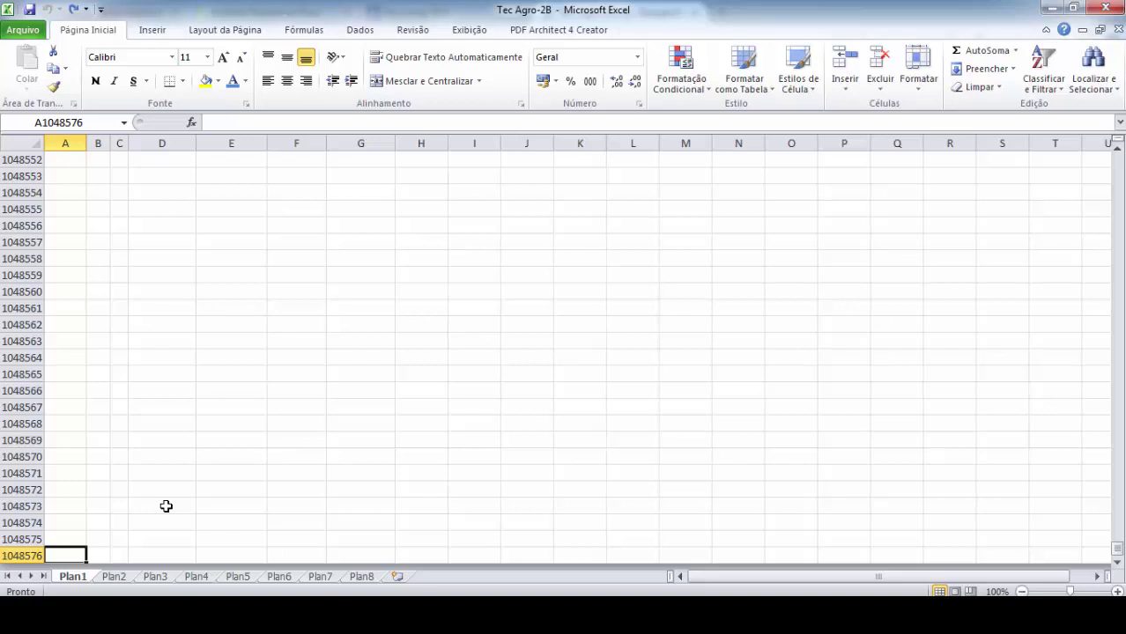
# Step: Go back up column A from the last row to the price table at the start of the sheet
pyautogui.hotkey('ctrl', 'Up')
pyautogui.press('Up')
pyautogui.press('Up')
pyautogui.press('Up')
pyautogui.press('Up')
pyautogui.press('Up')
pyautogui.press('Up')
pyautogui.press('Up')
pyautogui.press('Up')
pyautogui.press('Up')
pyautogui.press('Up')
pyautogui.press('Up')
pyautogui.press('Up')
pyautogui.press('Up')
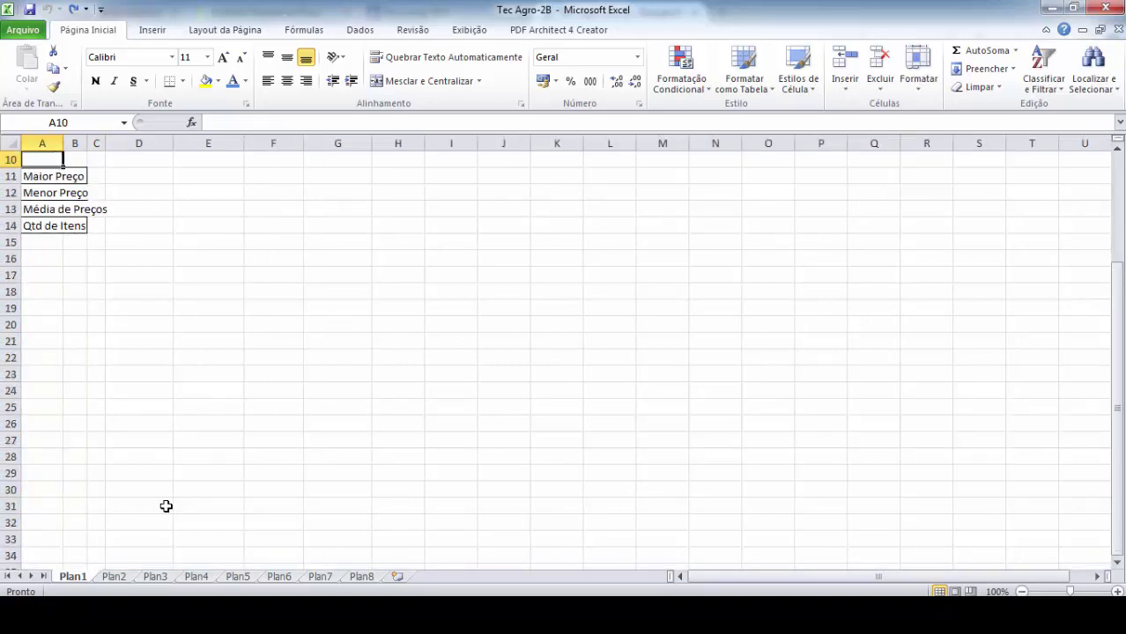
# Step: Examine how column K and row 5 meet in cell K5, comparing it with neighbouring cell L5 and ending on K5
pyautogui.click(559, 247)
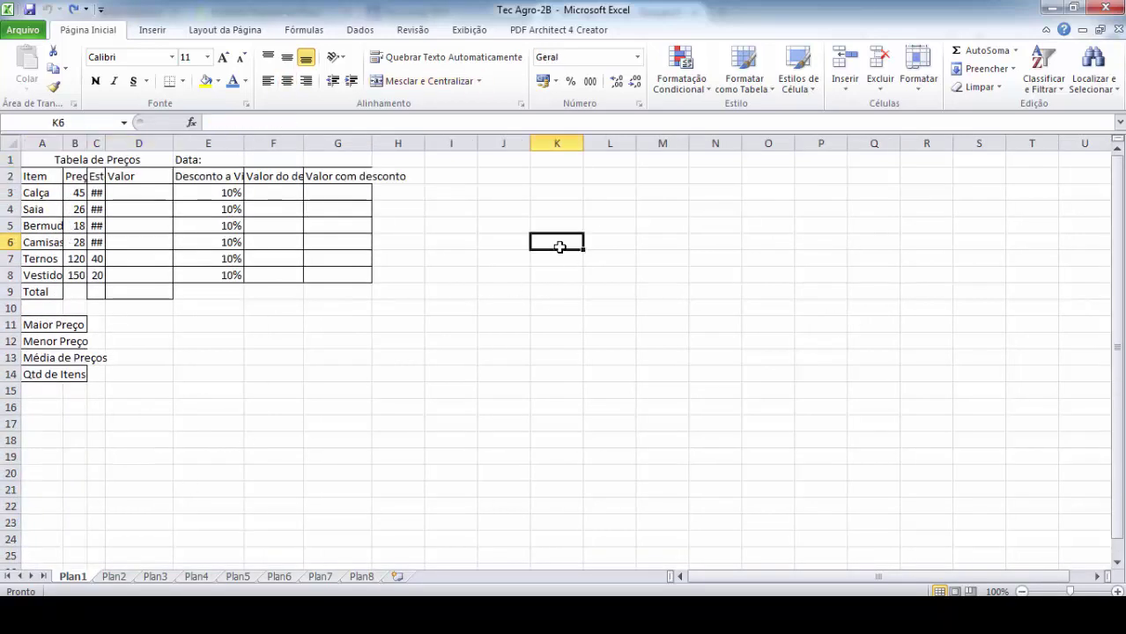
pyautogui.click(562, 141)
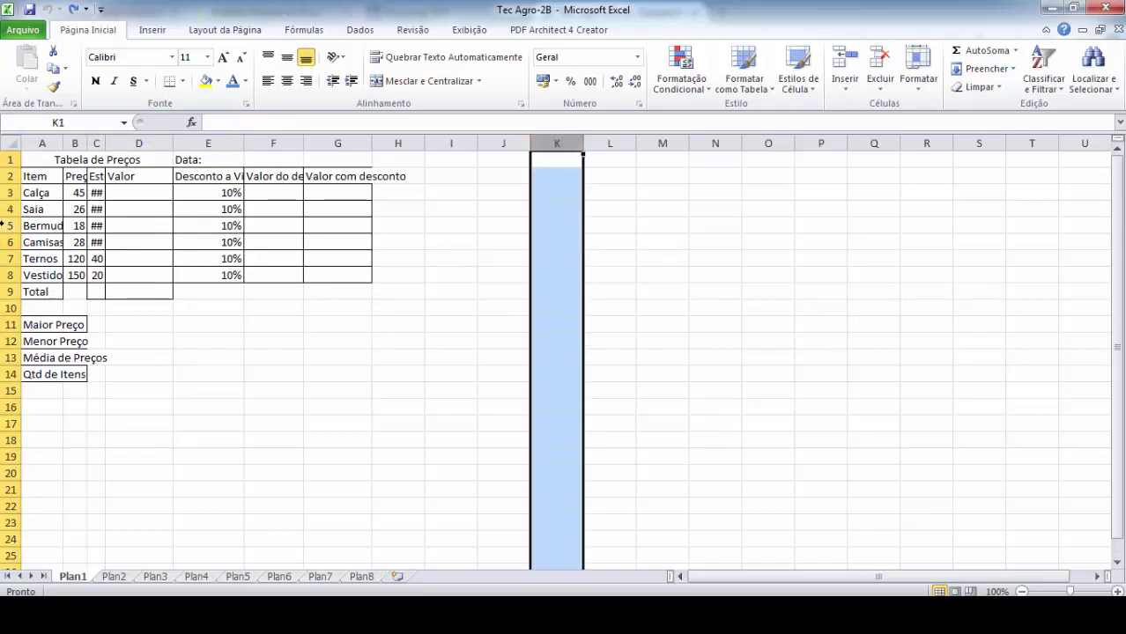
pyautogui.click(553, 227)
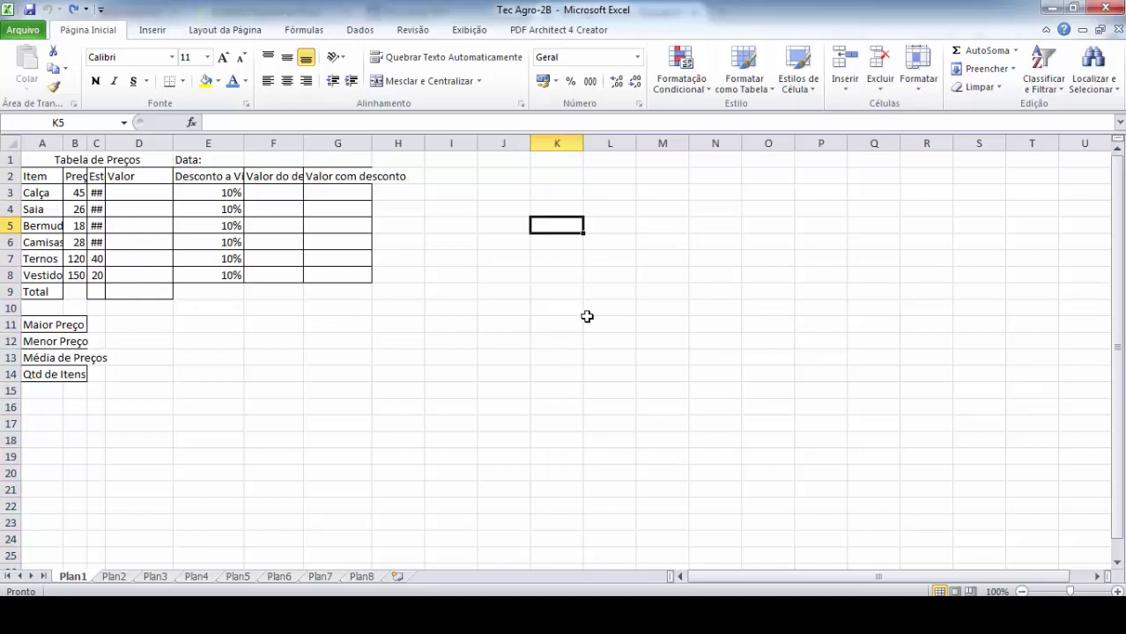
pyautogui.click(614, 229)
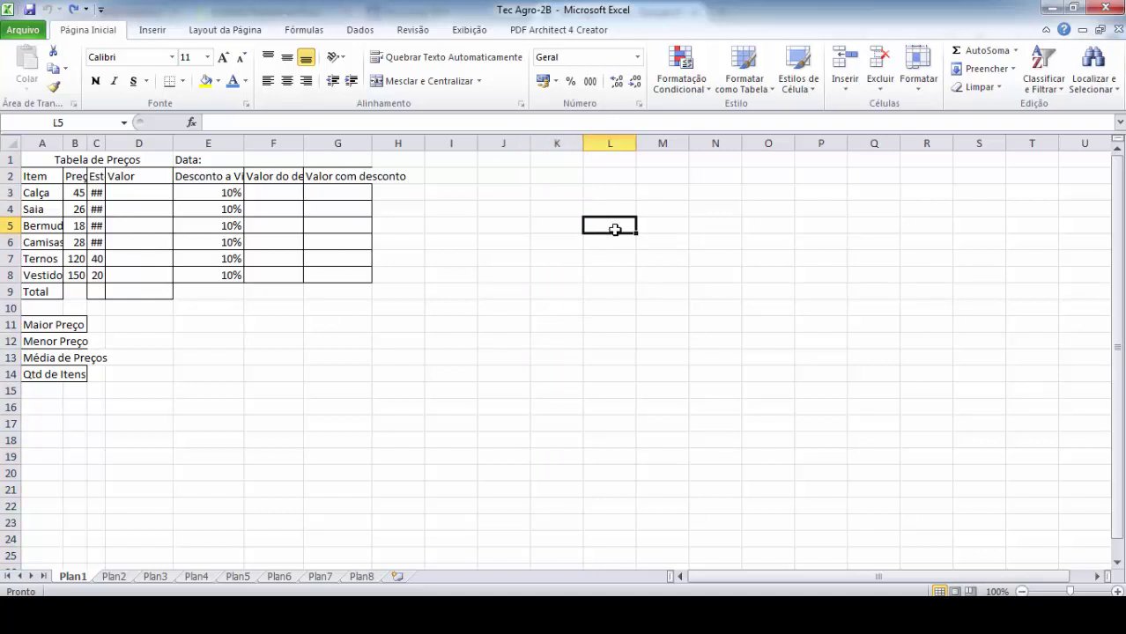
pyautogui.click(568, 229)
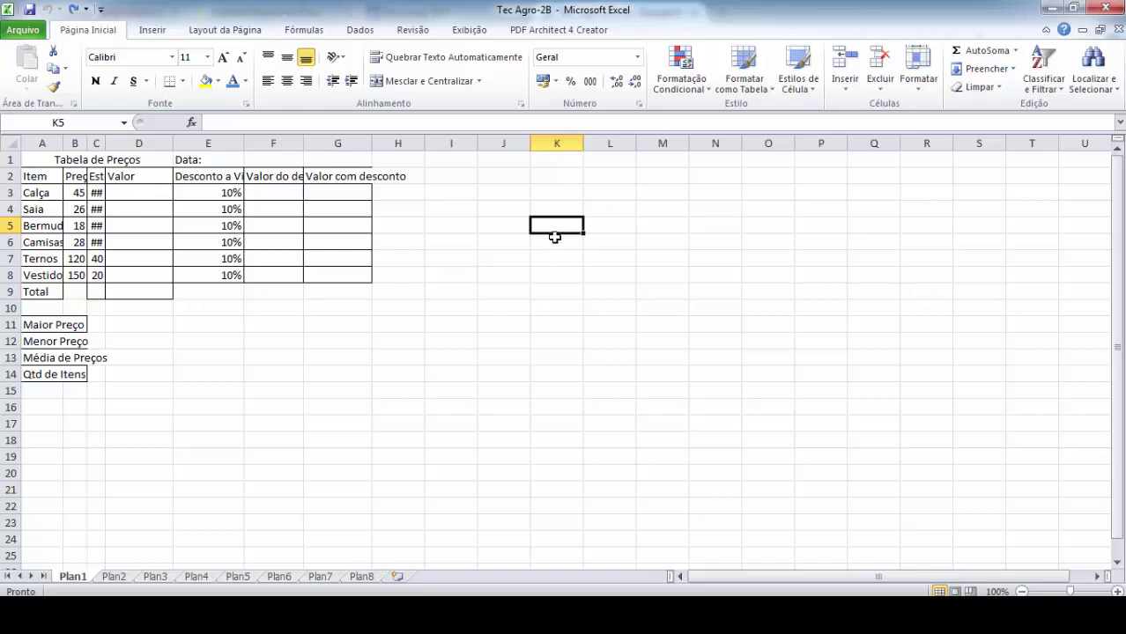
pyautogui.click(595, 225)
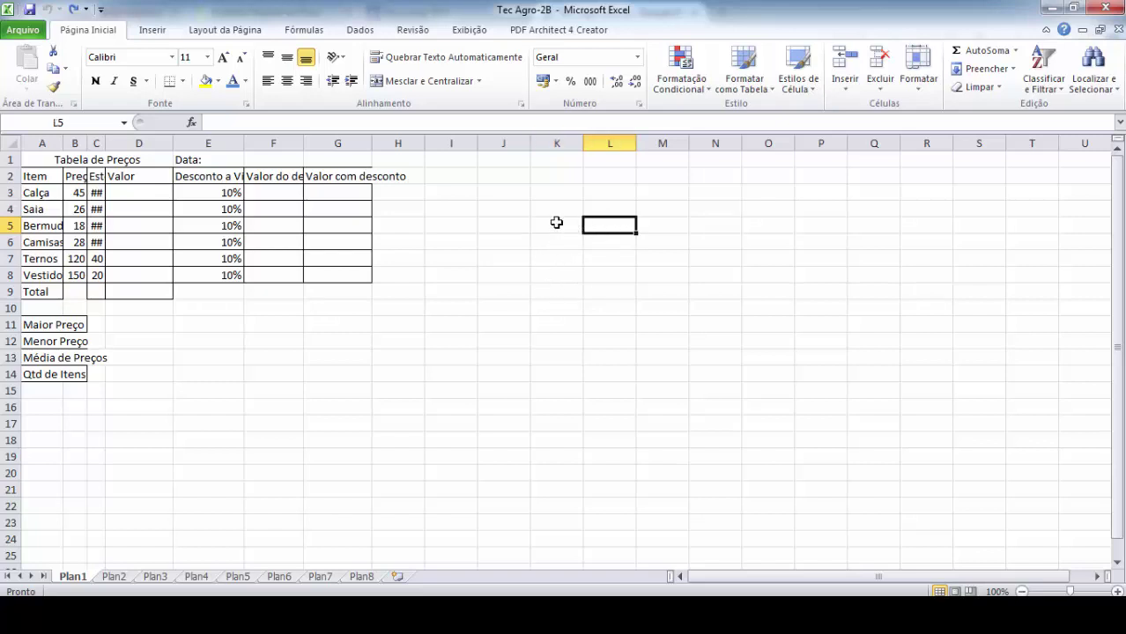
pyautogui.click(556, 223)
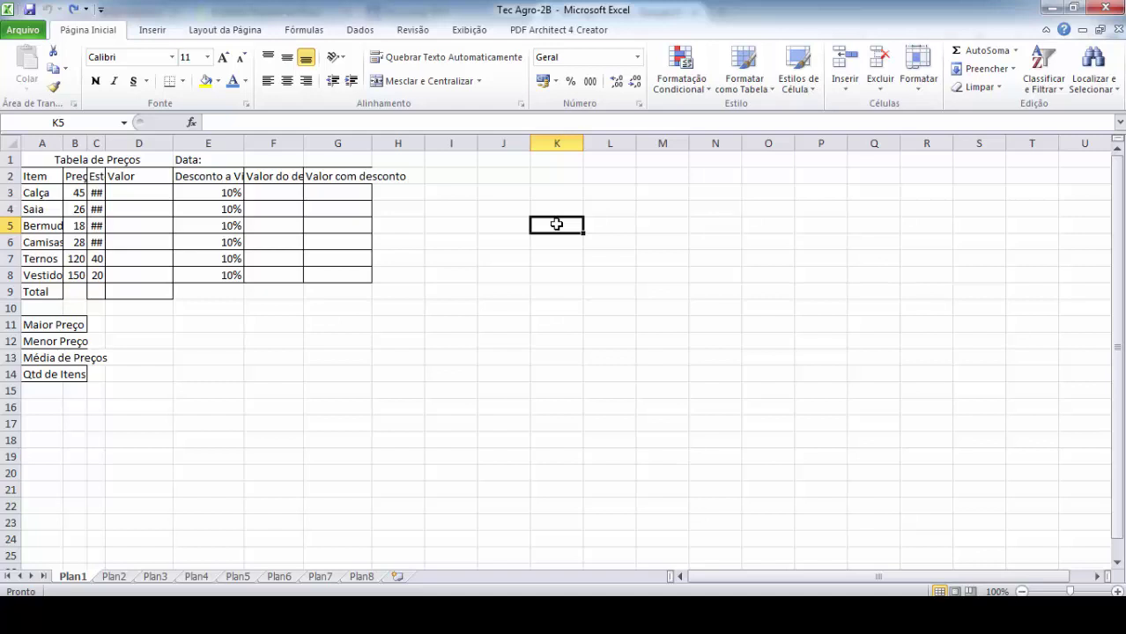
# Step: Examine the name box as the selection moves between cells, ending on cell K5
pyautogui.click(75, 123)
pyautogui.click(559, 239)
pyautogui.click(568, 229)
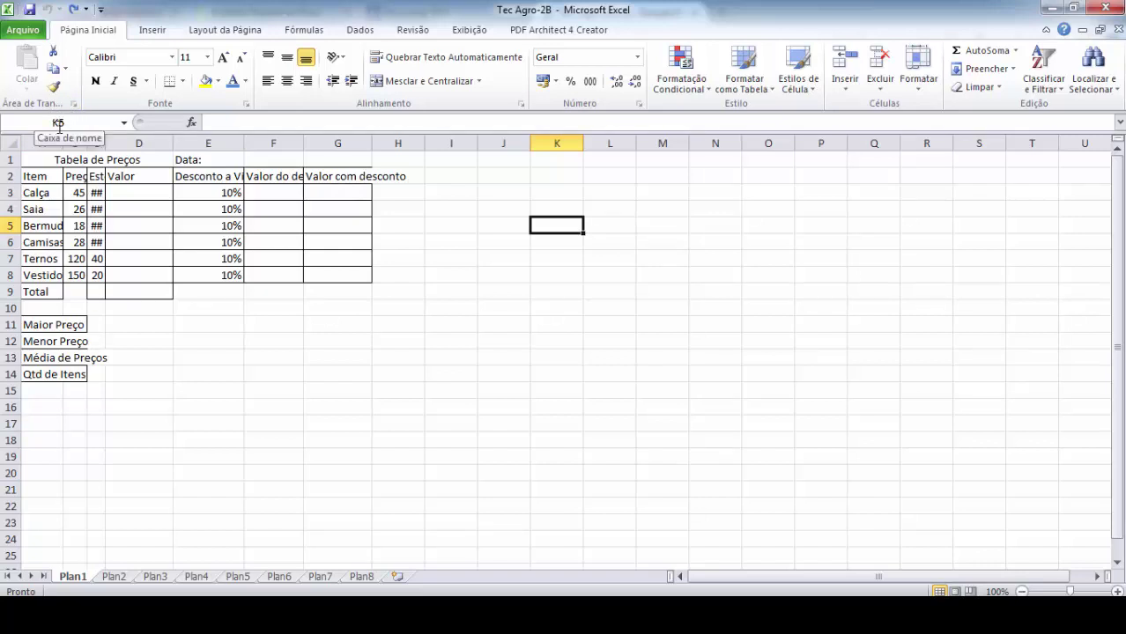
pyautogui.click(508, 279)
pyautogui.click(562, 232)
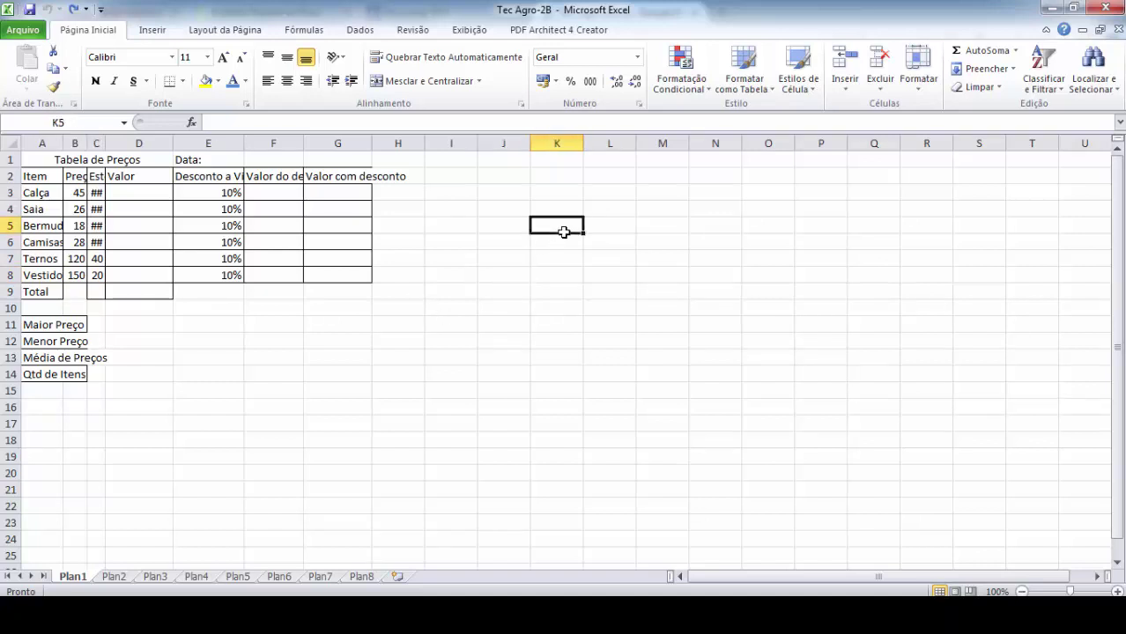
# Step: Examine the formula bar for cell K5 and for other empty cells, ending on cell K6
pyautogui.click(380, 124)
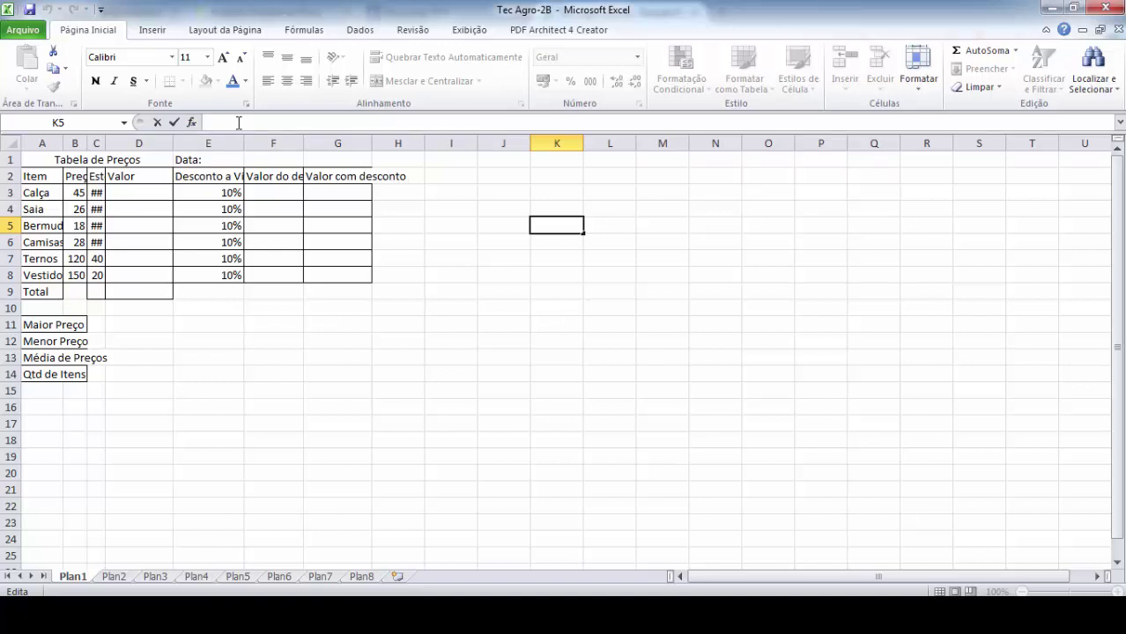
pyautogui.click(660, 256)
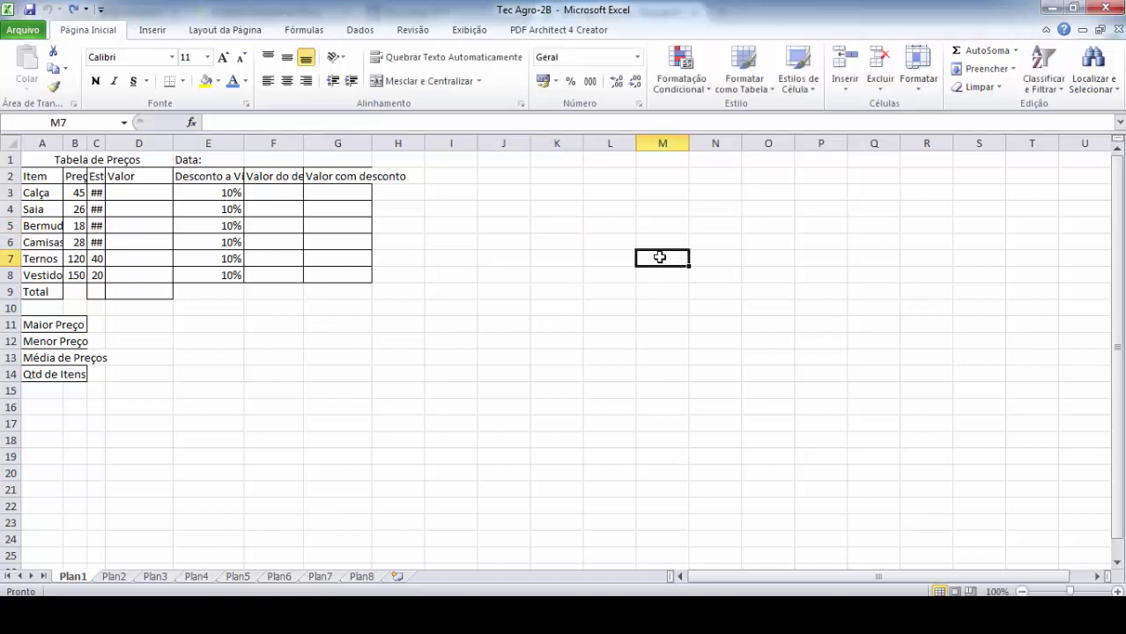
pyautogui.click(564, 228)
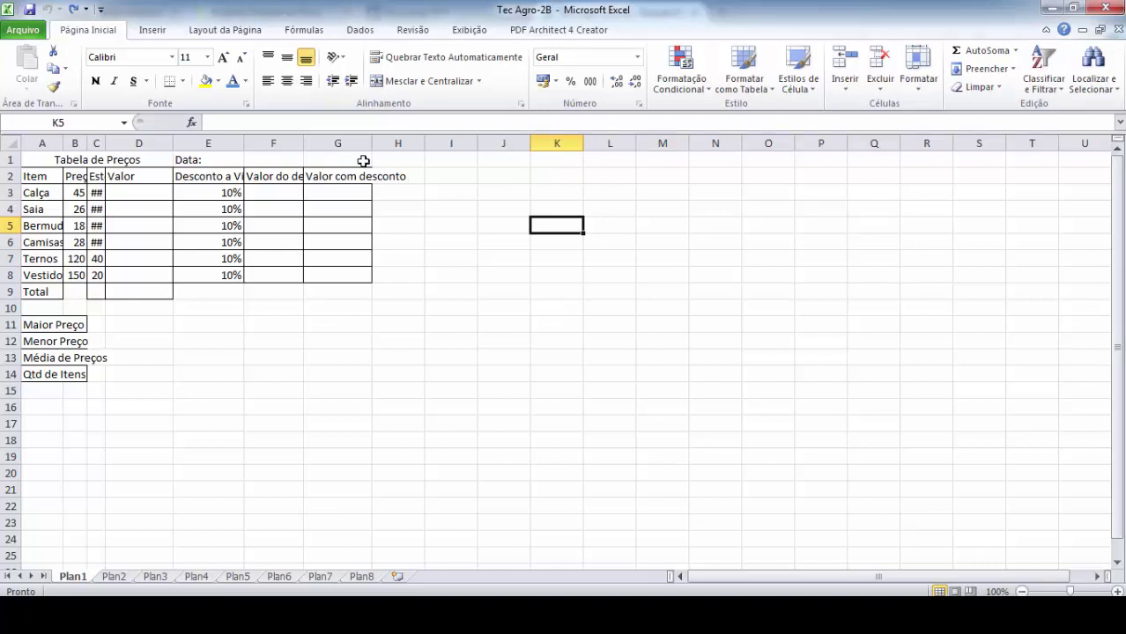
pyautogui.click(522, 322)
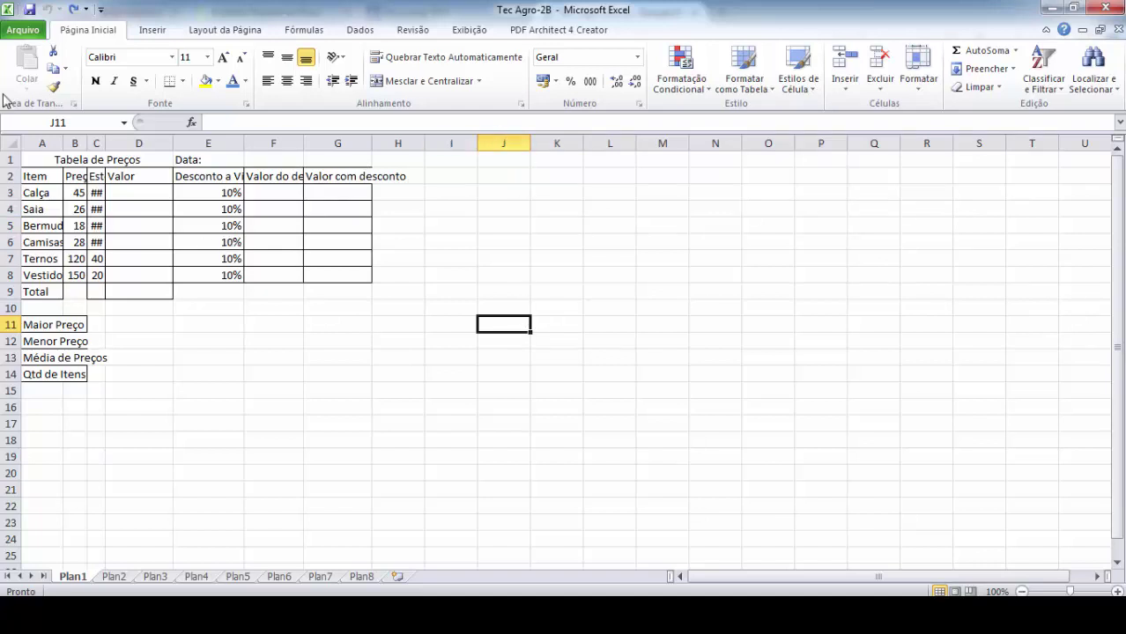
pyautogui.click(552, 233)
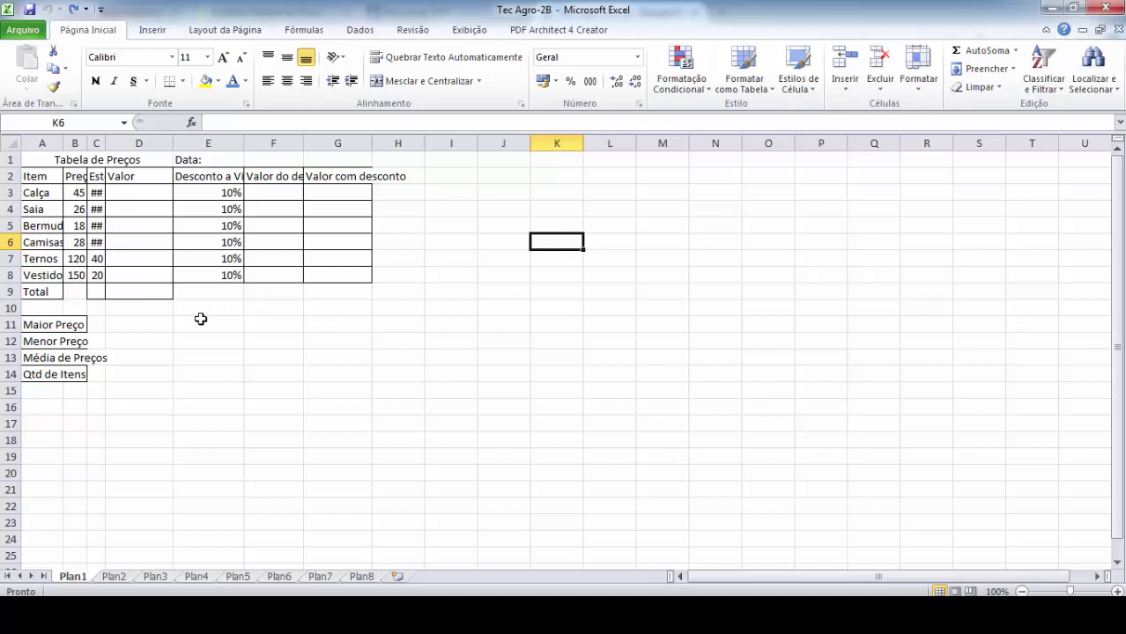
# Step: Look through the workbook's sheets Plan2 to Plan8 and return to Plan1
pyautogui.click(108, 579)
pyautogui.click(152, 577)
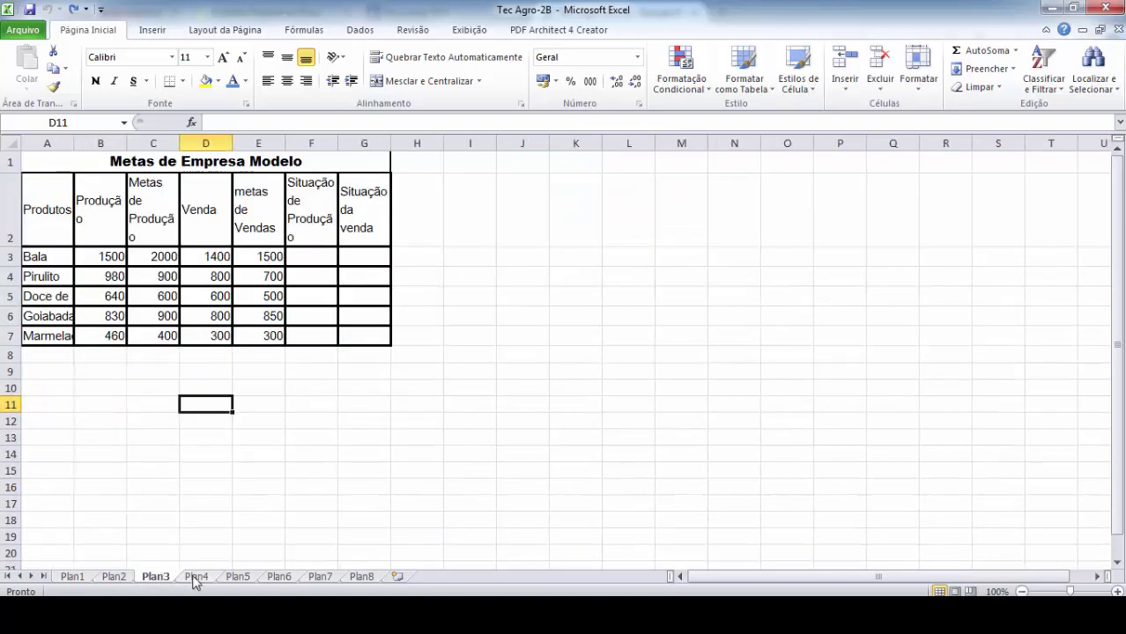
pyautogui.click(196, 579)
pyautogui.click(238, 579)
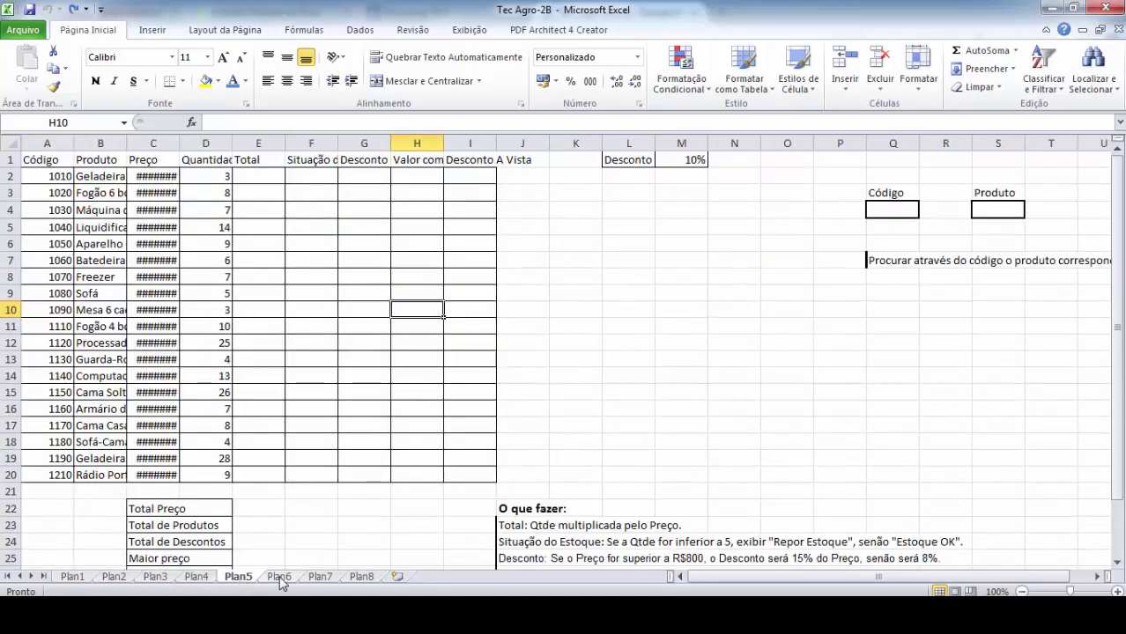
pyautogui.click(279, 579)
pyautogui.click(320, 578)
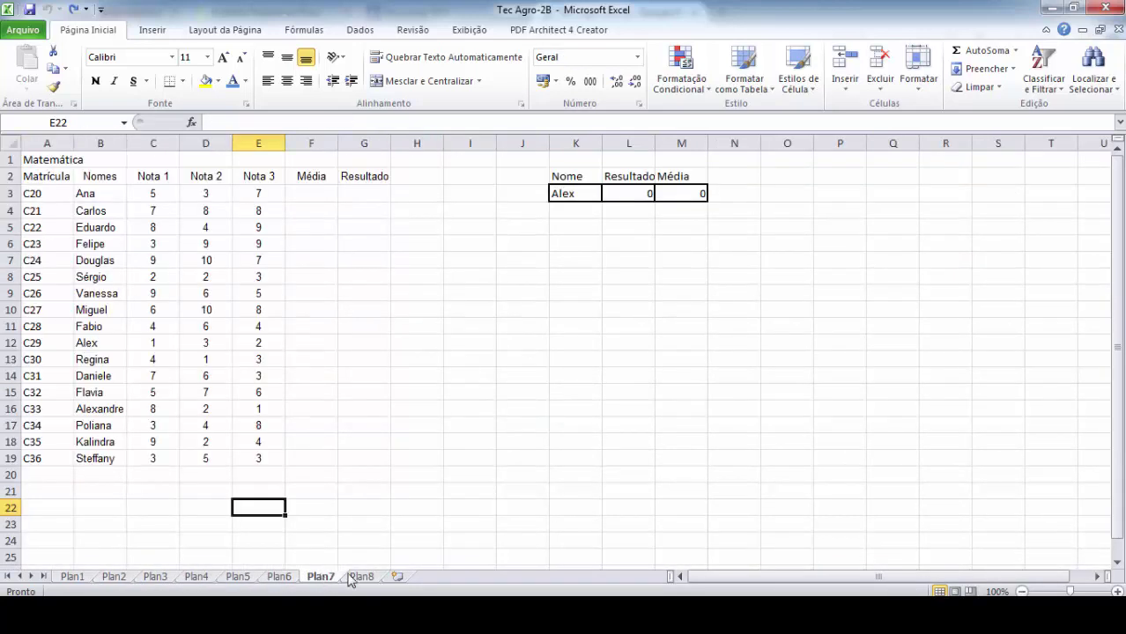
pyautogui.click(356, 577)
pyautogui.click(67, 578)
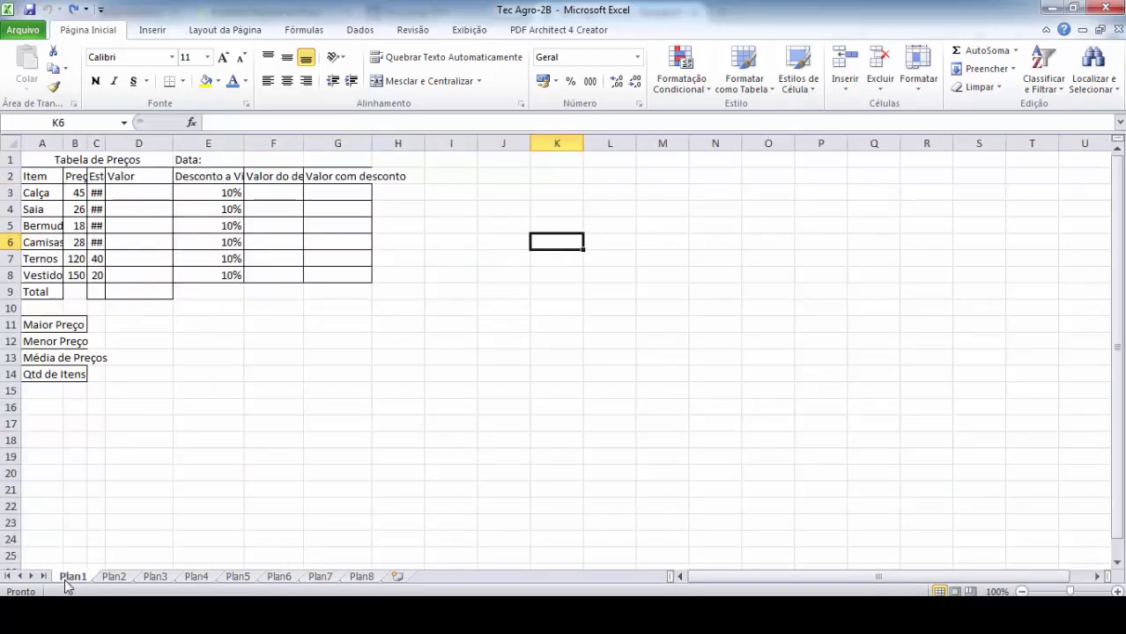
# Step: Create a new blank workbook and look through its sheets Plan1, Plan2 and Plan3
pyautogui.hotkey('ctrl', 'n')
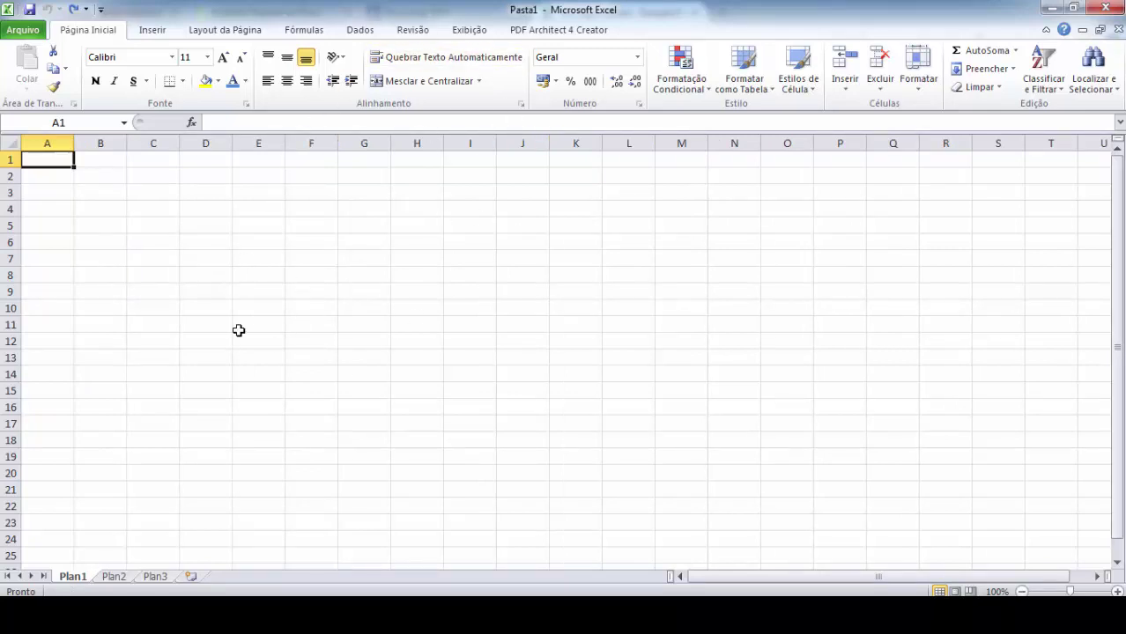
pyautogui.click(113, 577)
pyautogui.click(152, 577)
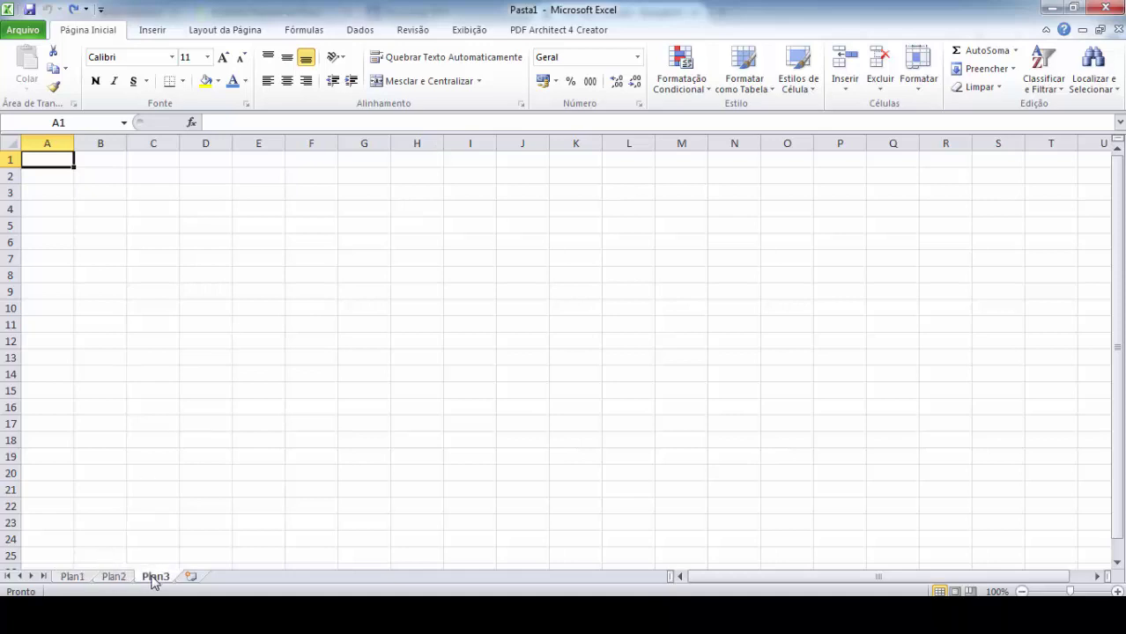
pyautogui.click(83, 577)
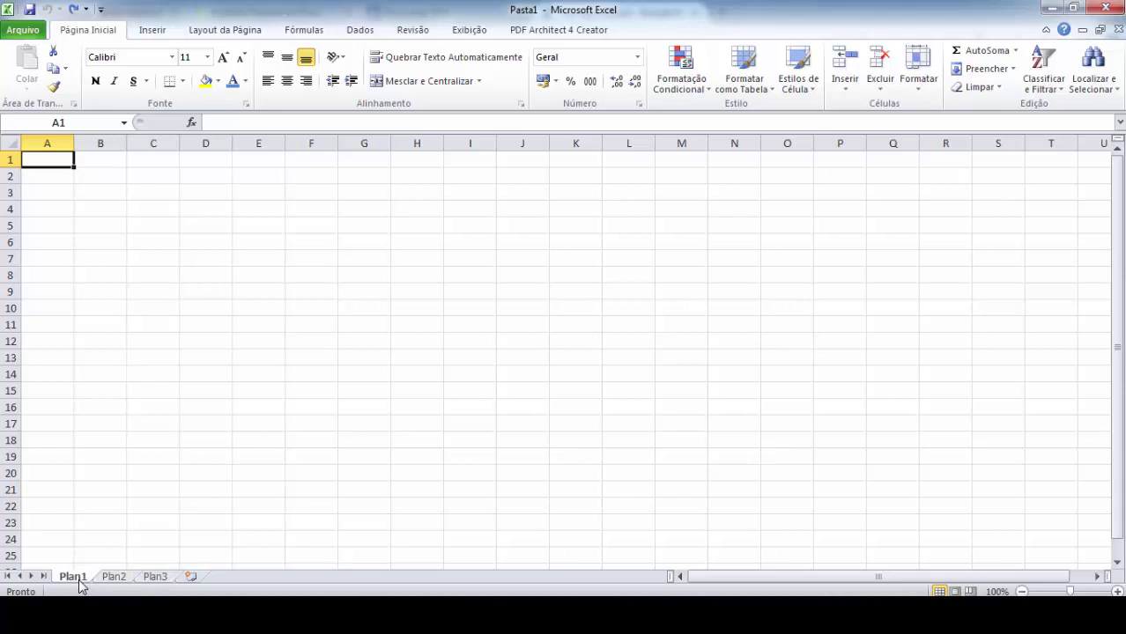
pyautogui.click(113, 578)
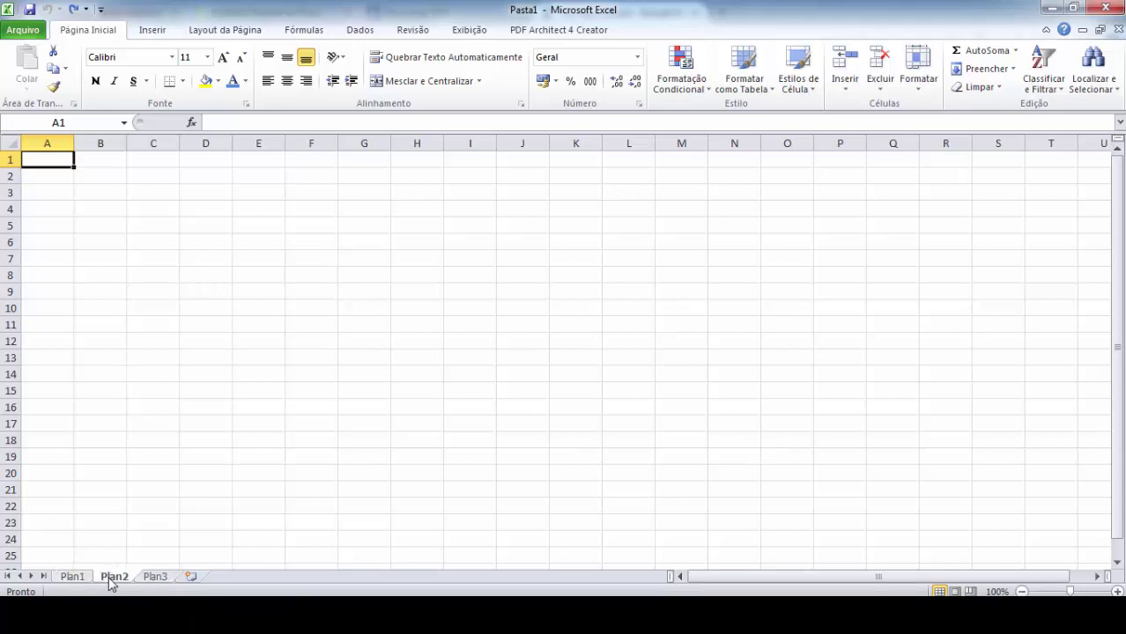
pyautogui.click(155, 579)
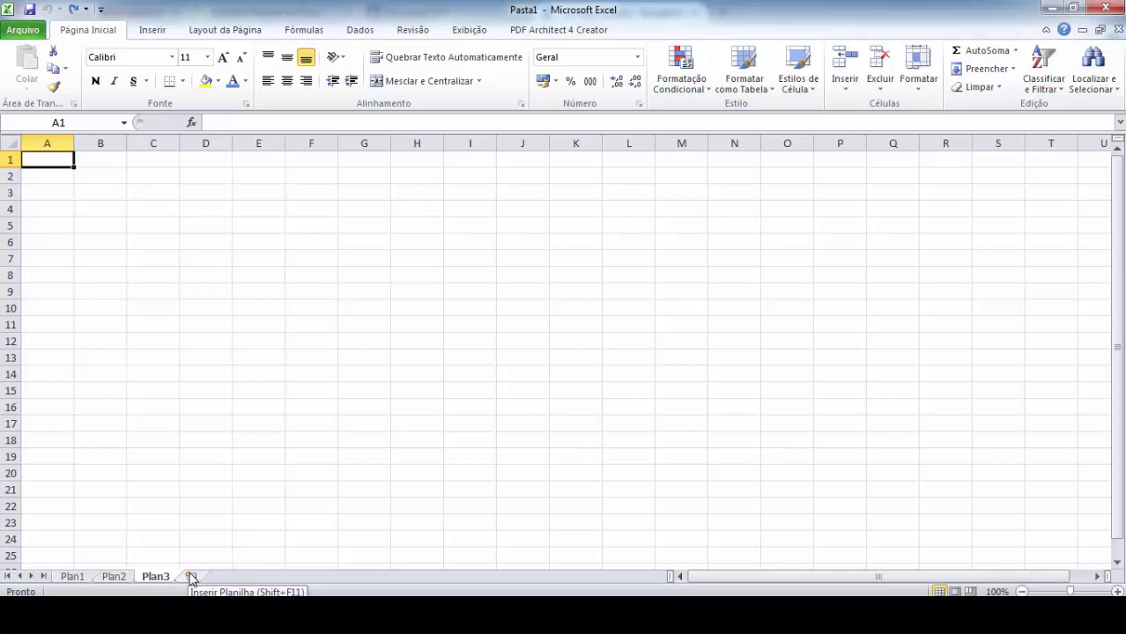
# Step: Insert six worksheets after Plan3 in the new workbook and return to the Plan1 sheet
pyautogui.click(191, 577)
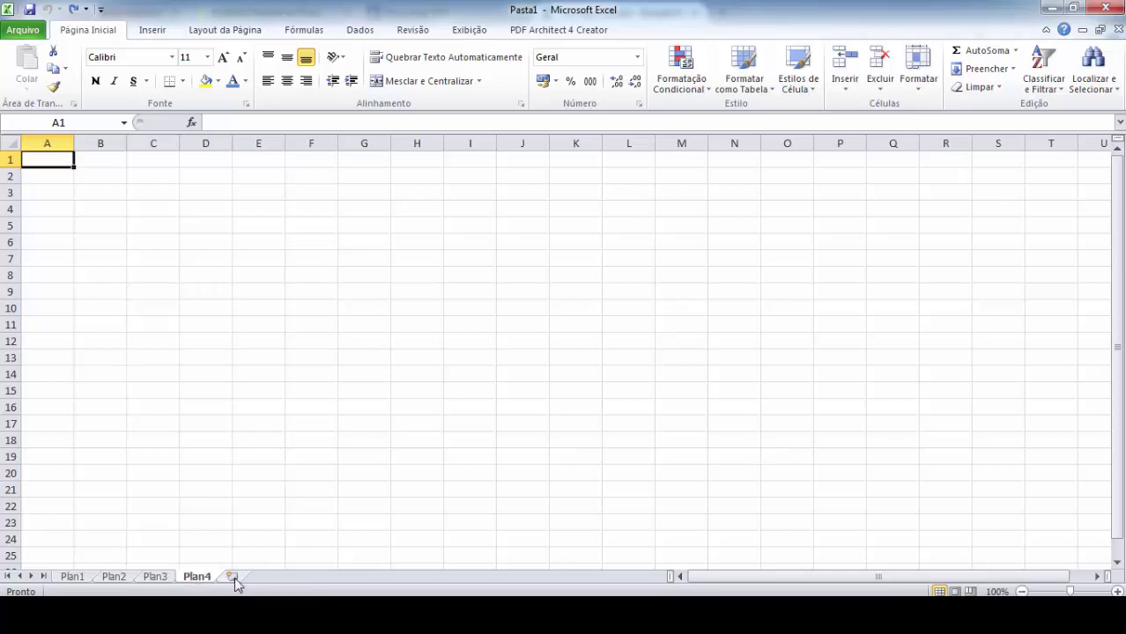
pyautogui.click(231, 577)
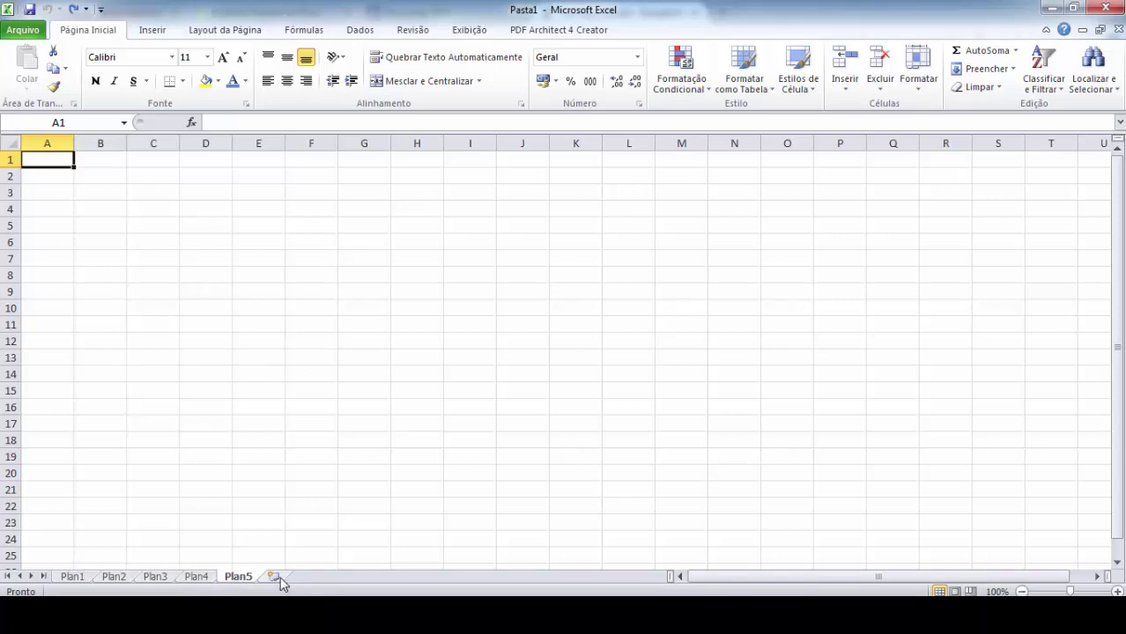
pyautogui.click(277, 577)
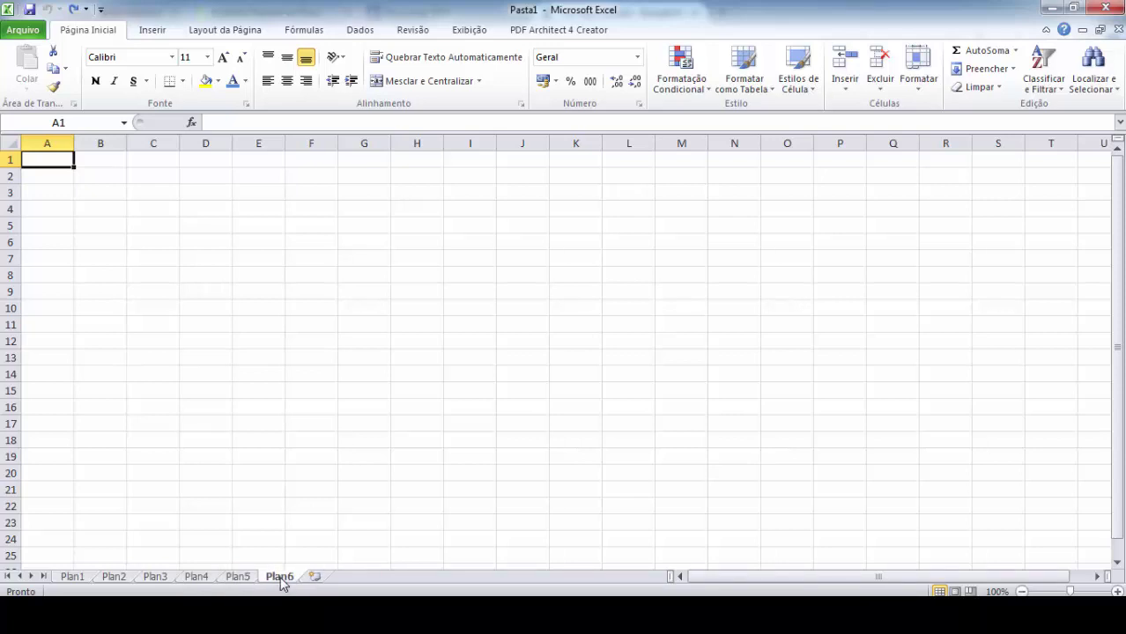
pyautogui.click(195, 577)
pyautogui.click(235, 577)
pyautogui.click(274, 578)
pyautogui.click(315, 578)
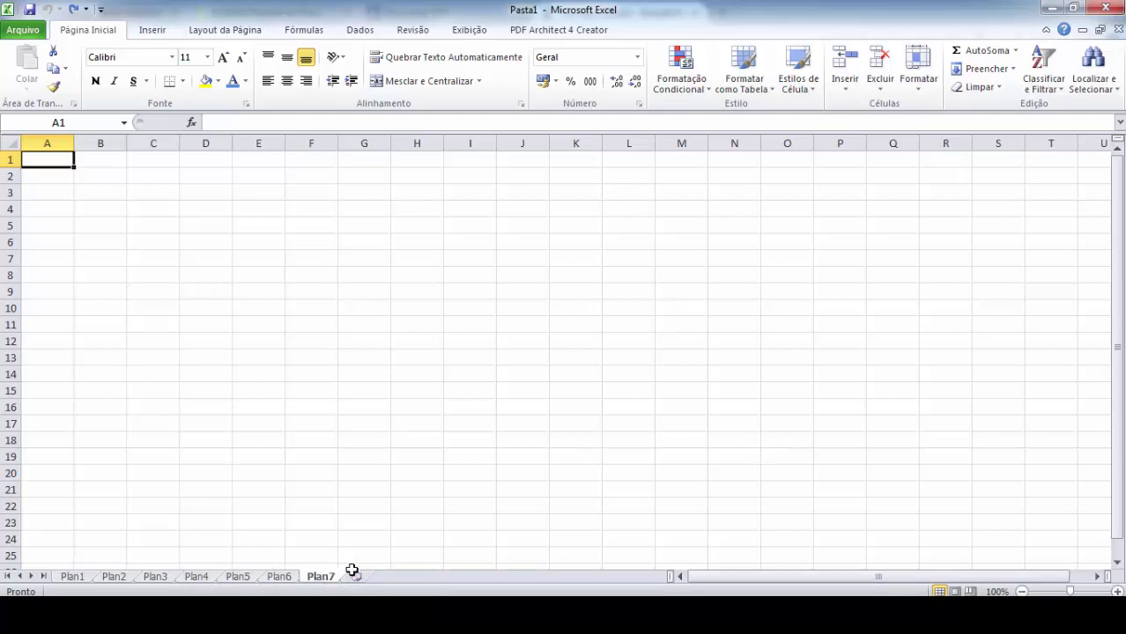
pyautogui.click(356, 578)
pyautogui.click(396, 578)
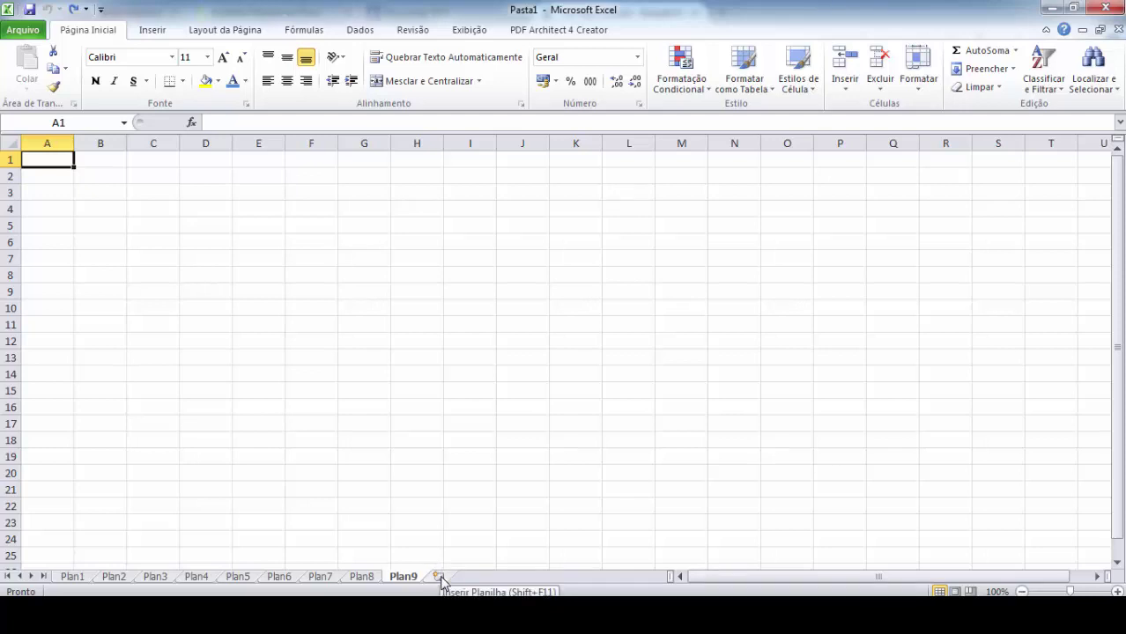
pyautogui.click(72, 578)
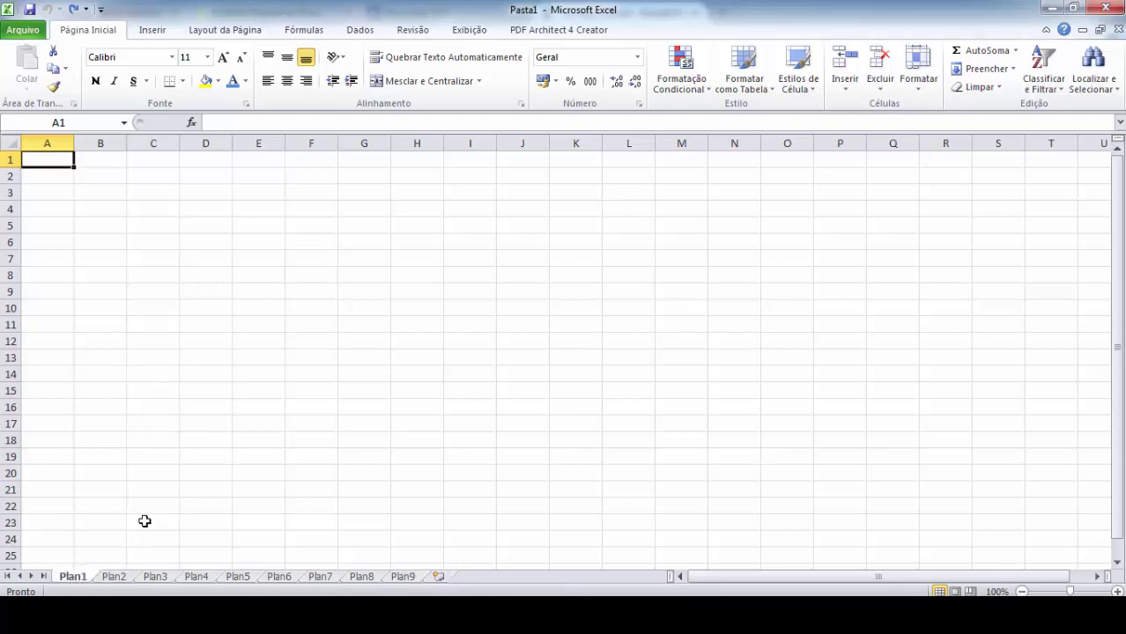
# Step: Rename the Plan1 worksheet as Aula
pyautogui.rightClick(76, 578)
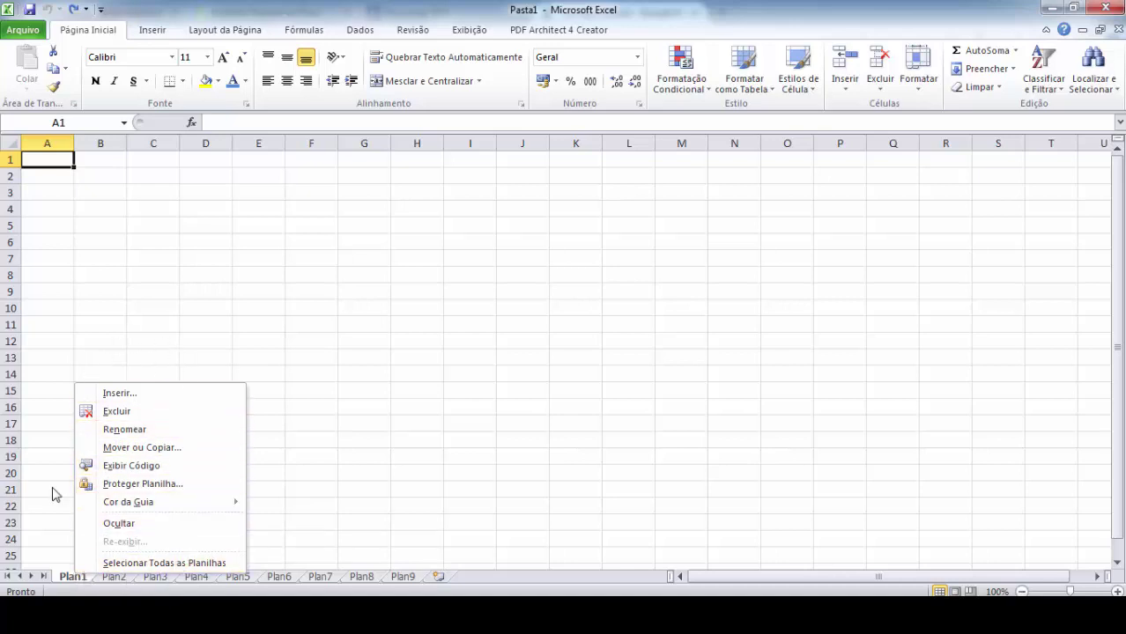
pyautogui.click(141, 430)
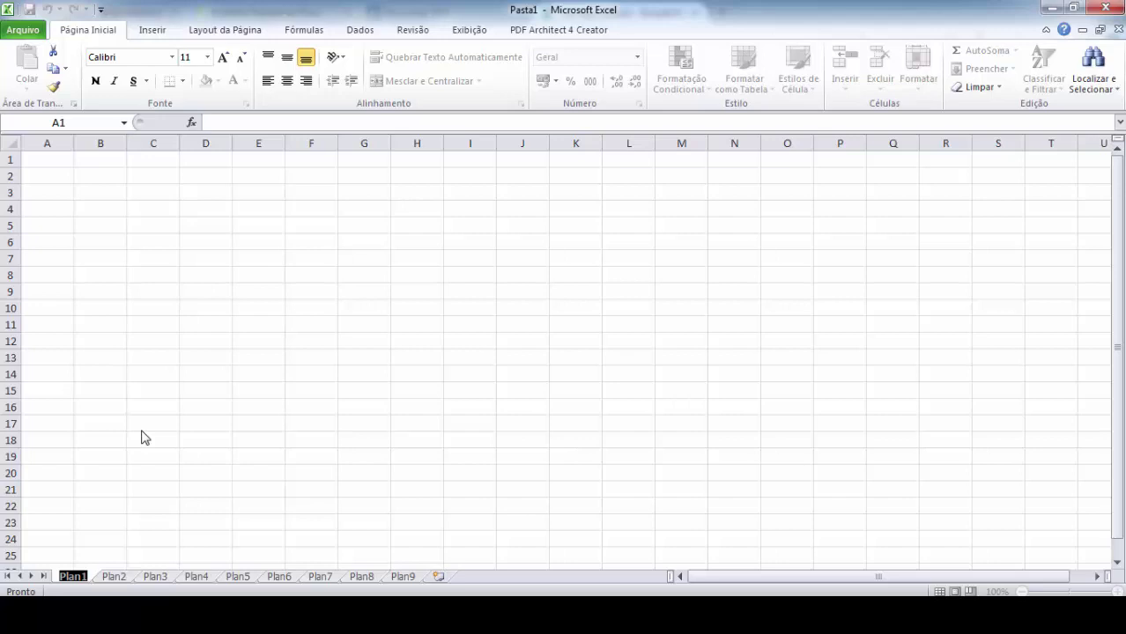
pyautogui.write('Aula')
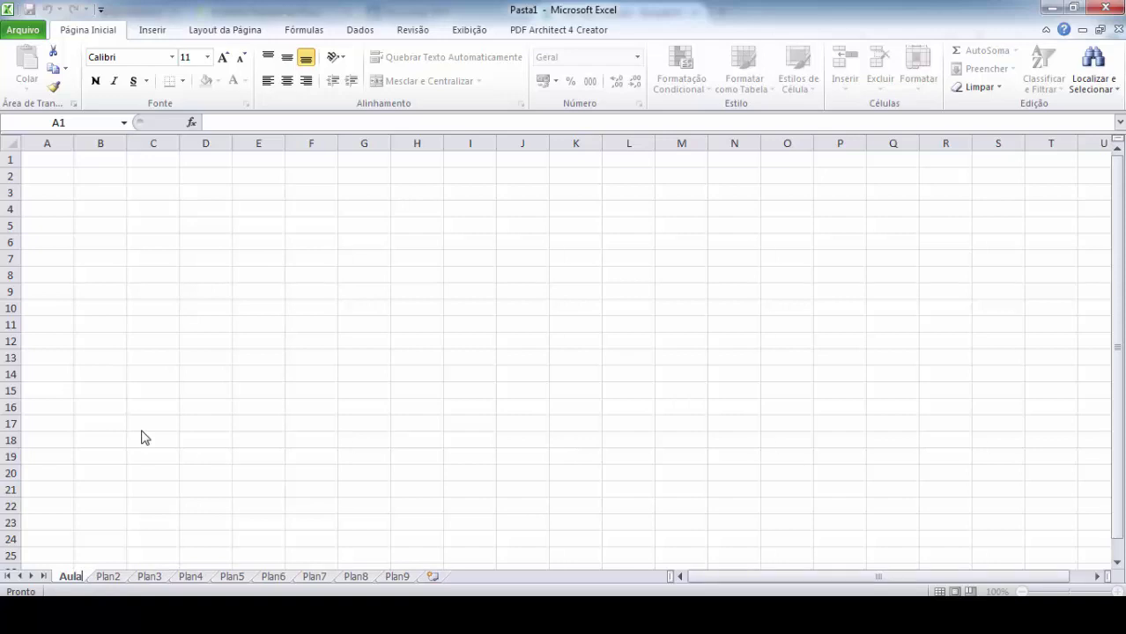
pyautogui.click(143, 427)
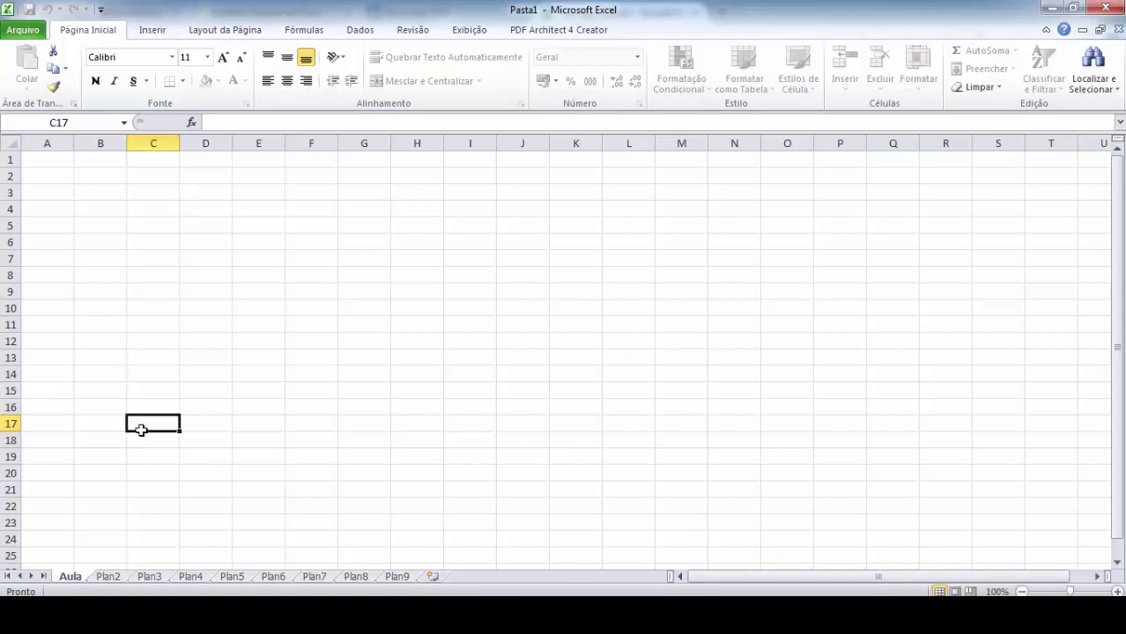
# Step: Rename the Plan2 worksheet as Aula Excel
pyautogui.click(113, 582)
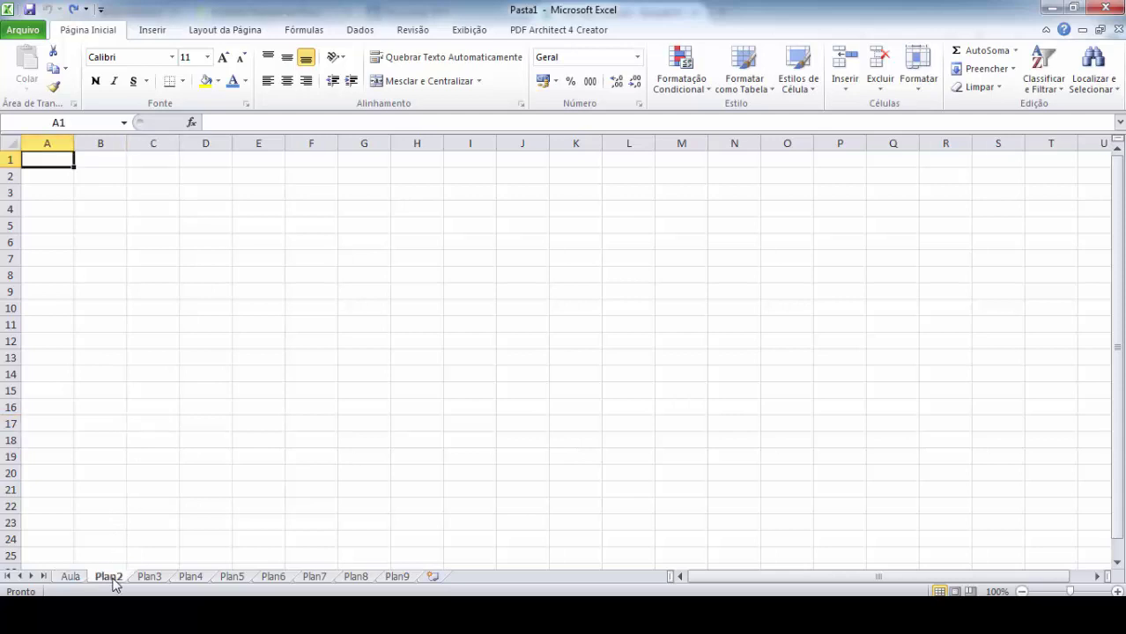
pyautogui.rightClick(114, 582)
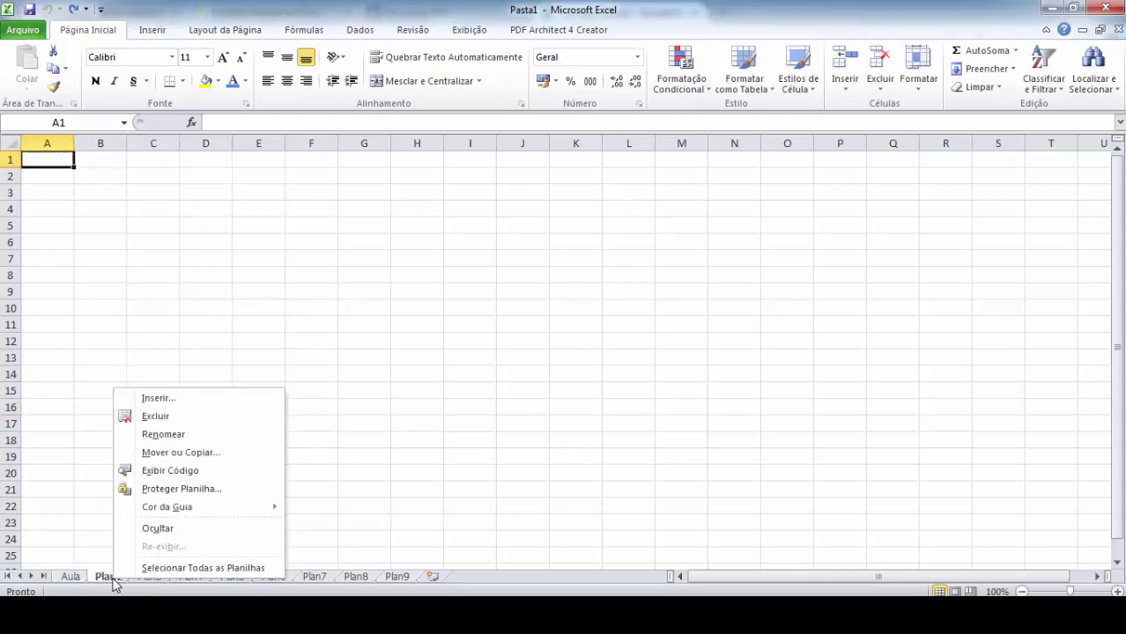
pyautogui.click(184, 434)
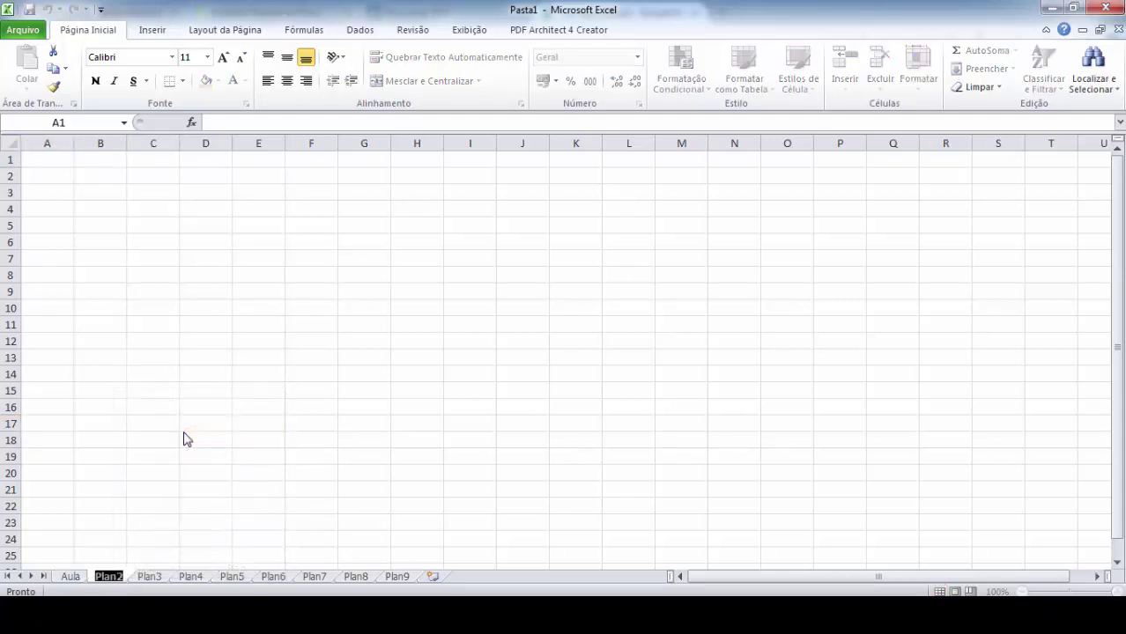
pyautogui.write('Aula Exce')
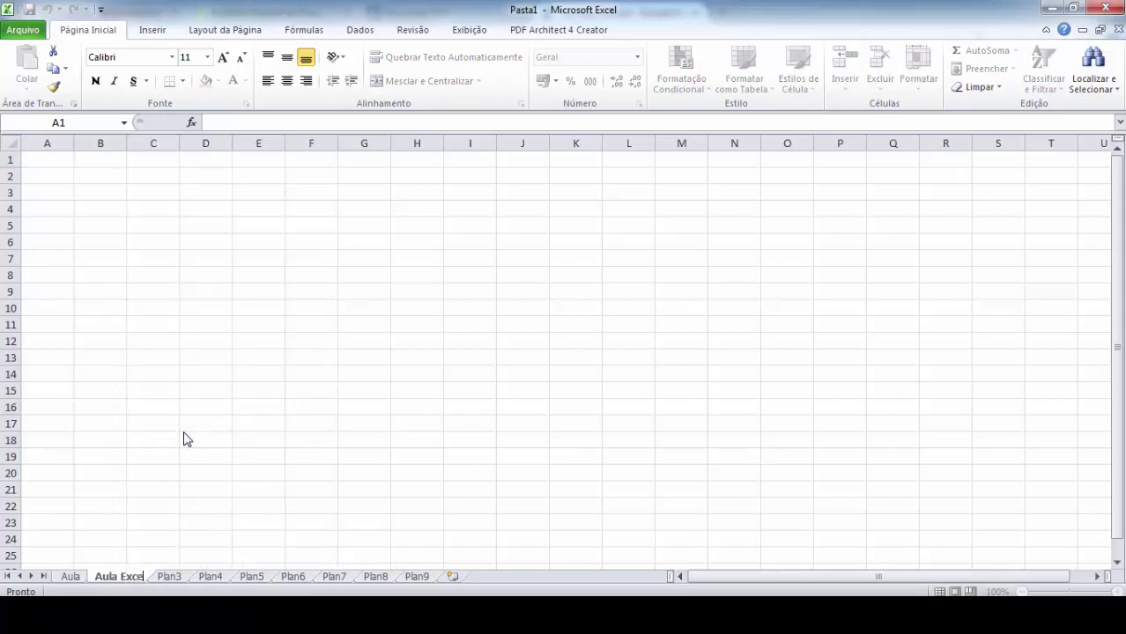
pyautogui.write('l')
pyautogui.click(183, 440)
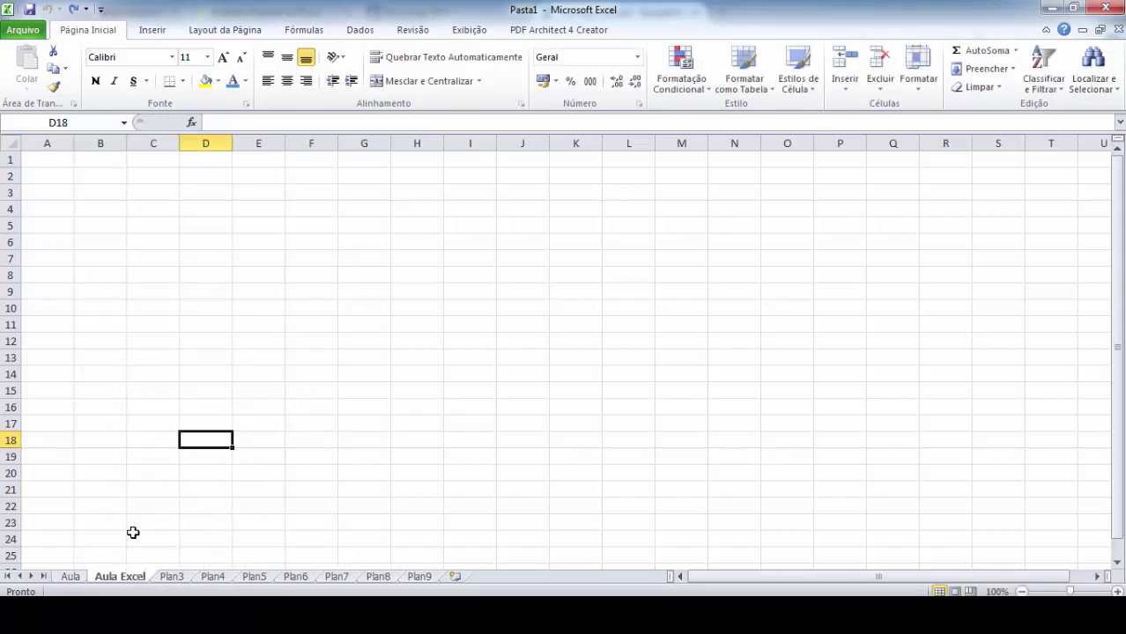
# Step: Rename the Plan3 worksheet as Calendário
pyautogui.click(173, 578)
pyautogui.rightClick(174, 578)
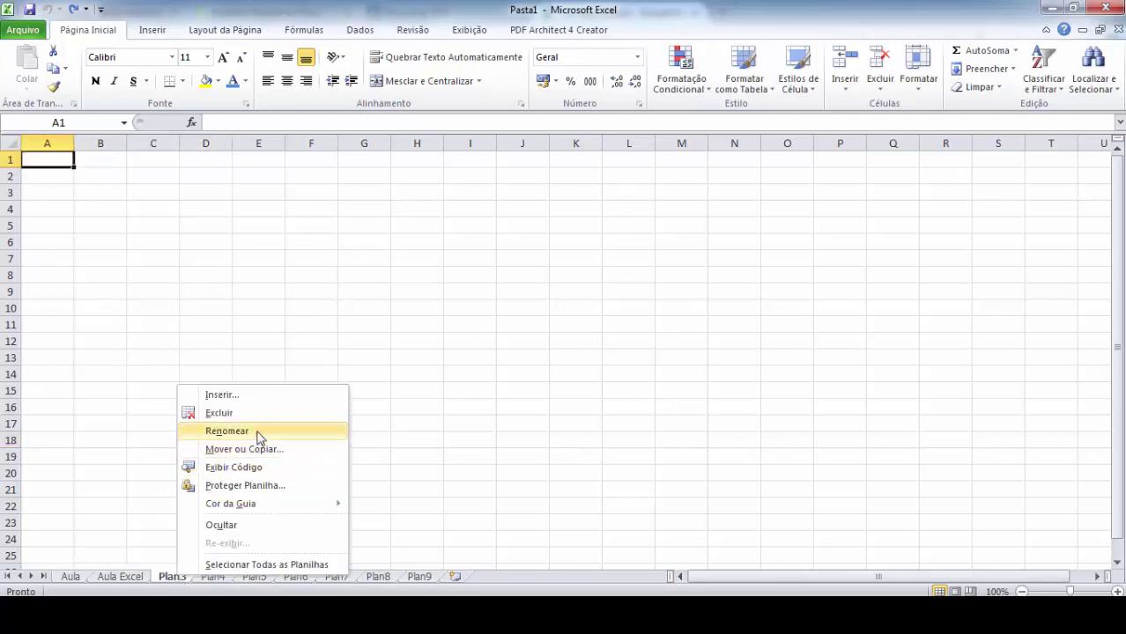
pyautogui.click(226, 431)
pyautogui.write('Calend')
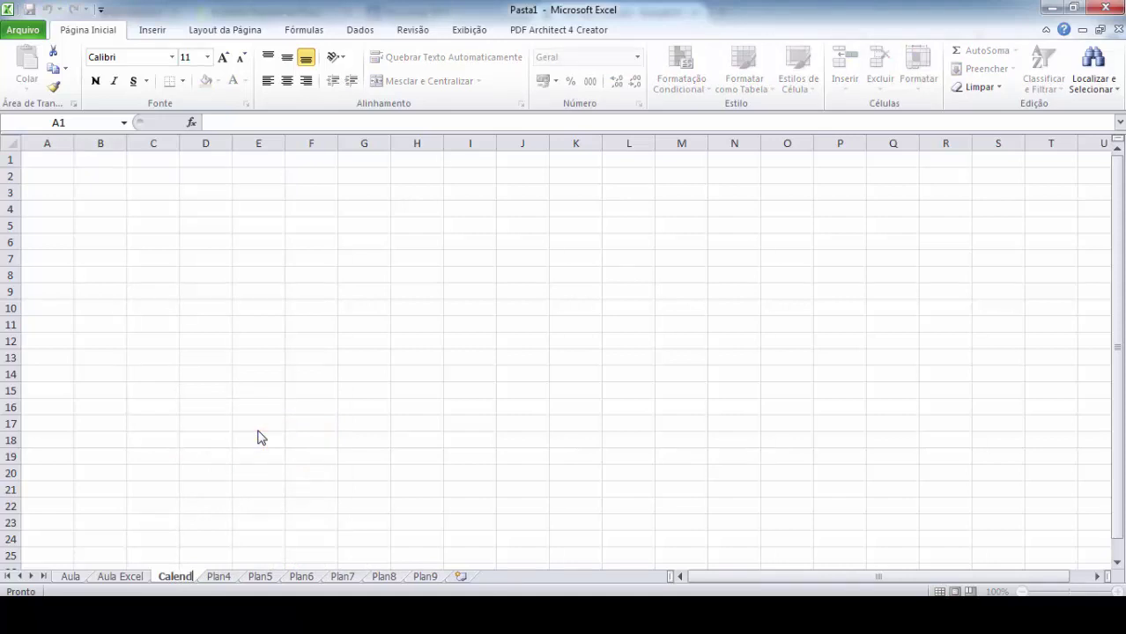
pyautogui.write('ário')
pyautogui.press('Return')
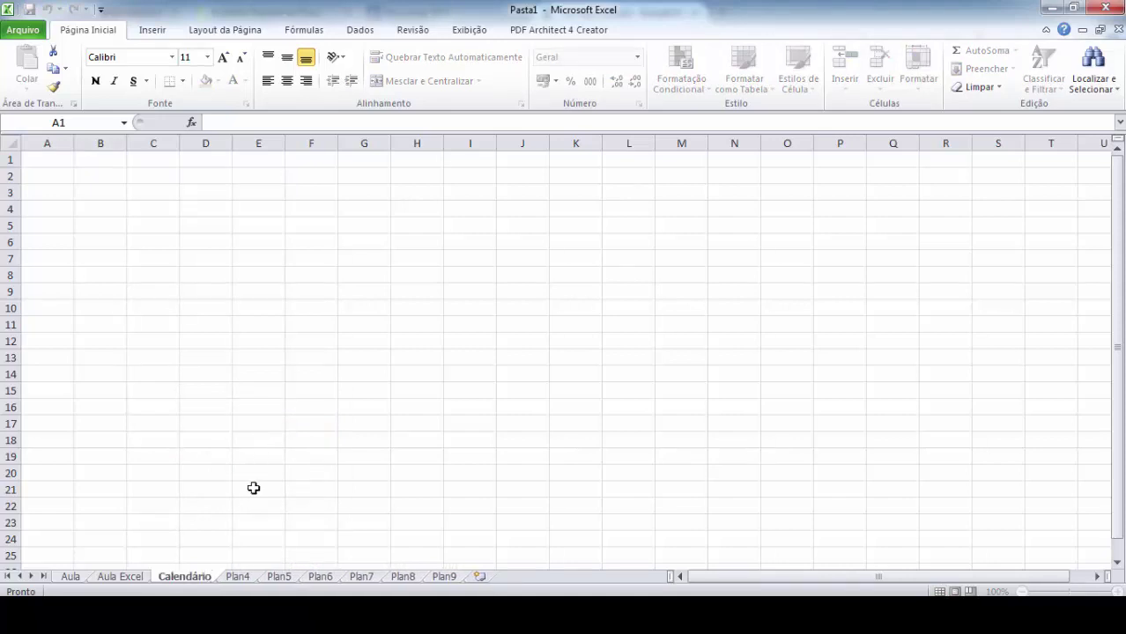
# Step: Rename the Plan4 worksheet as Grãos
pyautogui.click(240, 578)
pyautogui.rightClick(241, 580)
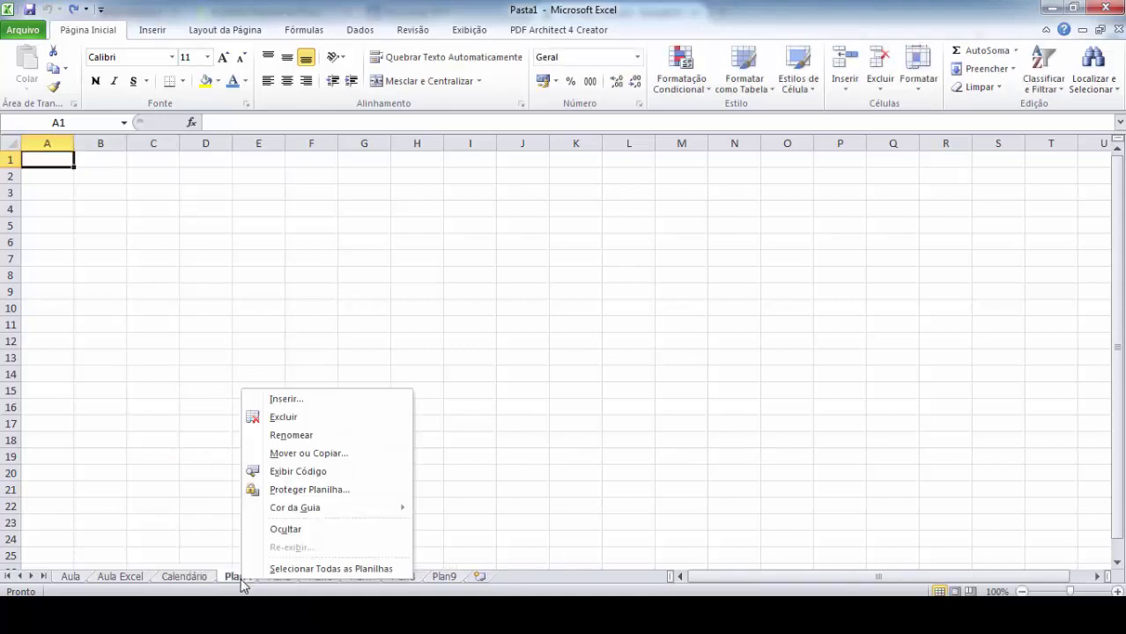
pyautogui.click(295, 435)
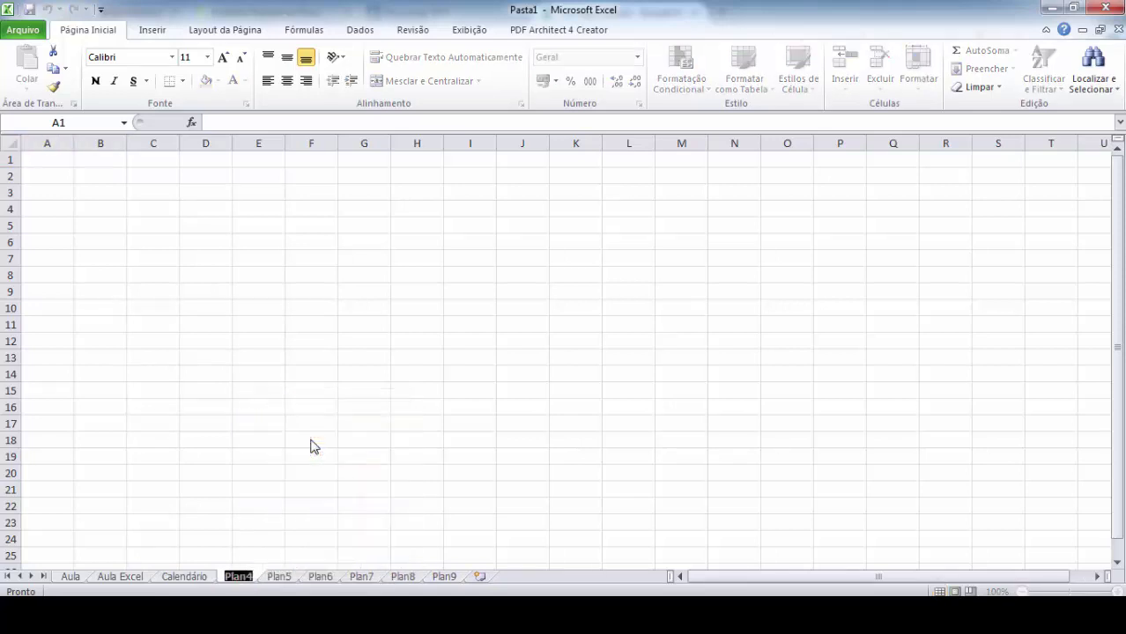
pyautogui.write('Grãos')
pyautogui.click(276, 420)
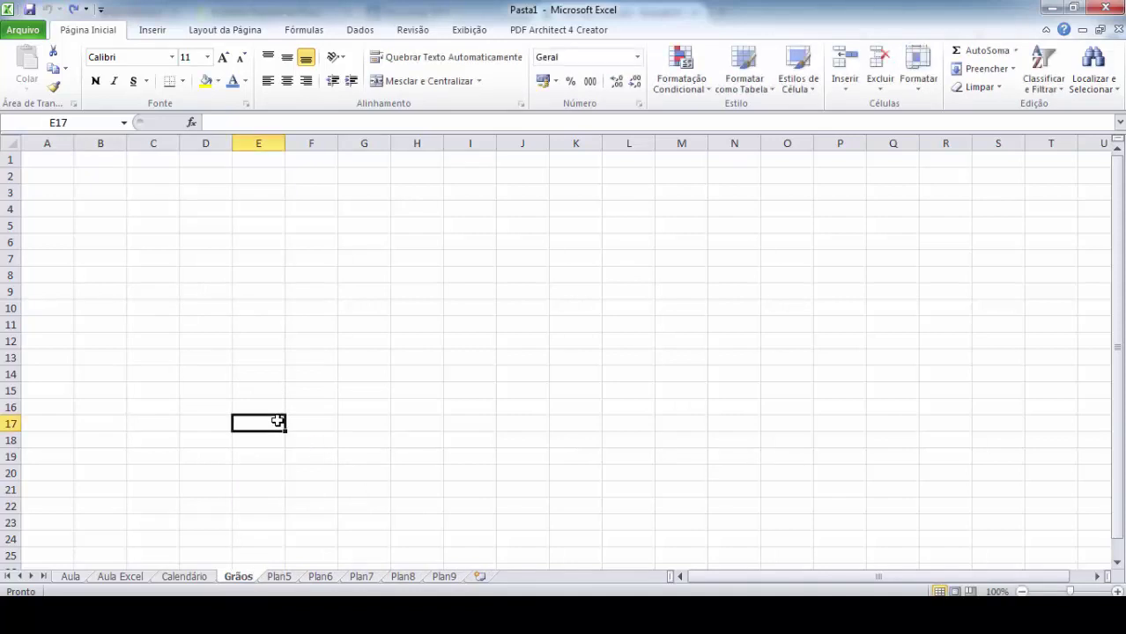
# Step: Set the Aula worksheet's tab colour to the standard red
pyautogui.click(280, 578)
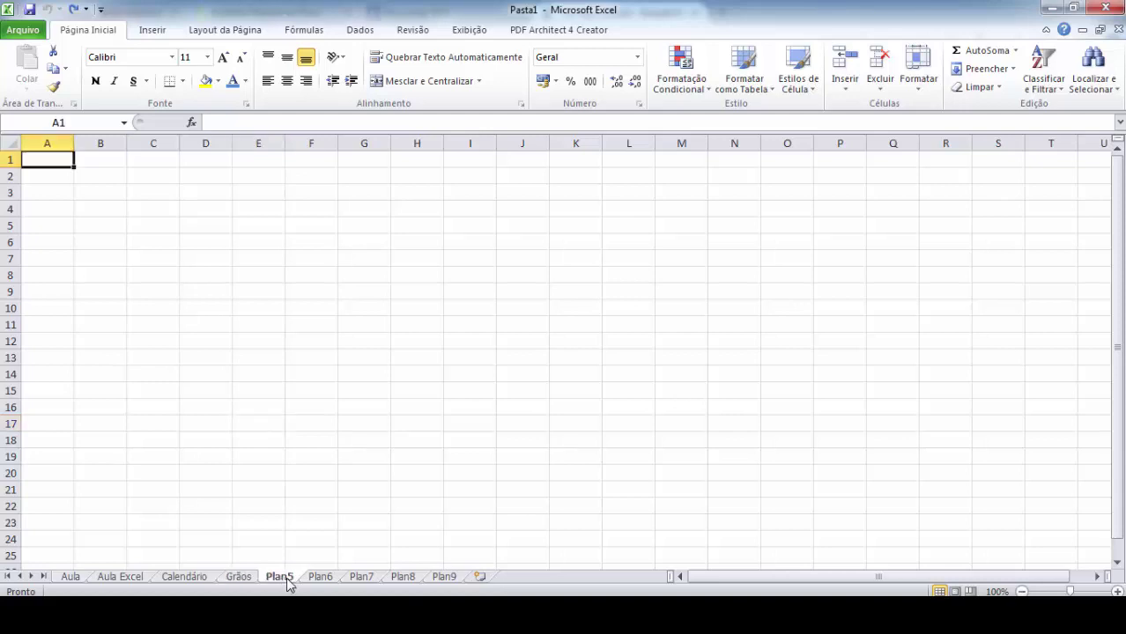
pyautogui.click(113, 578)
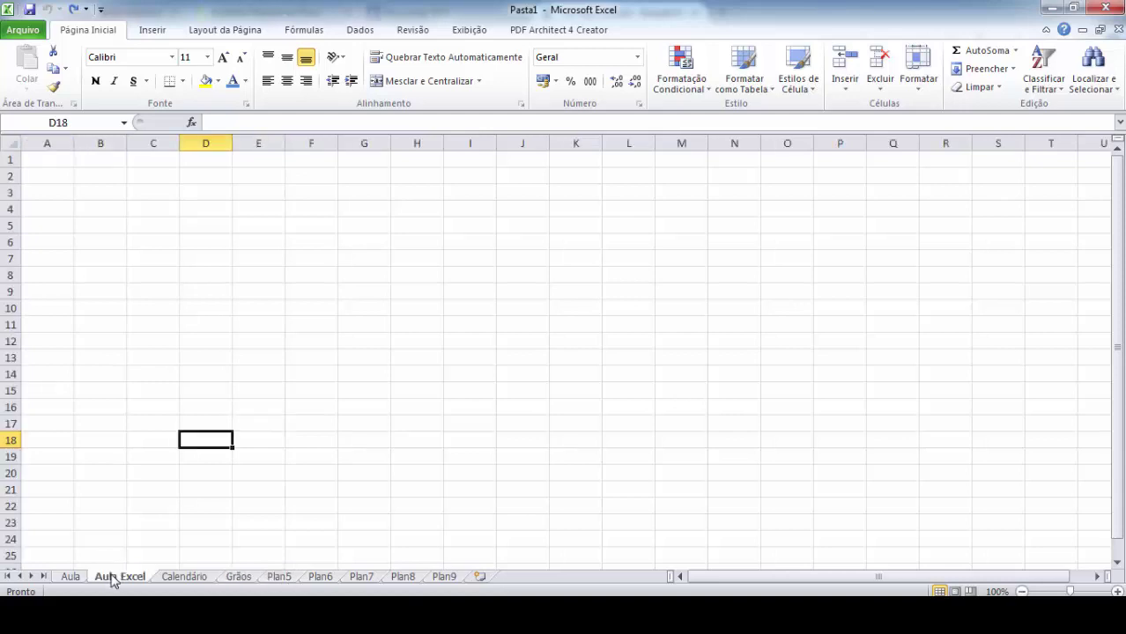
pyautogui.click(71, 579)
pyautogui.rightClick(70, 579)
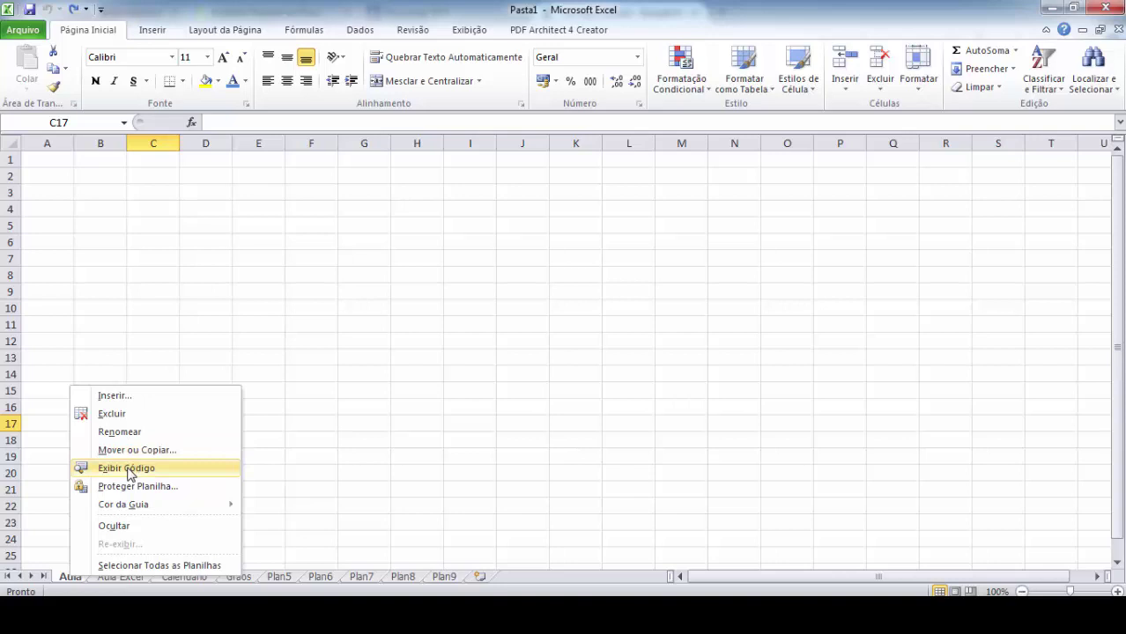
pyautogui.moveTo(115, 506)
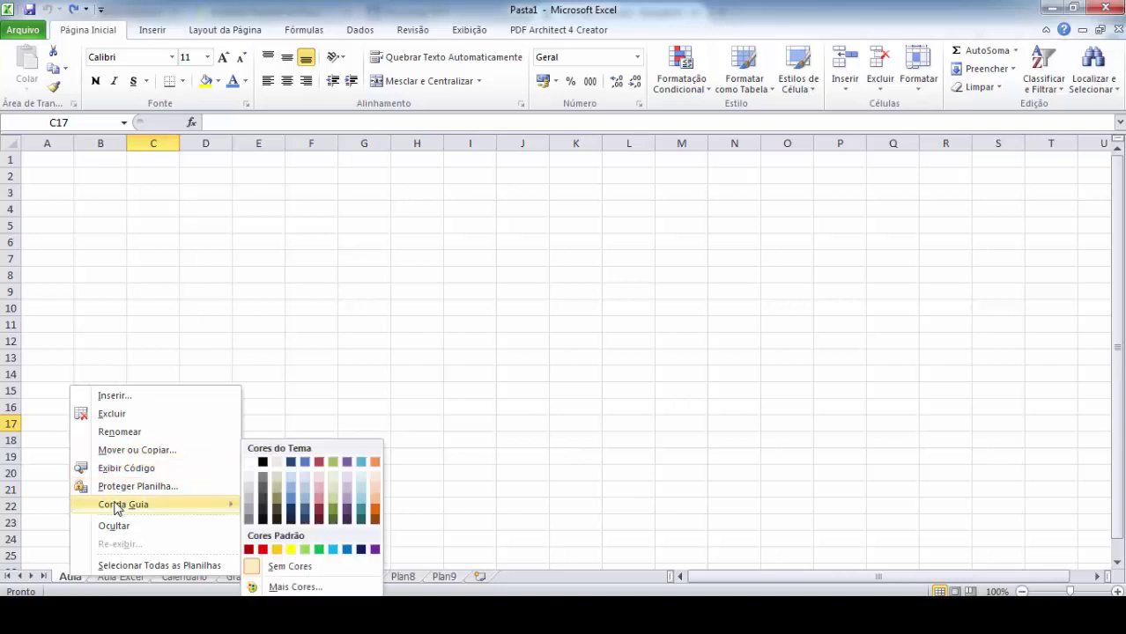
pyautogui.click(263, 551)
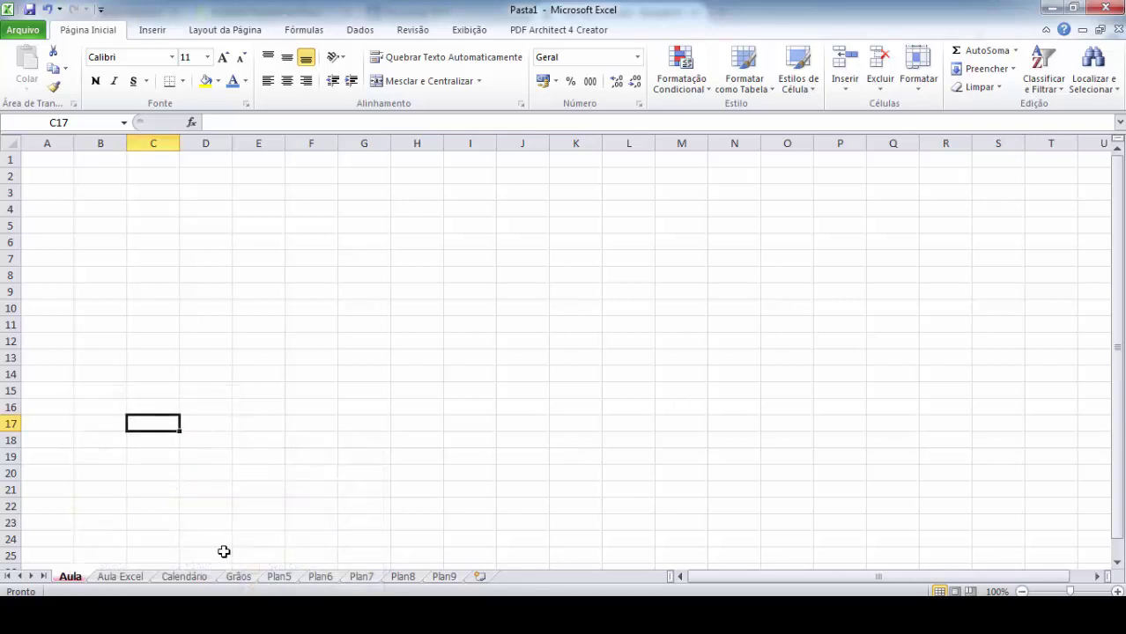
# Step: Set the Aula Excel worksheet's tab colour to the standard blue
pyautogui.click(130, 581)
pyautogui.rightClick(130, 581)
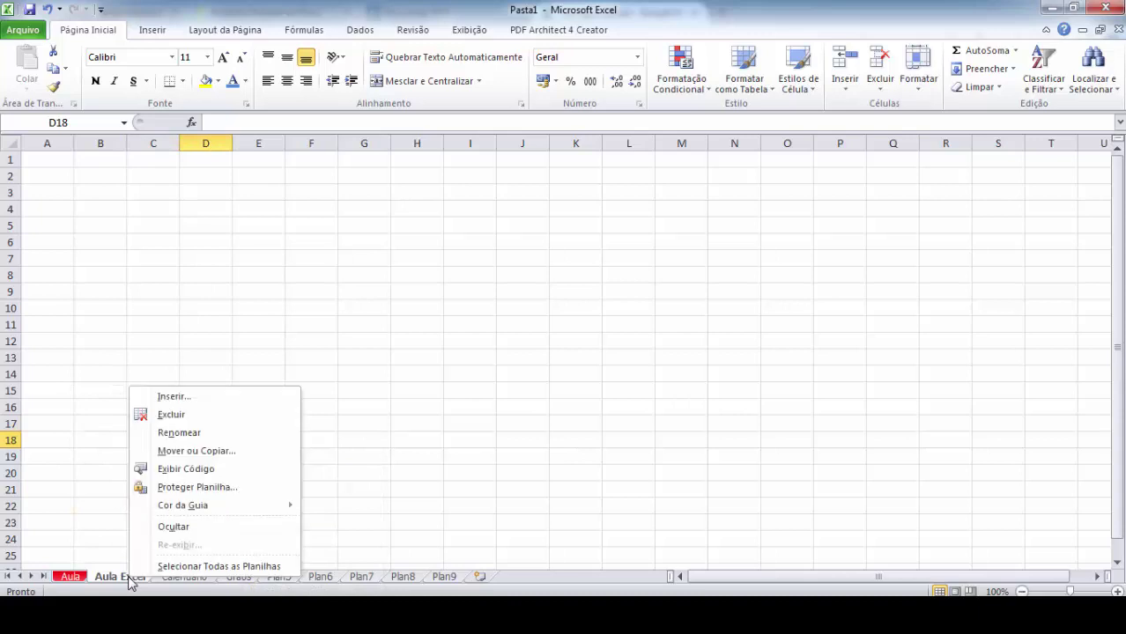
pyautogui.moveTo(280, 504)
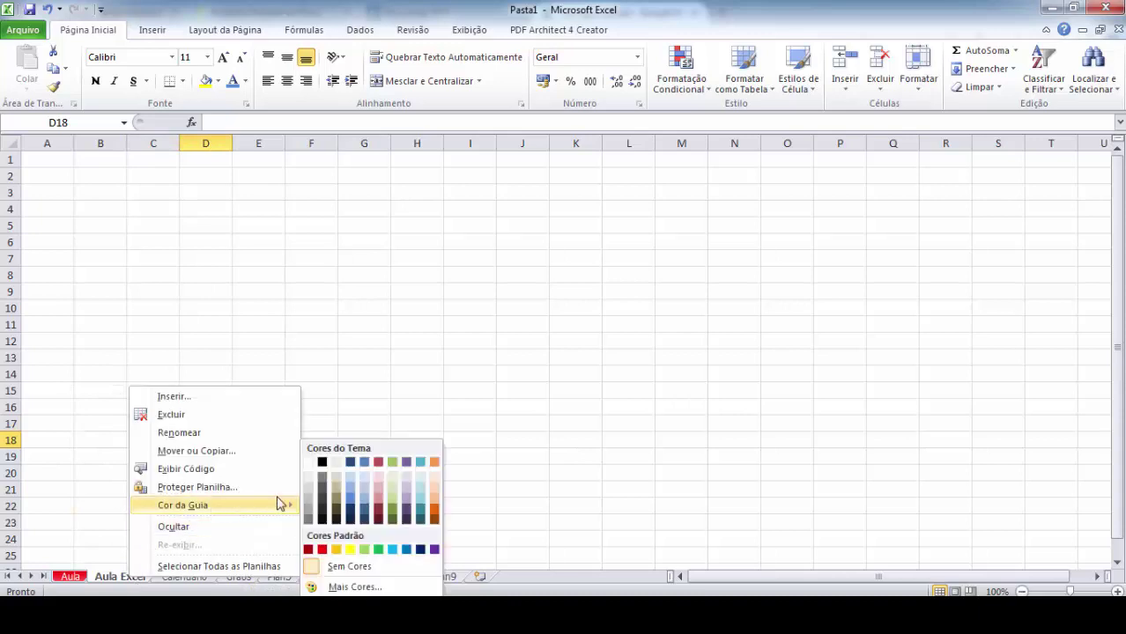
pyautogui.click(407, 551)
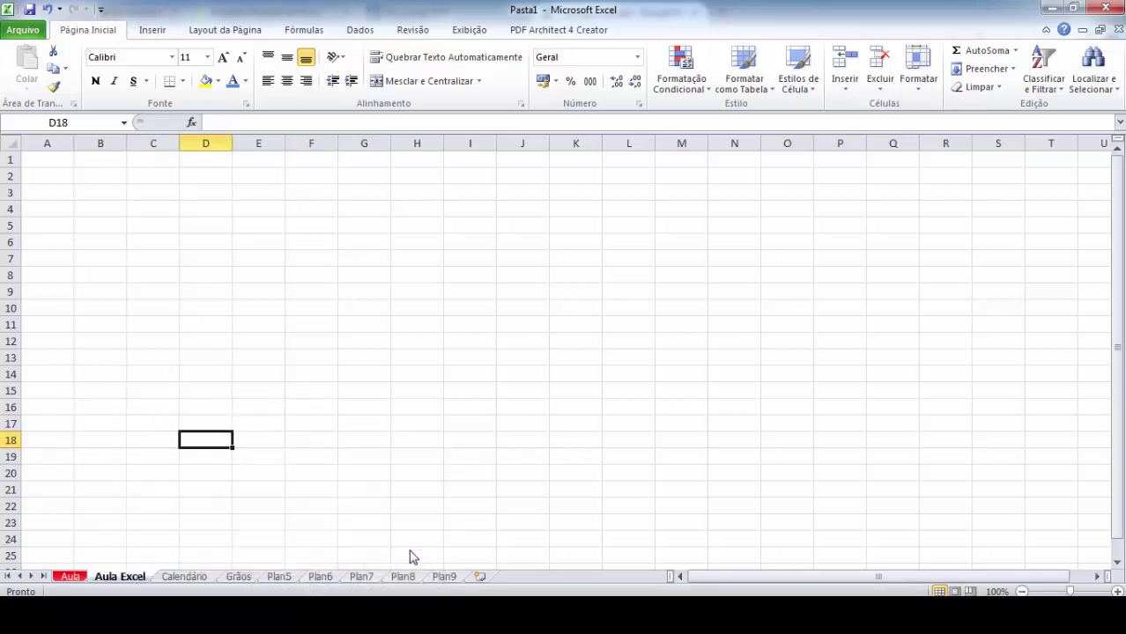
pyautogui.click(368, 408)
# Step: Switch between the Calendário, Aula and Aula Excel sheets to compare their tab colours, ending on Aula
pyautogui.click(187, 580)
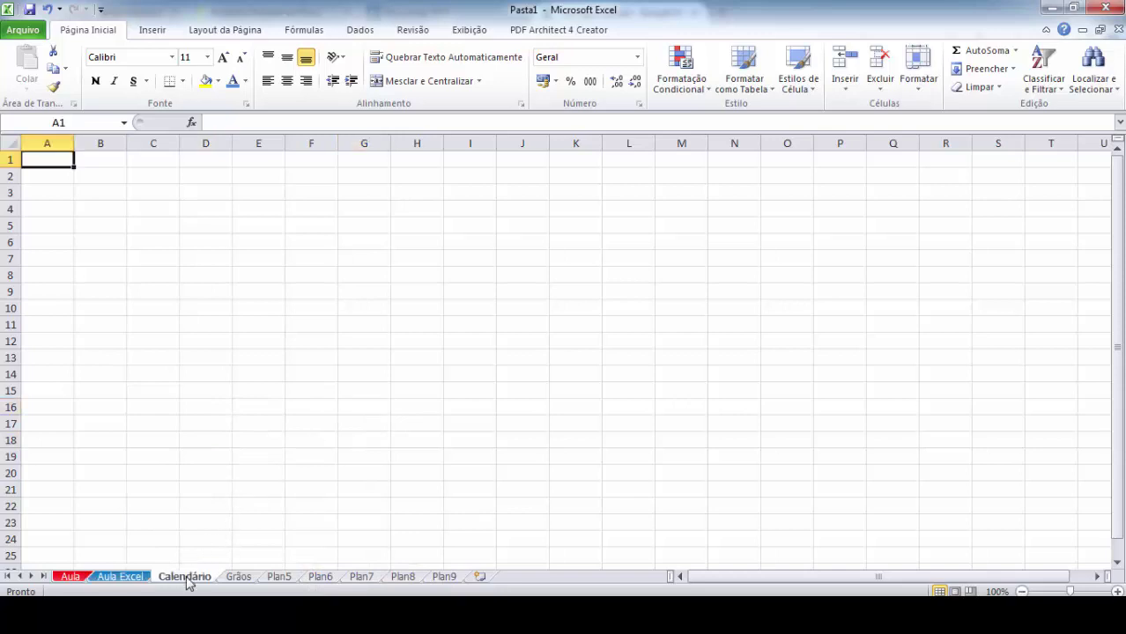
pyautogui.click(74, 578)
pyautogui.click(112, 580)
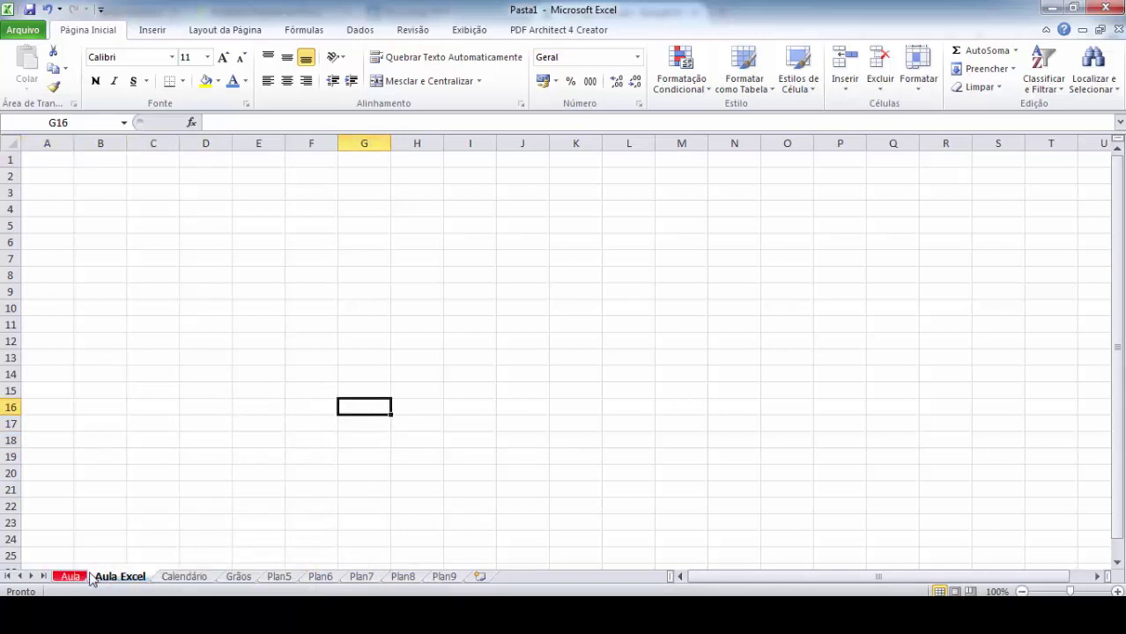
pyautogui.click(71, 577)
pyautogui.click(327, 357)
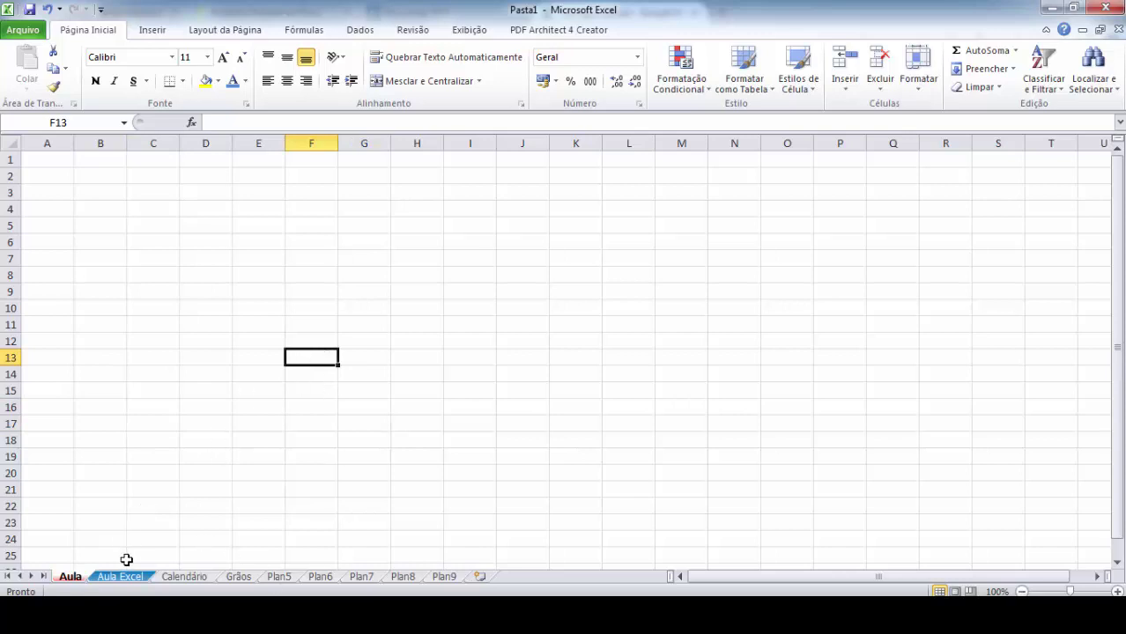
# Step: Delete the Calendário worksheet from the workbook
pyautogui.click(197, 581)
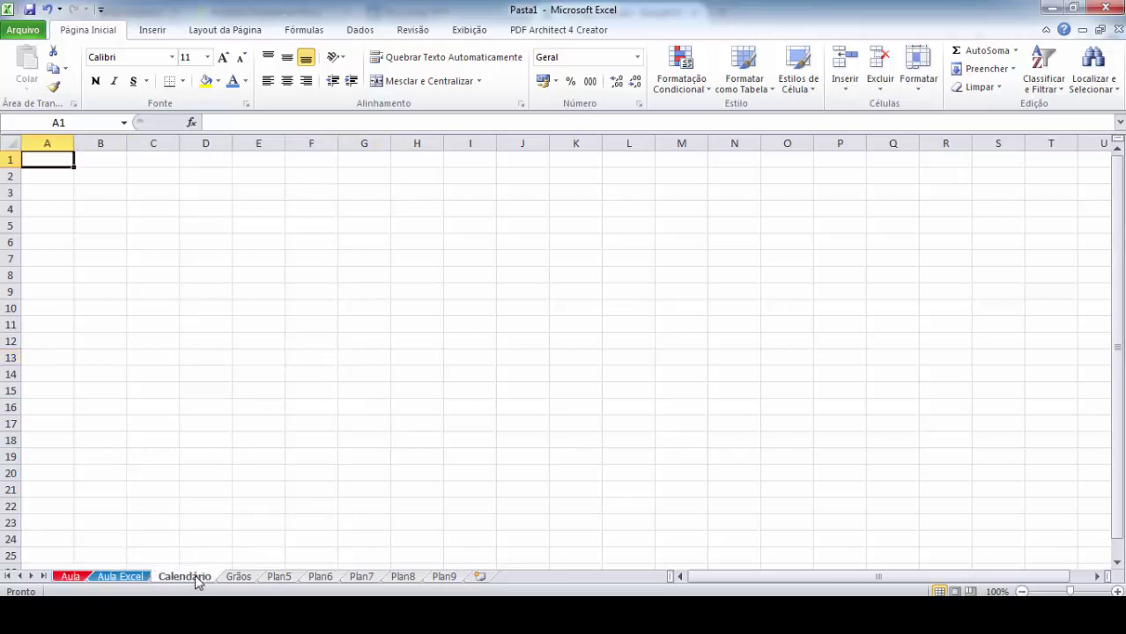
pyautogui.rightClick(197, 582)
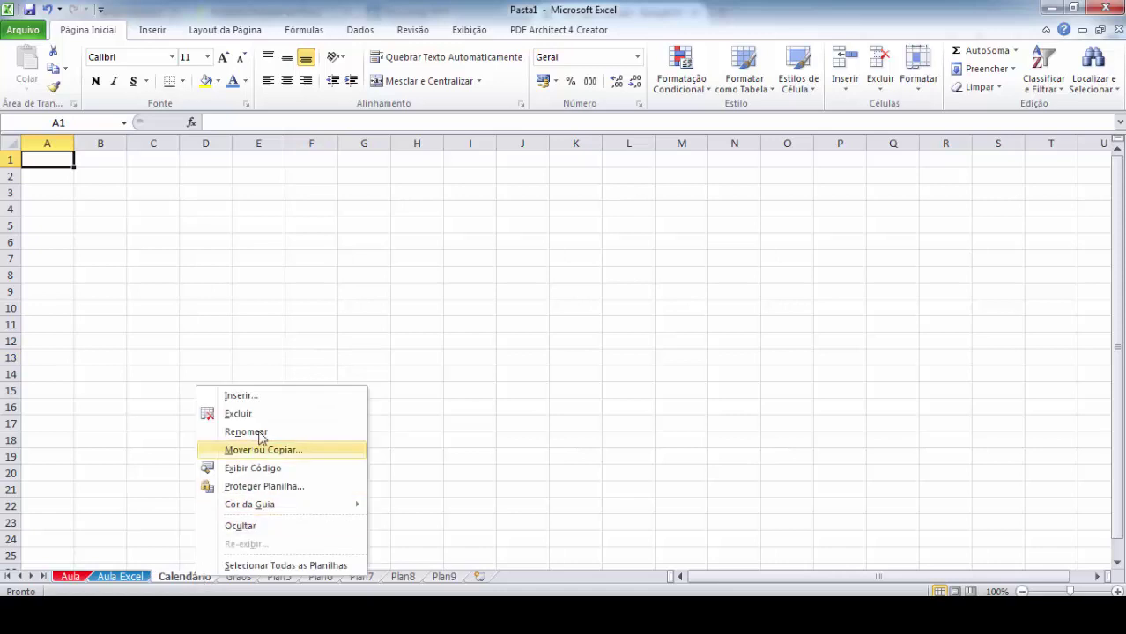
pyautogui.click(278, 416)
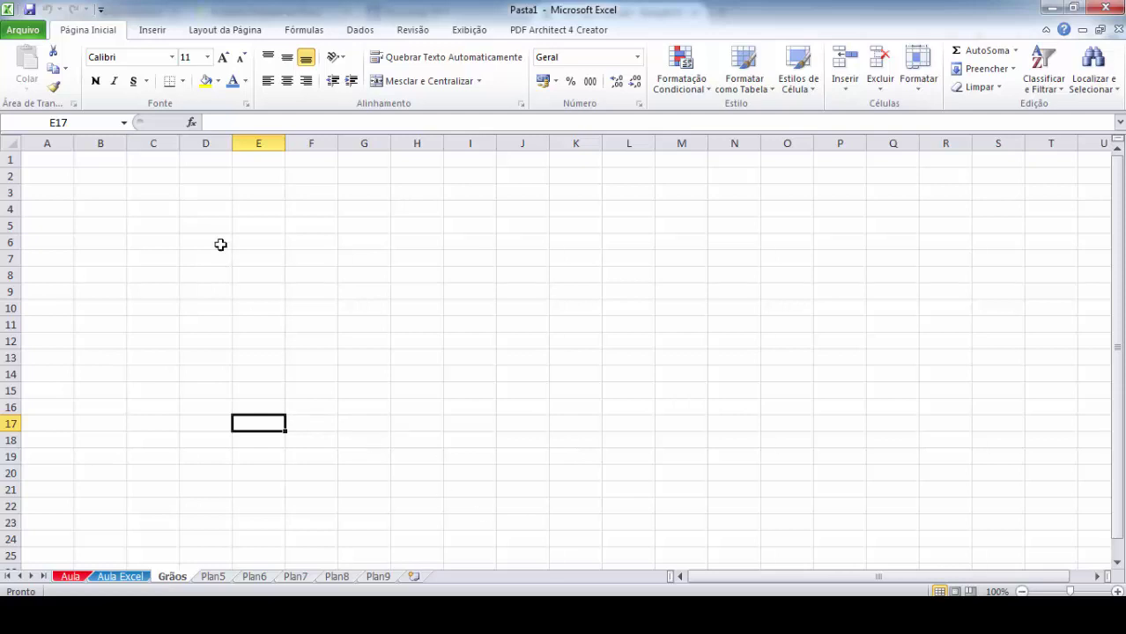
pyautogui.click(200, 209)
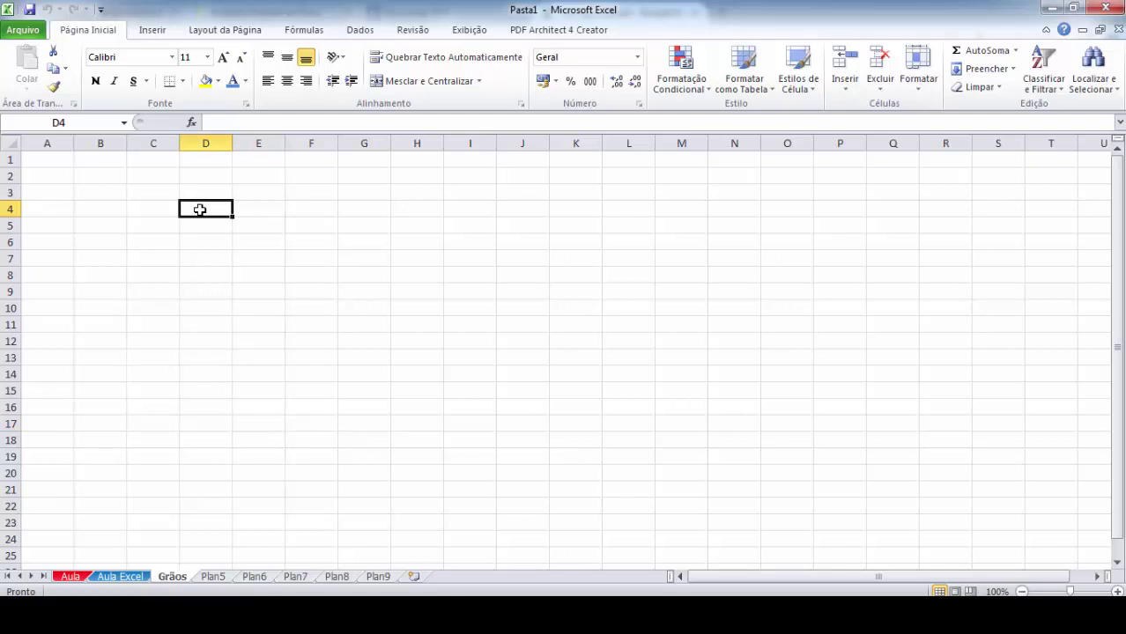
pyautogui.click(576, 324)
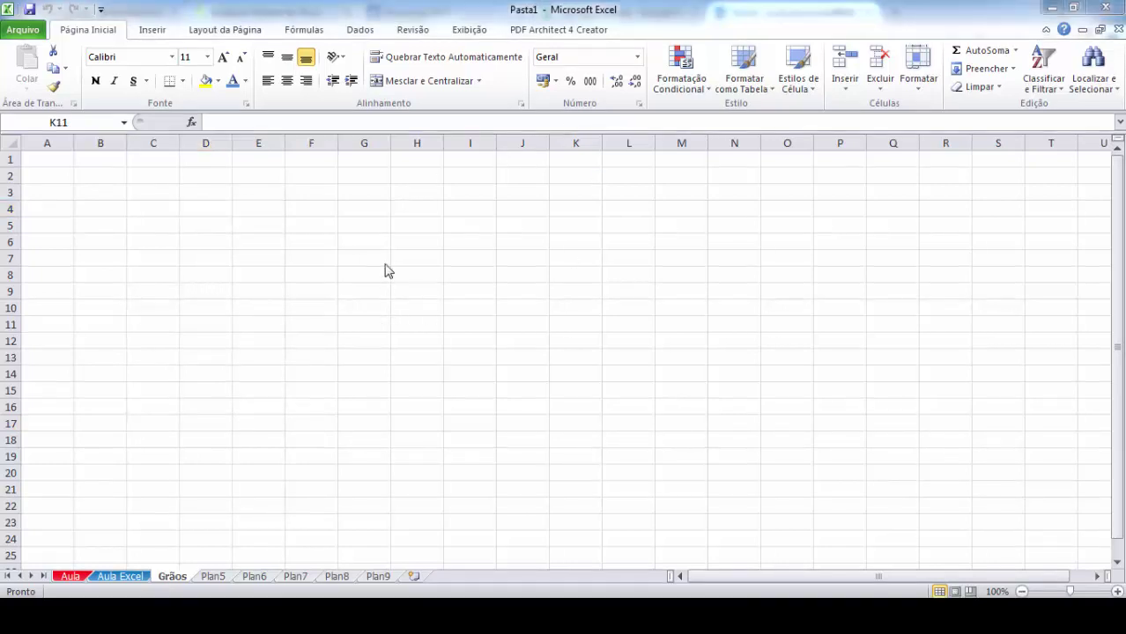
pyautogui.click(365, 208)
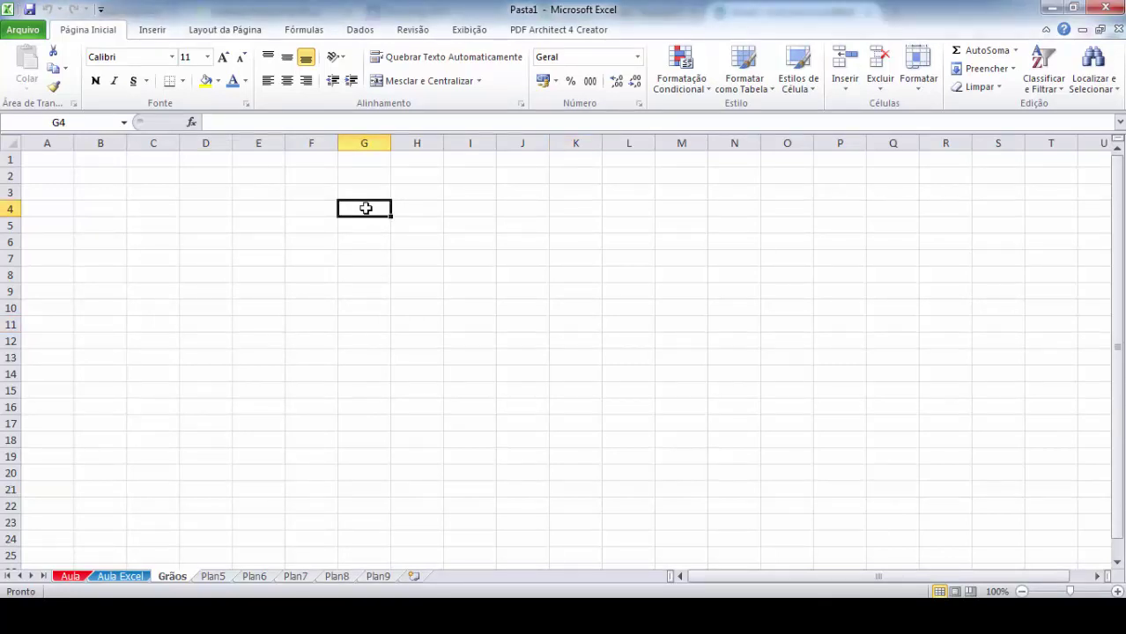
# Step: Enter the value 1 in cell F3 of the Grãos sheet and clear the cell again
pyautogui.click(304, 196)
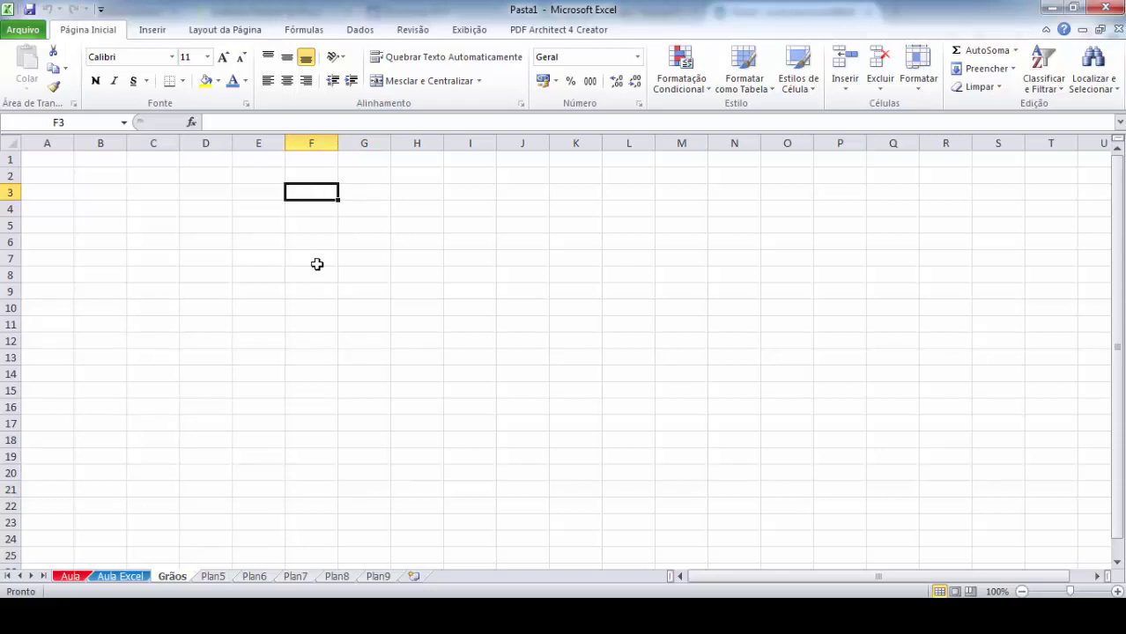
pyautogui.write('1')
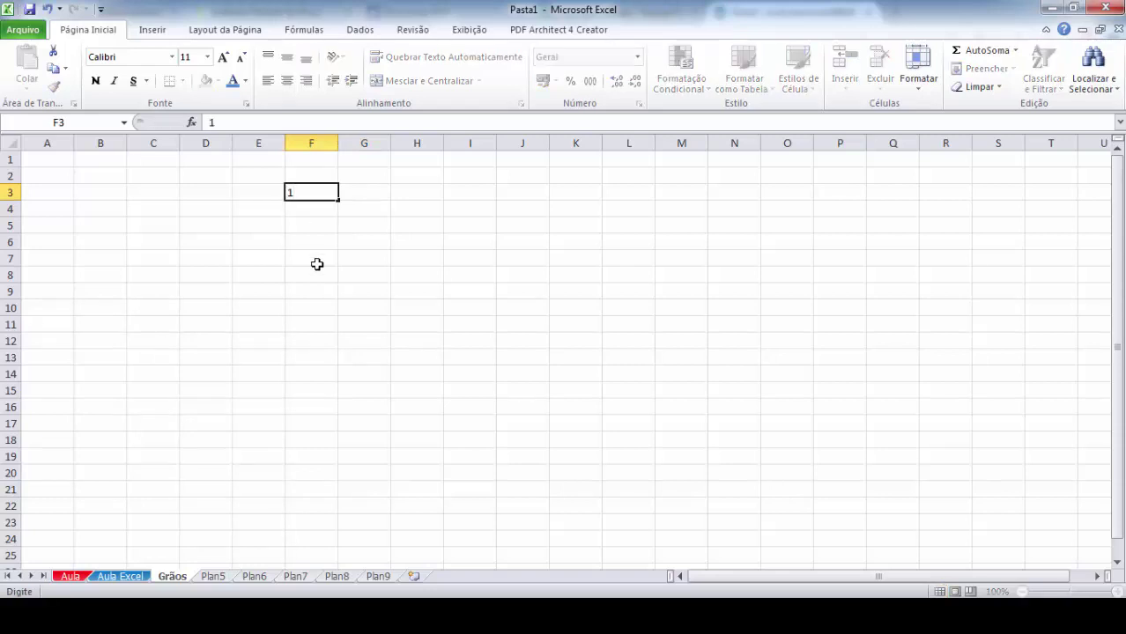
pyautogui.press('Return')
pyautogui.press('Up')
pyautogui.press('Delete')
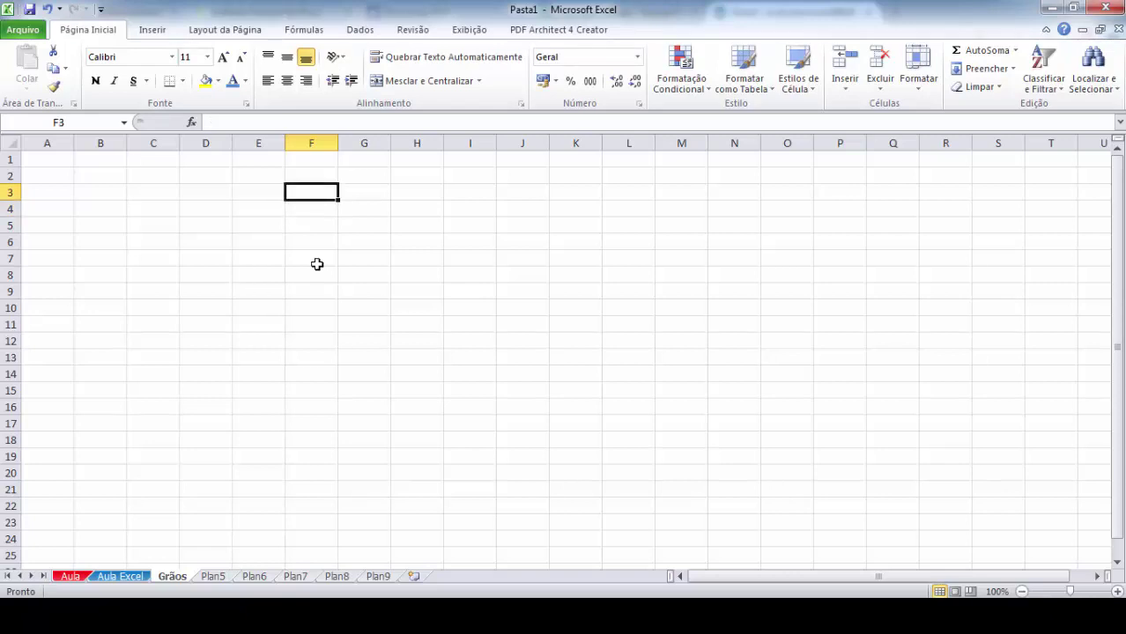
# Step: Enter the value 1 in cell A2 of the Grãos sheet
pyautogui.press('Left')
pyautogui.press('Left')
pyautogui.press('Left')
pyautogui.press('Left')
pyautogui.press('Left')
pyautogui.press('Up')
pyautogui.press('Up')
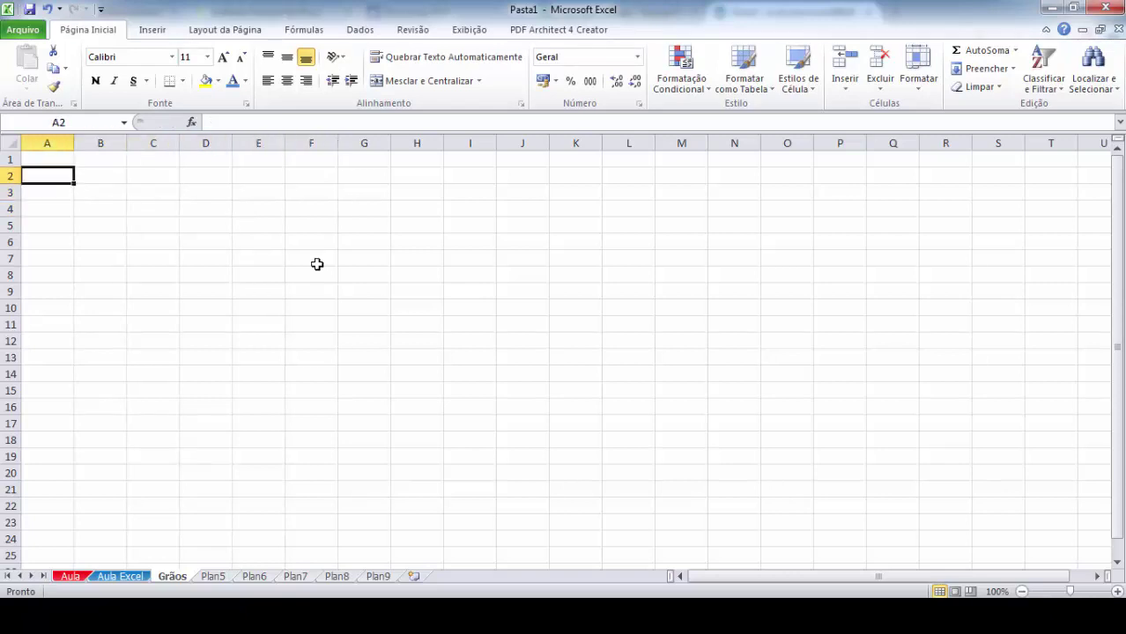
pyautogui.press('Down')
pyautogui.write('1')
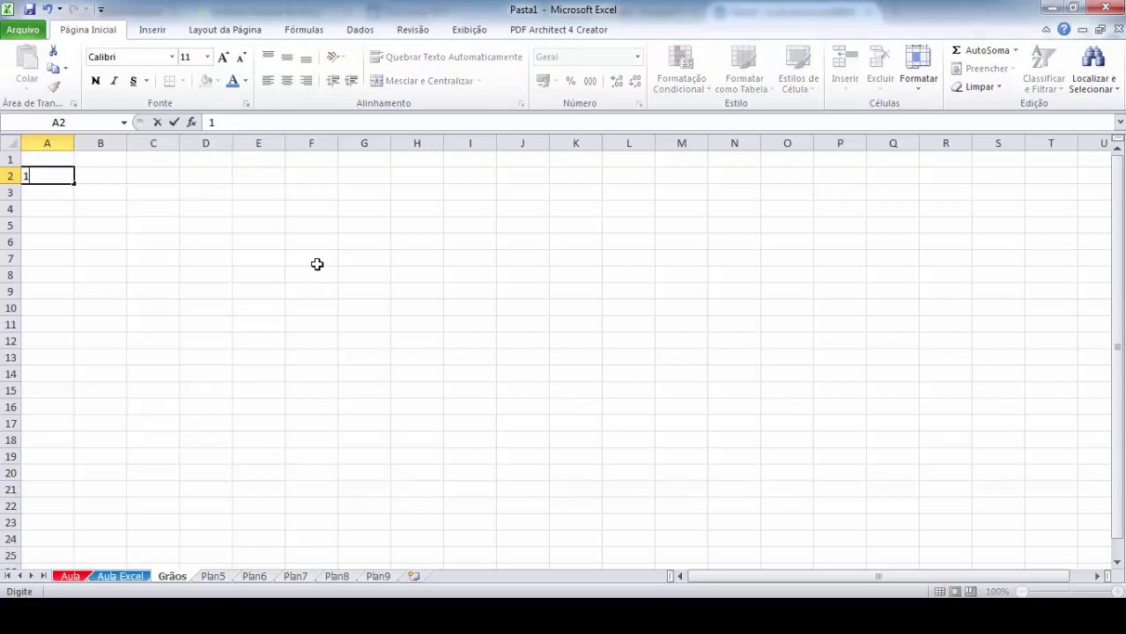
pyautogui.press('Return')
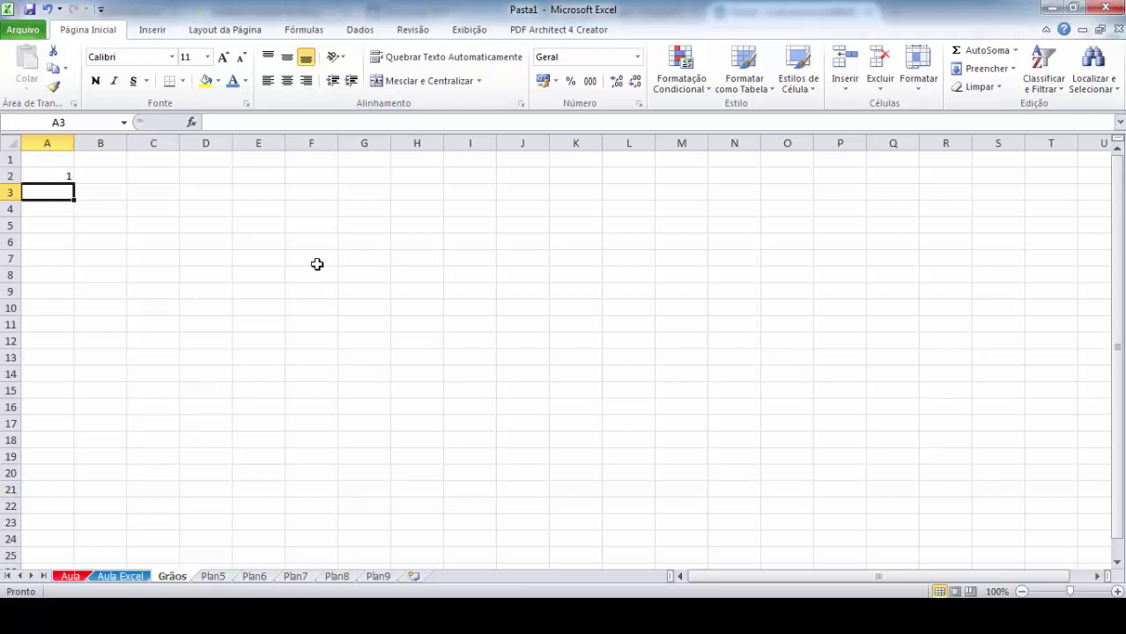
# Step: Enter the values 2, 3 and 4 in cells A3, A4 and A5
pyautogui.press('Up')
pyautogui.press('Down')
pyautogui.write('2')
pyautogui.press('Return')
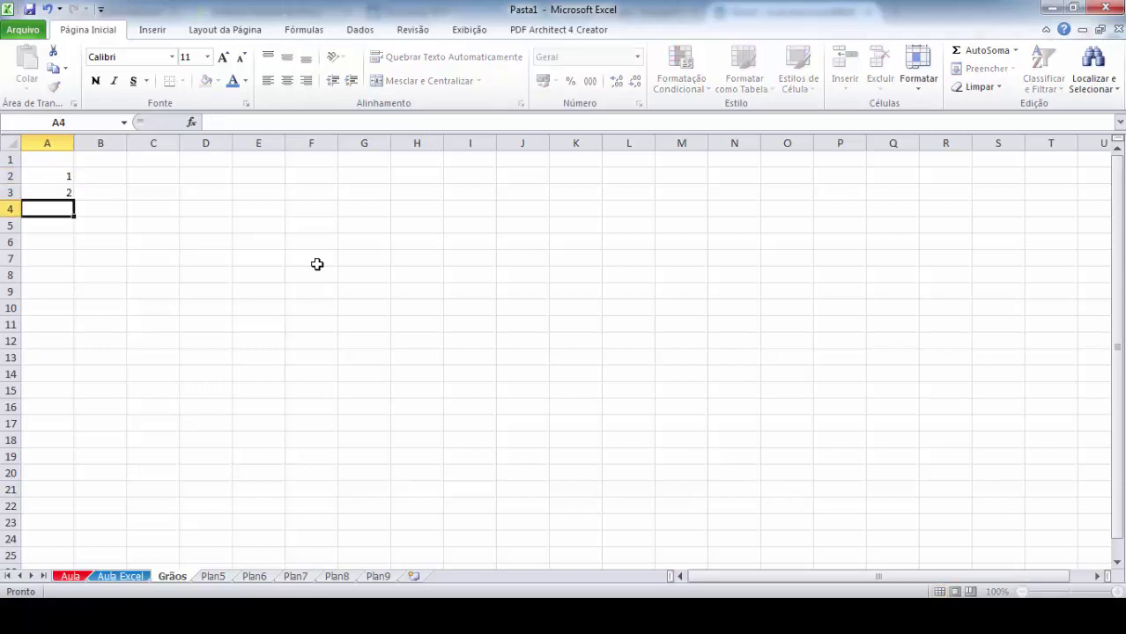
pyautogui.write('3')
pyautogui.press('Return')
pyautogui.write('4')
pyautogui.press('Return')
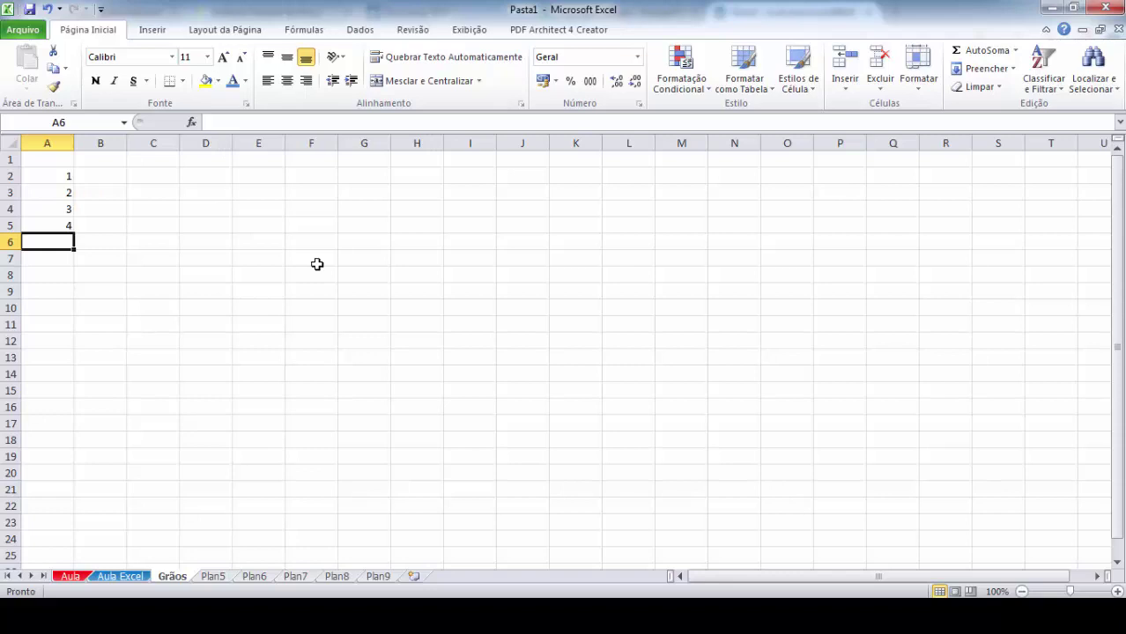
# Step: Clear the contents of cells A3, A4 and A5
pyautogui.press('Up')
pyautogui.press('Up')
pyautogui.press('Up')
pyautogui.press('Up')
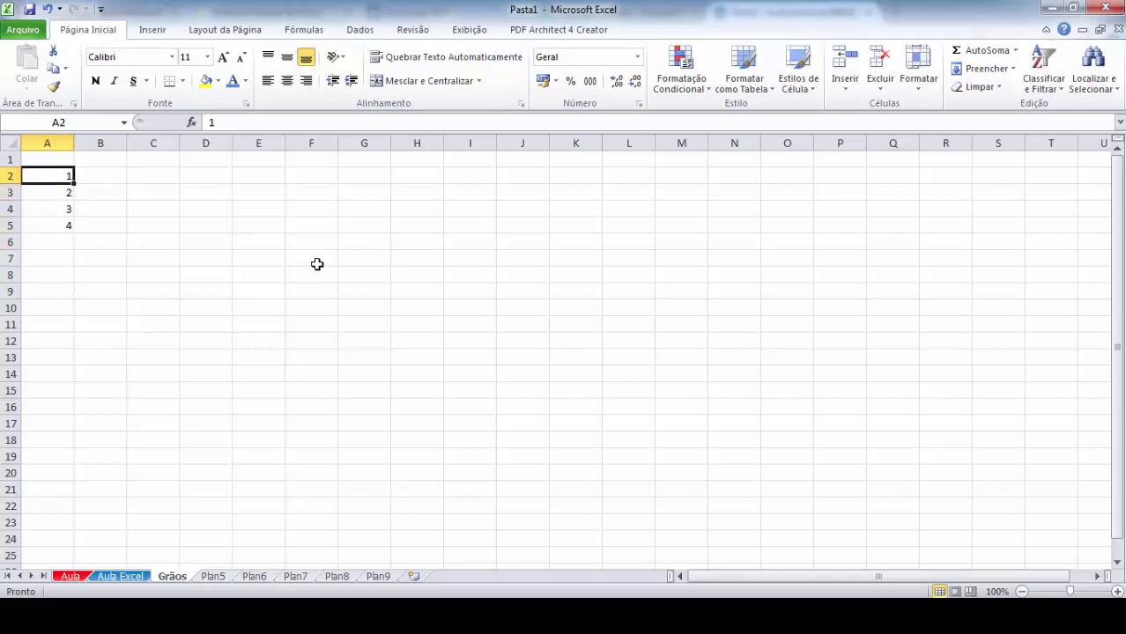
pyautogui.press('Down')
pyautogui.press('Delete')
pyautogui.press('Down')
pyautogui.press('Up')
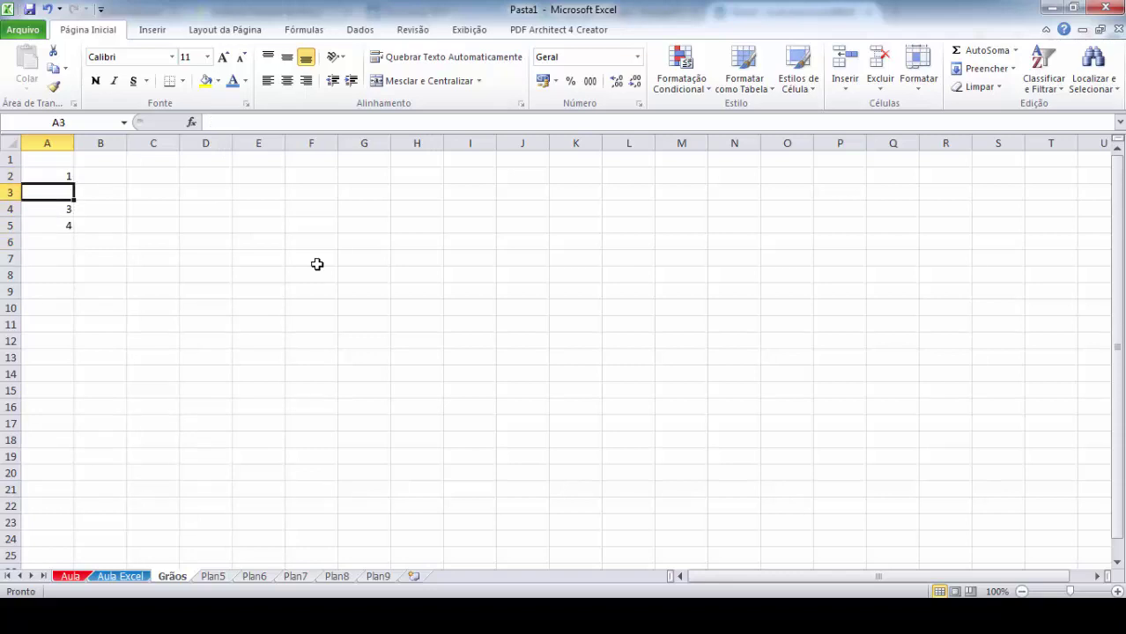
pyautogui.press('Down')
pyautogui.press('Delete')
pyautogui.press('Down')
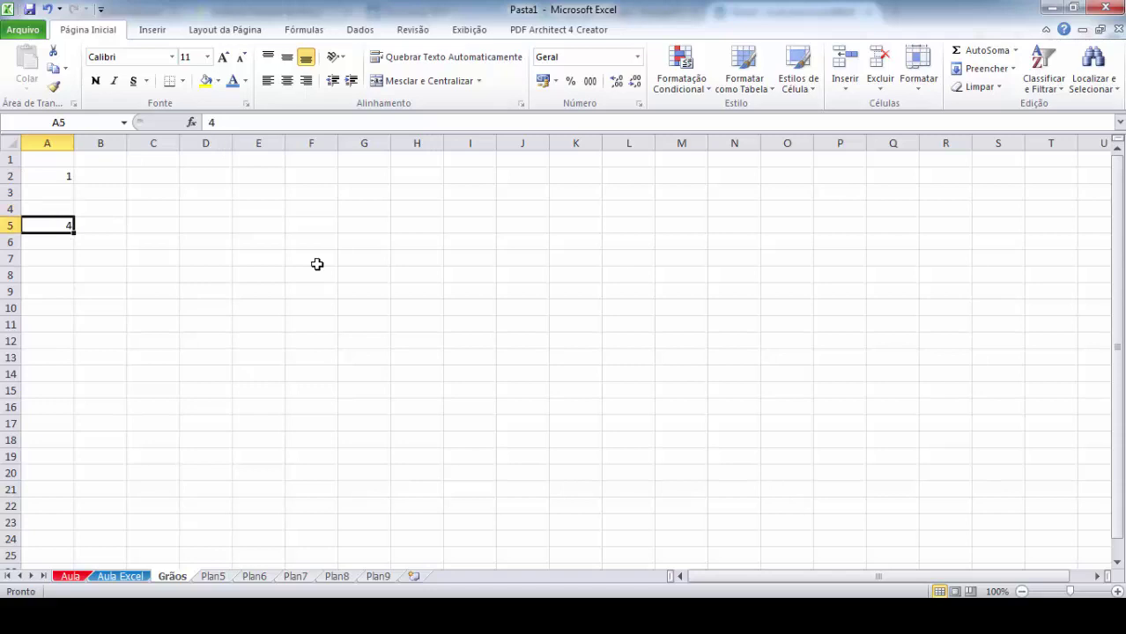
pyautogui.press('Delete')
# Step: AutoFill the value in cell A2 down column A to row 25
pyautogui.press('Up')
pyautogui.press('Up')
pyautogui.press('Up')
pyautogui.press('Down')
pyautogui.press('Up')
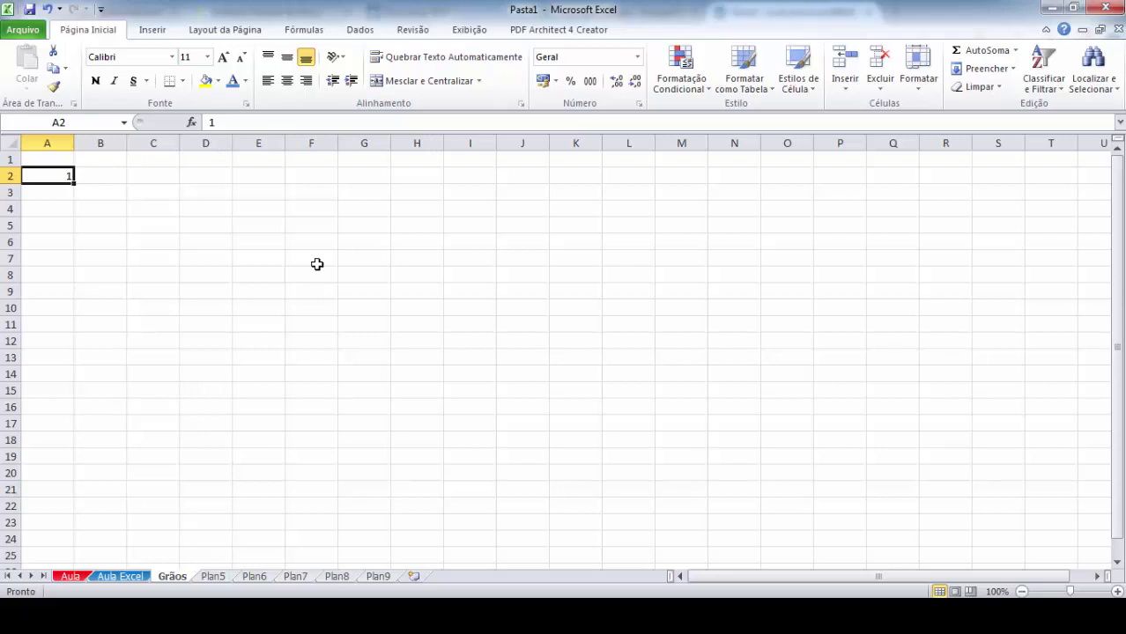
pyautogui.press('Down')
pyautogui.press('Up')
pyautogui.moveTo(74, 183)
pyautogui.mouseDown()
pyautogui.moveTo(74, 239)
pyautogui.moveTo(74, 179)
pyautogui.mouseUp()
pyautogui.click(102, 208)
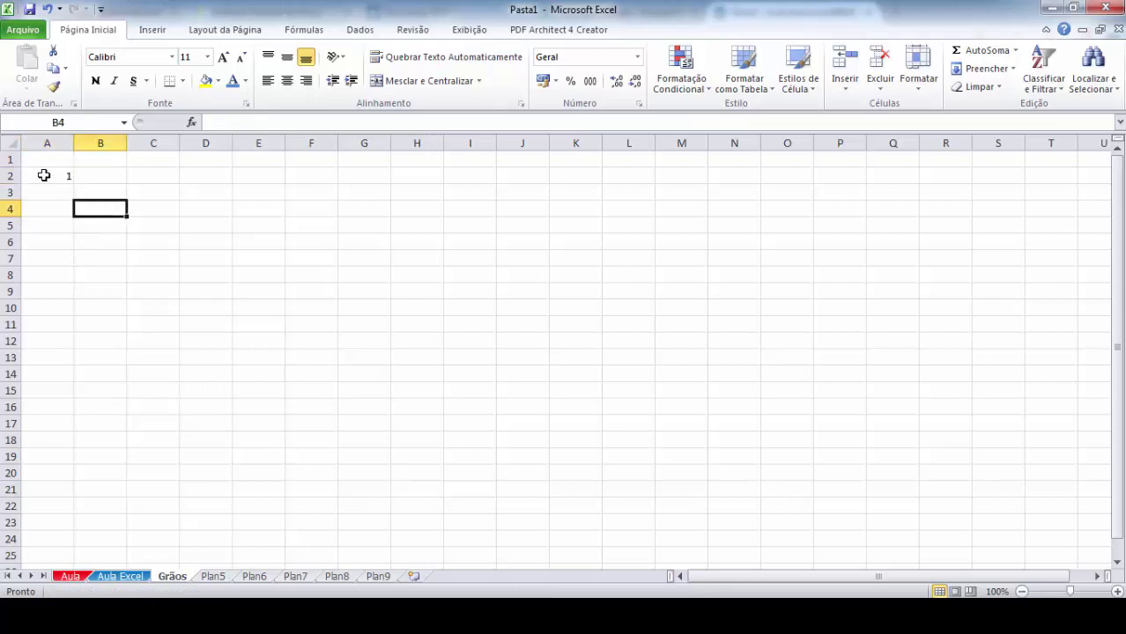
pyautogui.click(43, 176)
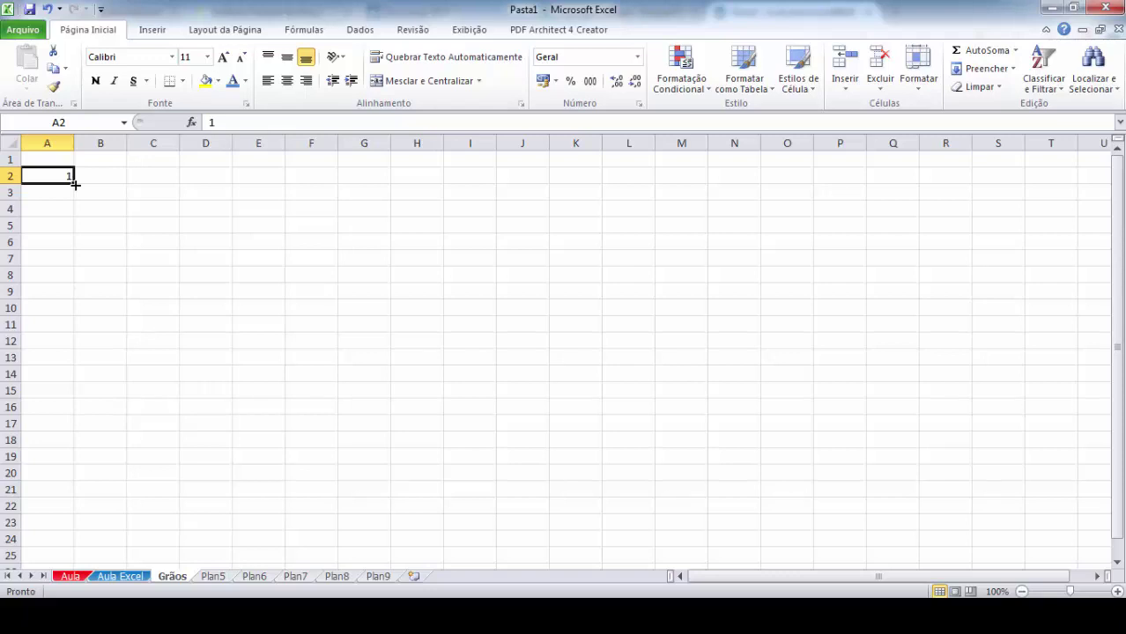
pyautogui.moveTo(76, 184); pyautogui.dragTo(82, 557)
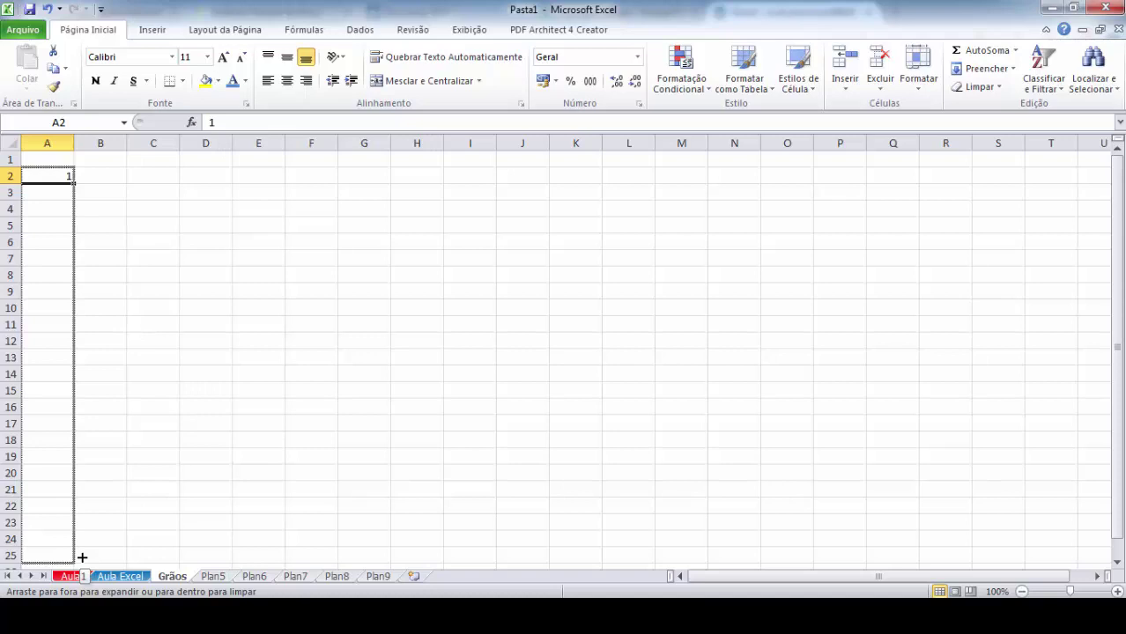
pyautogui.moveTo(82, 557); pyautogui.dragTo(82, 555)
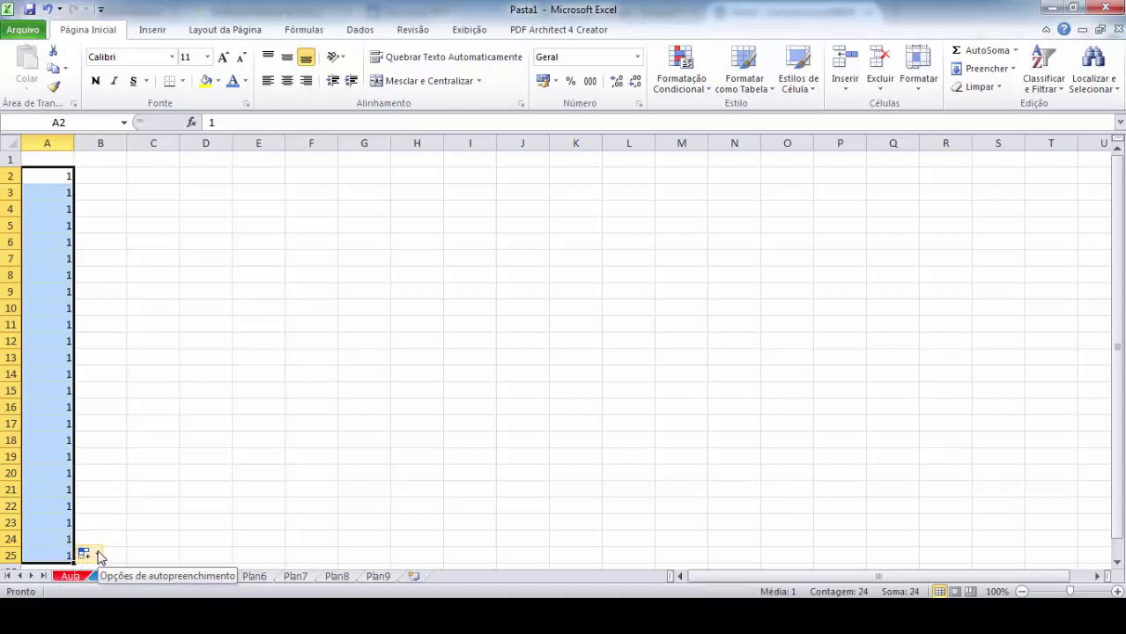
# Step: Change the AutoFill option for A2:A25 to Preencher Série so the numbers run from 1 to 24
pyautogui.click(99, 556)
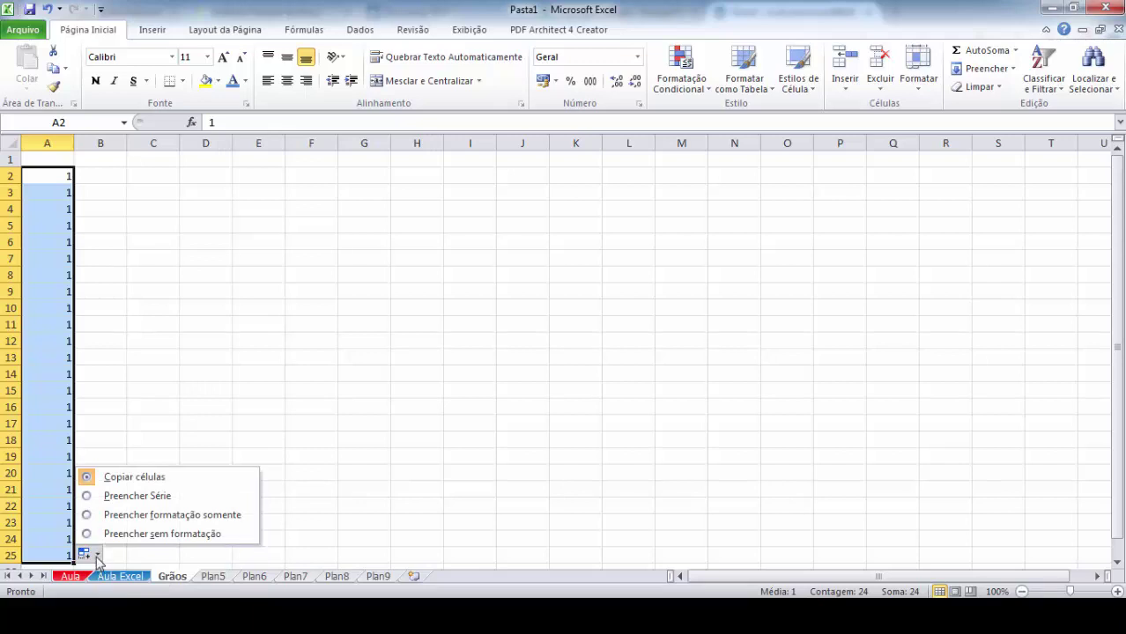
pyautogui.click(99, 558)
pyautogui.click(100, 558)
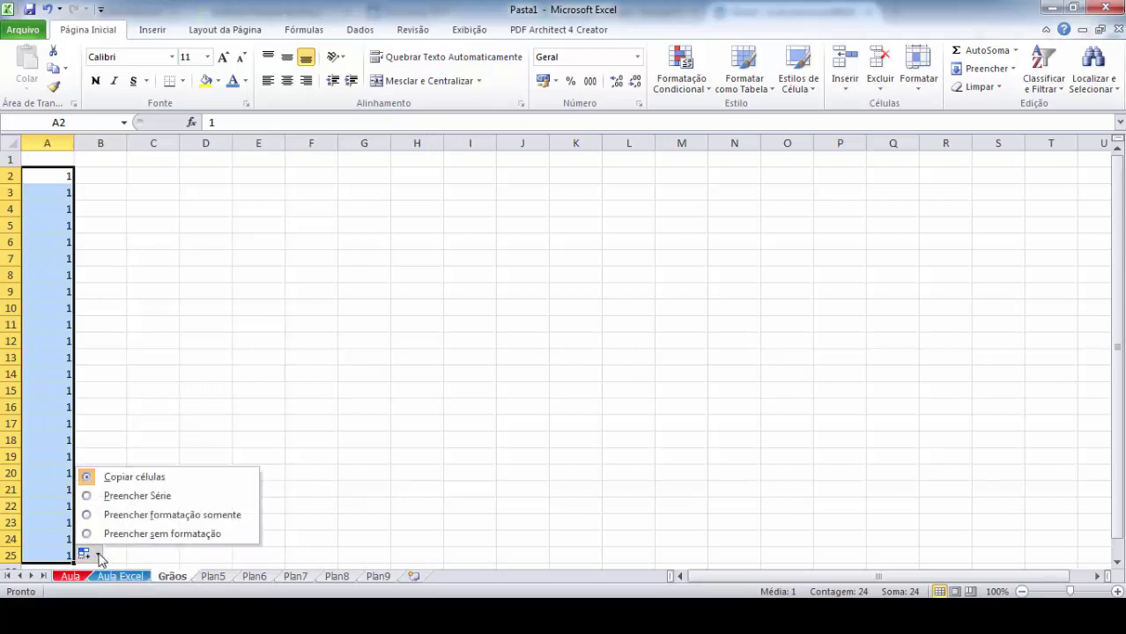
pyautogui.click(117, 501)
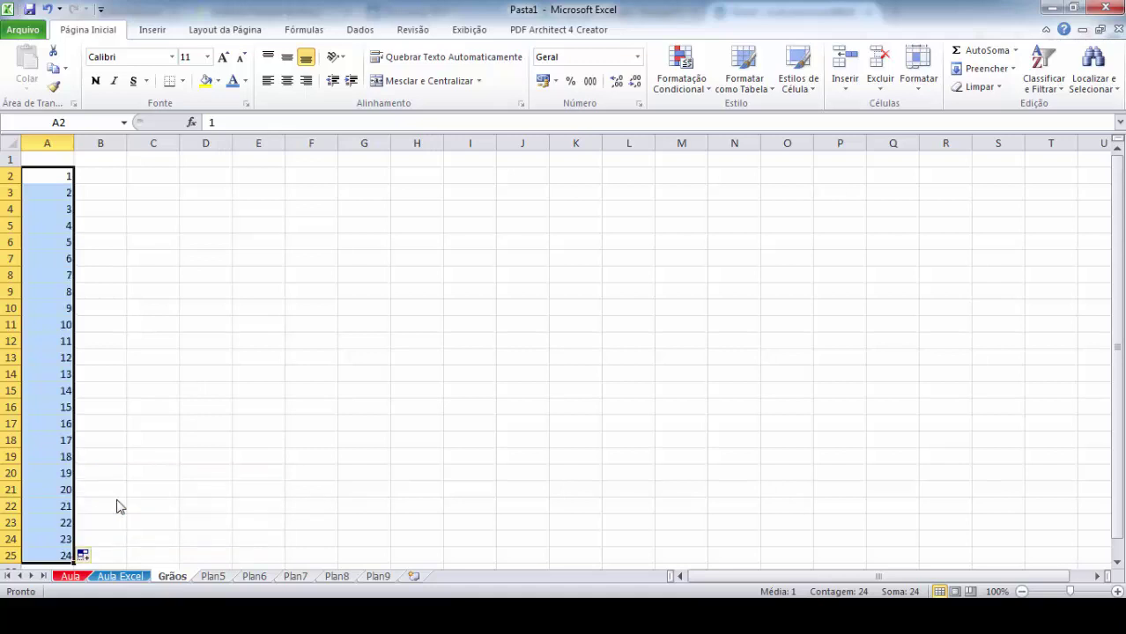
# Step: Switch the A2:A25 fill to Copiar células and then back to Preencher Série
pyautogui.click(86, 554)
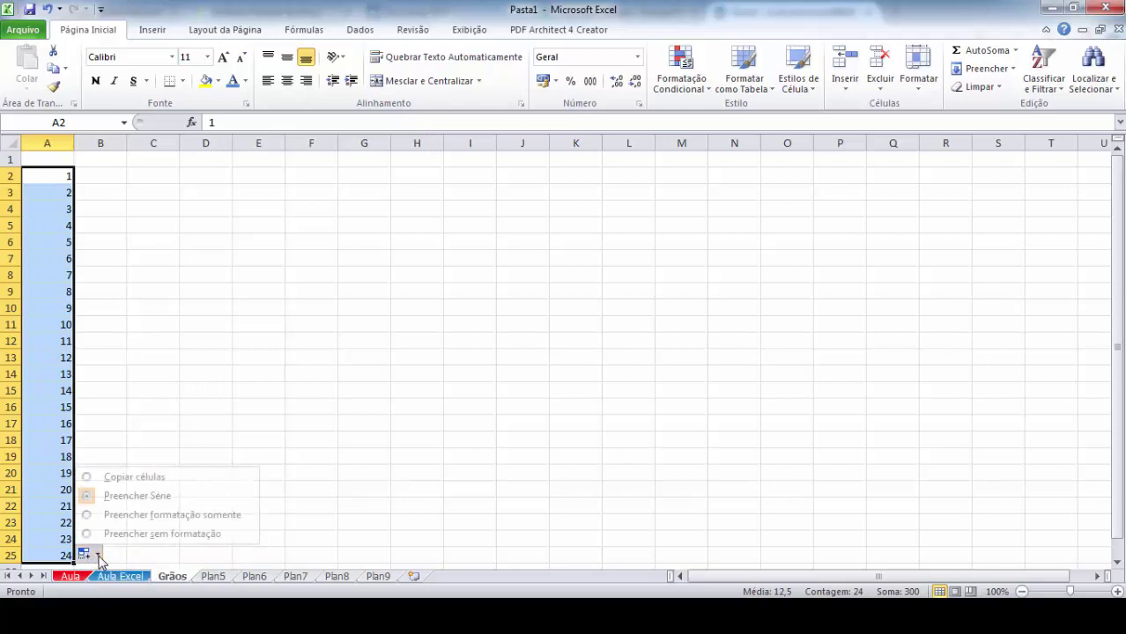
pyautogui.click(156, 481)
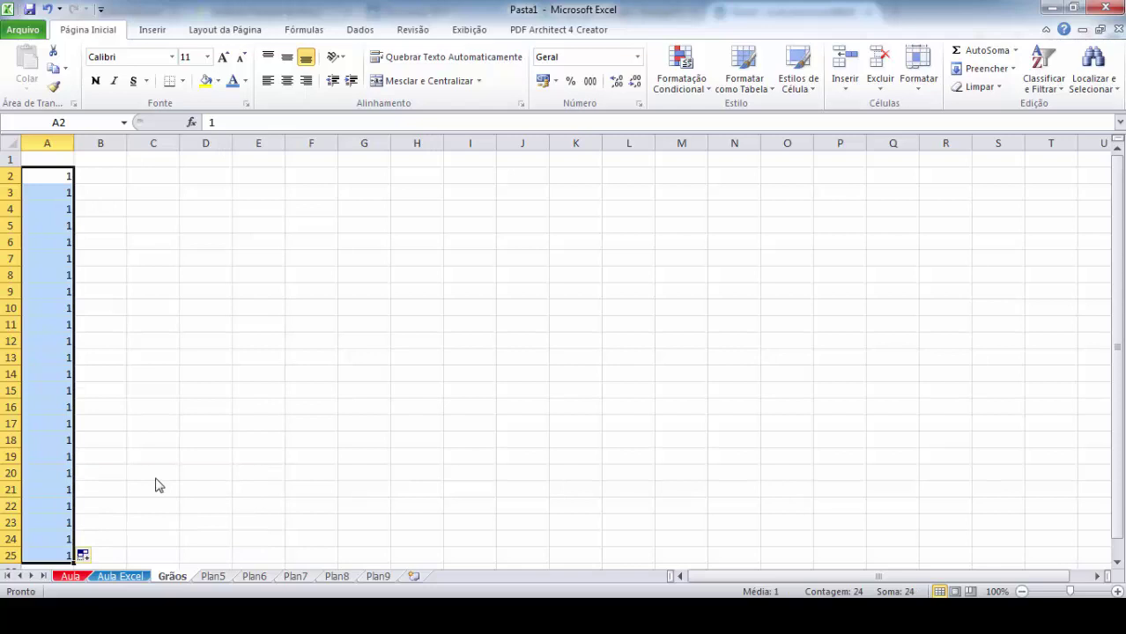
pyautogui.click(98, 559)
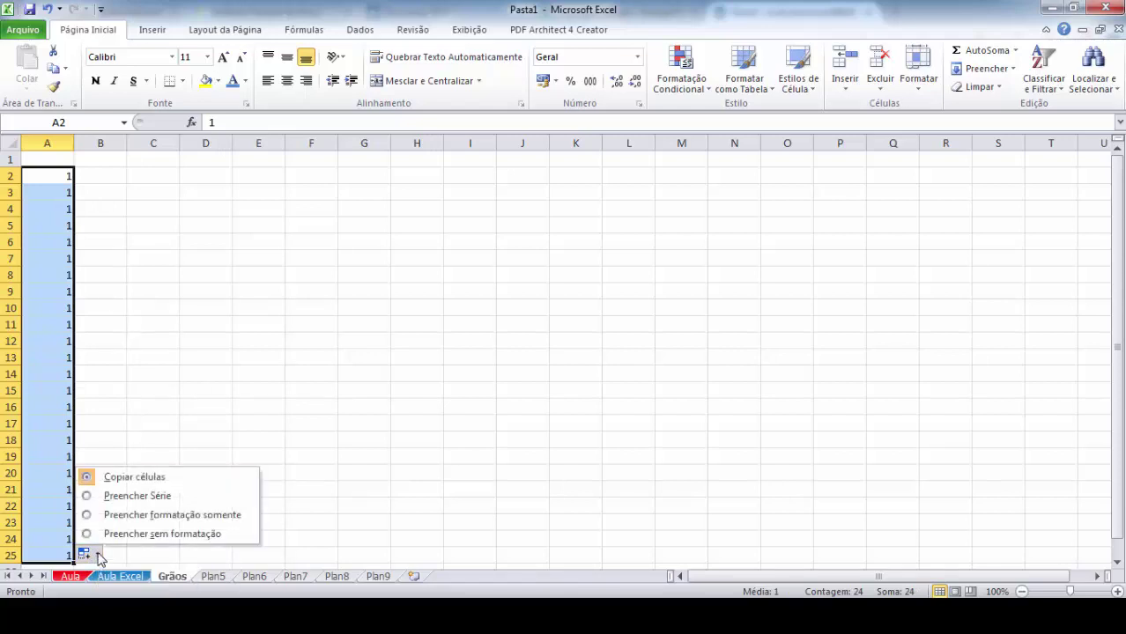
pyautogui.click(141, 496)
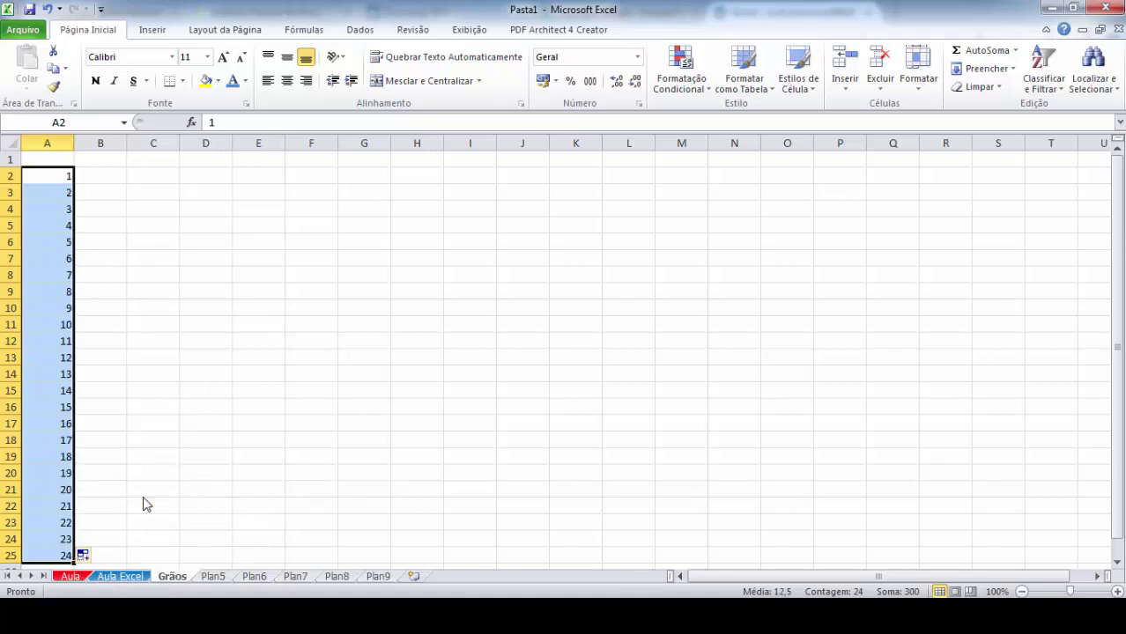
# Step: Undo the AutoFill of the number series in column A
pyautogui.hotkey('ctrl', 'z')
pyautogui.hotkey('ctrl', 'z')
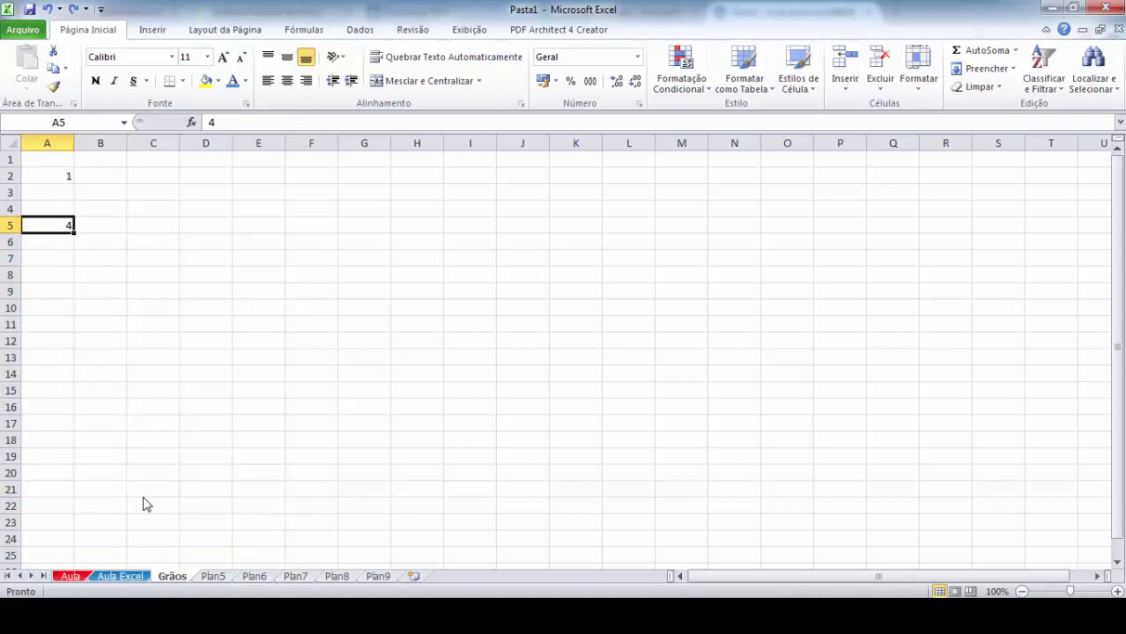
pyautogui.hotkey('ctrl', 'z')
# Step: Clear cell A2 and enter the value 1 in it again, keeping the cell selected
pyautogui.click(56, 174)
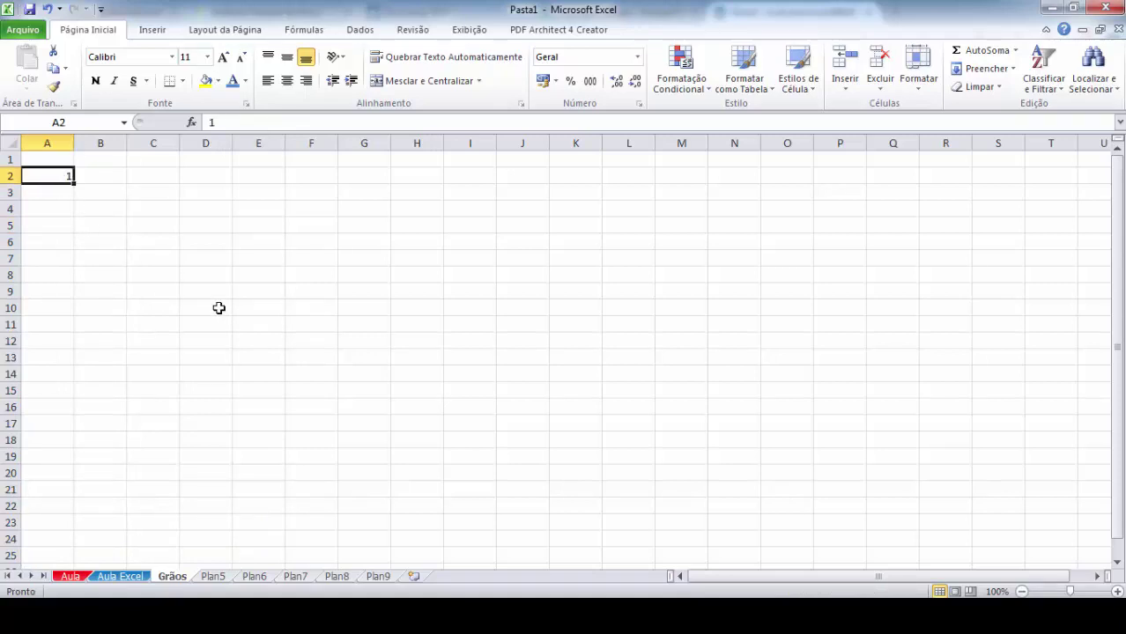
pyautogui.press('Delete')
pyautogui.write('1')
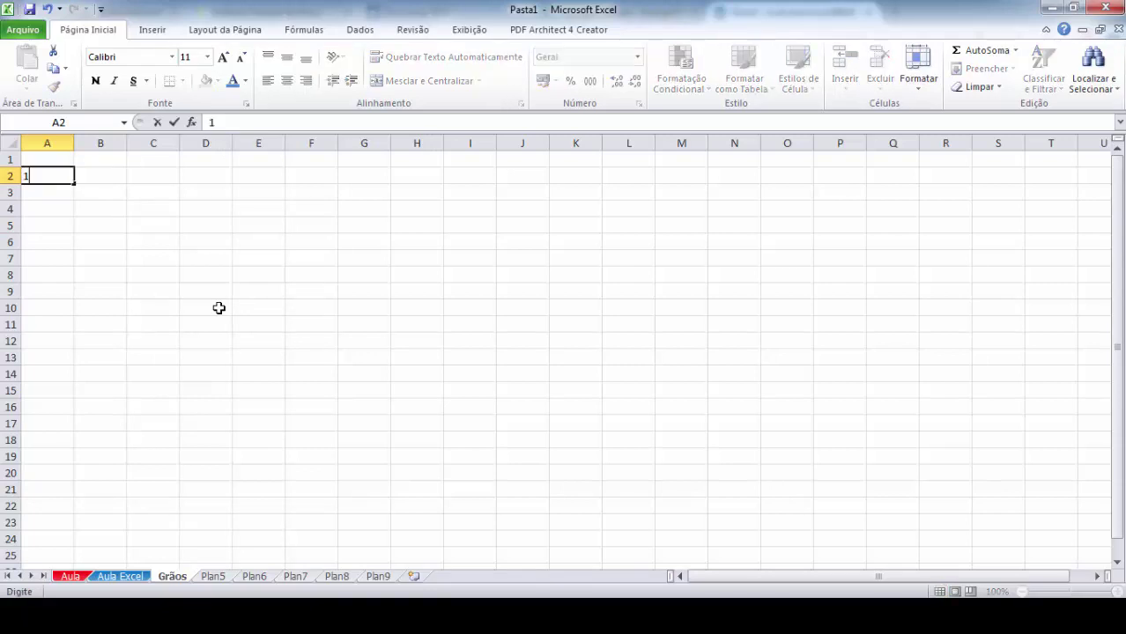
pyautogui.hotkey('ctrl', 'Return')
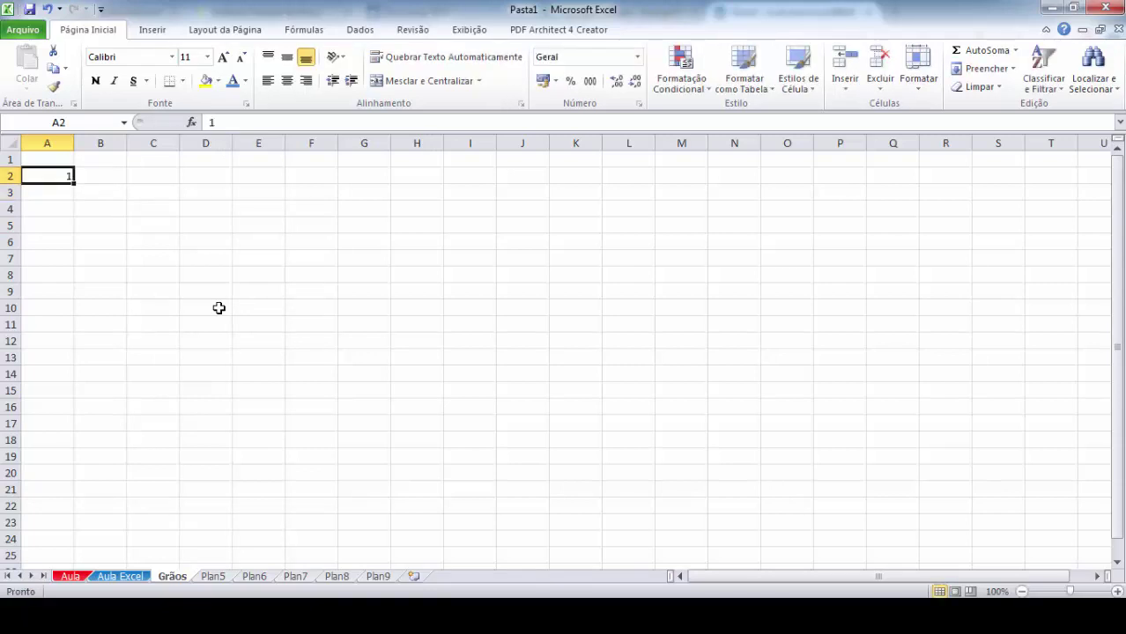
# Step: AutoFill the value in cell A2 across row 2 to column R
pyautogui.click(160, 260)
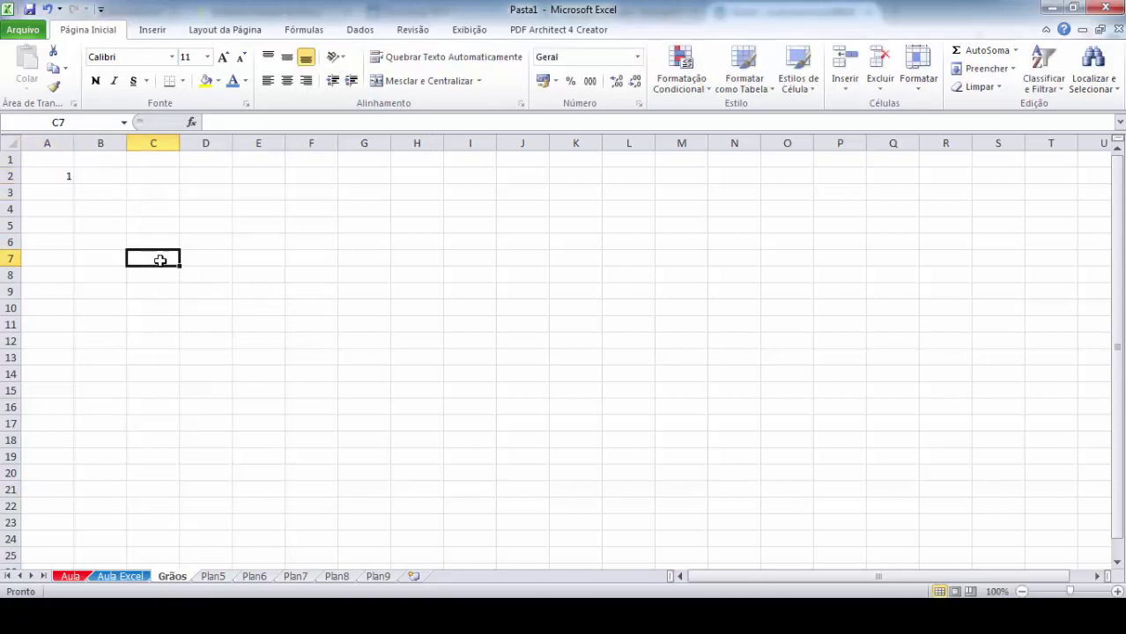
pyautogui.click(43, 175)
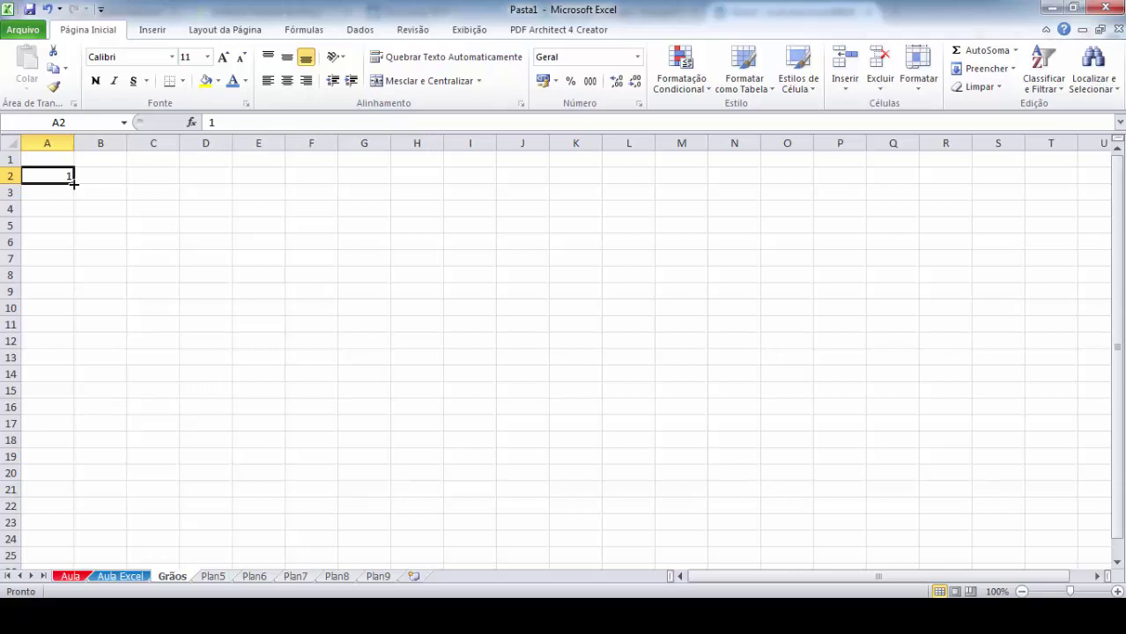
pyautogui.moveTo(73, 182); pyautogui.dragTo(955, 180)
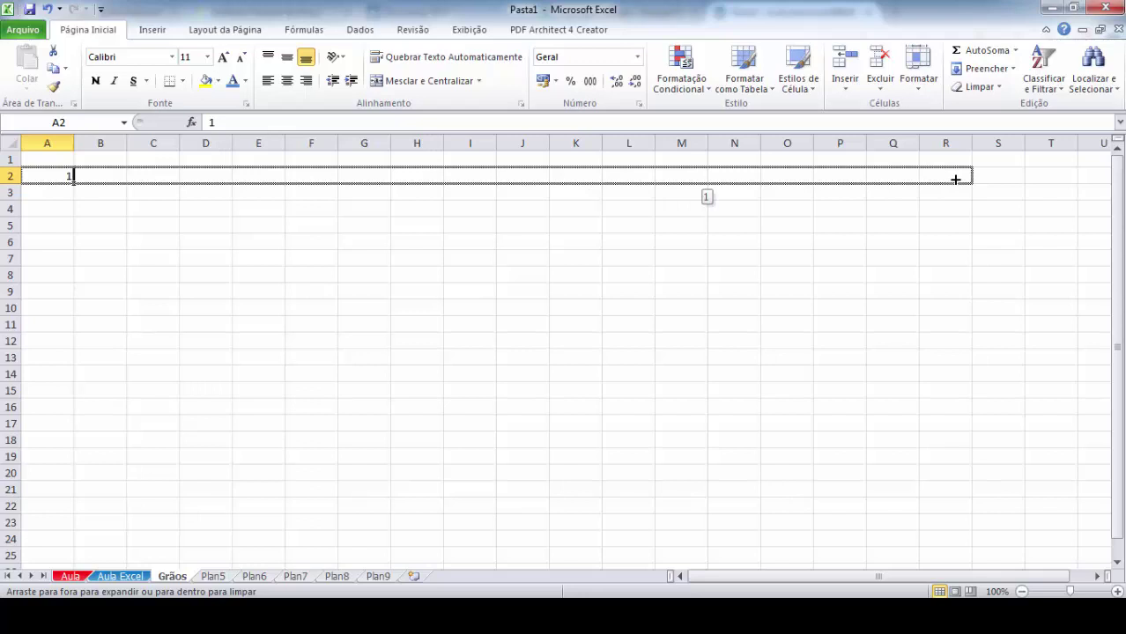
pyautogui.moveTo(955, 180); pyautogui.dragTo(955, 180)
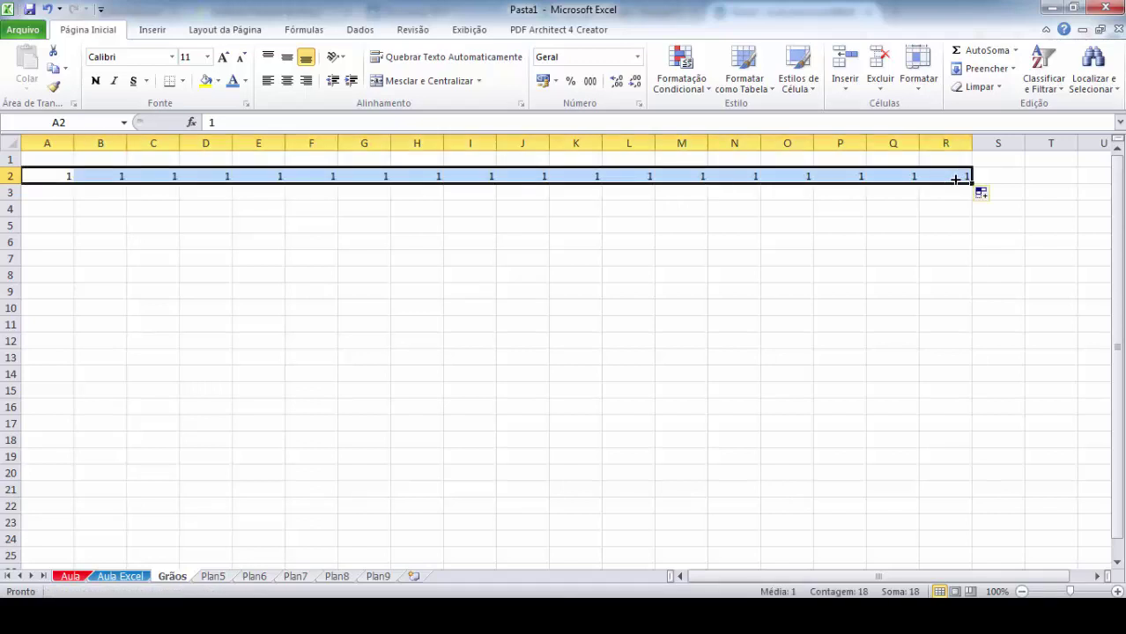
# Step: Change the A2:R2 fill to Preencher Série, and undo the fill
pyautogui.click(996, 196)
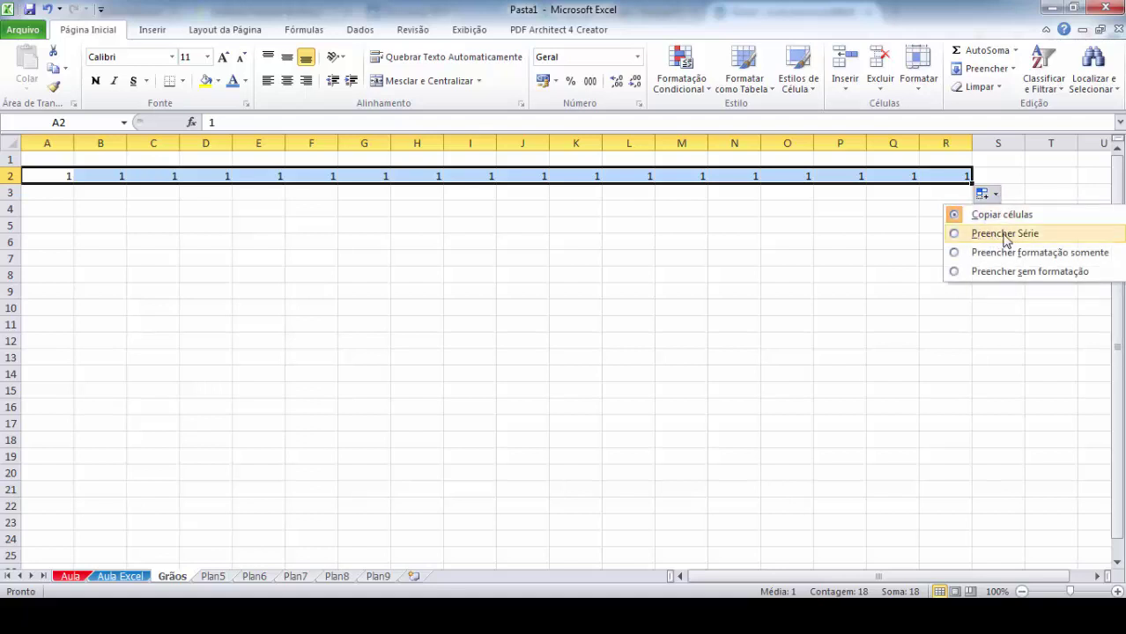
pyautogui.click(1005, 234)
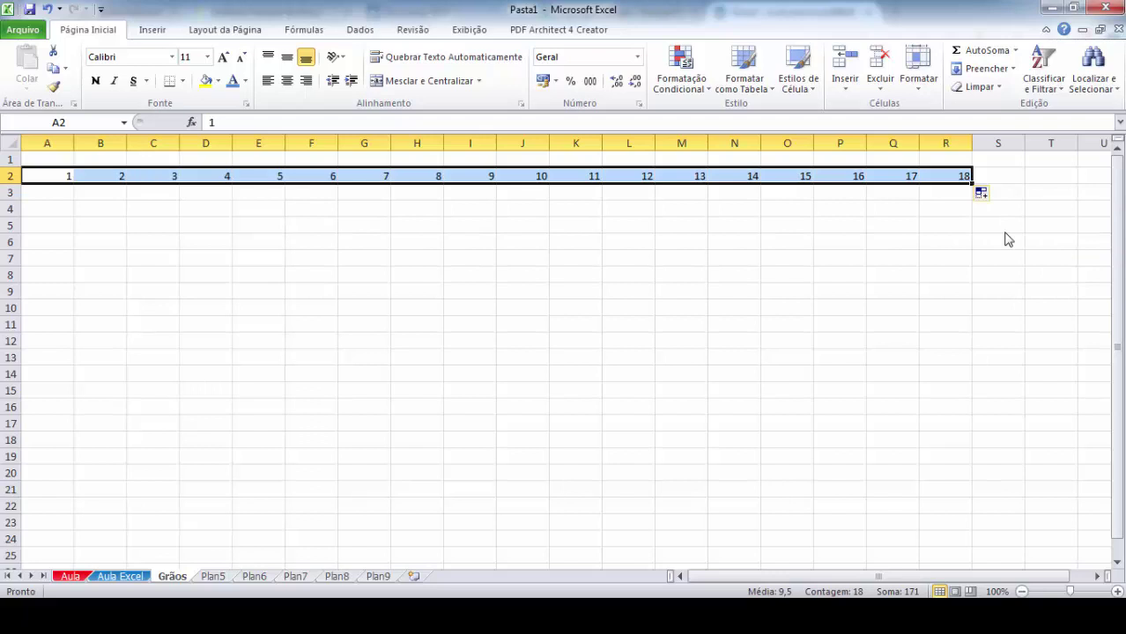
pyautogui.hotkey('ctrl', 'z')
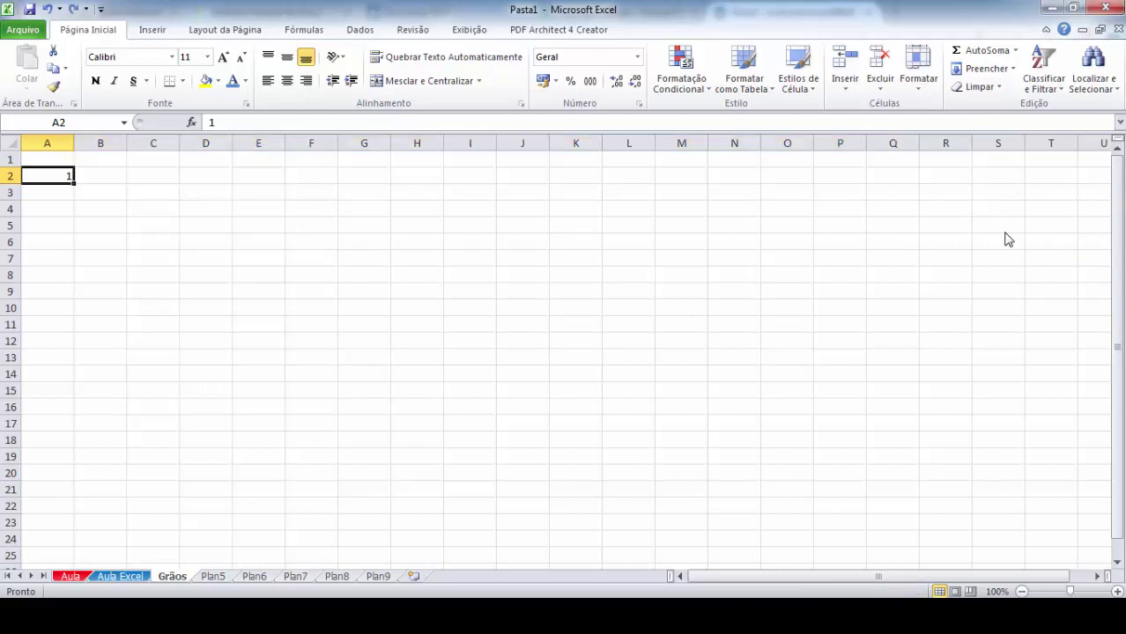
pyautogui.hotkey('ctrl', 'z')
# Step: Enter janeiro in cell A2 and AutoFill the months across row 2 to dezembro in L2
pyautogui.click(155, 225)
pyautogui.click(48, 176)
pyautogui.write('janeiro')
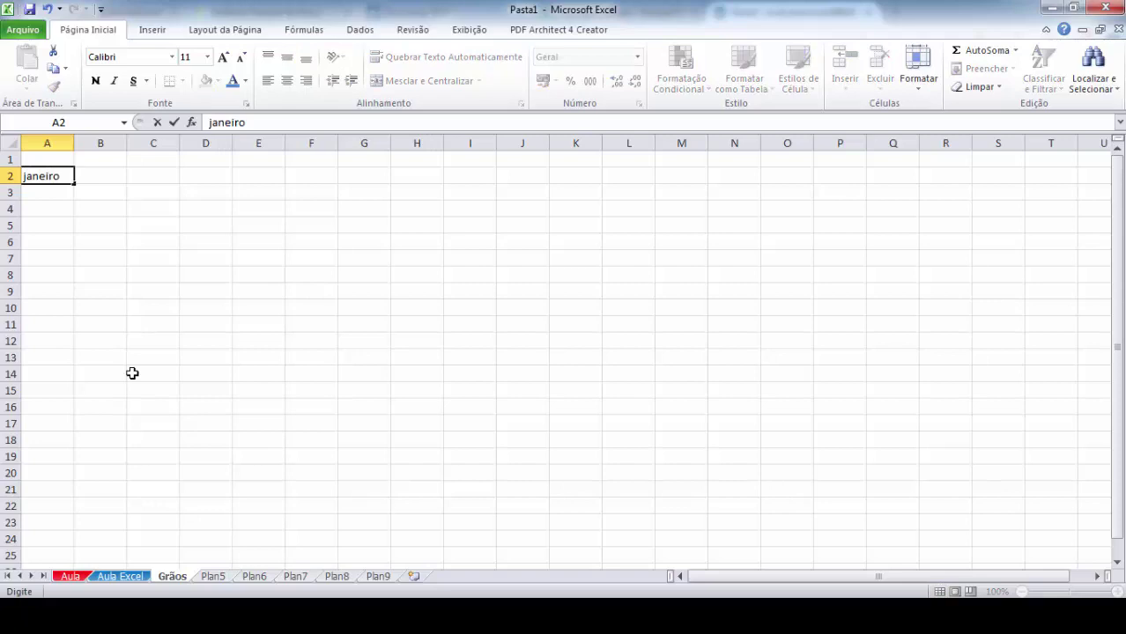
pyautogui.press('Return')
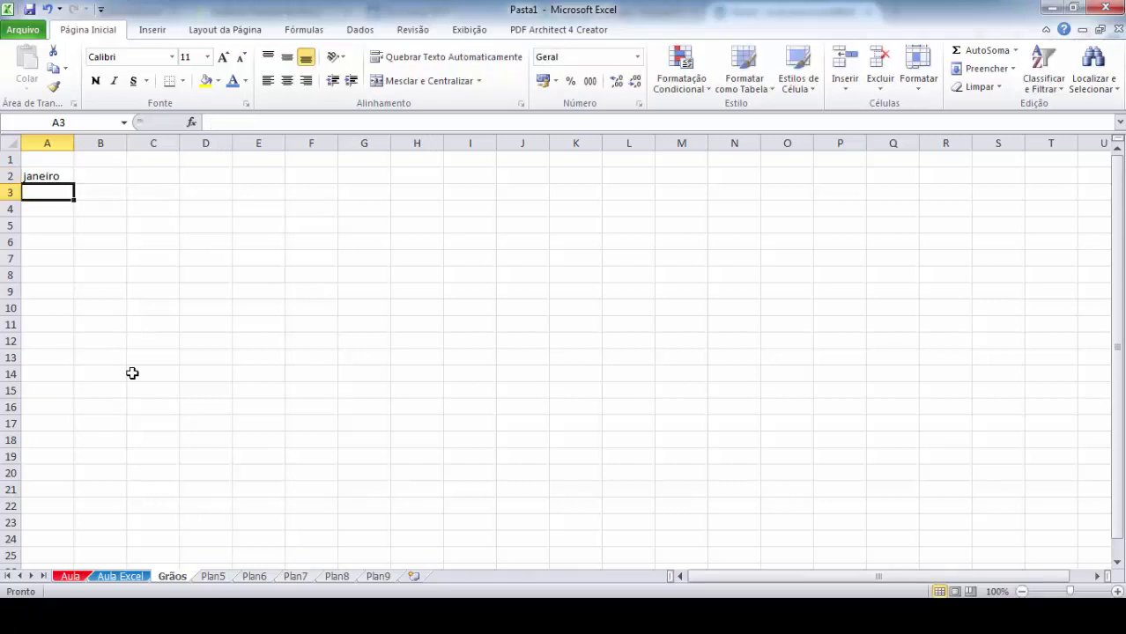
pyautogui.click(67, 179)
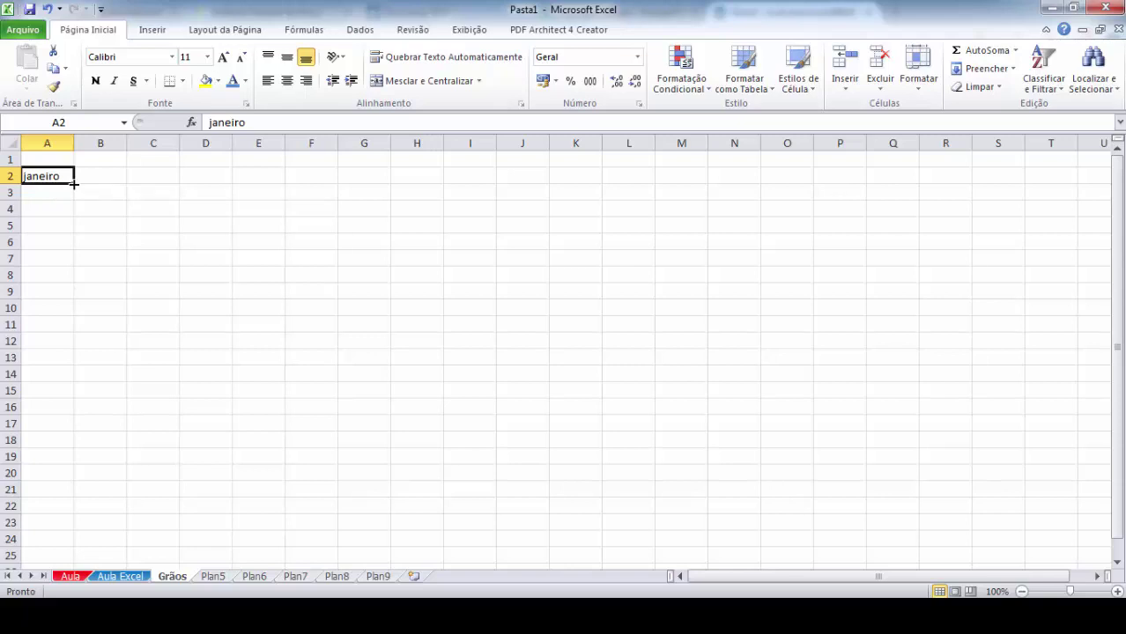
pyautogui.moveTo(74, 183); pyautogui.dragTo(655, 191)
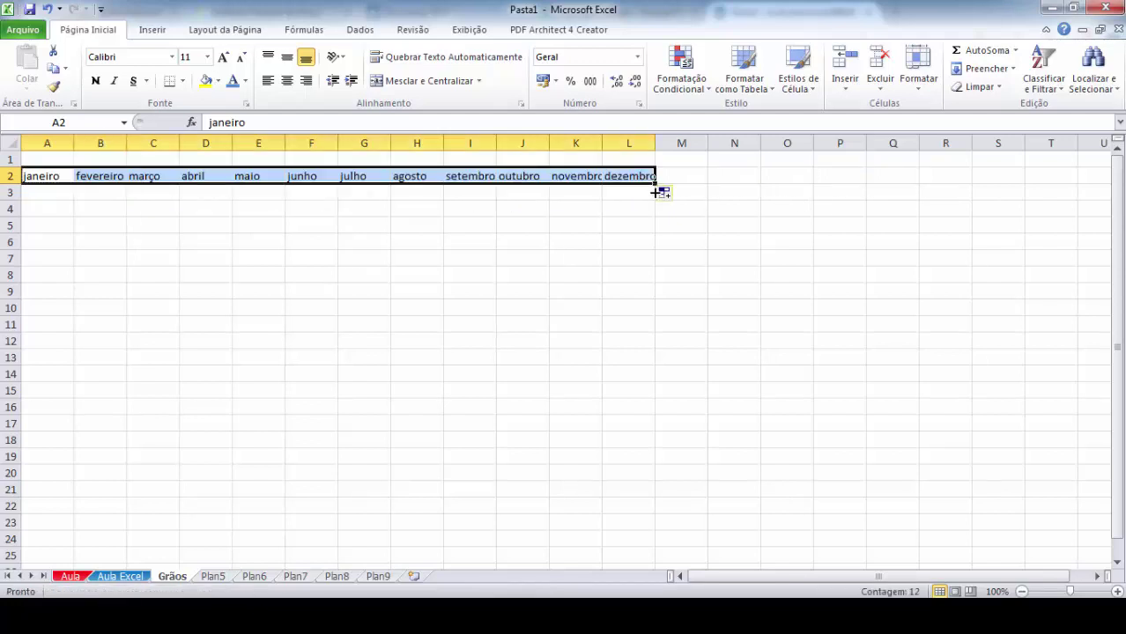
# Step: Undo the month fill across row 2 and replace the content of cell A2 with segunda-feira
pyautogui.click(634, 327)
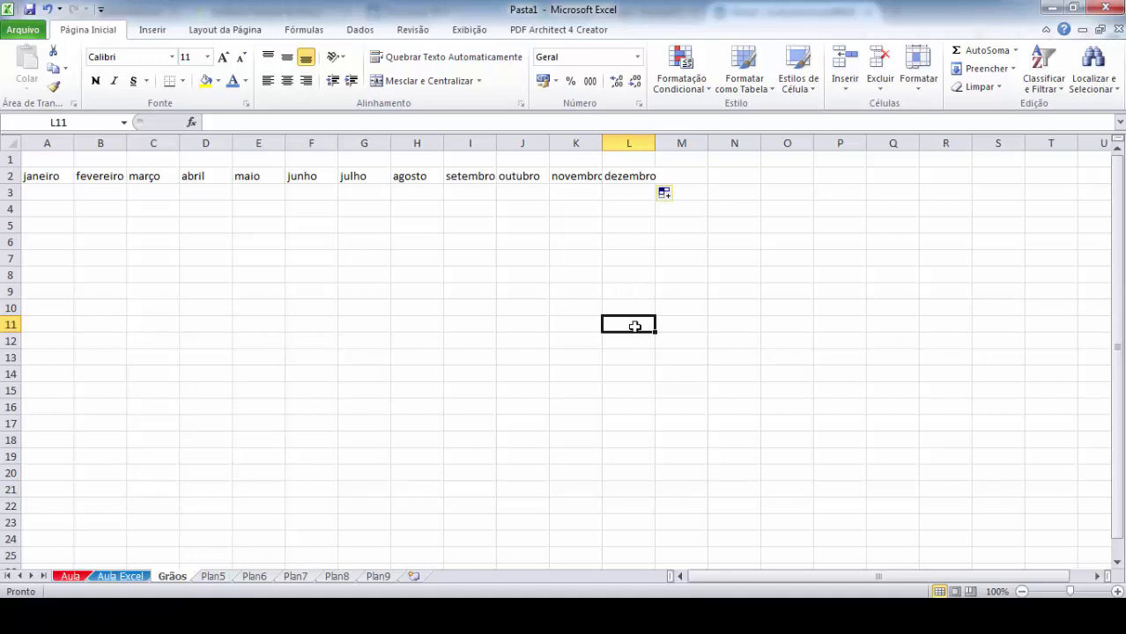
pyautogui.hotkey('ctrl', 'z')
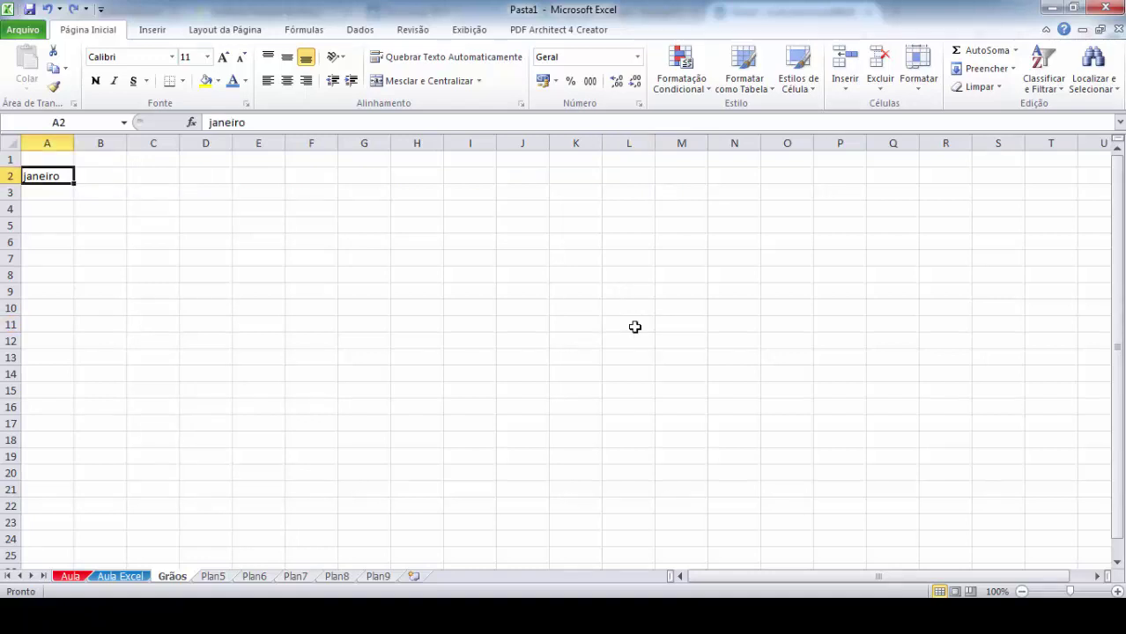
pyautogui.press('Delete')
pyautogui.write('segunda')
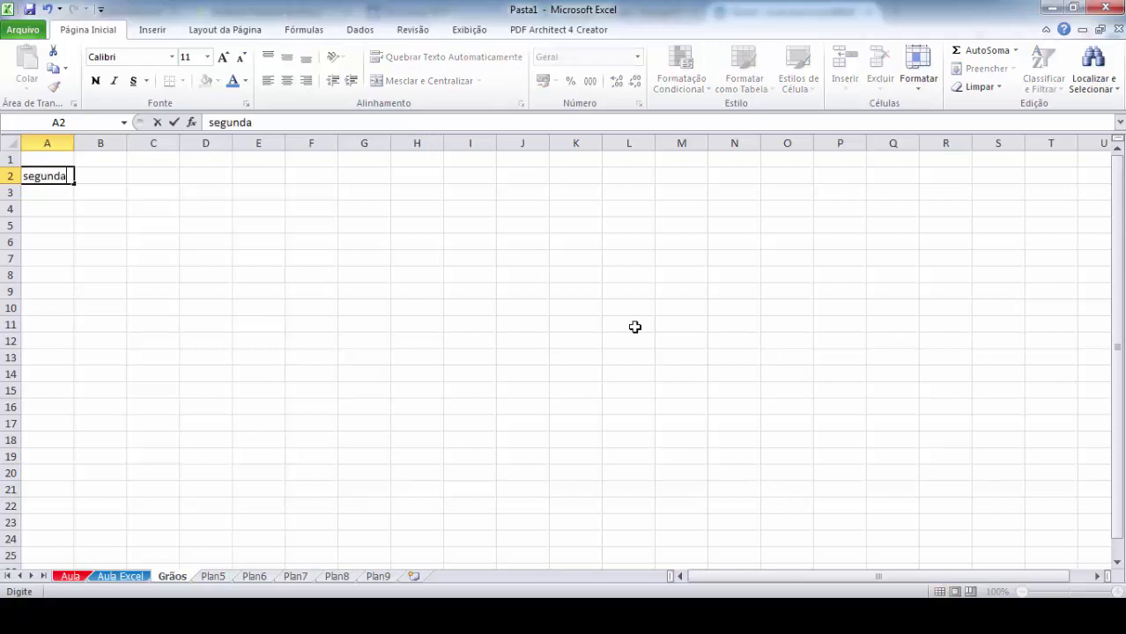
pyautogui.write('-feira')
pyautogui.click(295, 306)
pyautogui.click(55, 174)
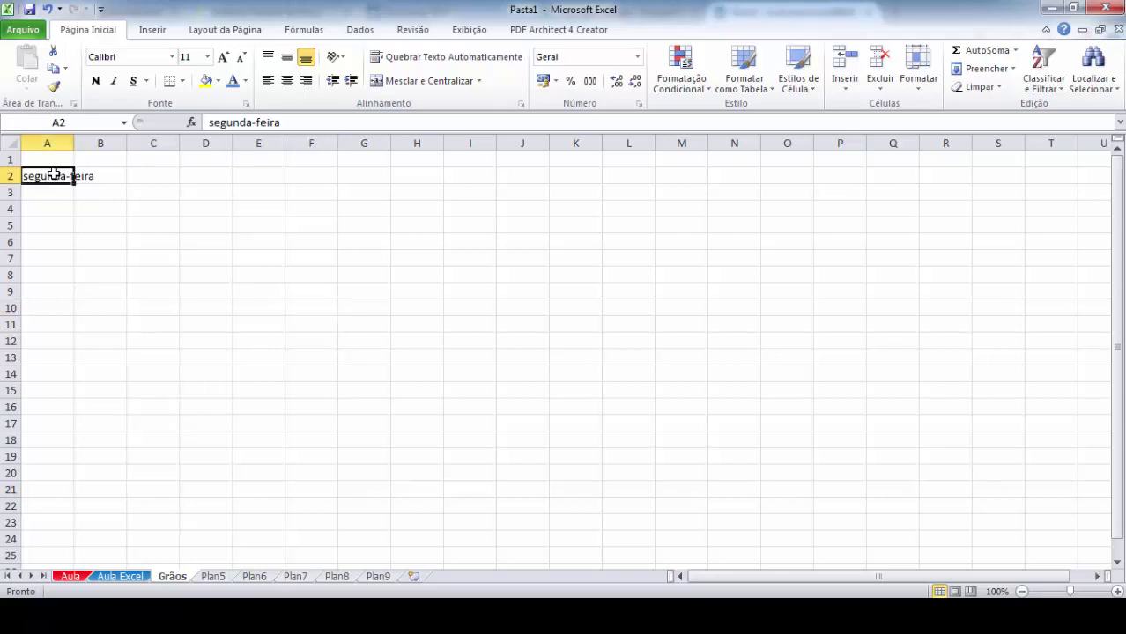
# Step: AutoFill the weekdays from cell A2 down to A15, and undo the fill
pyautogui.moveTo(74, 183); pyautogui.dragTo(52, 402)
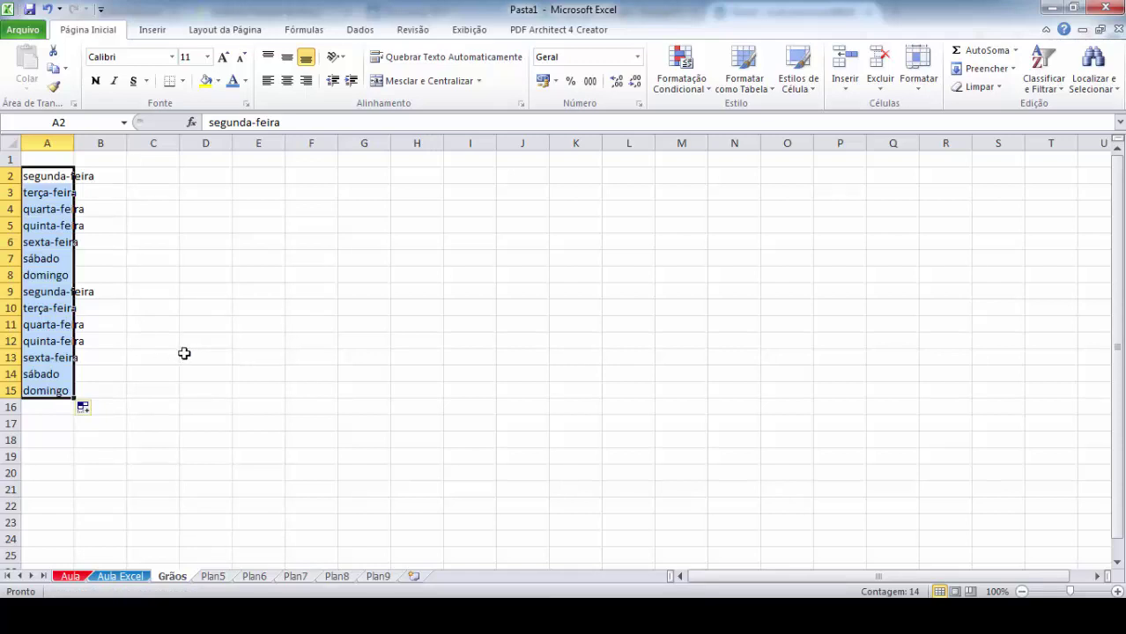
pyautogui.hotkey('ctrl', 'z')
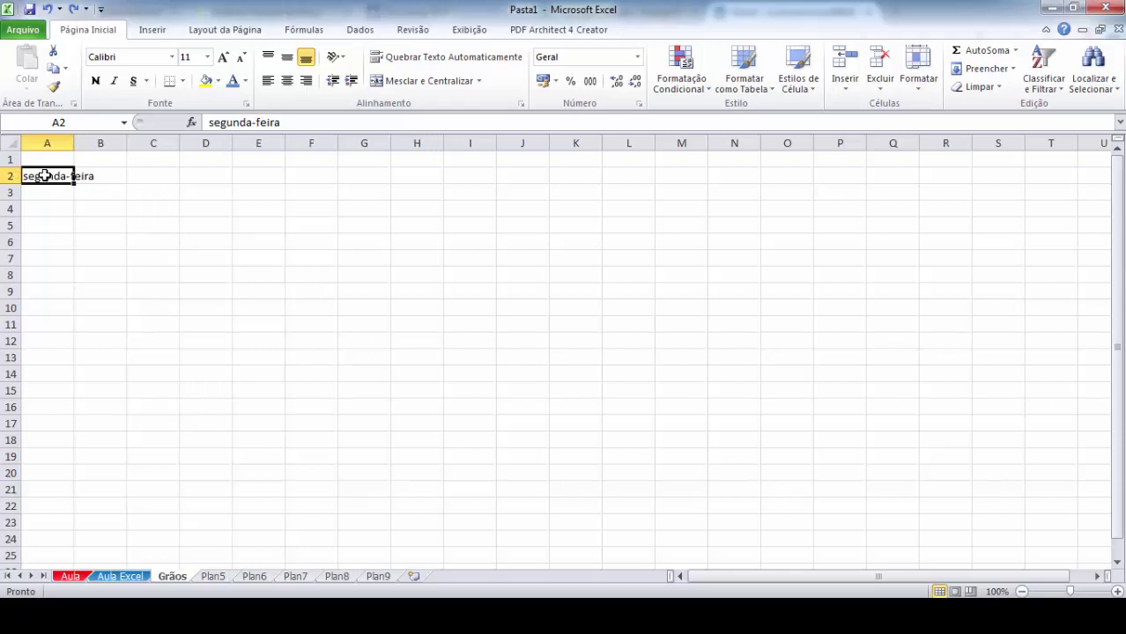
# Step: Select A2:A12 without filling it, and move the segunda-feira entry from A2 to A7, undoing the move
pyautogui.moveTo(44, 176); pyautogui.dragTo(47, 332)
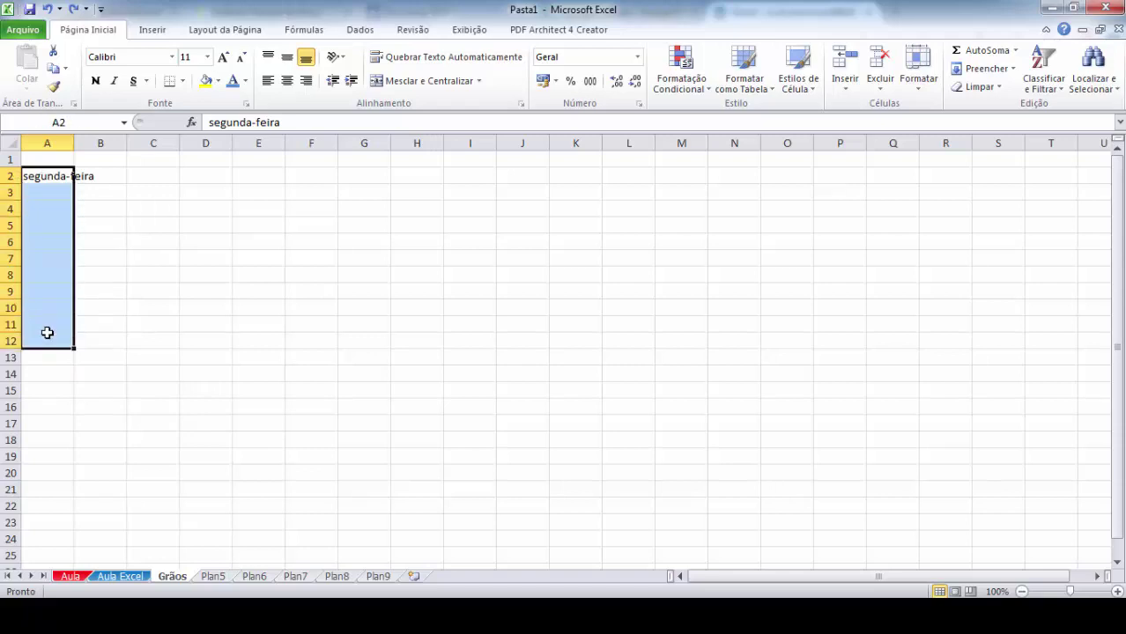
pyautogui.click(121, 278)
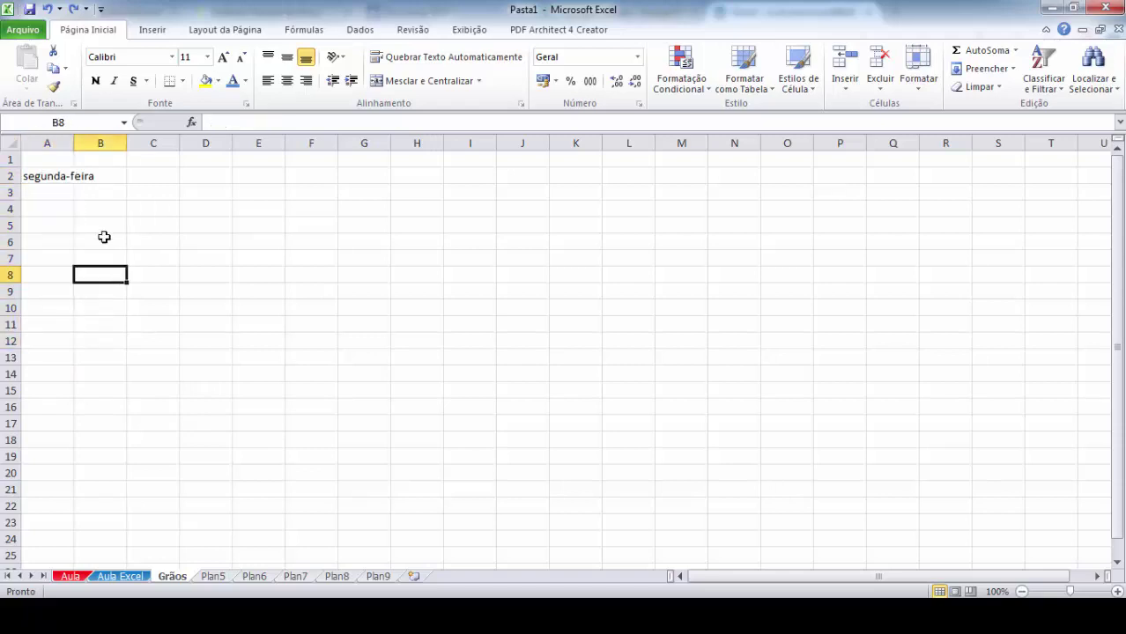
pyautogui.click(56, 175)
pyautogui.moveTo(71, 176); pyautogui.dragTo(75, 262)
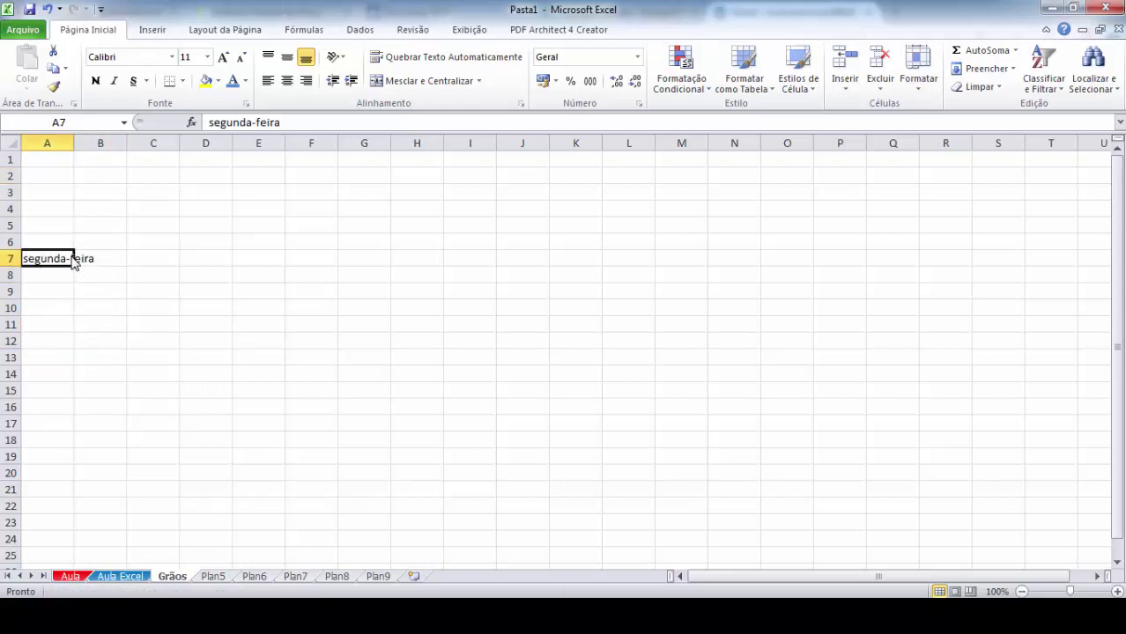
pyautogui.hotkey('ctrl', 'z')
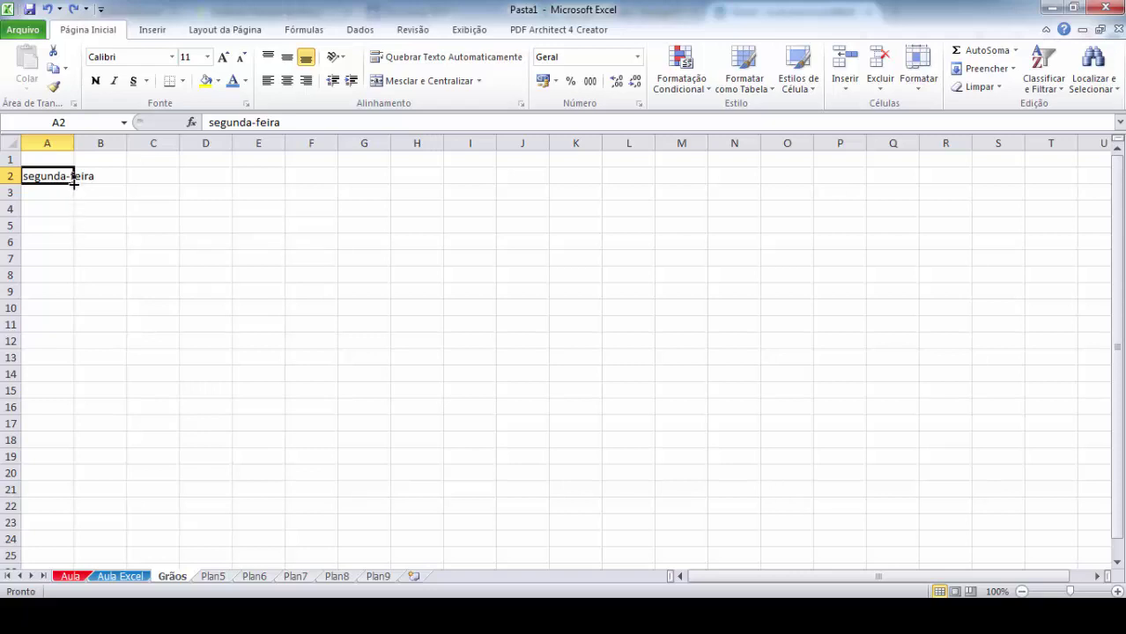
# Step: AutoFill the weekdays from A2 down to domingo in A8, and undo both the fill and the segunda-feira entry
pyautogui.moveTo(74, 183); pyautogui.dragTo(77, 285)
pyautogui.click(132, 321)
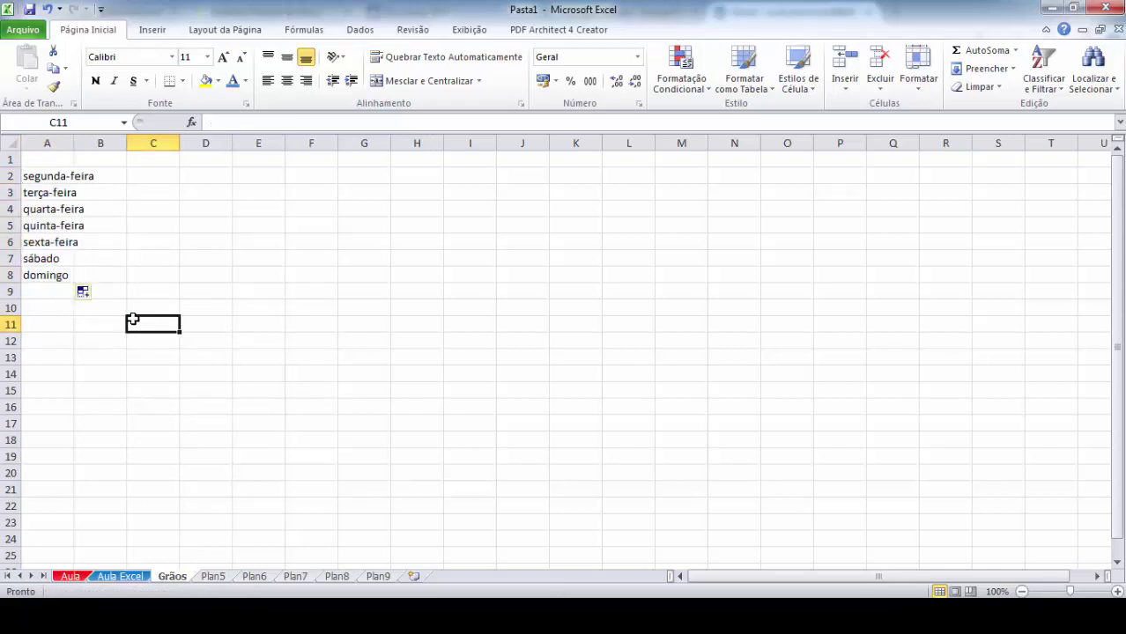
pyautogui.hotkey('ctrl', 'z')
pyautogui.hotkey('ctrl', 'z')
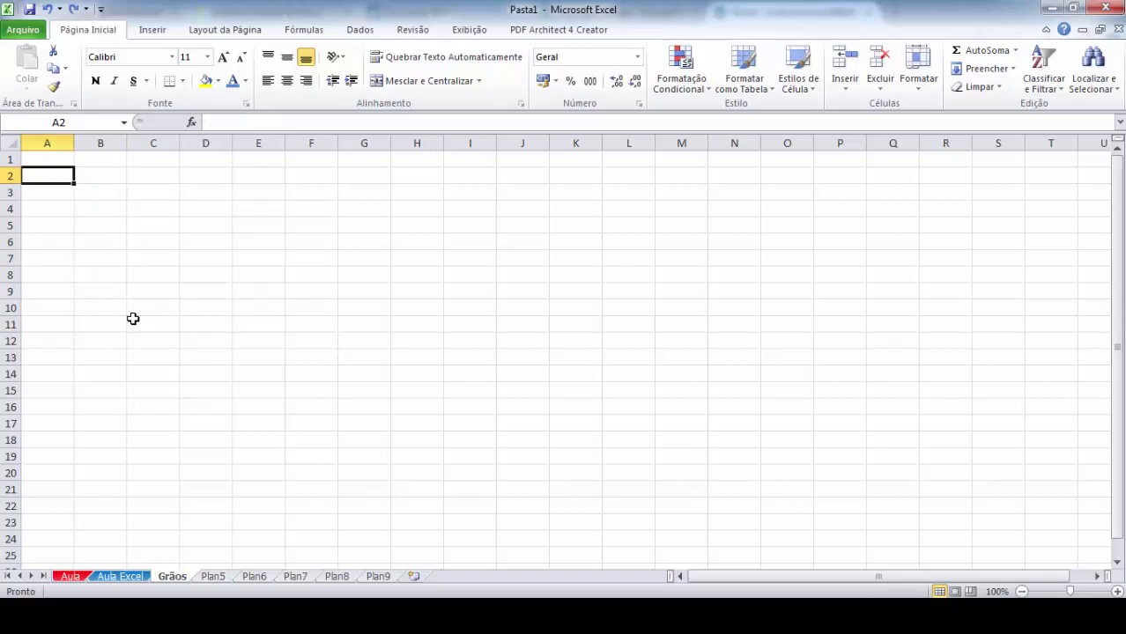
# Step: Enter 1 in cell A2 and AutoFill it down to A10 with the Preencher Série option
pyautogui.write('1')
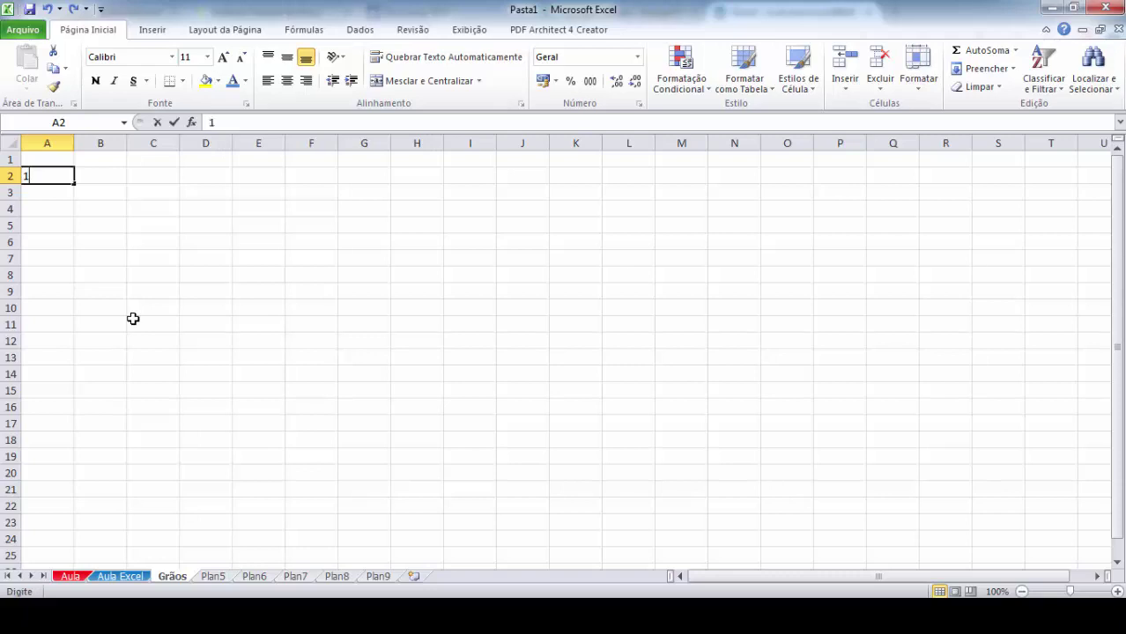
pyautogui.press('Return')
pyautogui.click(56, 176)
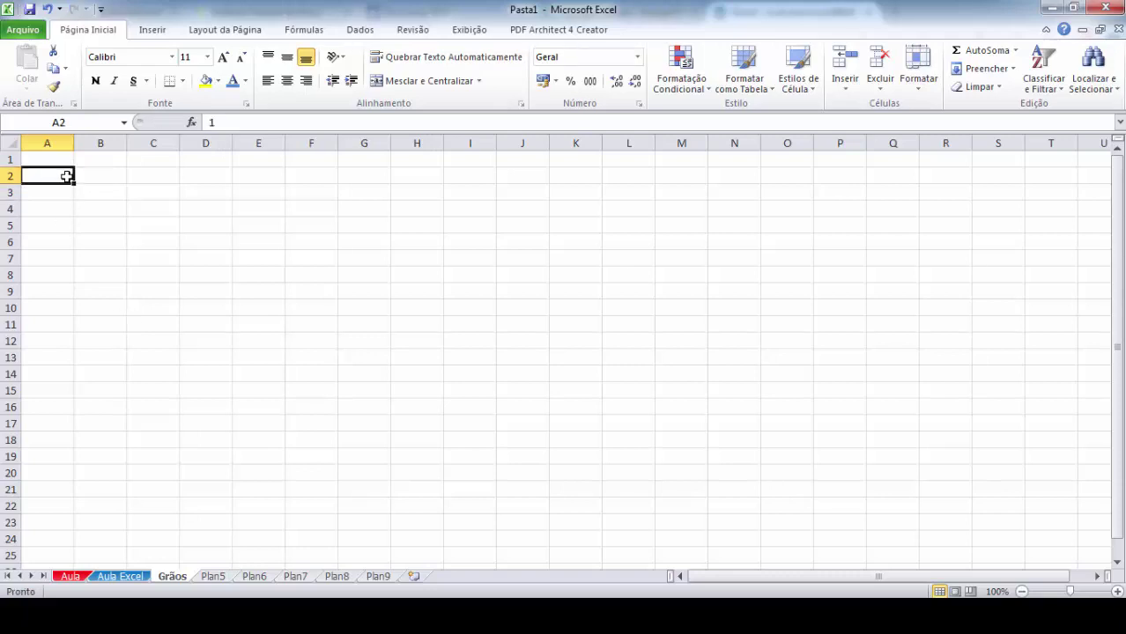
pyautogui.moveTo(74, 184); pyautogui.dragTo(76, 314)
pyautogui.click(86, 326)
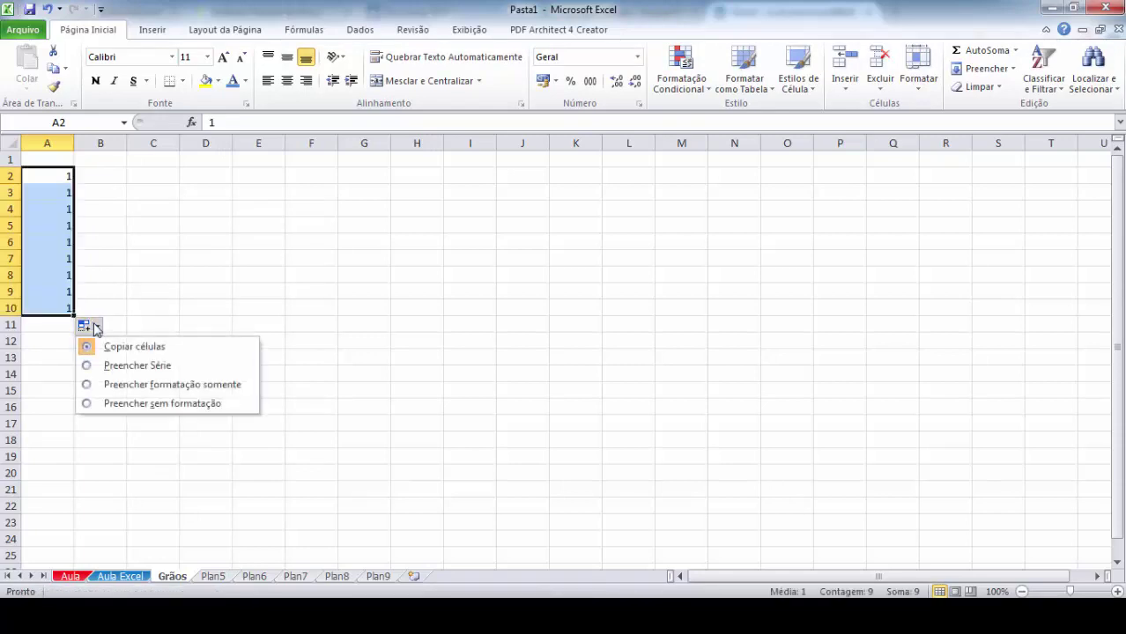
pyautogui.click(138, 367)
# Step: Enter three different first names in cells B2 to B4, beside the numbers 1 to 3
pyautogui.click(97, 177)
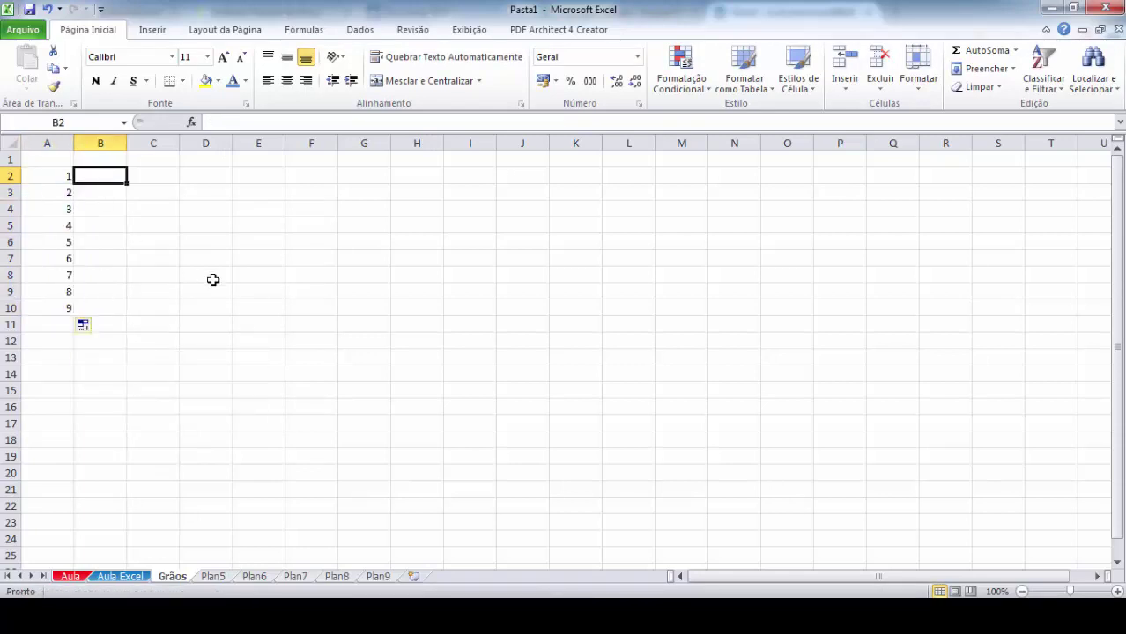
pyautogui.write('Maria')
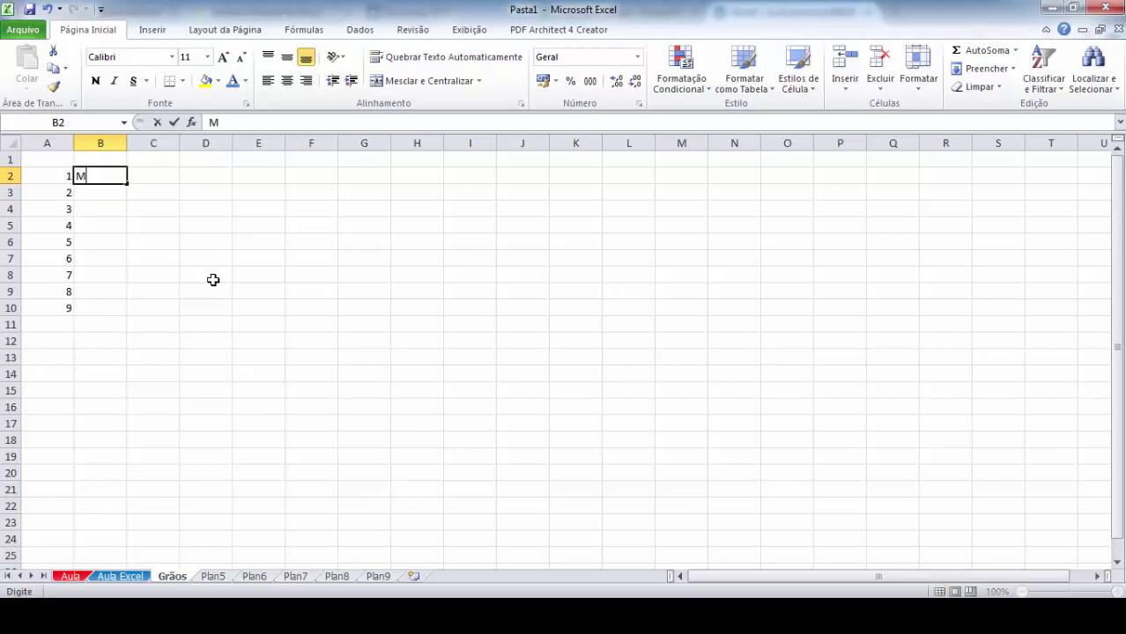
pyautogui.press('Return')
pyautogui.write('Ana')
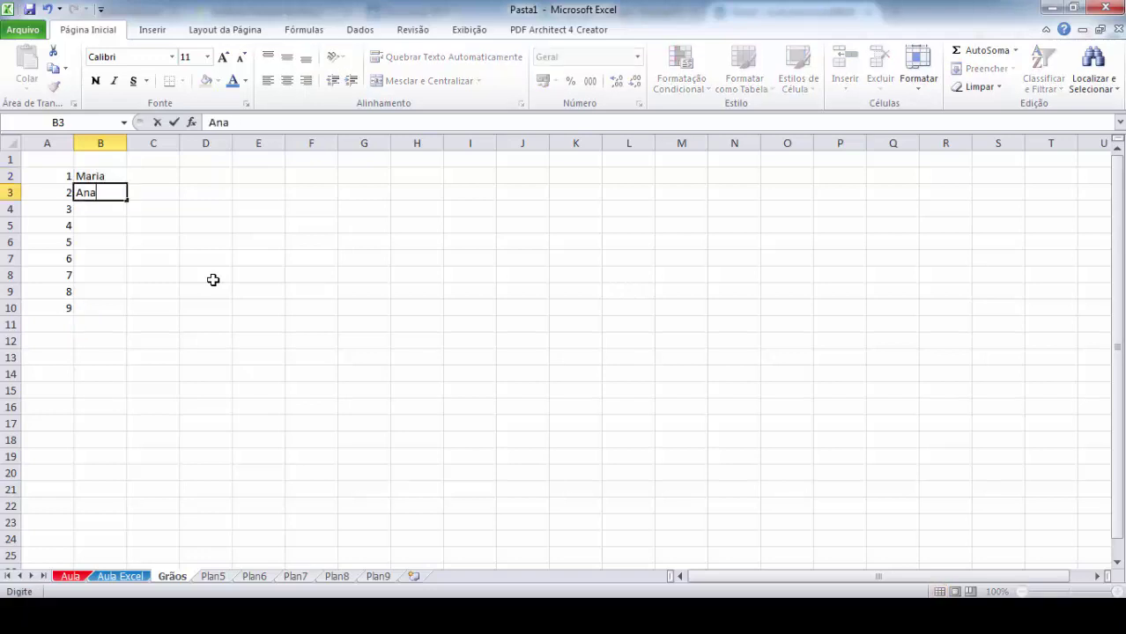
pyautogui.press('Return')
pyautogui.write('Jos')
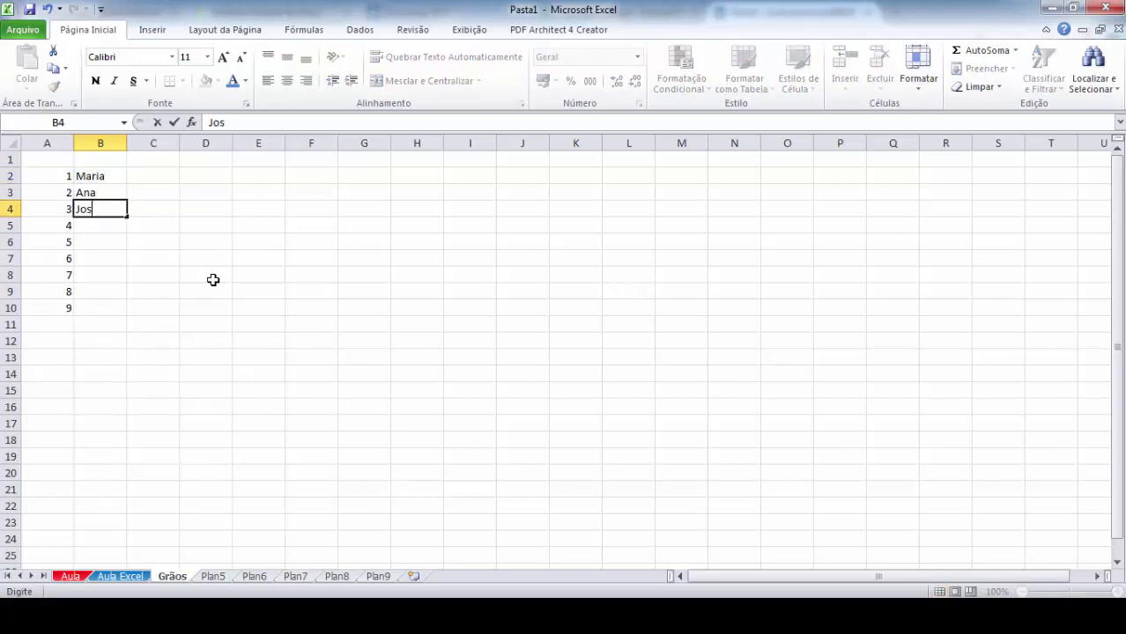
pyautogui.write('é')
pyautogui.press('Return')
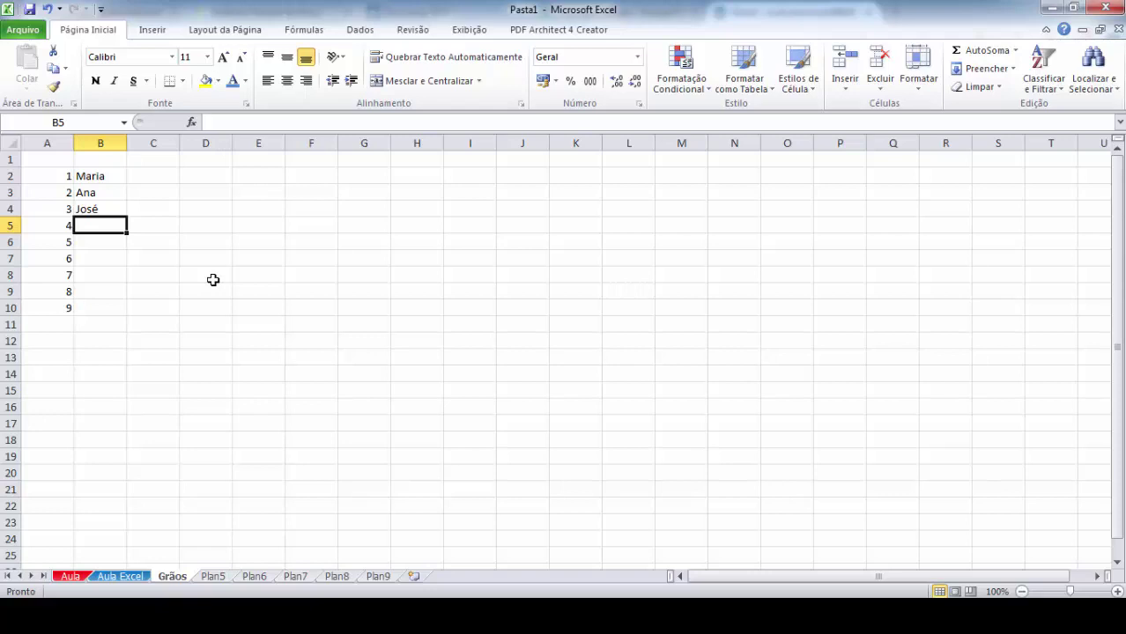
# Step: Repeat the first name from B2 in cell B5 using AutoComplete, and enter a new first name starting with A in B6
pyautogui.write('Maria')
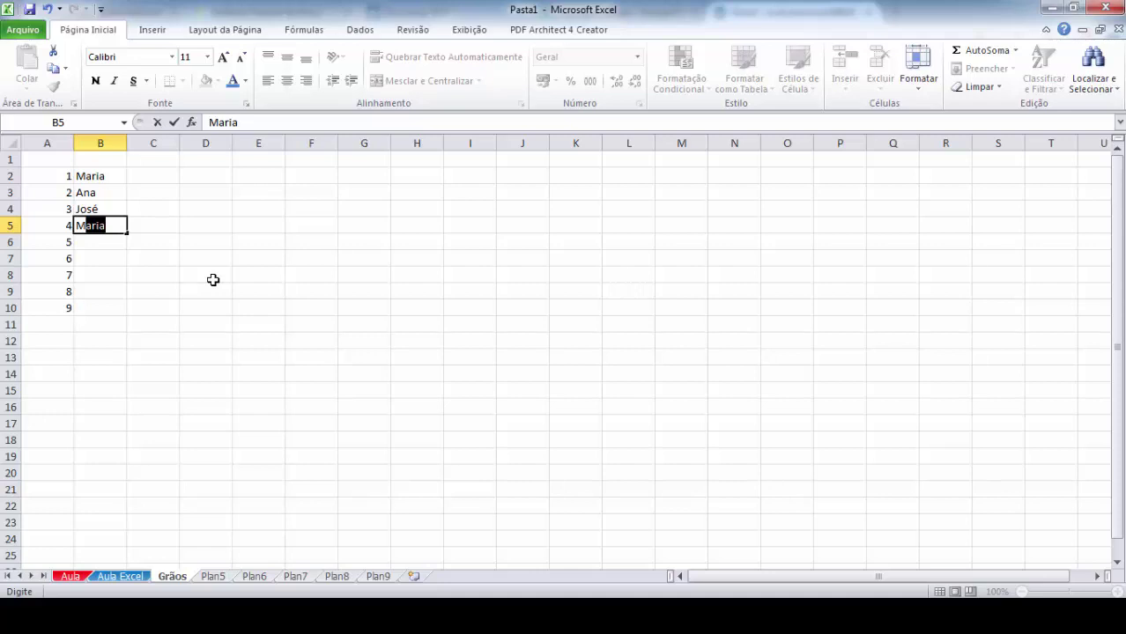
pyautogui.press('Return')
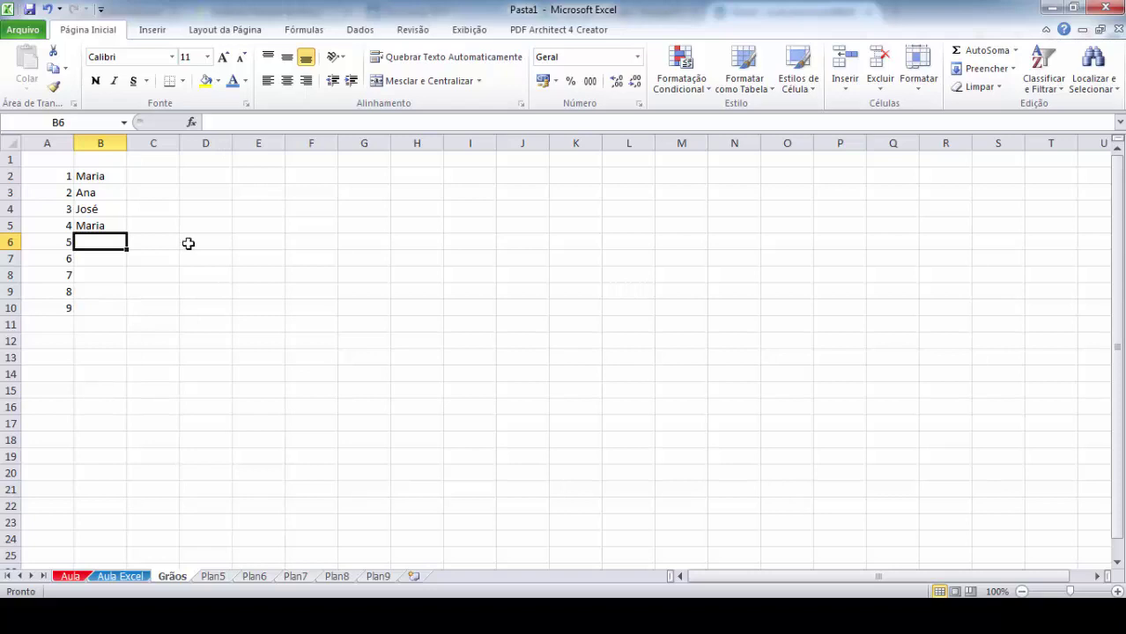
pyautogui.moveTo(89, 176); pyautogui.dragTo(93, 226)
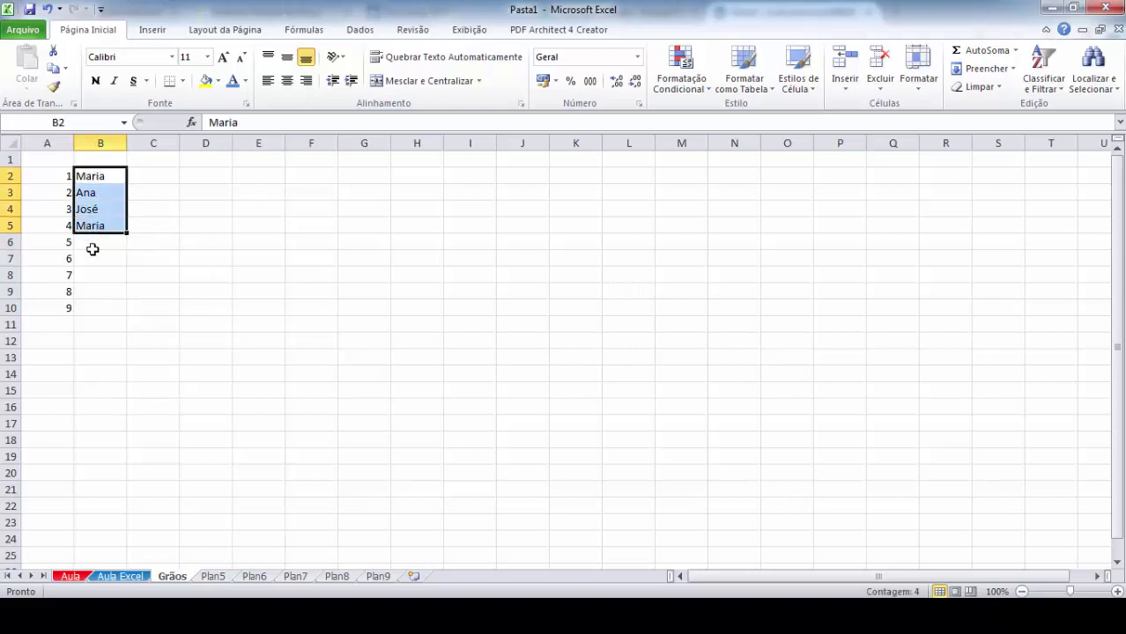
pyautogui.click(102, 245)
pyautogui.write('A')
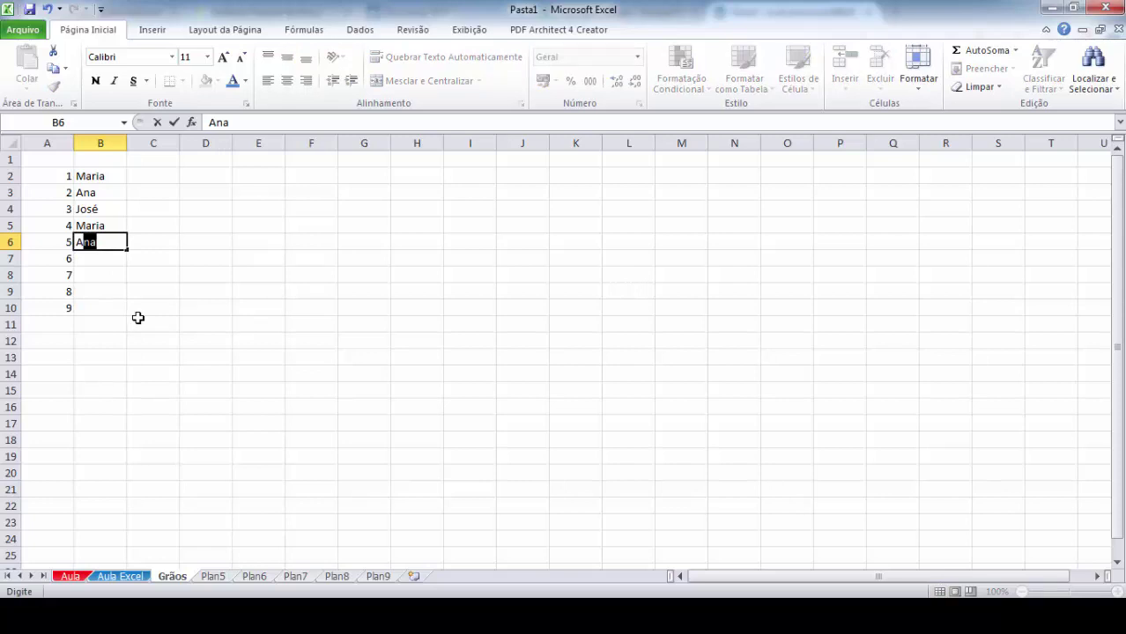
pyautogui.write('ntonio')
pyautogui.press('Return')
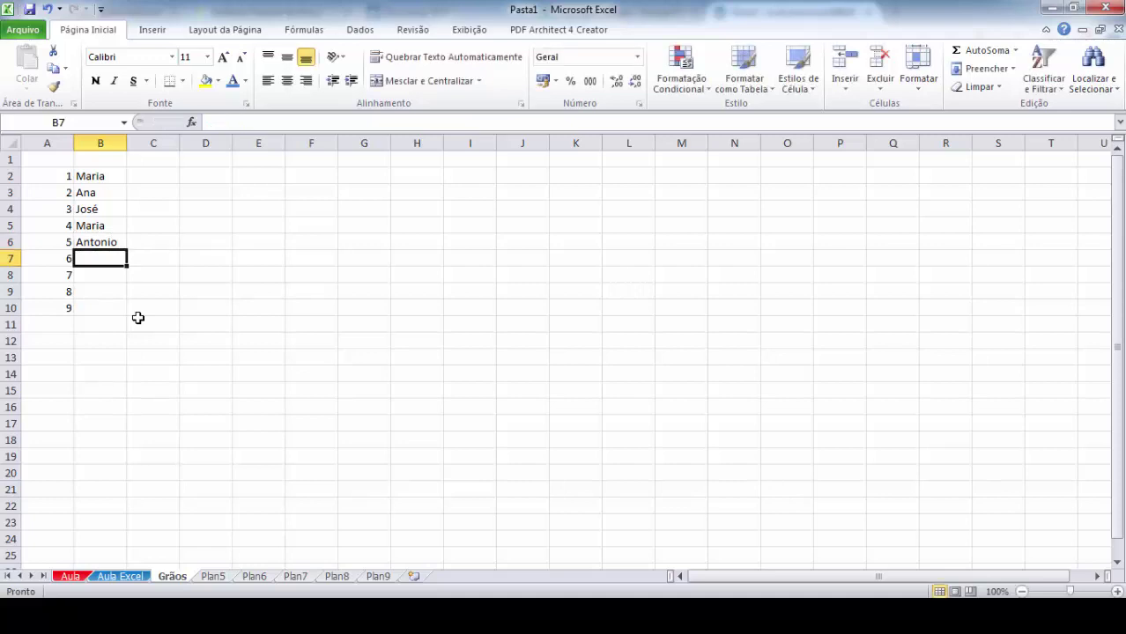
# Step: Try AutoComplete in cell B7 with the opening letters of the listed names, and leave the cell empty
pyautogui.write('A')
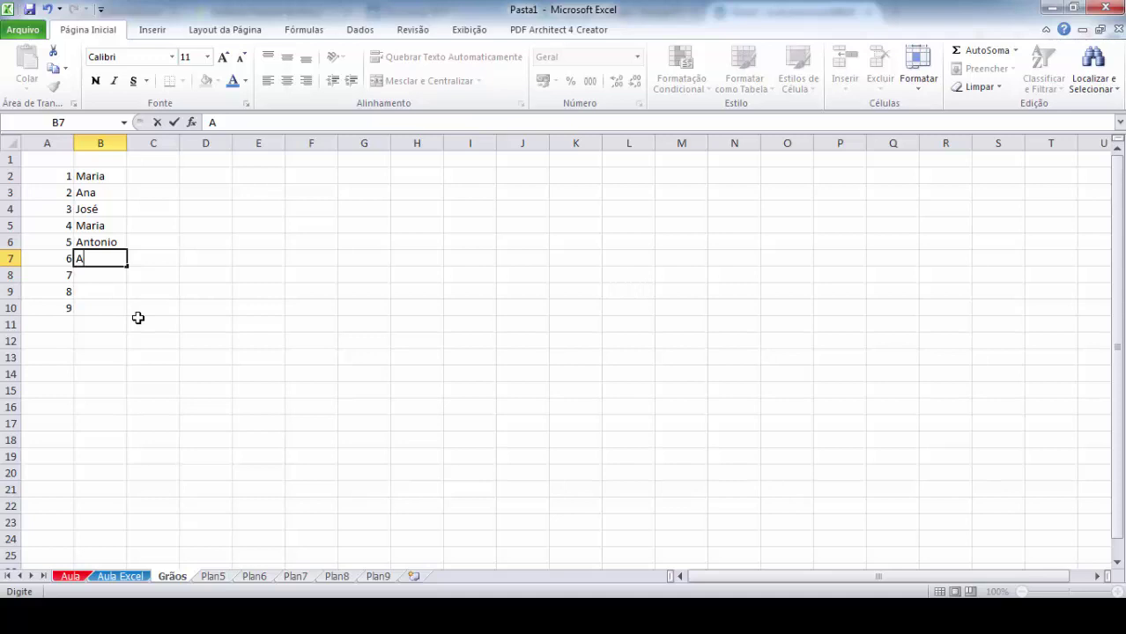
pyautogui.write('nt')
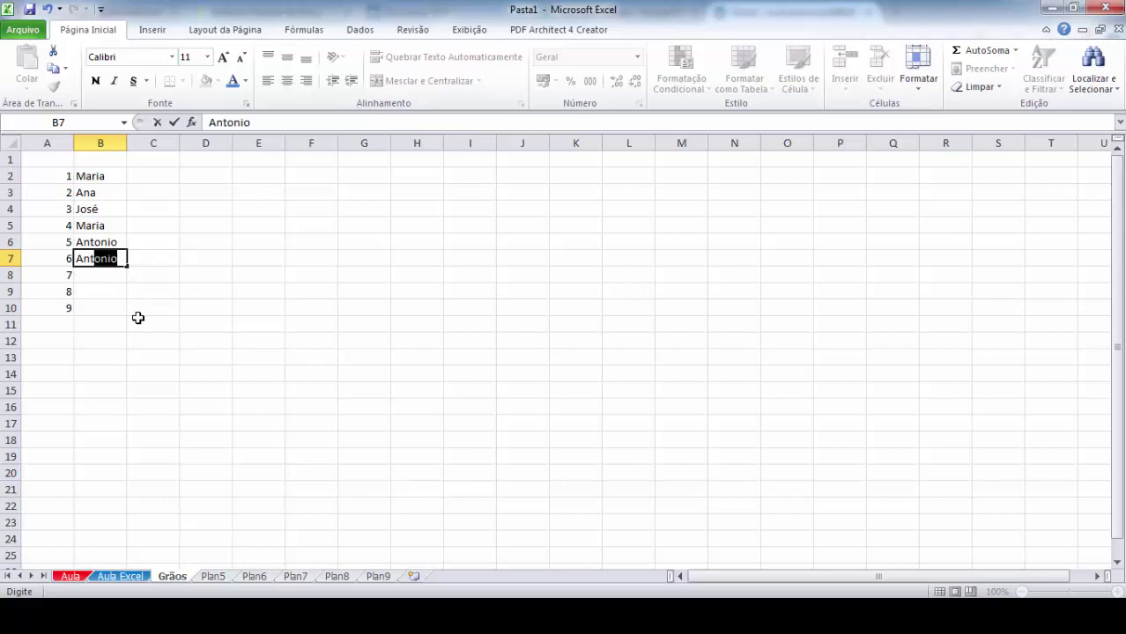
pyautogui.press('BackSpace')
pyautogui.press('BackSpace')
pyautogui.write('a')
pyautogui.press('BackSpace')
pyautogui.press('BackSpace')
pyautogui.press('BackSpace')
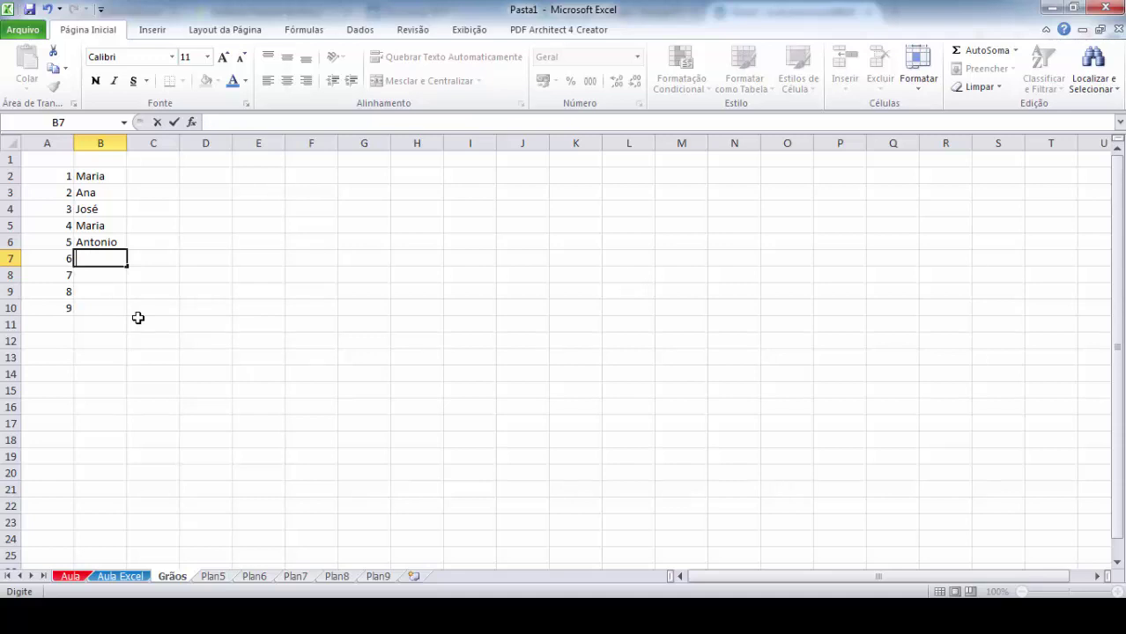
pyautogui.write('J')
pyautogui.press('BackSpace')
pyautogui.press('BackSpace')
pyautogui.click(138, 318)
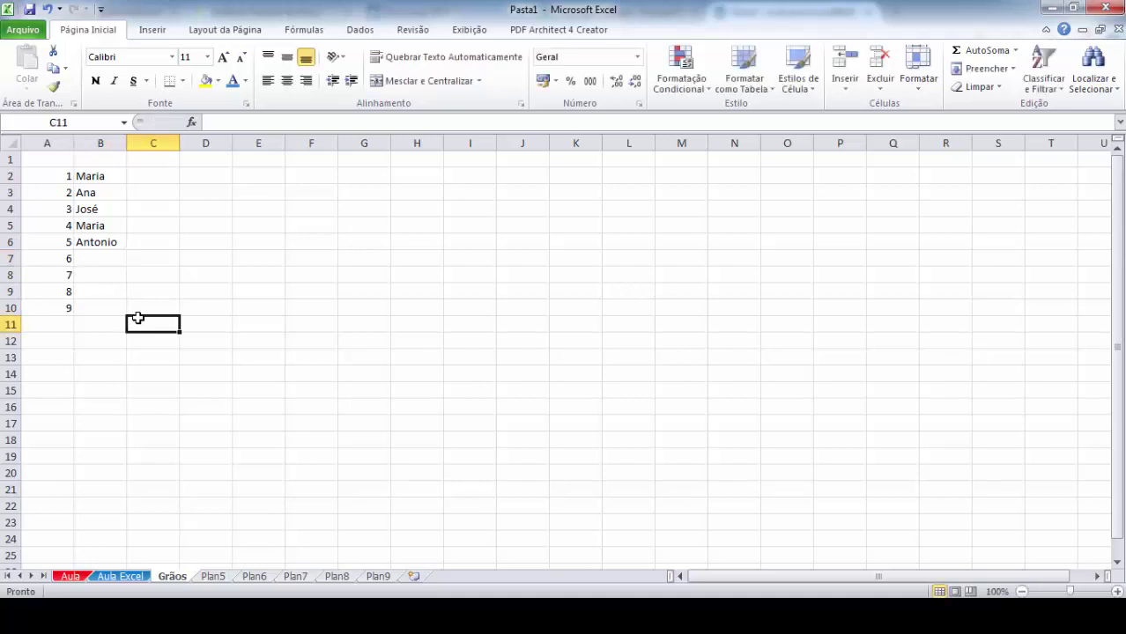
# Step: Enter 1 in cell E2 as the start of a new number series
pyautogui.click(204, 271)
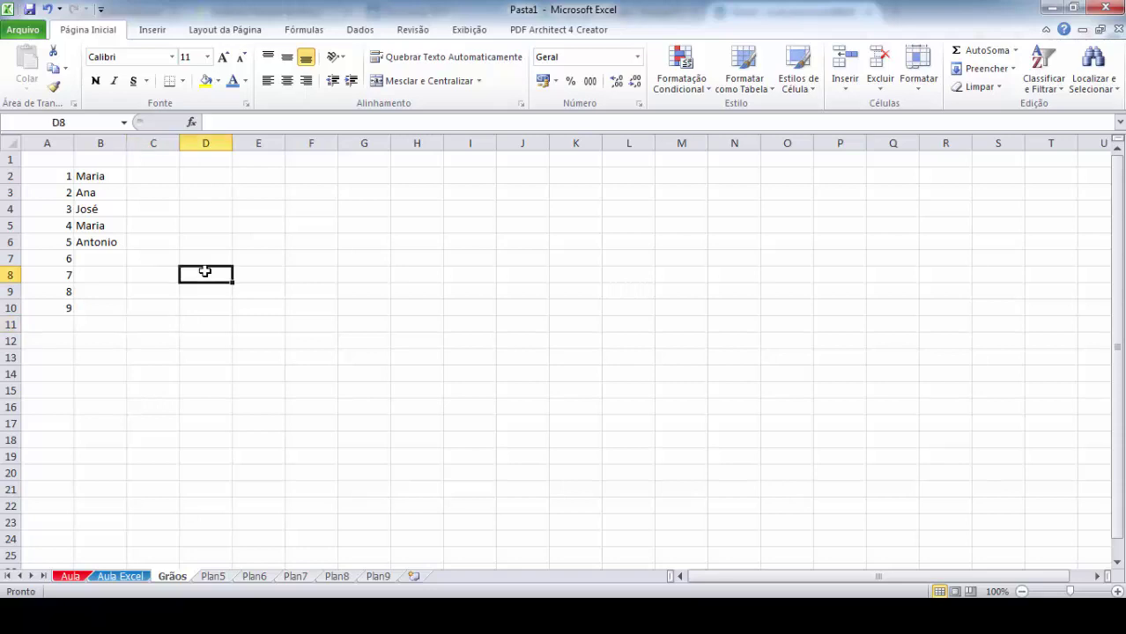
pyautogui.click(262, 180)
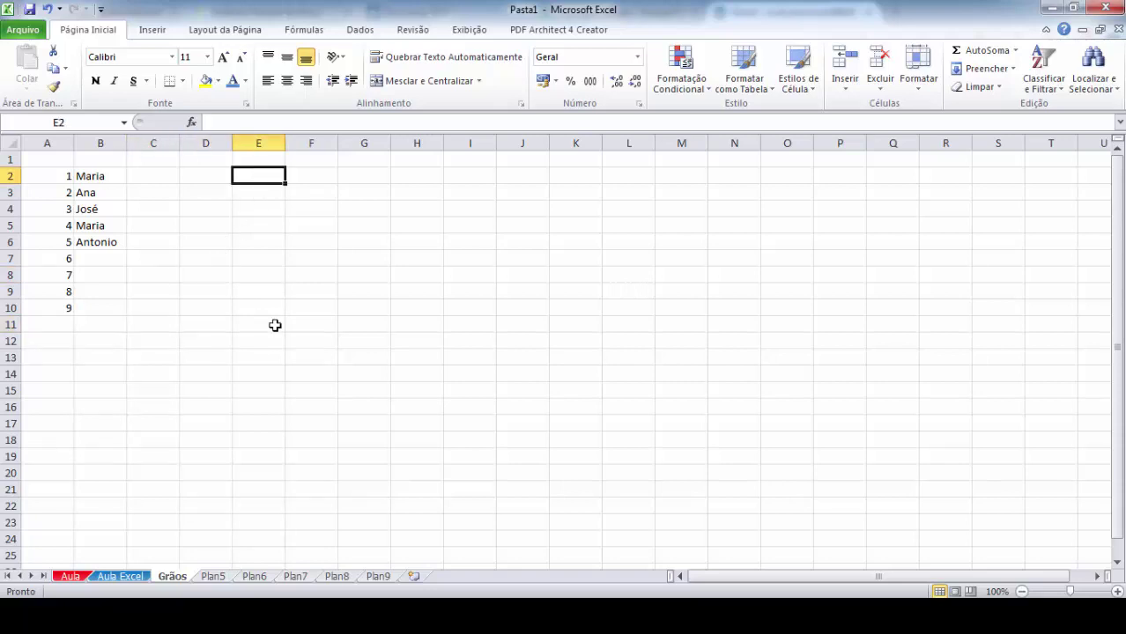
pyautogui.moveTo(52, 174); pyautogui.dragTo(50, 305)
pyautogui.click(259, 176)
pyautogui.write('1')
pyautogui.press('Return')
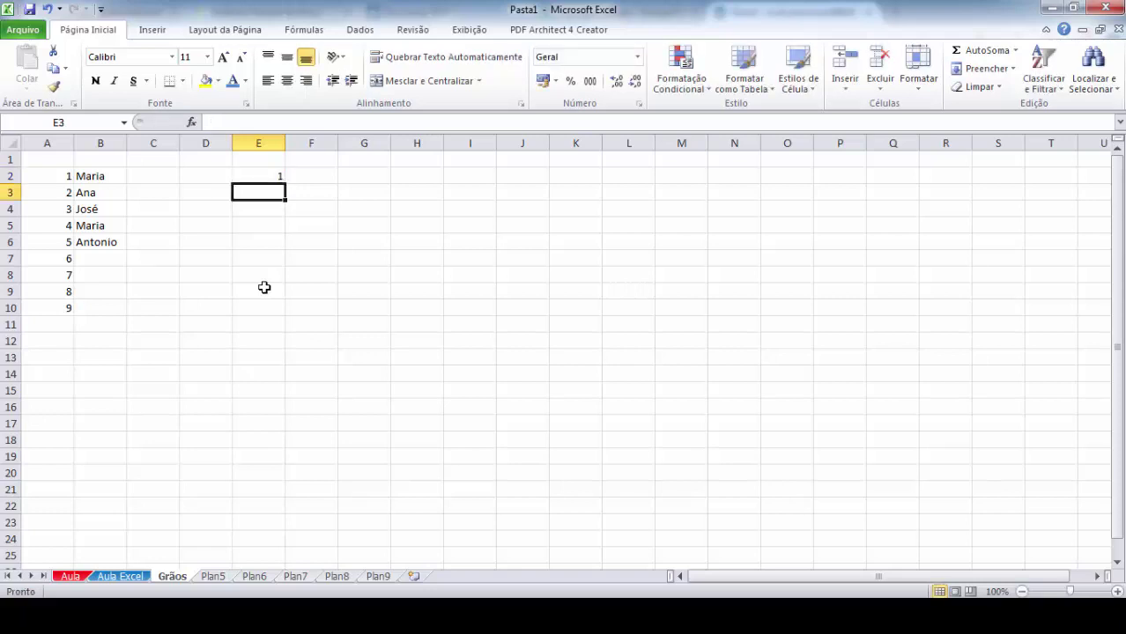
# Step: Try AutoFilling the 1 in E2 down to E14 with the Preencher Série option, and undo the fill
pyautogui.click(277, 176)
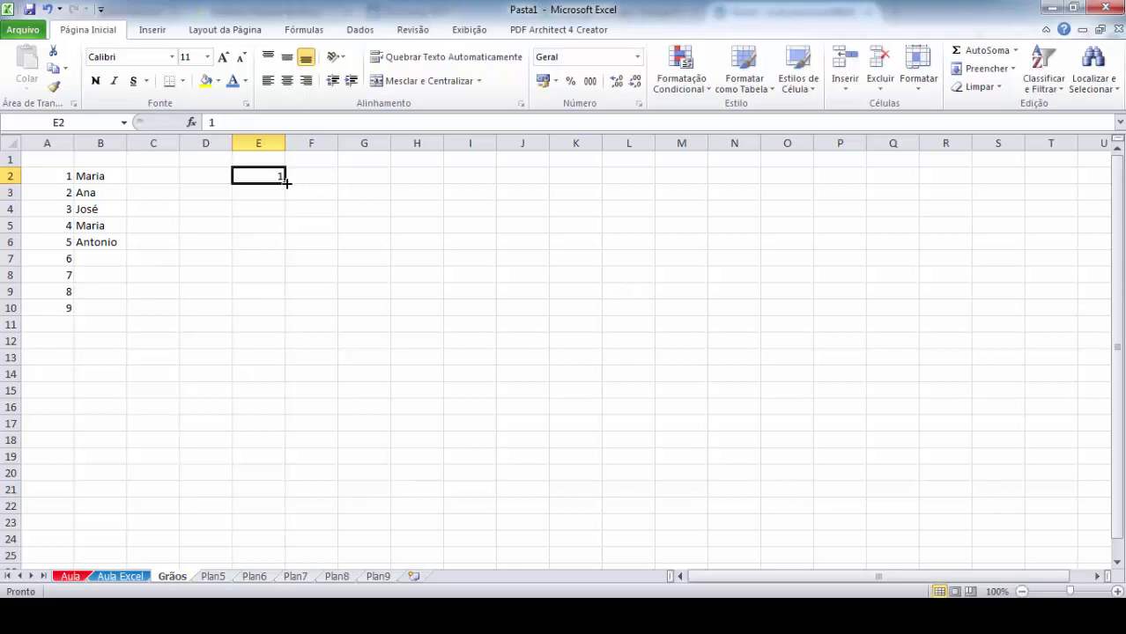
pyautogui.moveTo(285, 182); pyautogui.dragTo(280, 381)
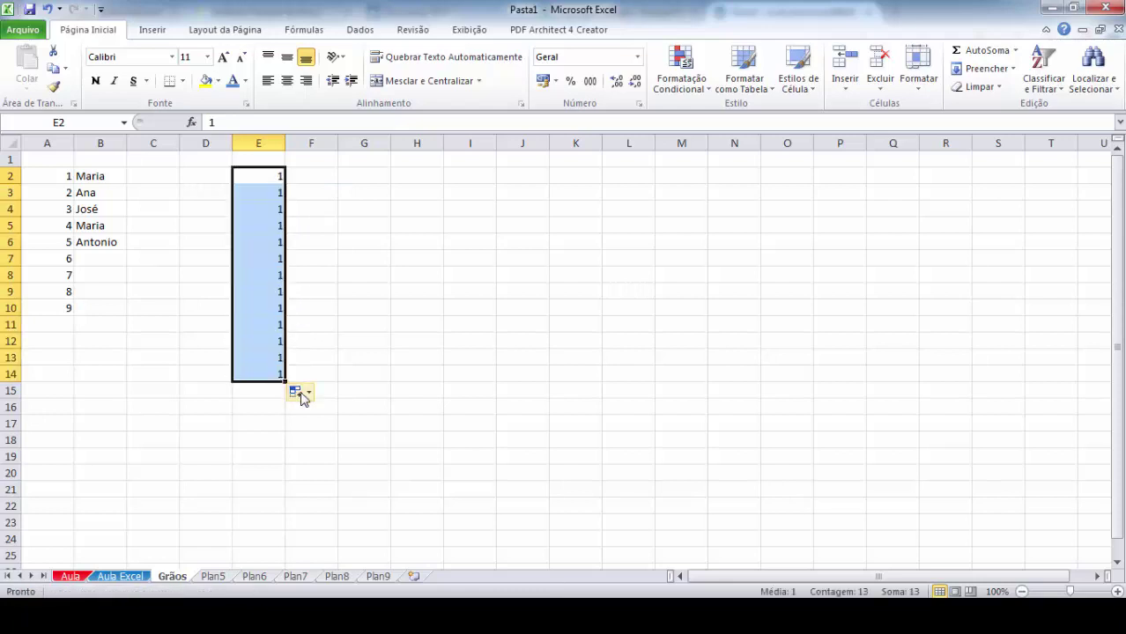
pyautogui.click(309, 393)
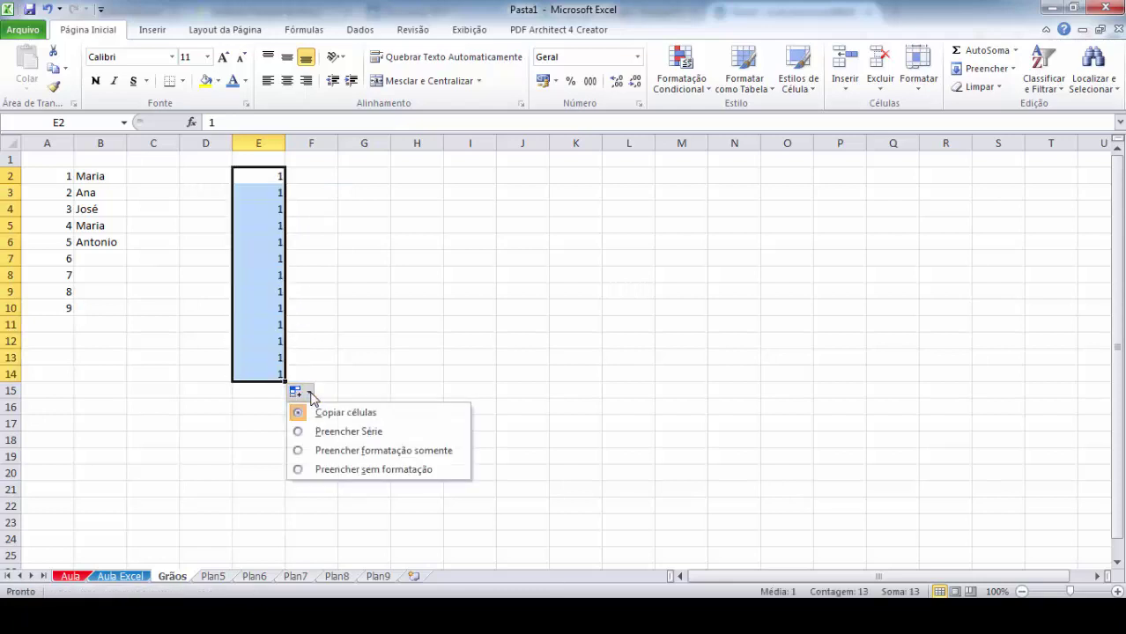
pyautogui.click(335, 434)
pyautogui.hotkey('ctrl', 'z')
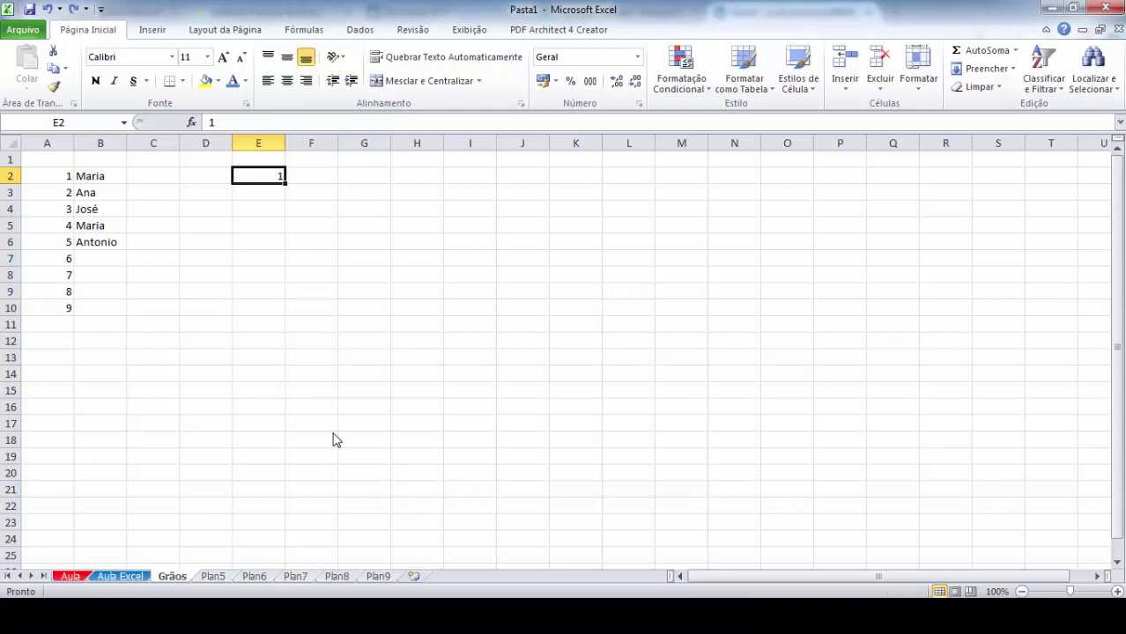
# Step: Enter 2 in cell E3, directly below the 1
pyautogui.press('Down')
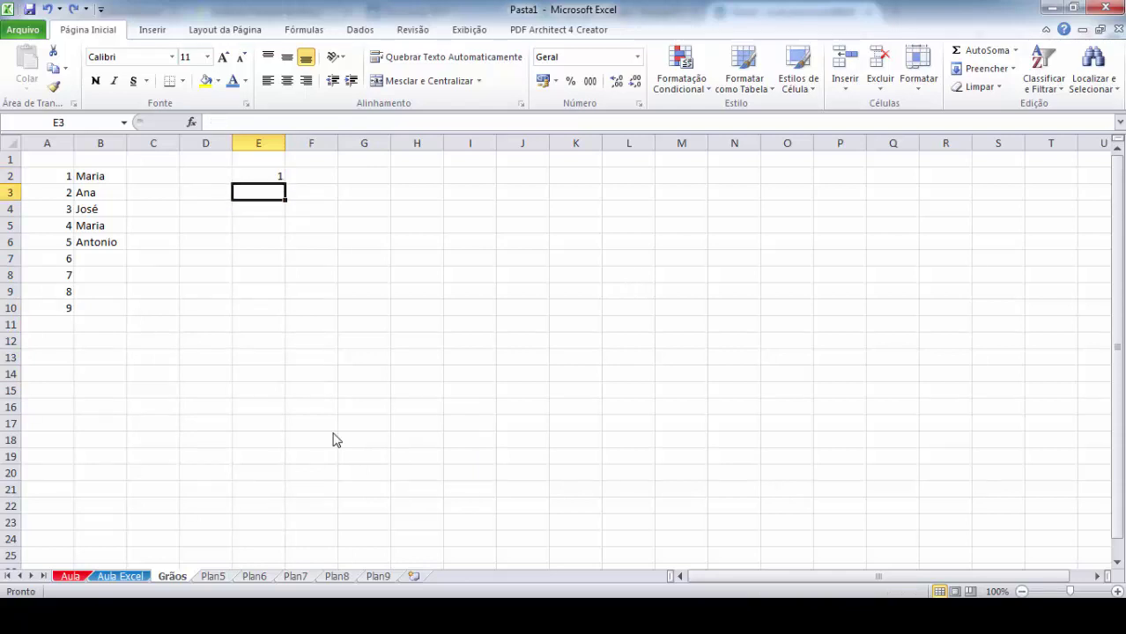
pyautogui.write('2')
pyautogui.press('Return')
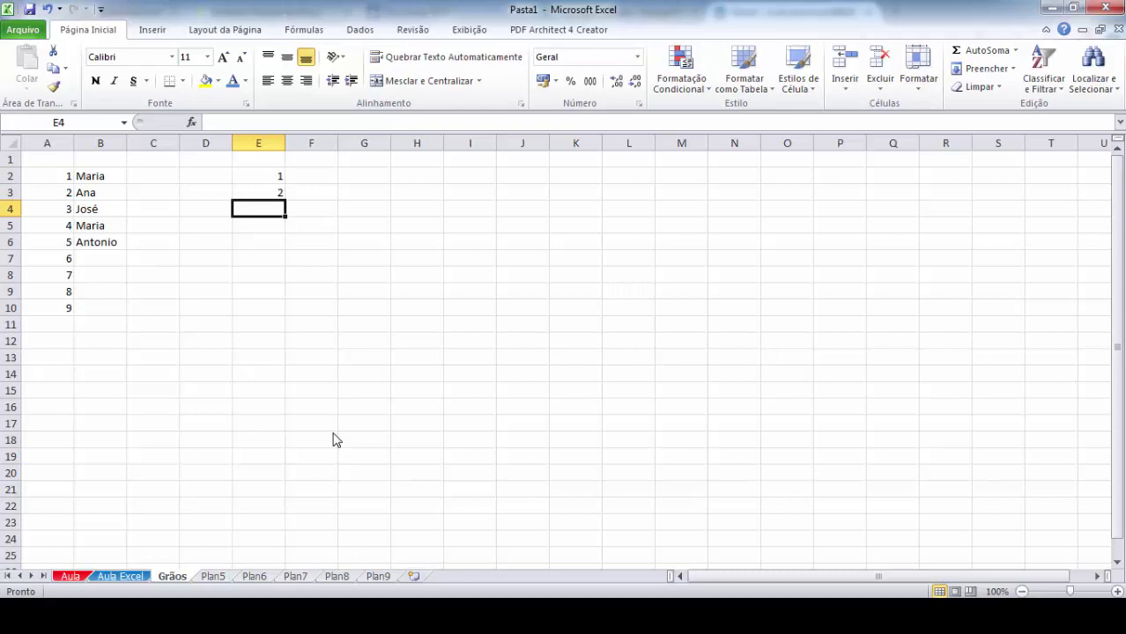
# Step: AutoFill the starting pair in E2:E3 down to E21 as a series from 1 to 20
pyautogui.doubleClick(264, 176)
pyautogui.click(310, 196)
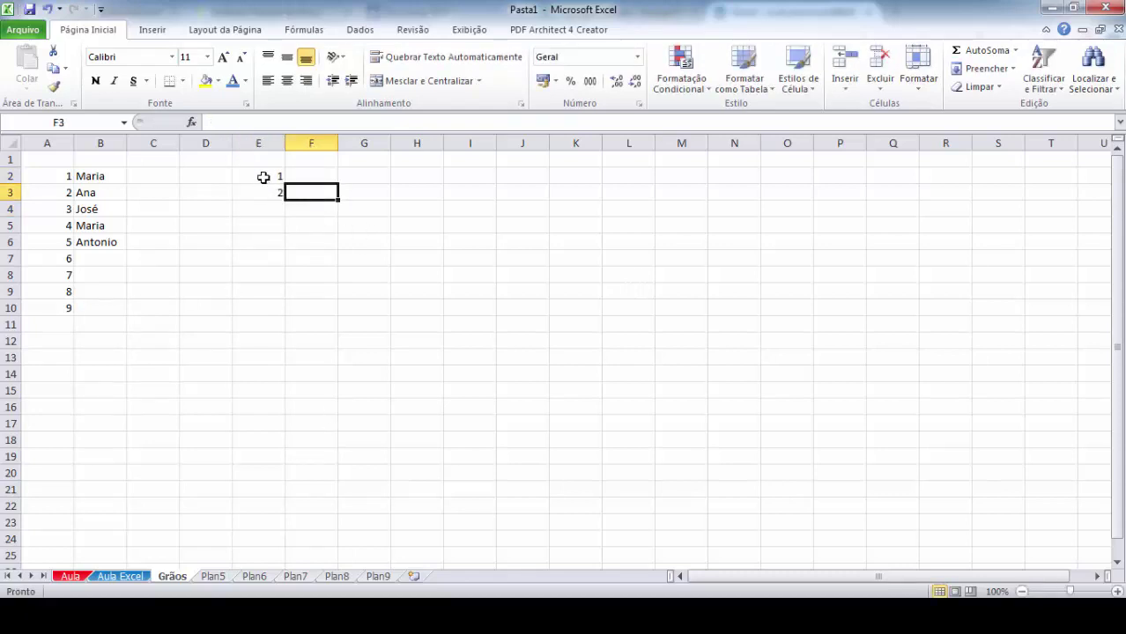
pyautogui.moveTo(262, 175); pyautogui.dragTo(262, 187)
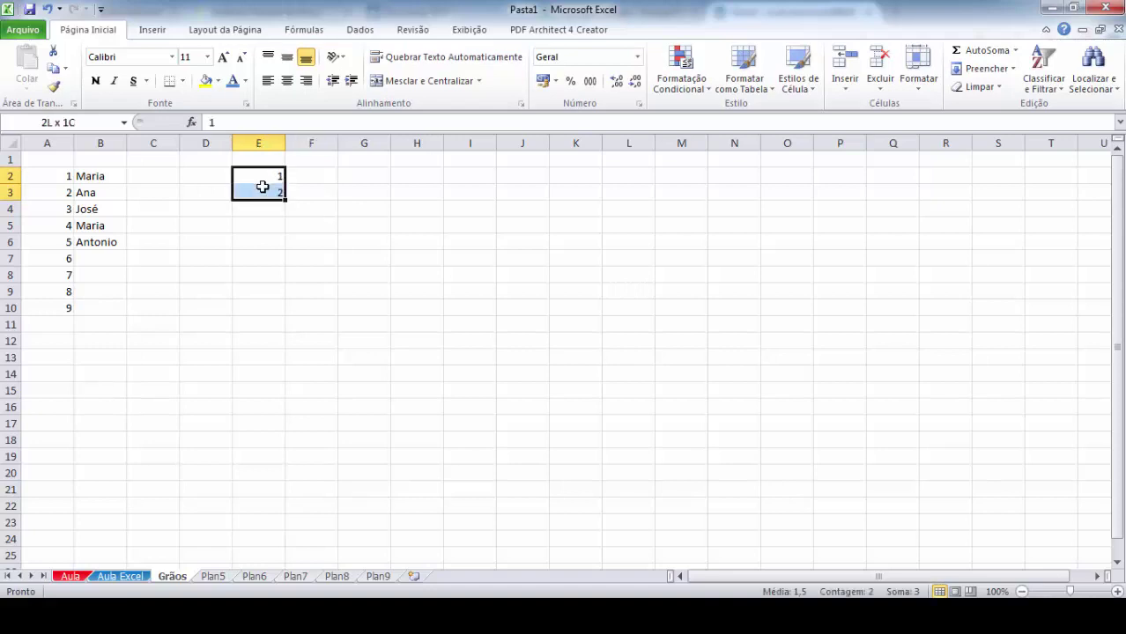
pyautogui.click(375, 218)
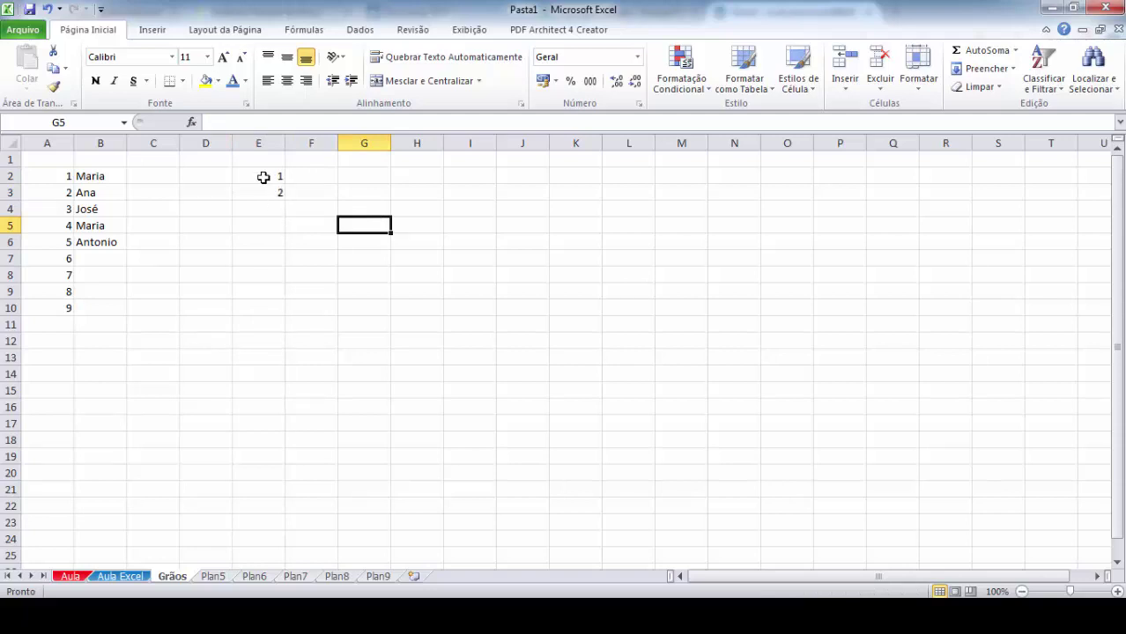
pyautogui.click(254, 176)
pyautogui.moveTo(255, 177); pyautogui.dragTo(255, 192)
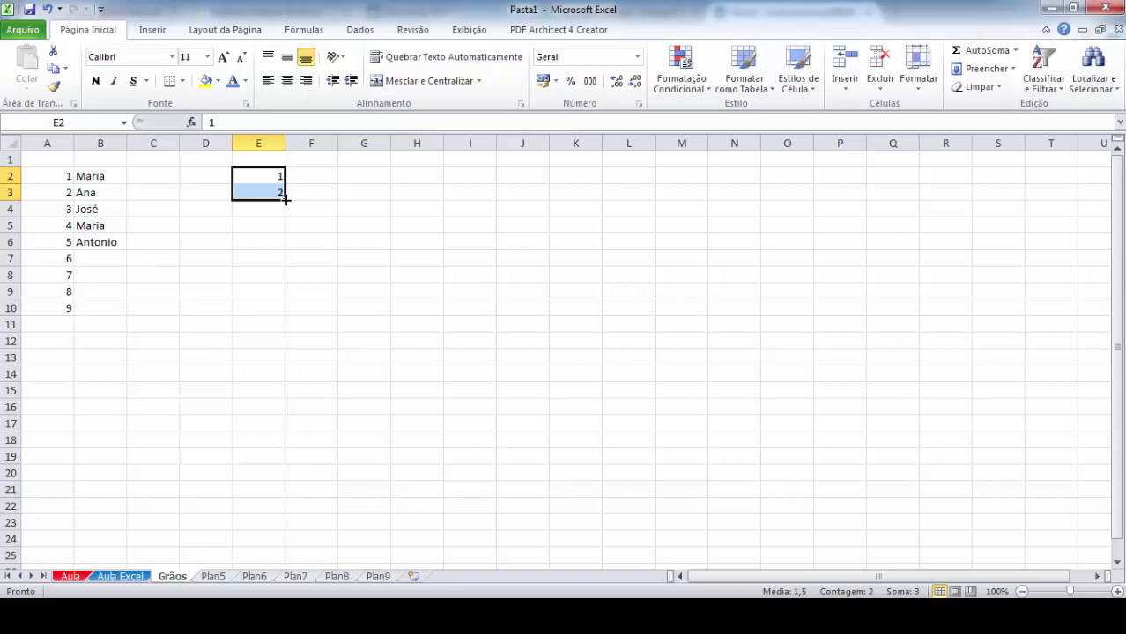
pyautogui.moveTo(285, 200); pyautogui.dragTo(290, 469)
pyautogui.moveTo(291, 495); pyautogui.dragTo(290, 494)
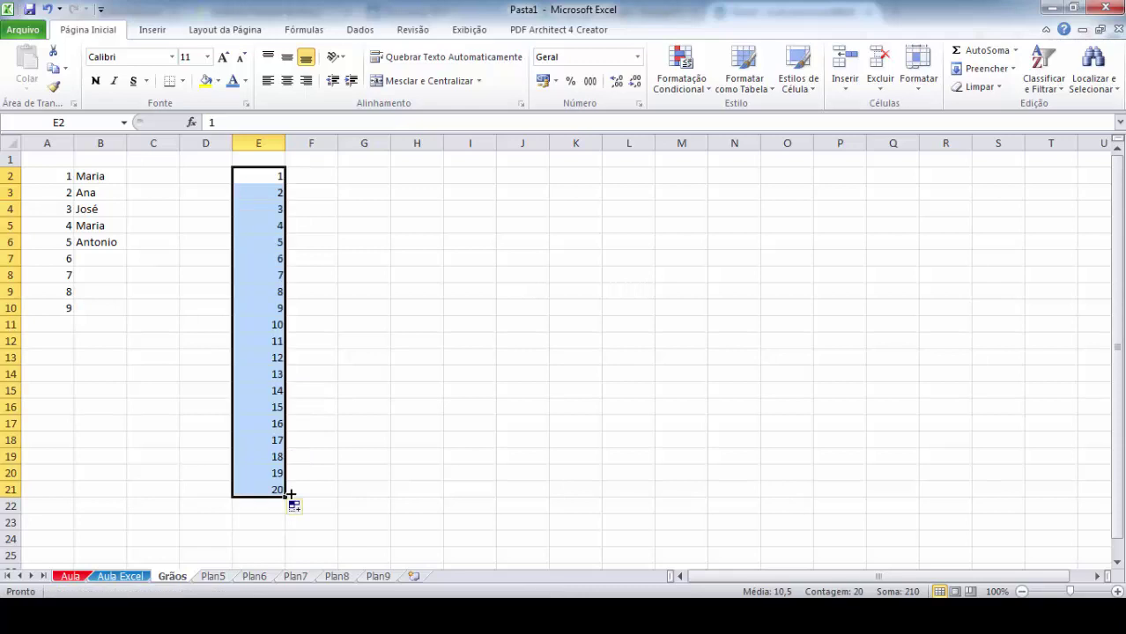
pyautogui.click(382, 321)
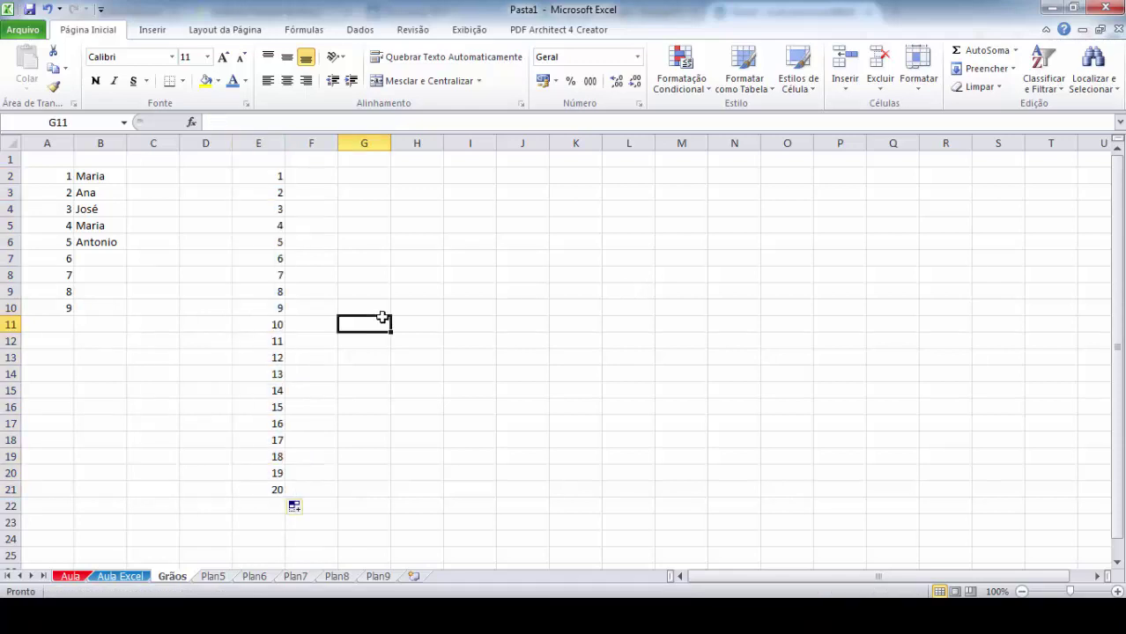
# Step: Enter 1 in cell H2 and 5 in cell H3
pyautogui.click(419, 177)
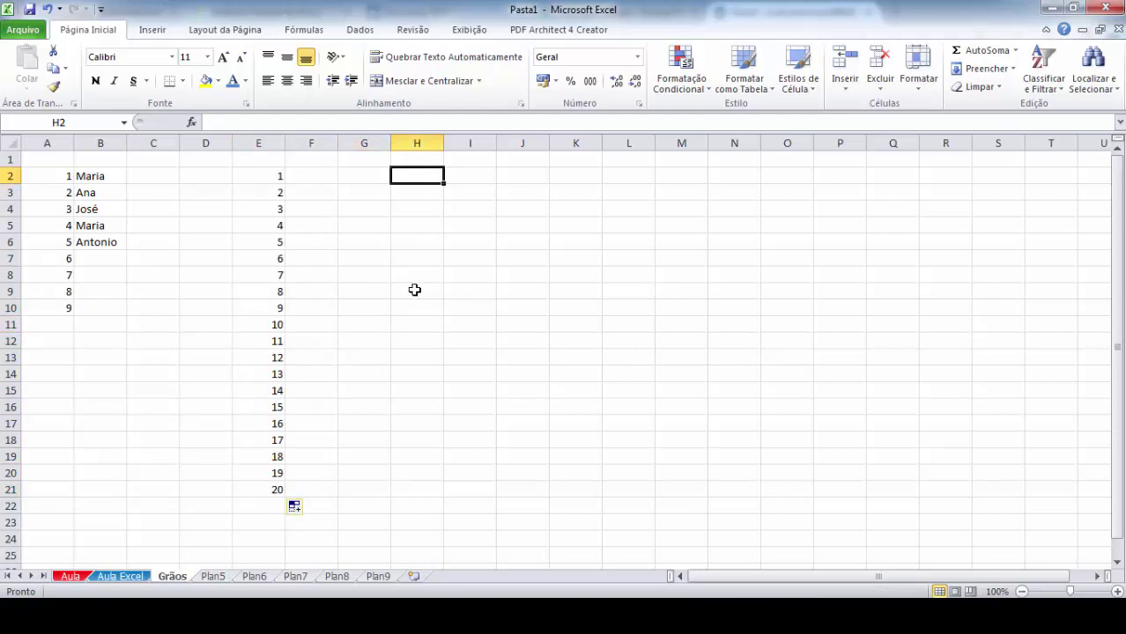
pyautogui.write('1')
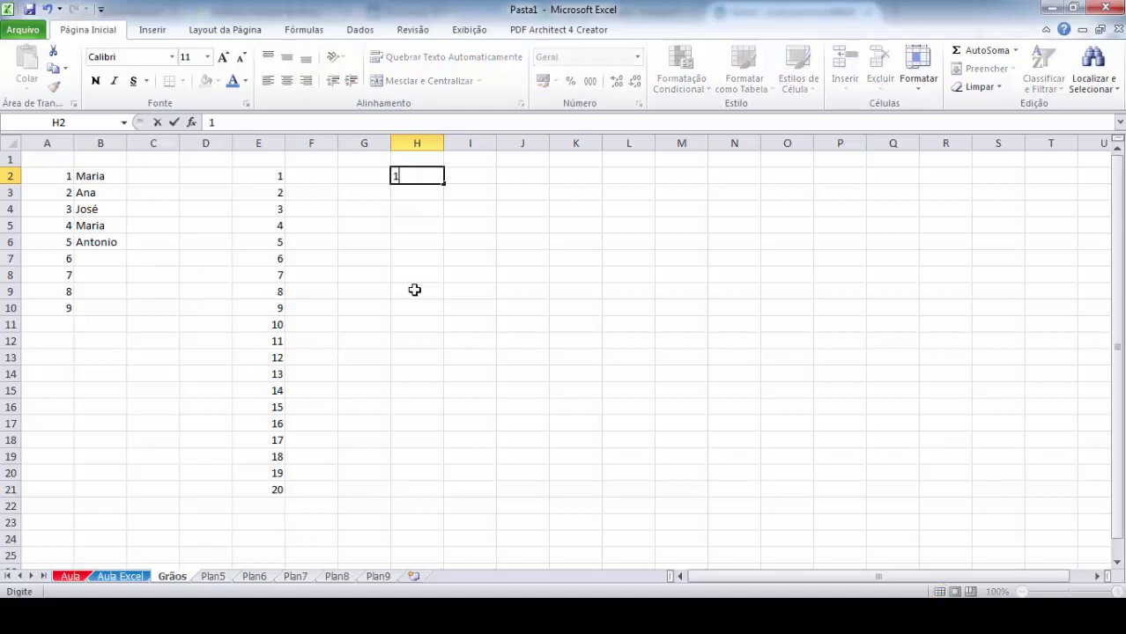
pyautogui.press('Return')
pyautogui.write('5')
pyautogui.press('Return')
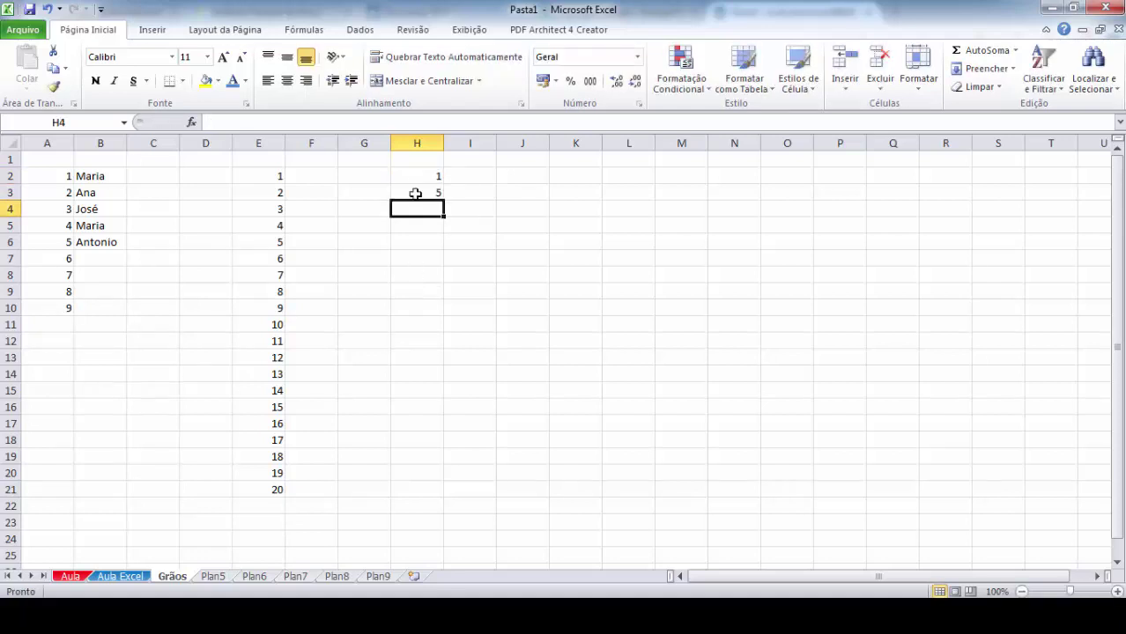
pyautogui.moveTo(429, 172); pyautogui.dragTo(442, 196)
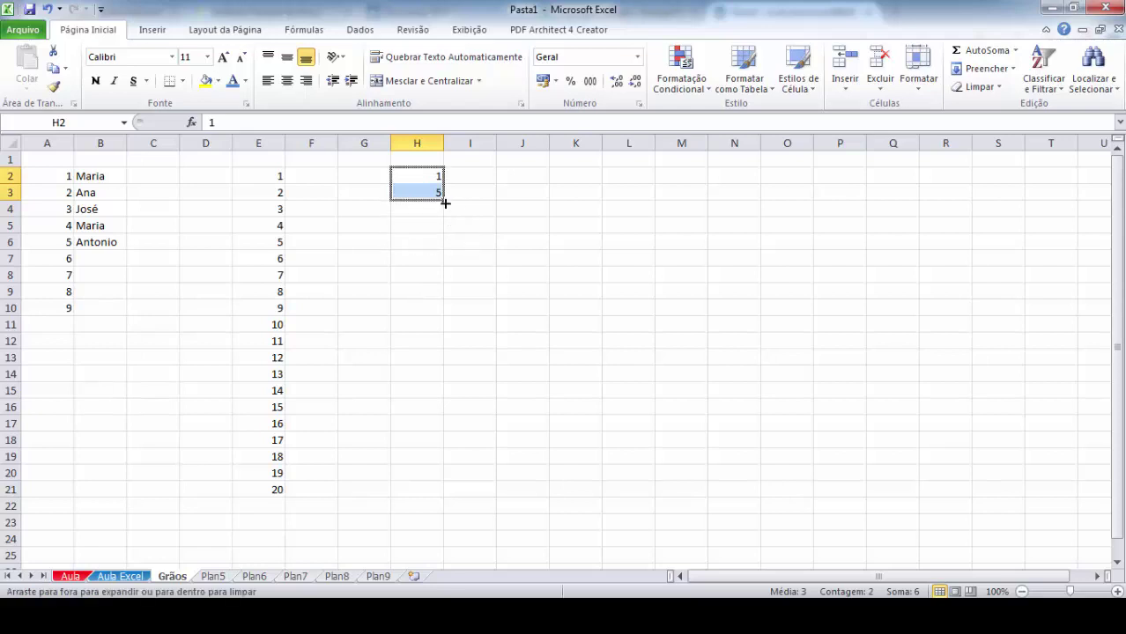
pyautogui.click(432, 189)
pyautogui.click(434, 180)
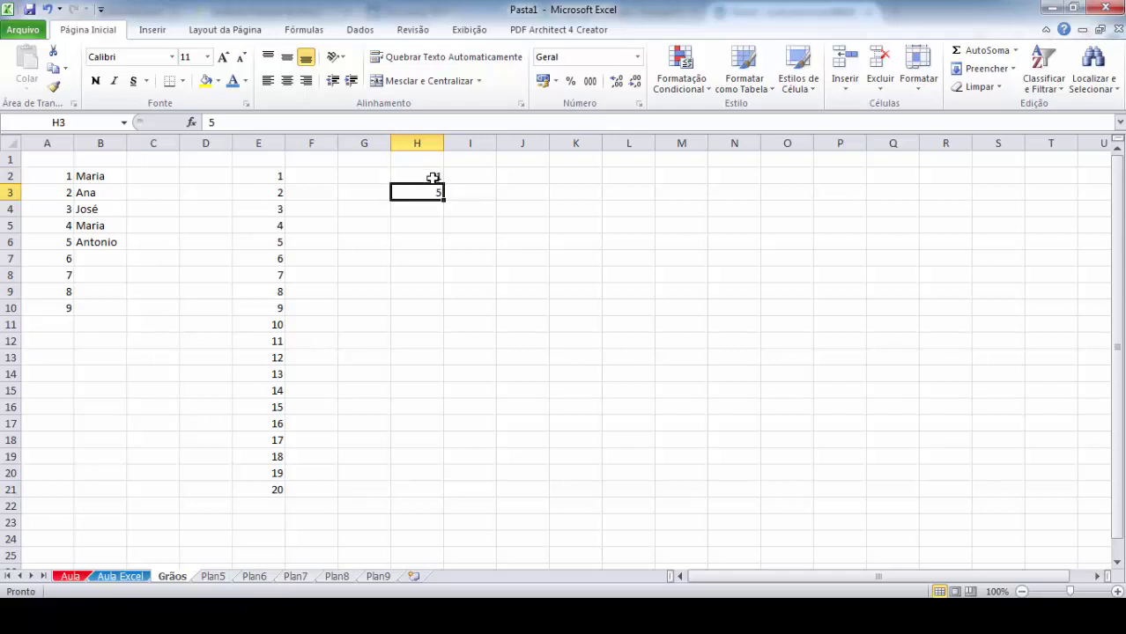
pyautogui.moveTo(432, 182)
pyautogui.mouseDown()
pyautogui.moveTo(443, 231)
pyautogui.moveTo(442, 198)
pyautogui.mouseUp()
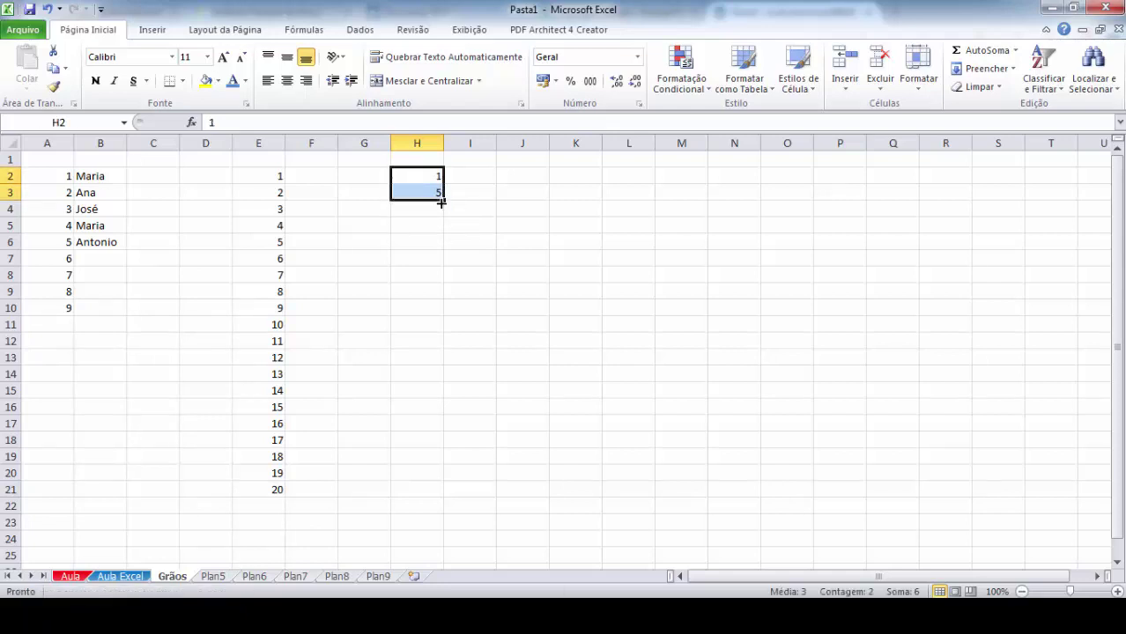
pyautogui.doubleClick(430, 175)
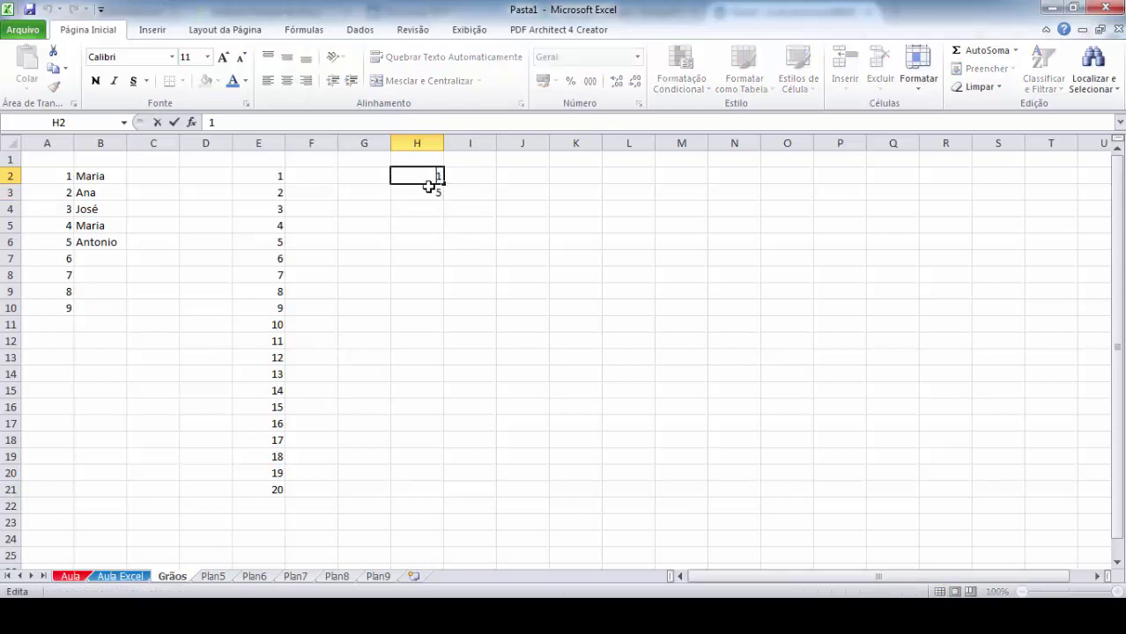
pyautogui.click(429, 190)
# Step: Enter 10 in cell H4, below the 5
pyautogui.click(422, 206)
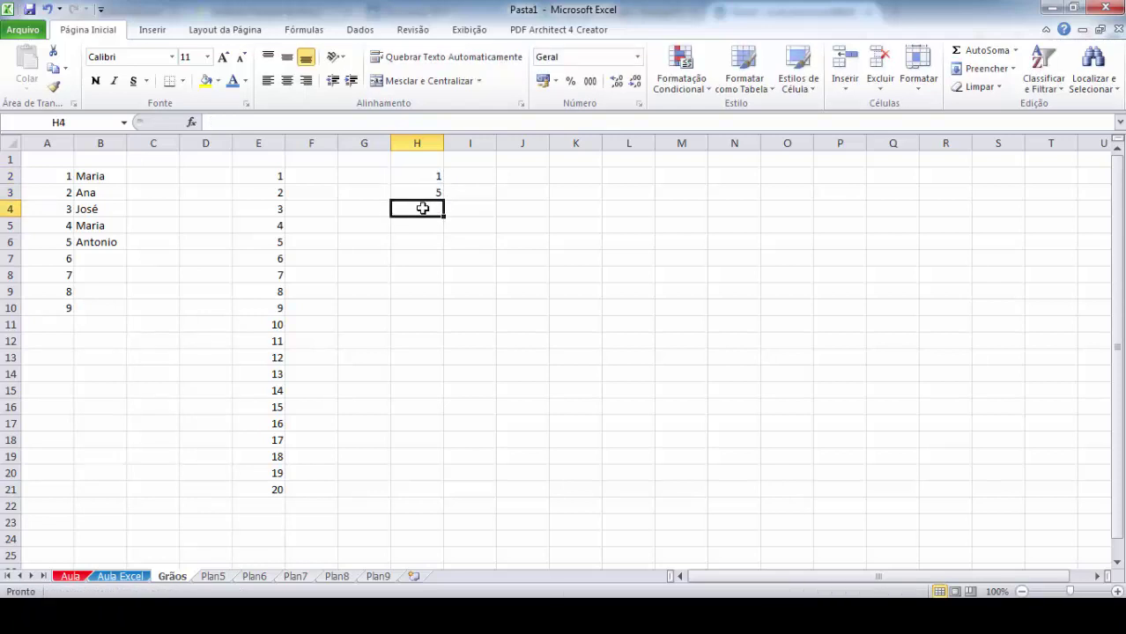
pyautogui.write('10')
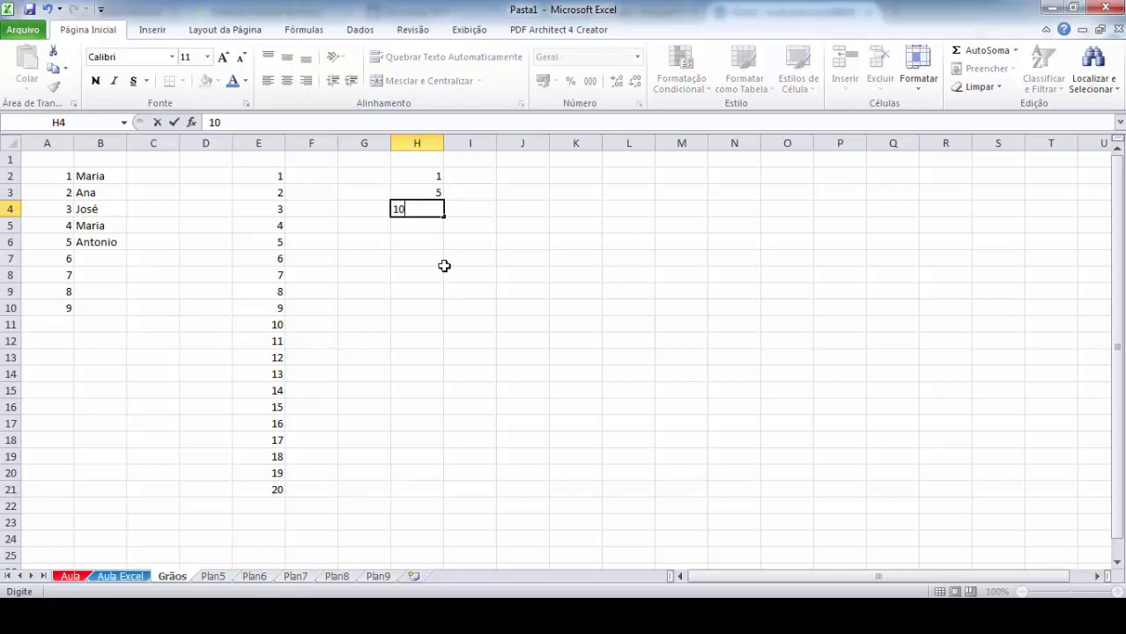
pyautogui.click(444, 264)
# Step: AutoFill the pair 5 and 10 in H3:H4 down to H21 in increments of 5
pyautogui.moveTo(434, 193); pyautogui.dragTo(430, 202)
pyautogui.click(505, 241)
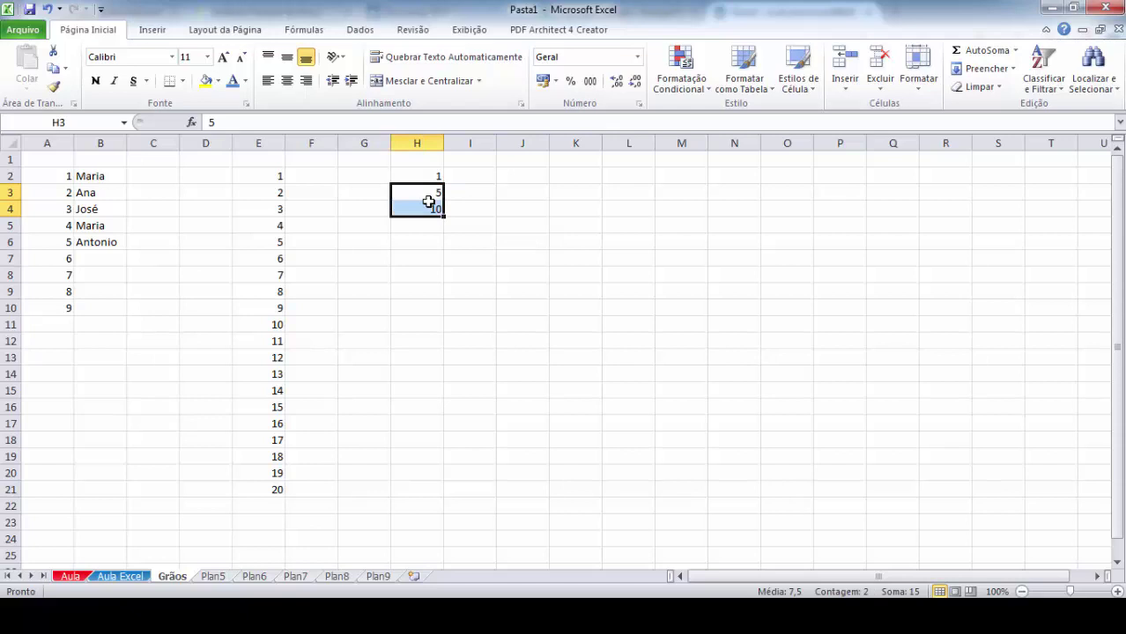
pyautogui.click(503, 227)
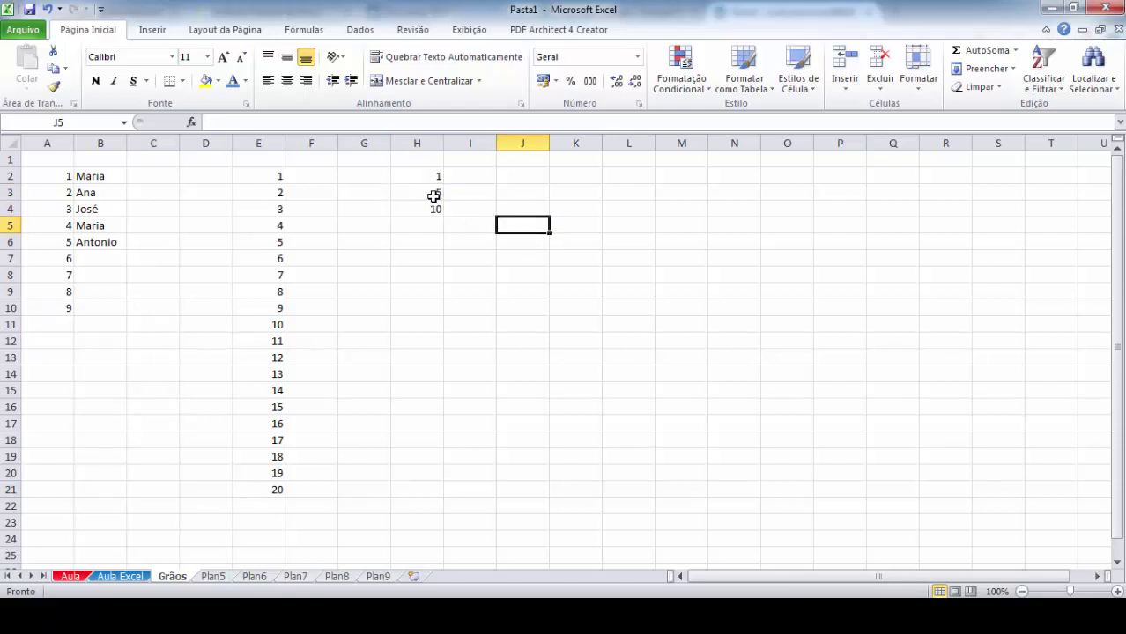
pyautogui.click(432, 191)
pyautogui.click(422, 207)
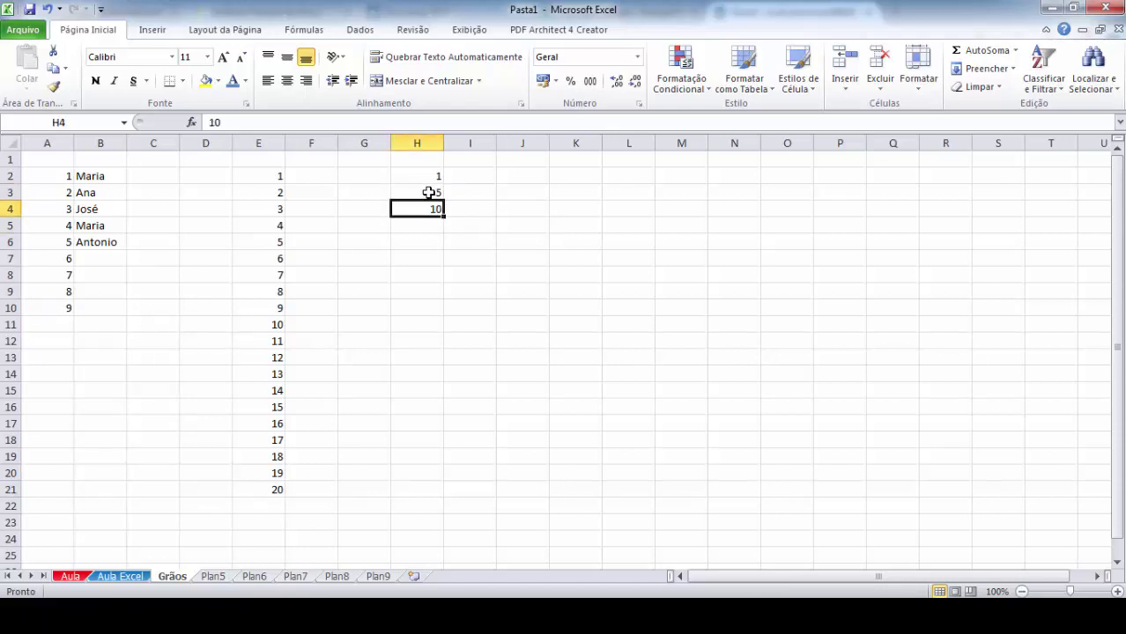
pyautogui.moveTo(430, 191); pyautogui.dragTo(428, 207)
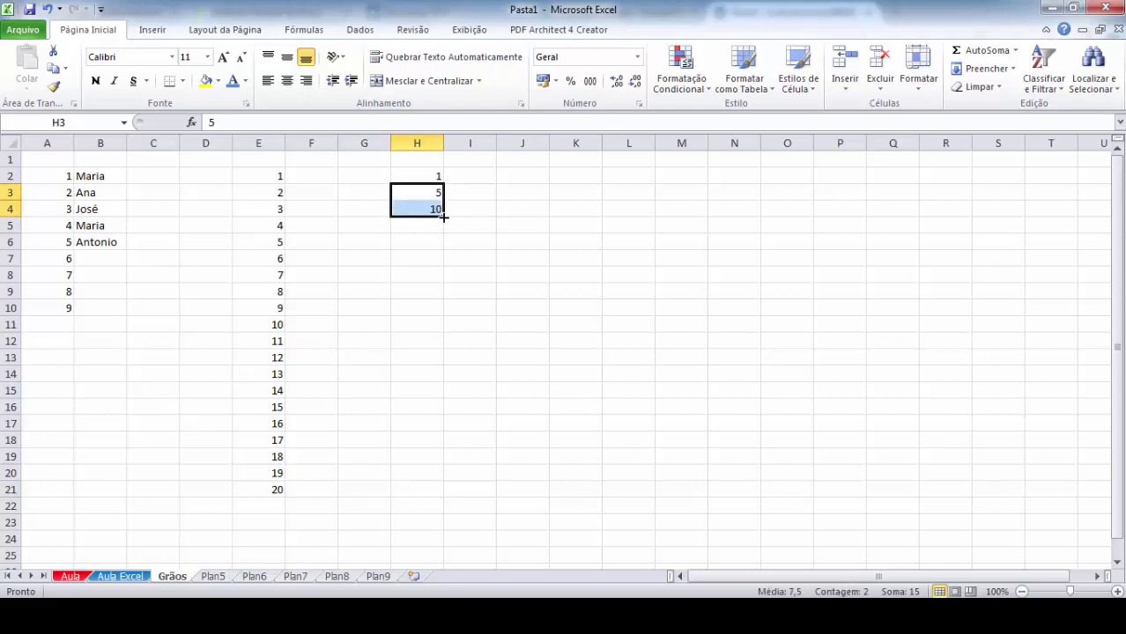
pyautogui.moveTo(443, 216); pyautogui.dragTo(439, 493)
pyautogui.click(574, 348)
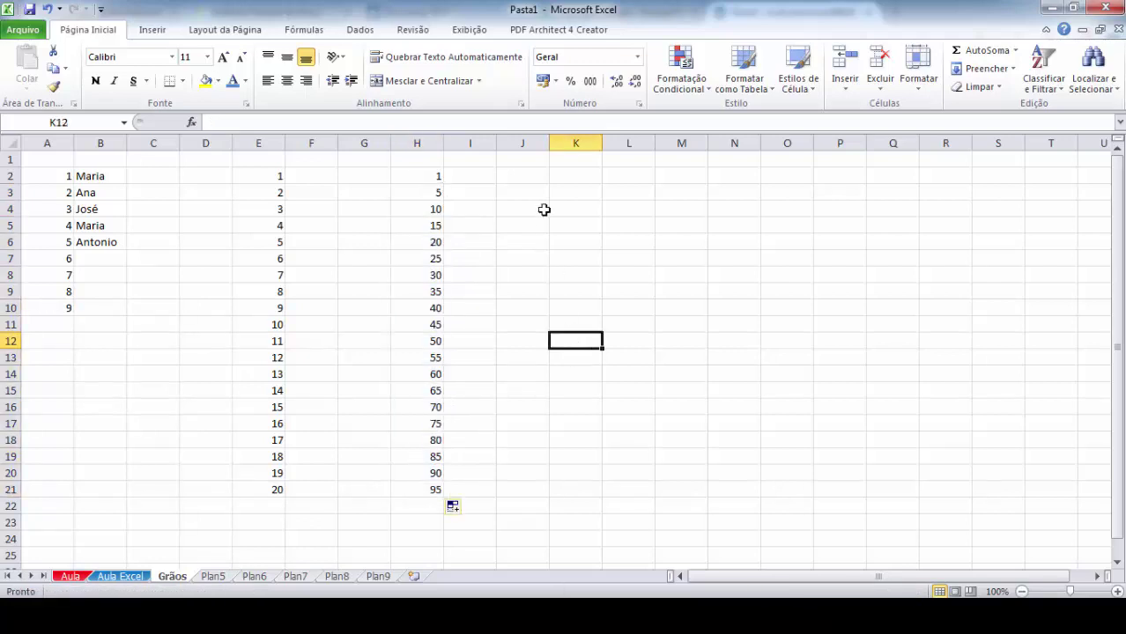
# Step: Enter 1 in cell J2 and 3 in cell J3
pyautogui.click(536, 174)
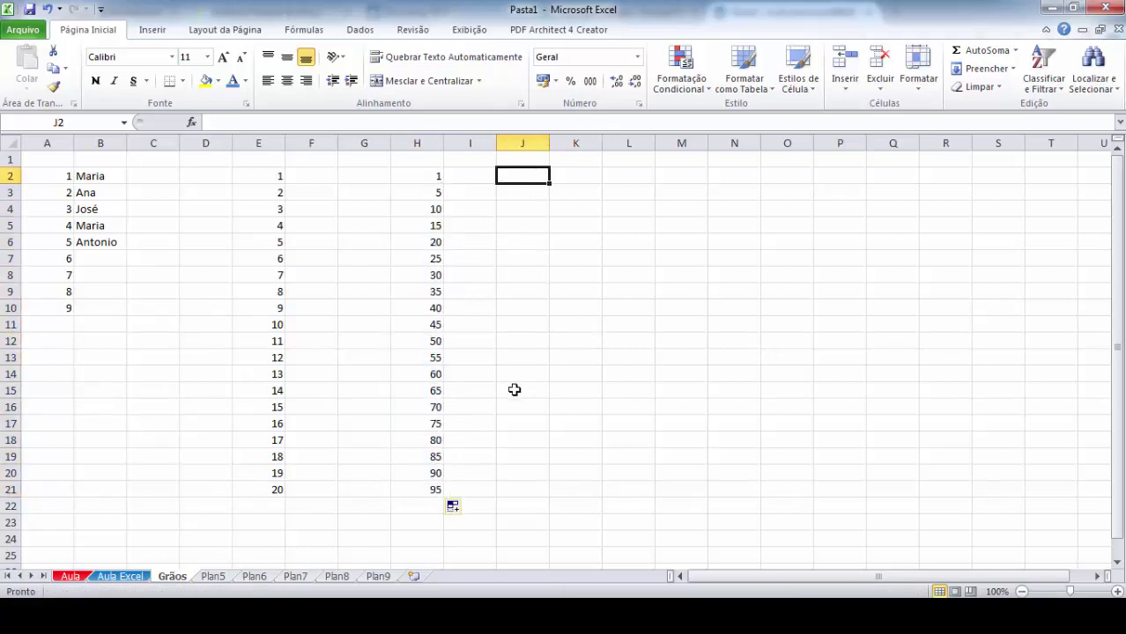
pyautogui.write('1')
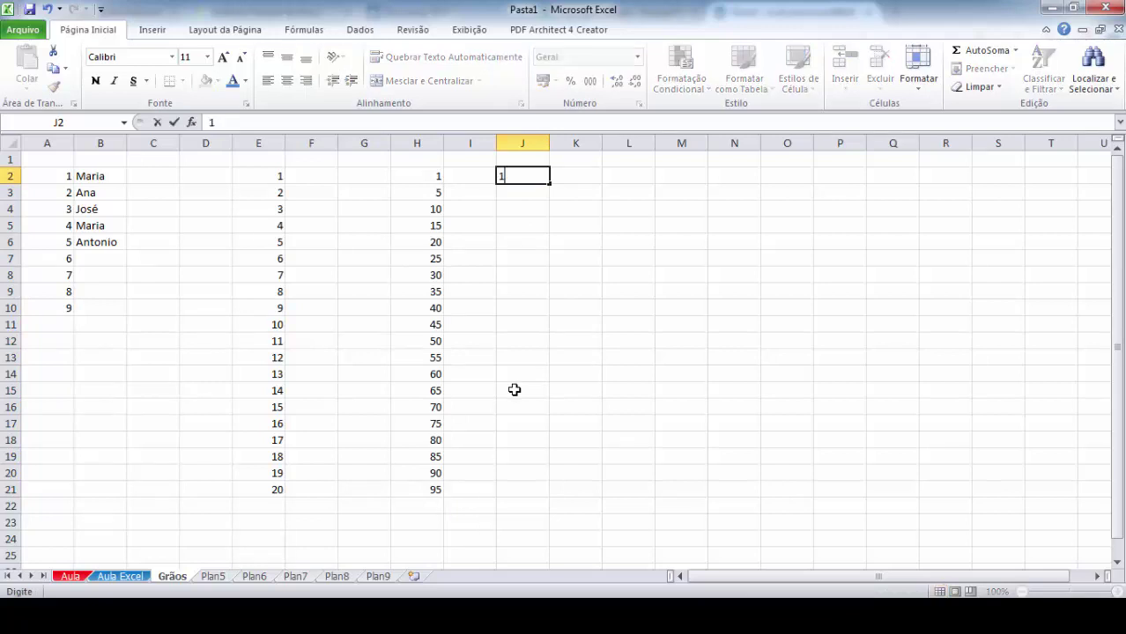
pyautogui.press('Return')
pyautogui.write('3')
pyautogui.press('Return')
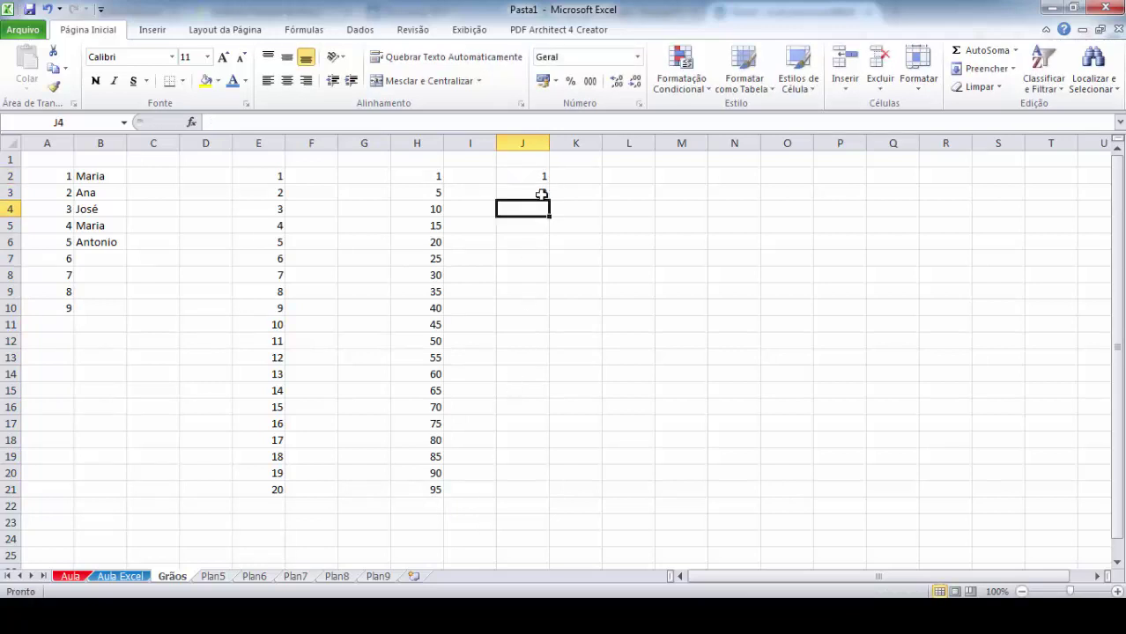
# Step: AutoFill the pair 1 and 3 in J2:J3 down to J21 in increments of 2
pyautogui.moveTo(539, 173); pyautogui.dragTo(536, 186)
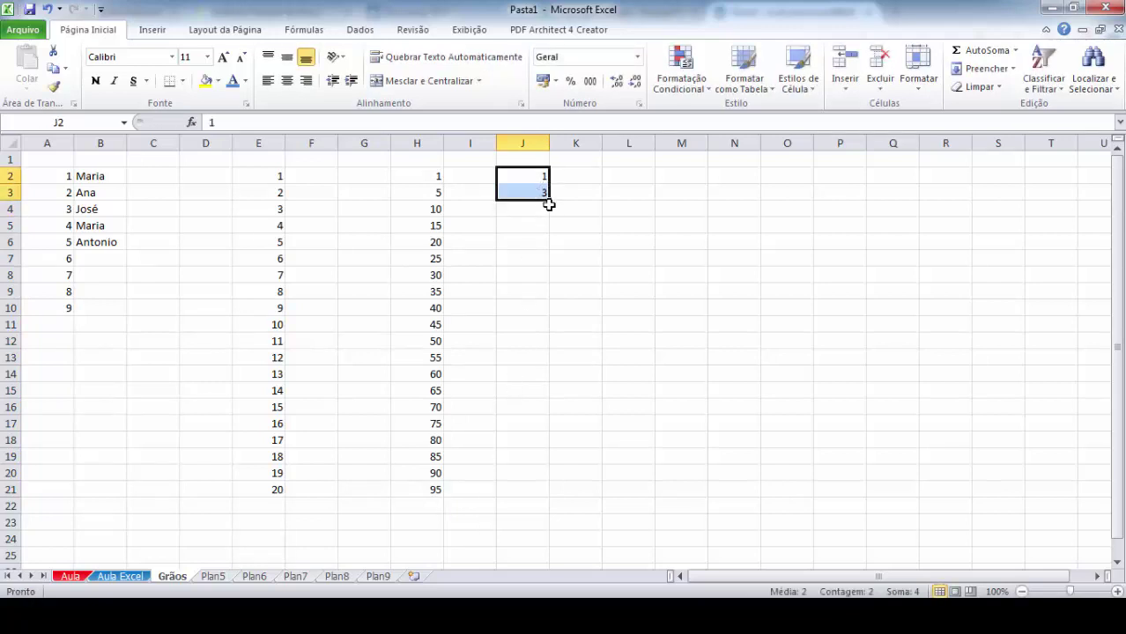
pyautogui.click(534, 229)
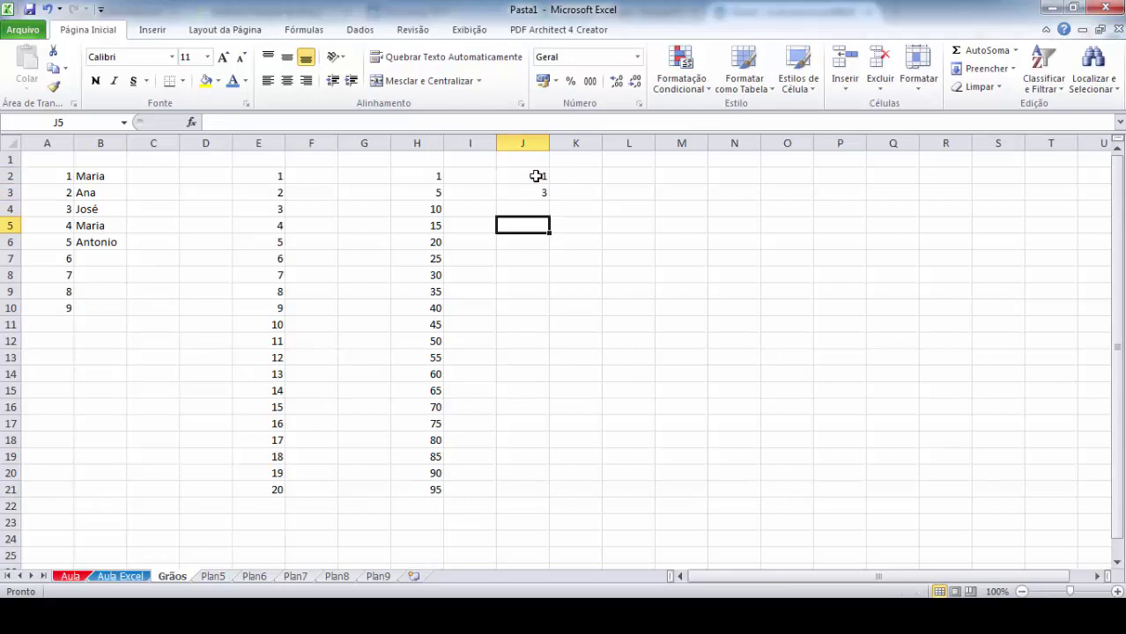
pyautogui.moveTo(535, 173); pyautogui.dragTo(532, 187)
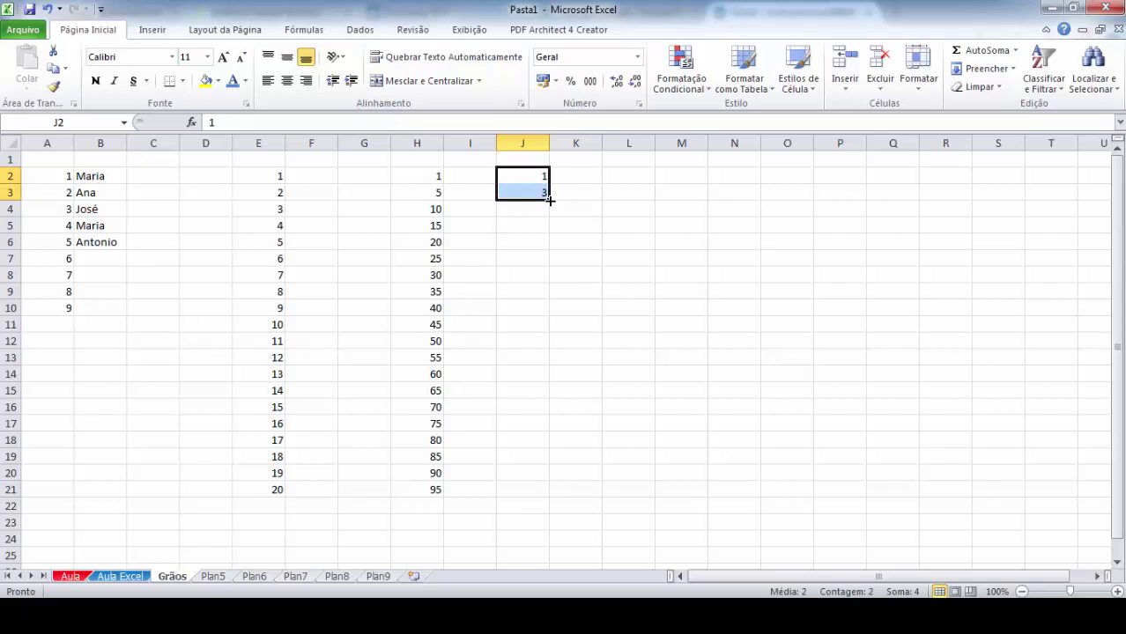
pyautogui.moveTo(549, 200); pyautogui.dragTo(524, 495)
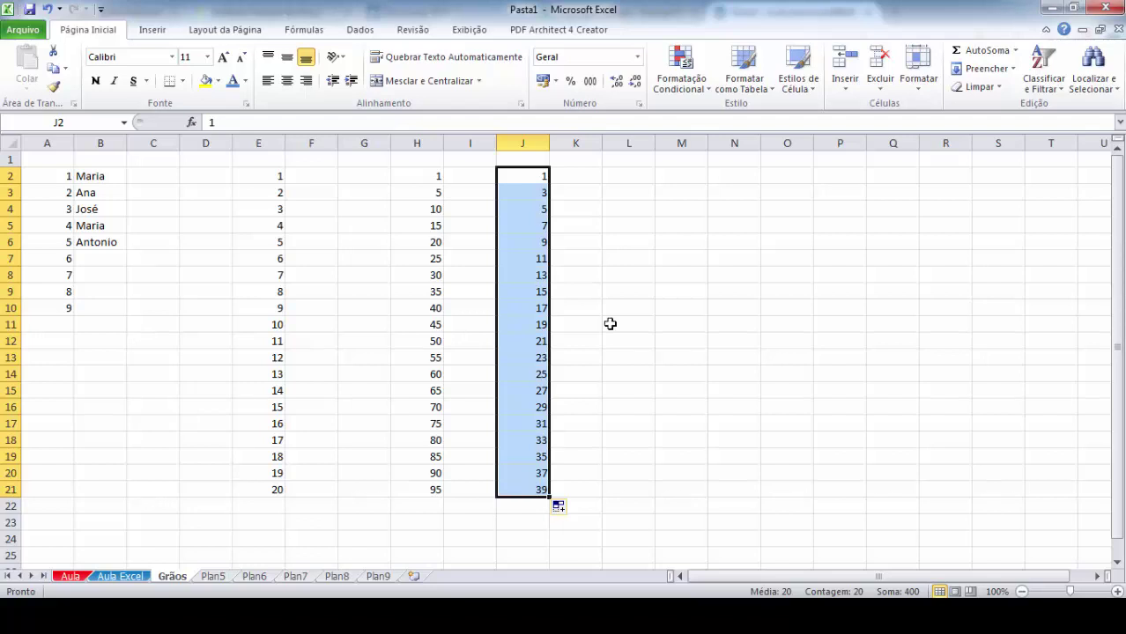
pyautogui.click(618, 179)
pyautogui.write('1')
pyautogui.press('Return')
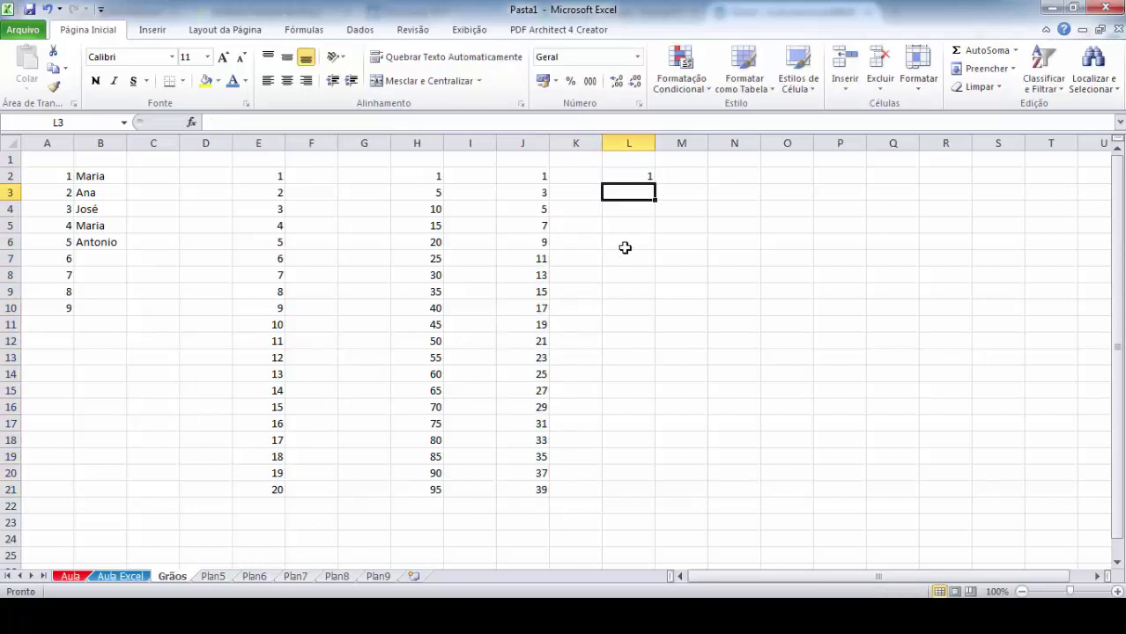
pyautogui.press('Up')
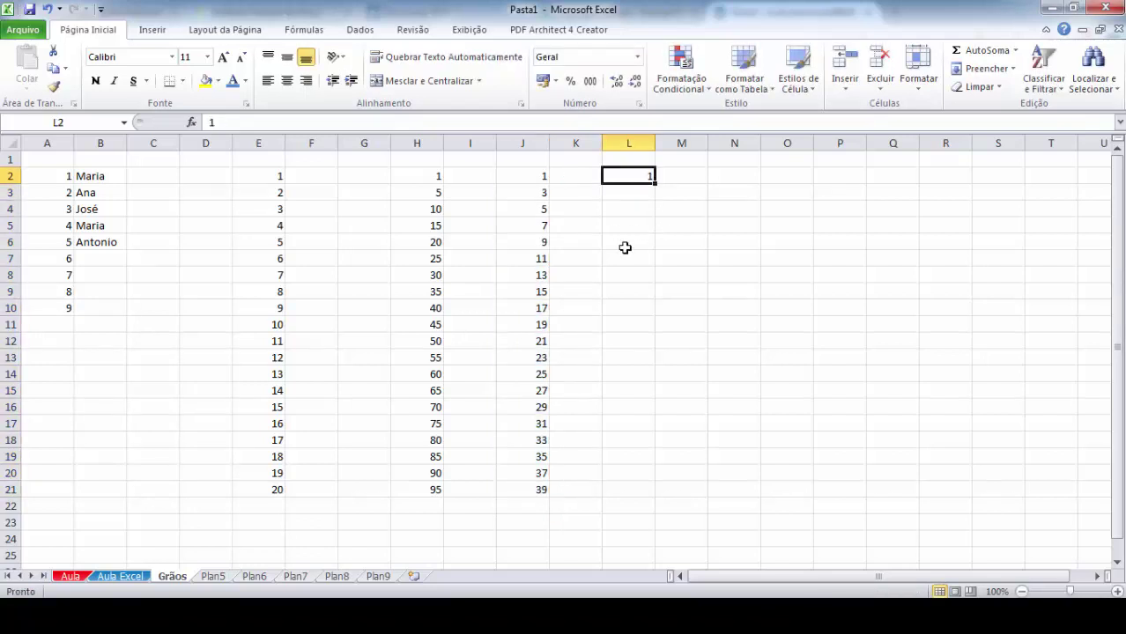
pyautogui.press('Delete')
# Step: Enter 2 in cell L2 and 4 in L3, and AutoFill the pair down to L21 in increments of 2
pyautogui.write('2')
pyautogui.press('Return')
pyautogui.write('4')
pyautogui.press('Return')
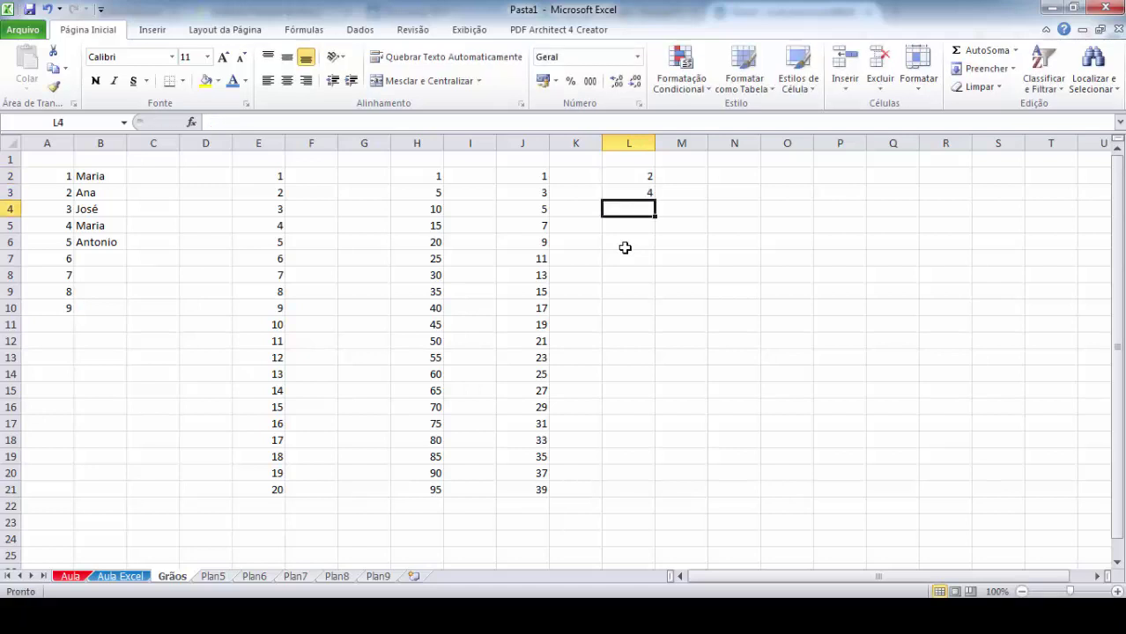
pyautogui.moveTo(644, 175); pyautogui.dragTo(650, 496)
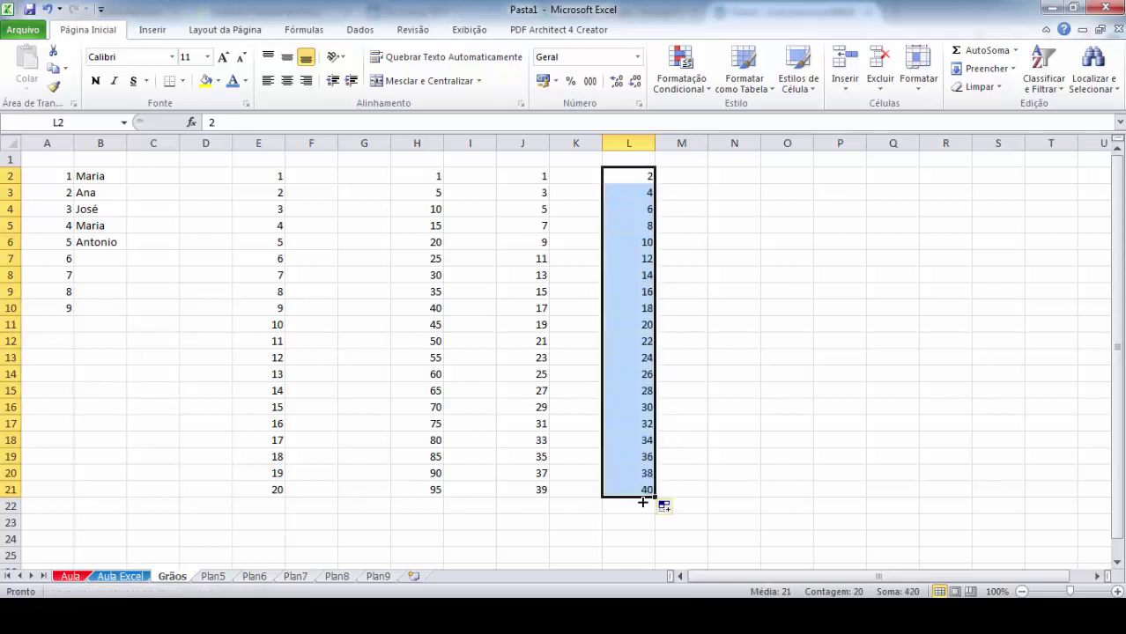
pyautogui.click(734, 342)
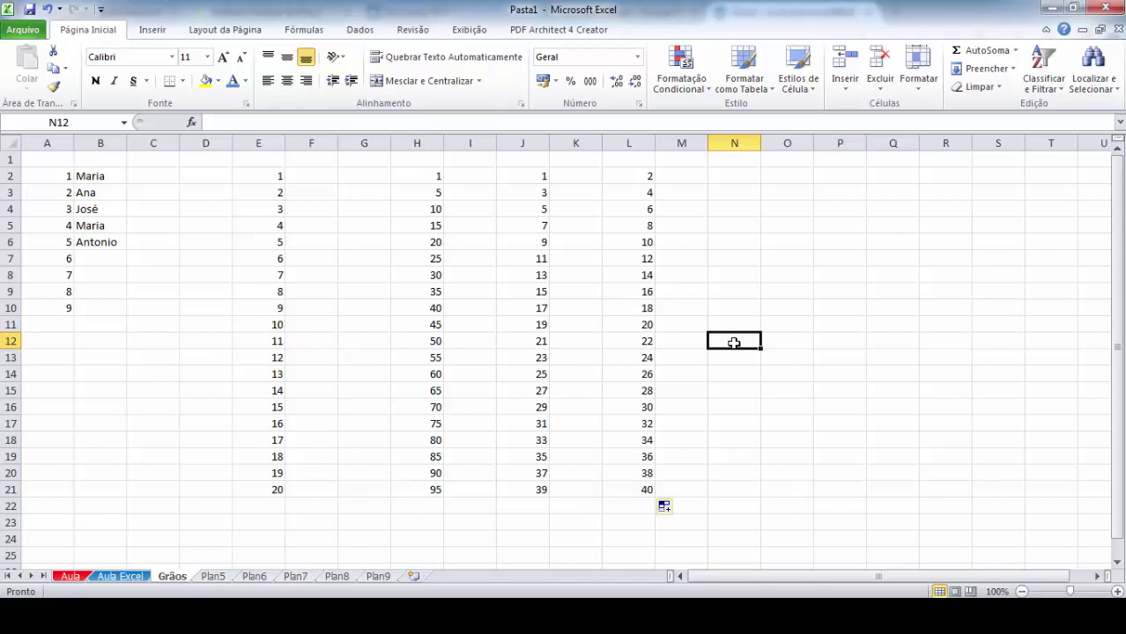
# Step: Switch to the open Tec Agro-2B workbook containing the price table
pyautogui.moveTo(380, 616)
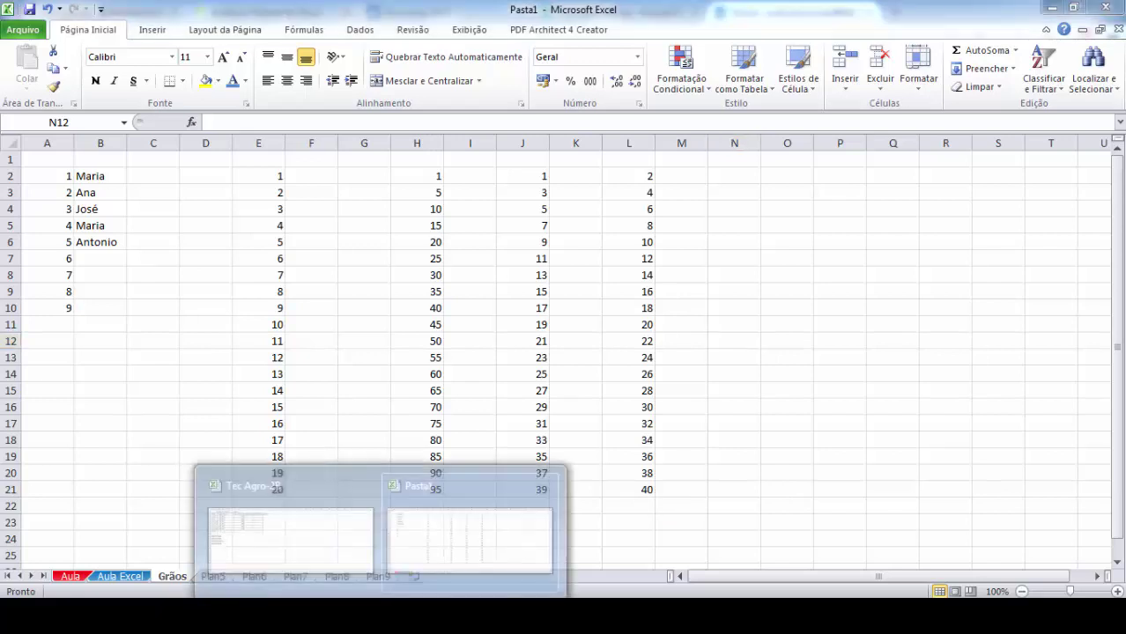
pyautogui.click(284, 551)
pyautogui.click(410, 443)
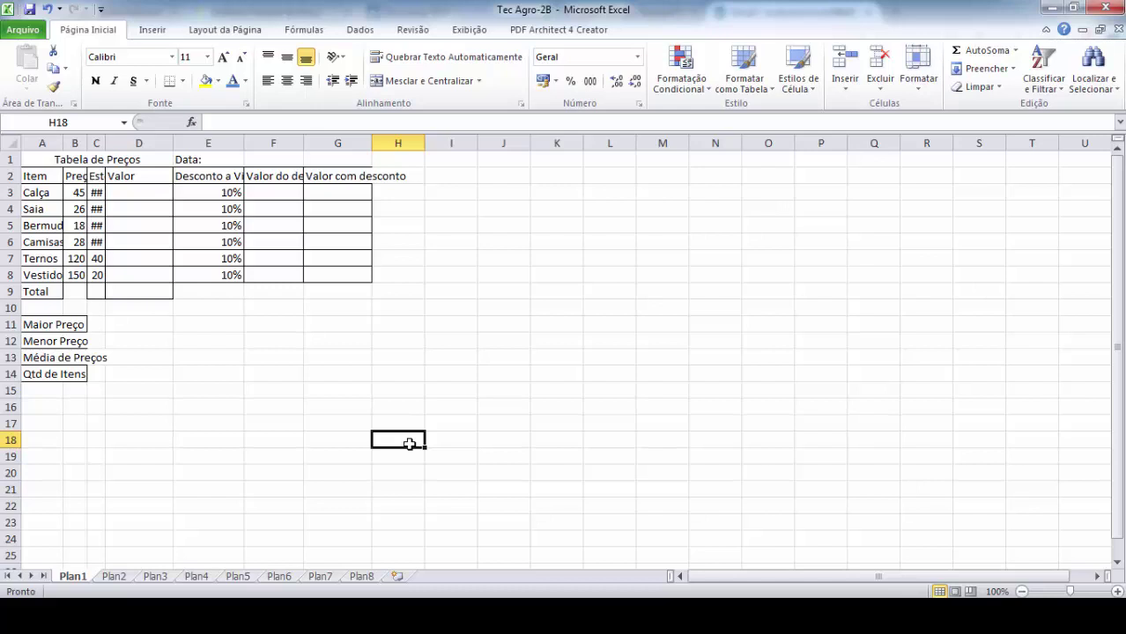
# Step: Rename the worksheet Plan1 as Aula1
pyautogui.rightClick(70, 575)
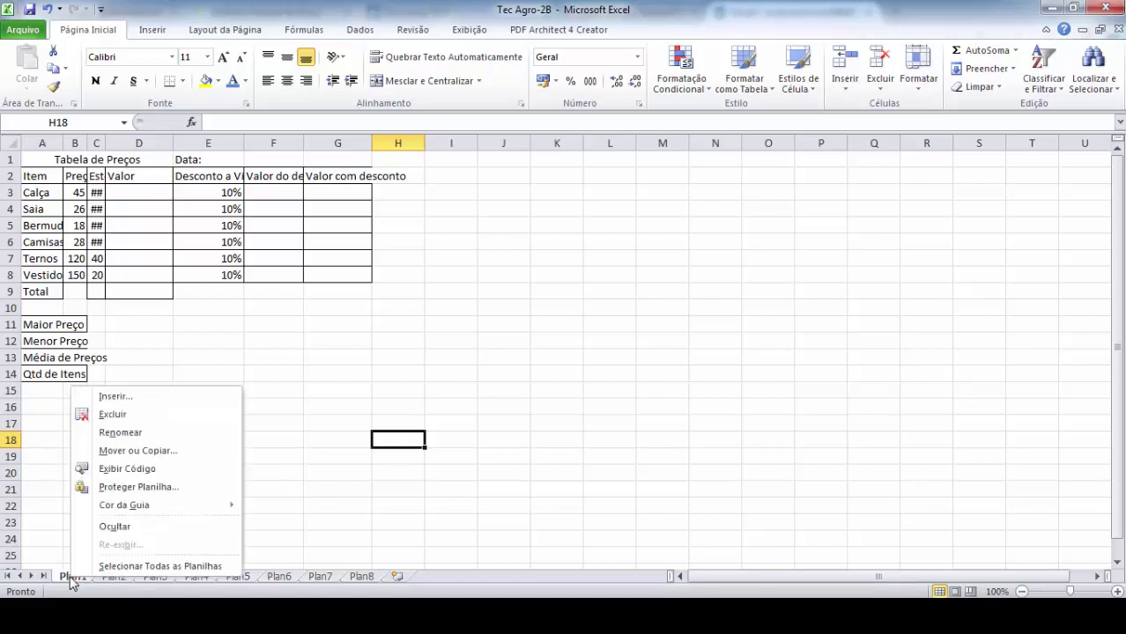
pyautogui.click(132, 433)
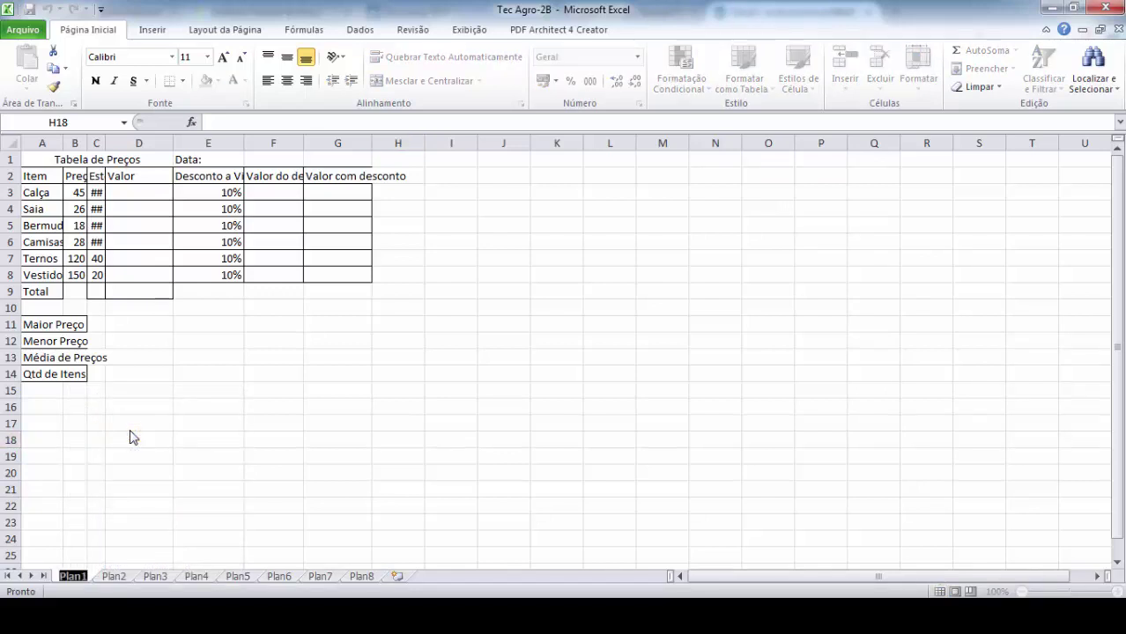
pyautogui.write('Aula1')
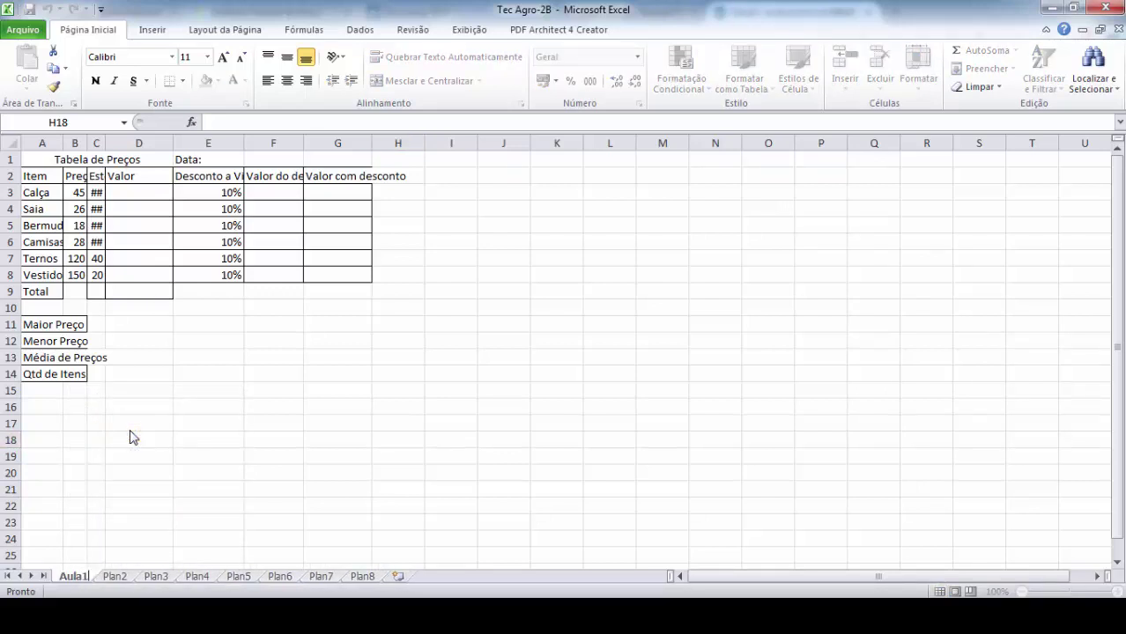
pyautogui.press('Return')
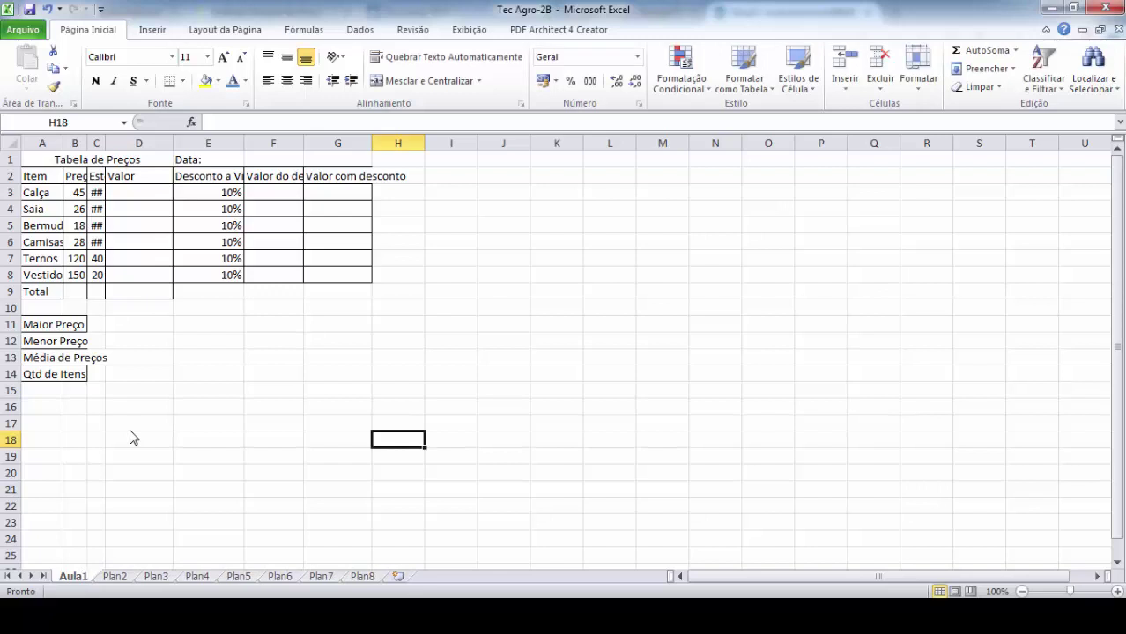
# Step: Select the entire column I and the entire row 16 to distinguish columns from rows
pyautogui.click(235, 355)
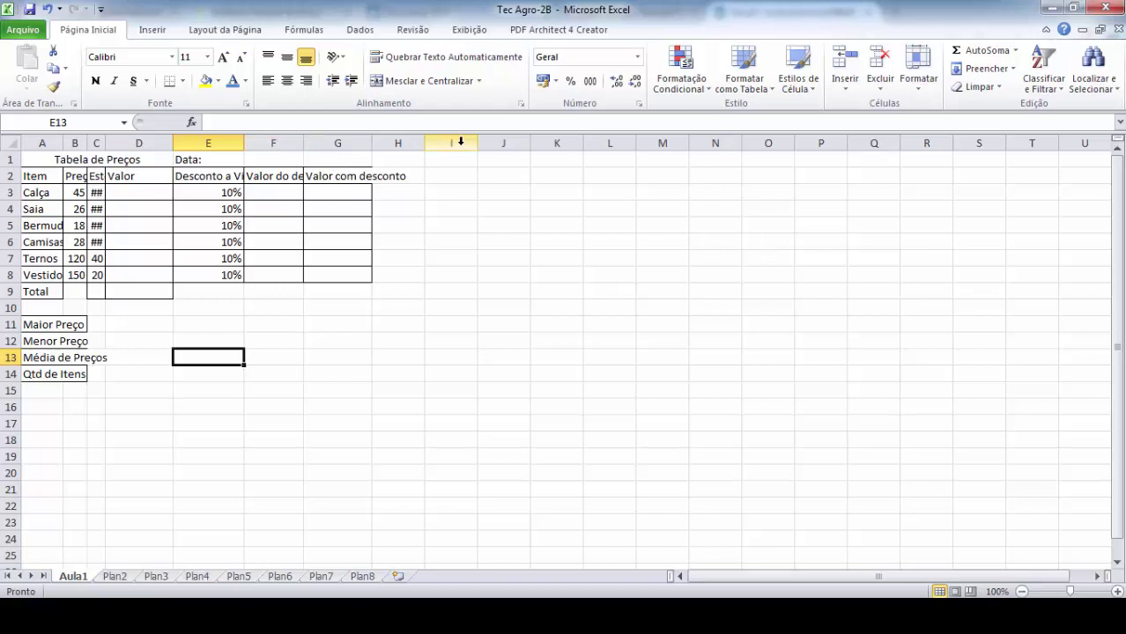
pyautogui.click(460, 141)
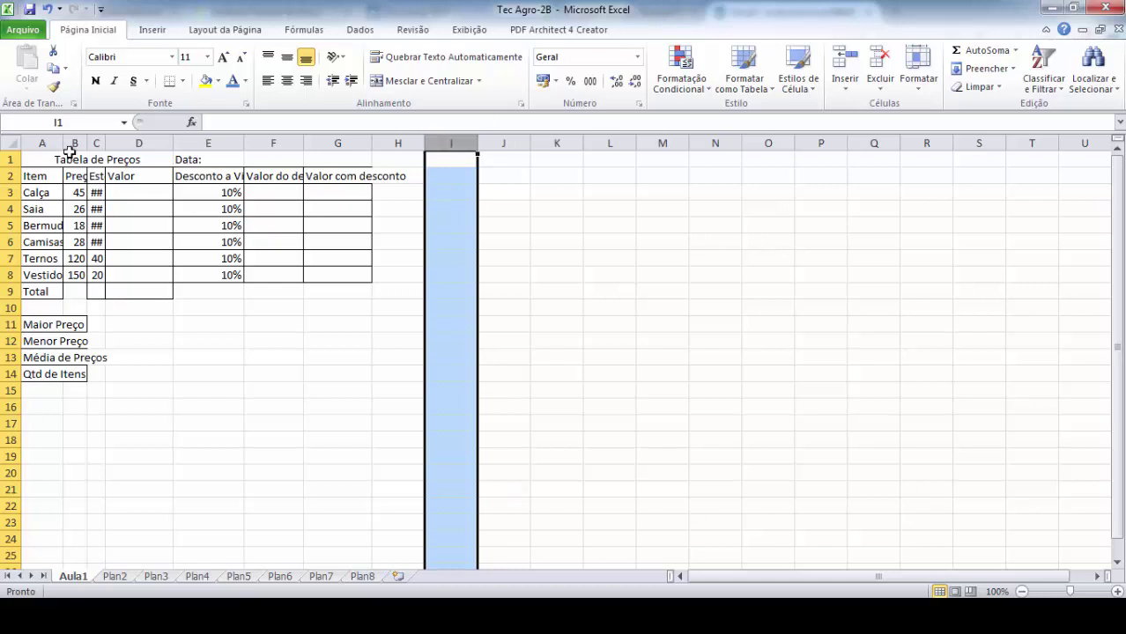
pyautogui.click(226, 301)
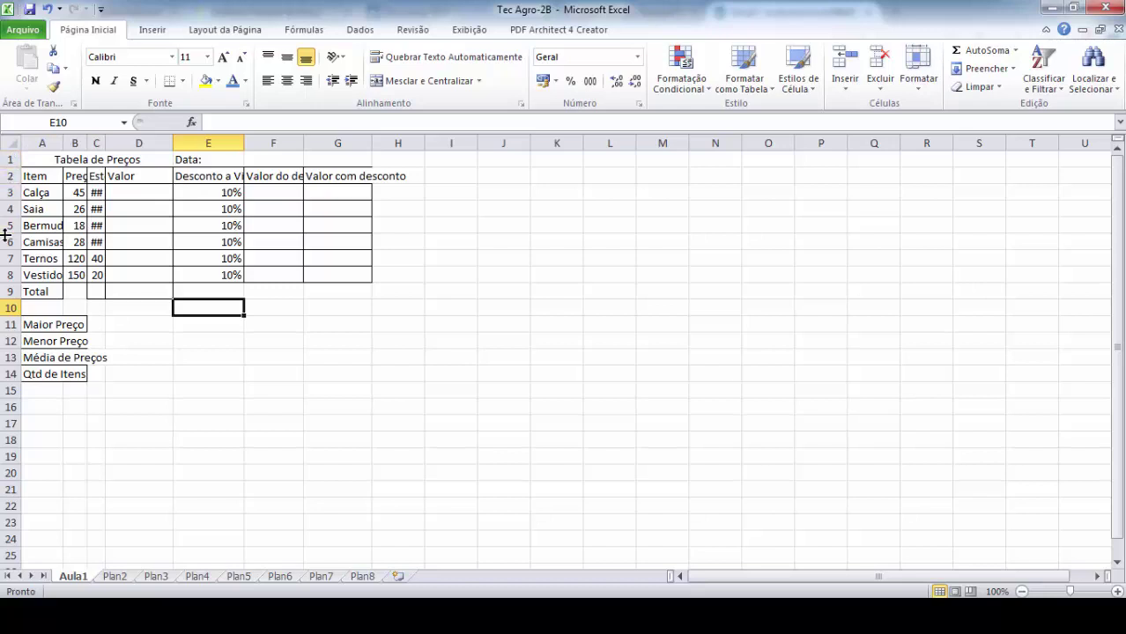
pyautogui.click(10, 406)
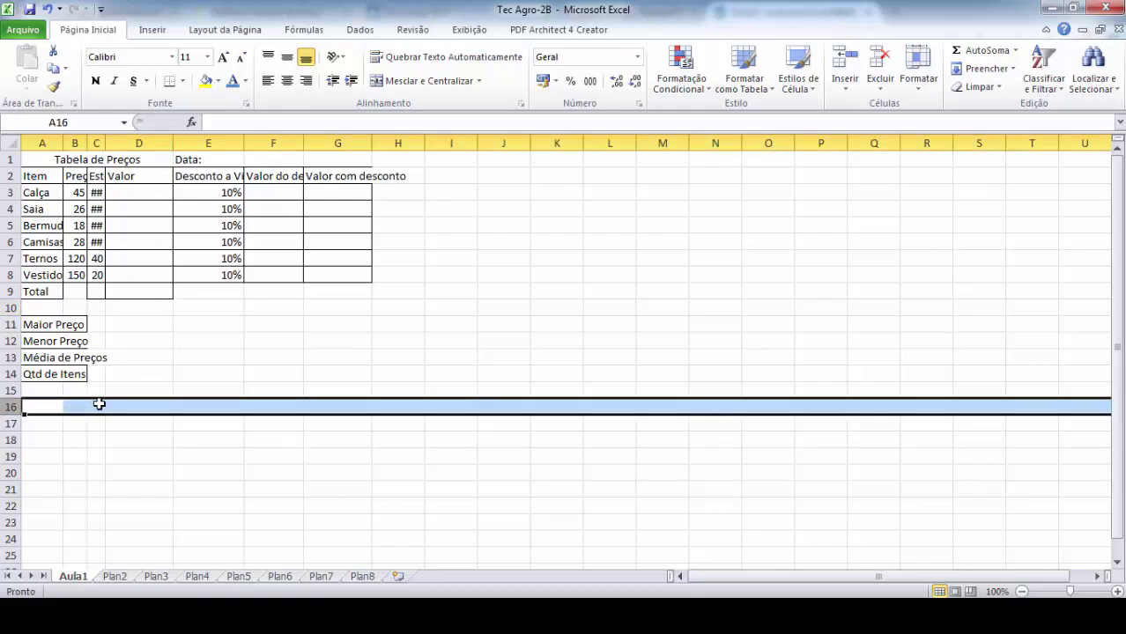
pyautogui.click(163, 355)
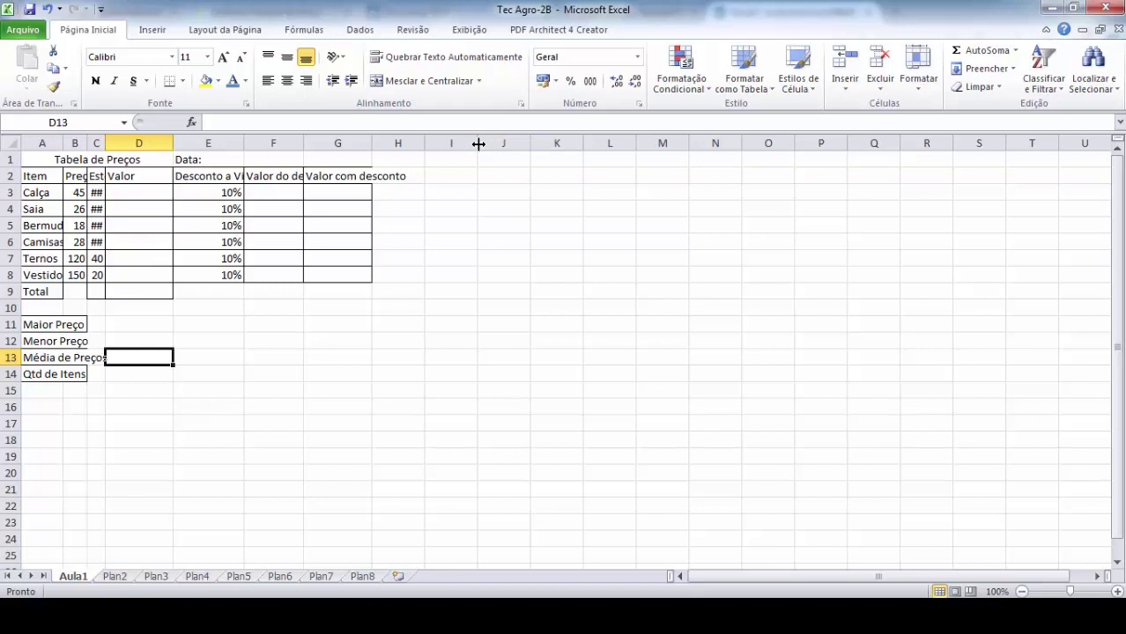
# Step: Try widening the empty column I and undo the width change
pyautogui.moveTo(479, 143); pyautogui.dragTo(479, 143)
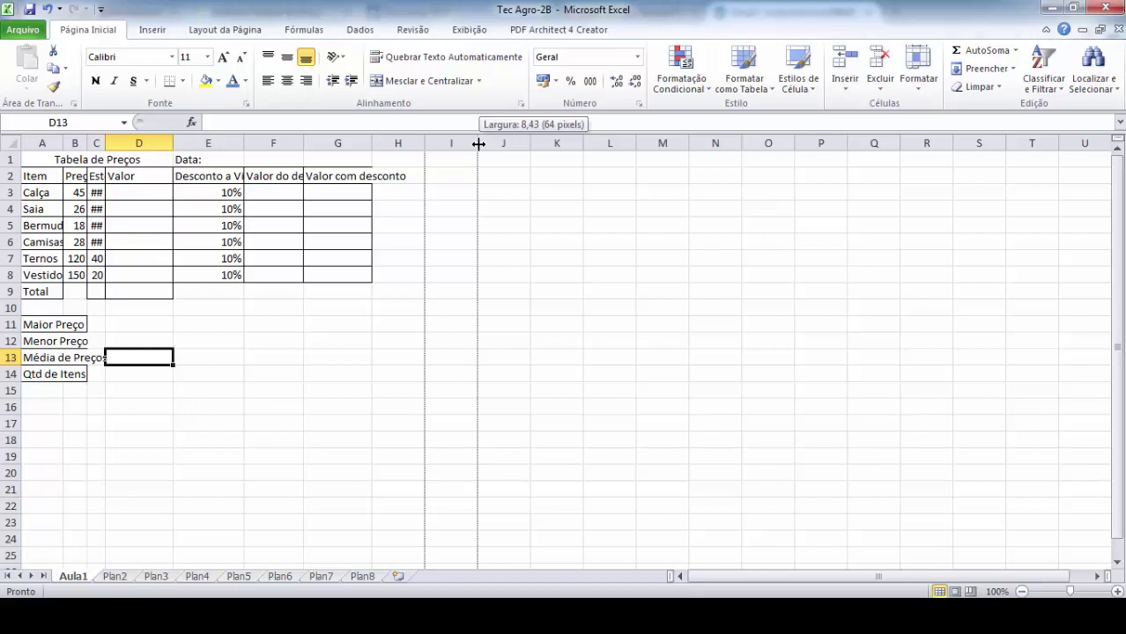
pyautogui.moveTo(478, 144); pyautogui.dragTo(609, 158)
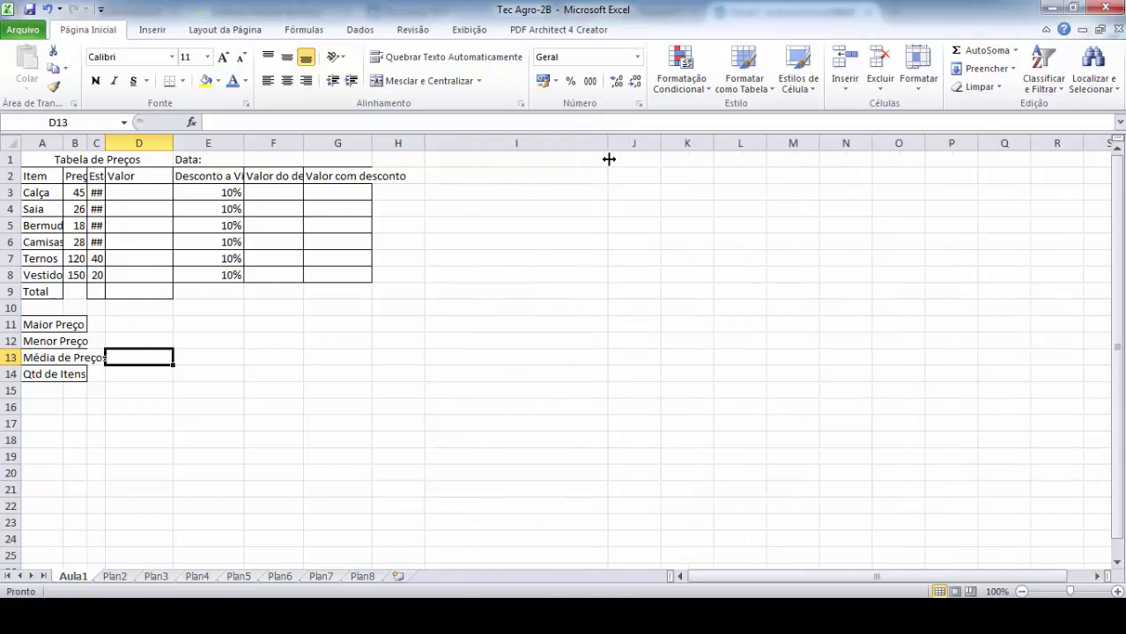
pyautogui.hotkey('ctrl', 'z')
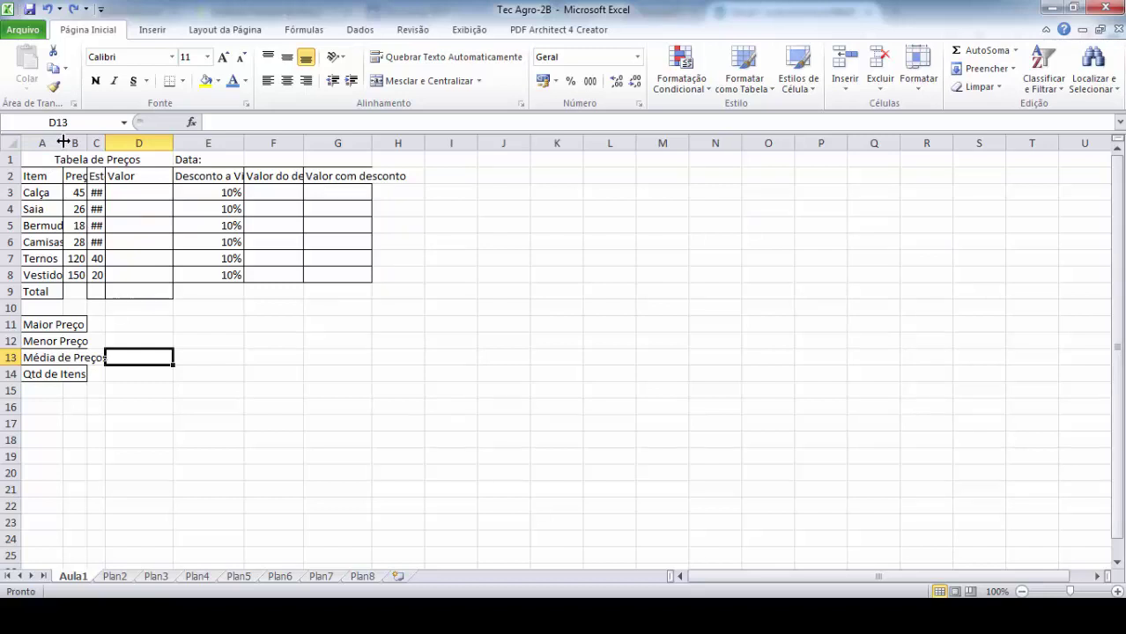
# Step: Widen columns A and B so the item names, summary labels and the Preço heading fit
pyautogui.moveTo(63, 143); pyautogui.dragTo(88, 142)
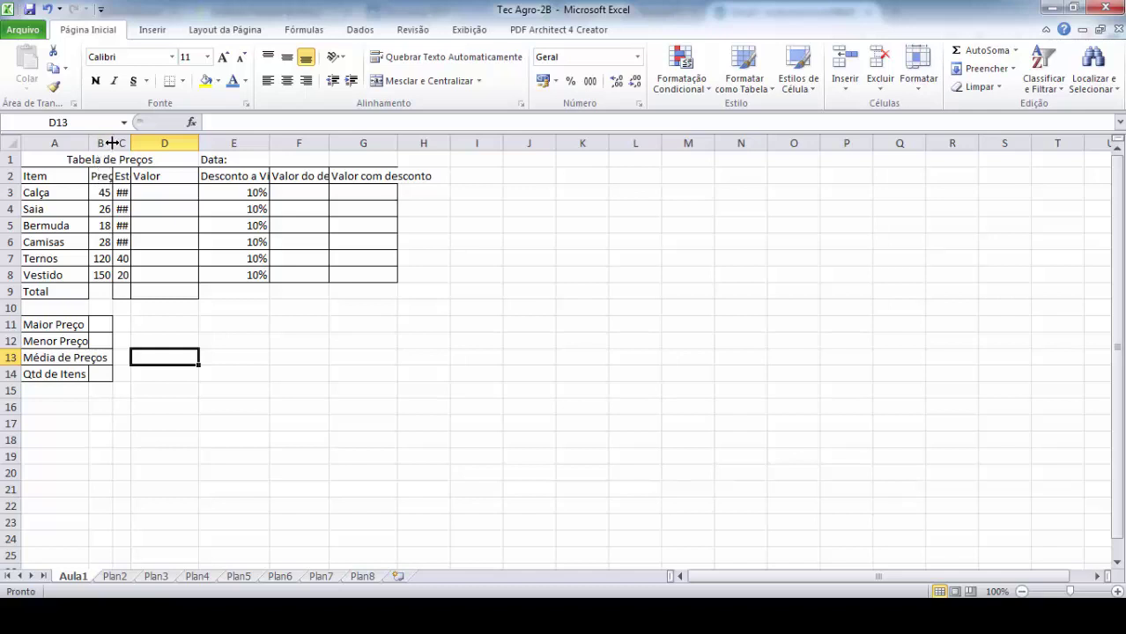
pyautogui.moveTo(112, 142); pyautogui.dragTo(150, 143)
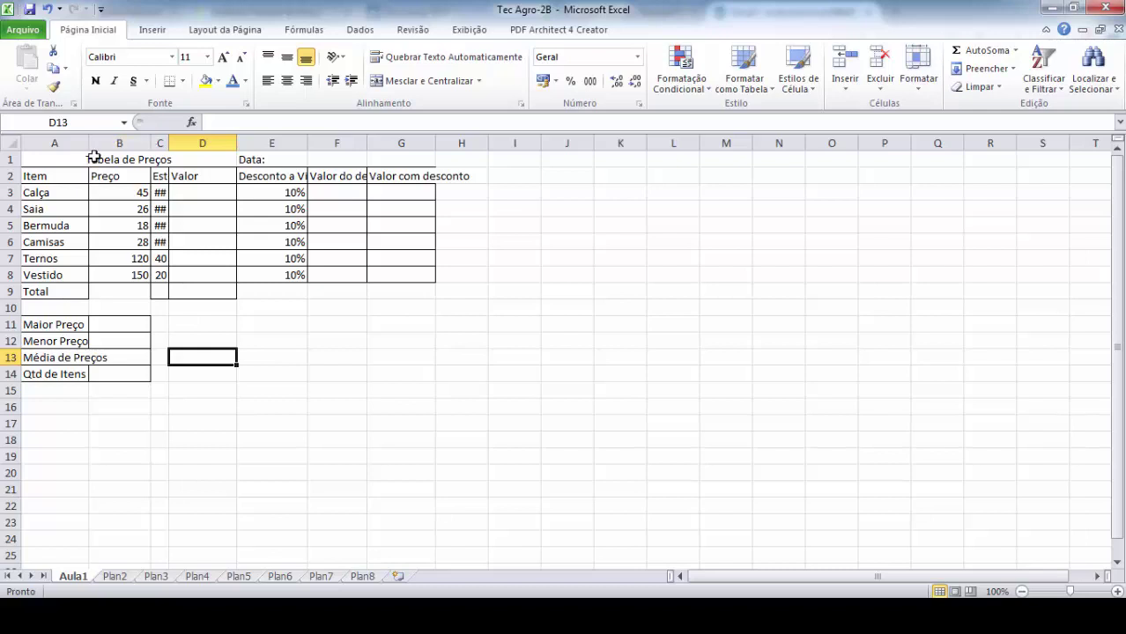
pyautogui.click(119, 143)
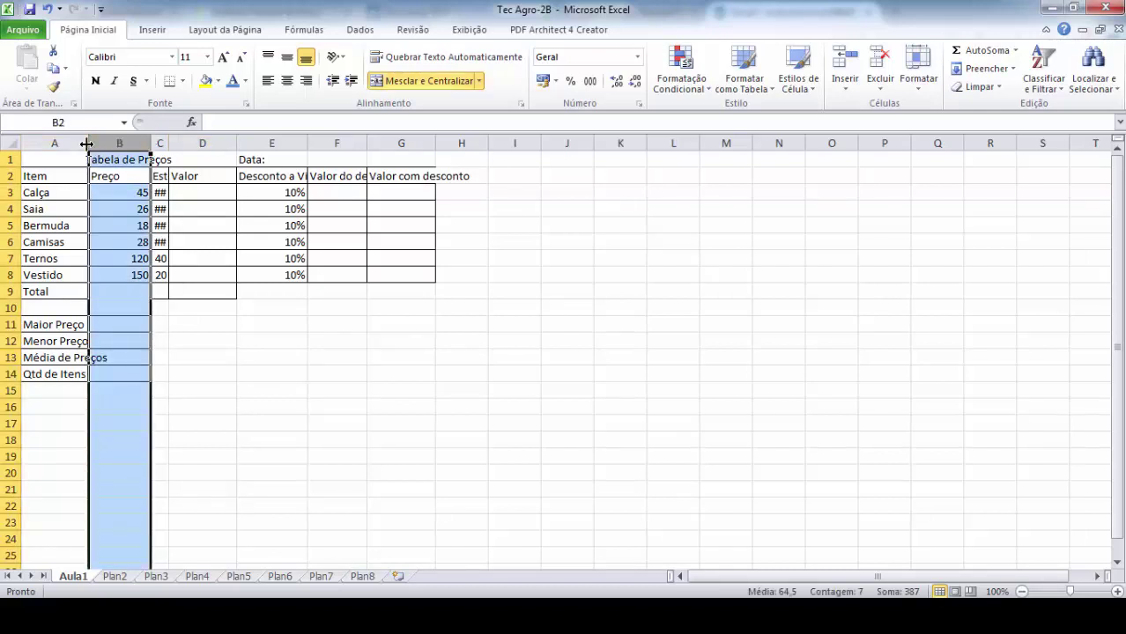
pyautogui.moveTo(88, 145); pyautogui.dragTo(126, 147)
pyautogui.click(325, 419)
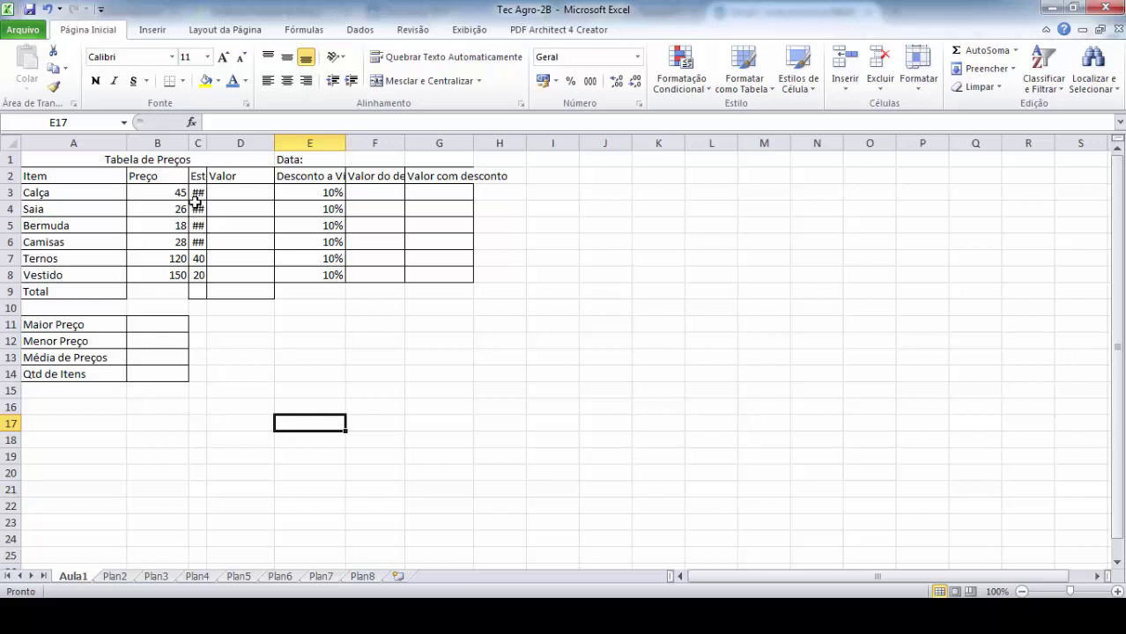
# Step: Check stock quantities in column C and widen the column so the Estoque heading and all numbers fit
pyautogui.click(198, 259)
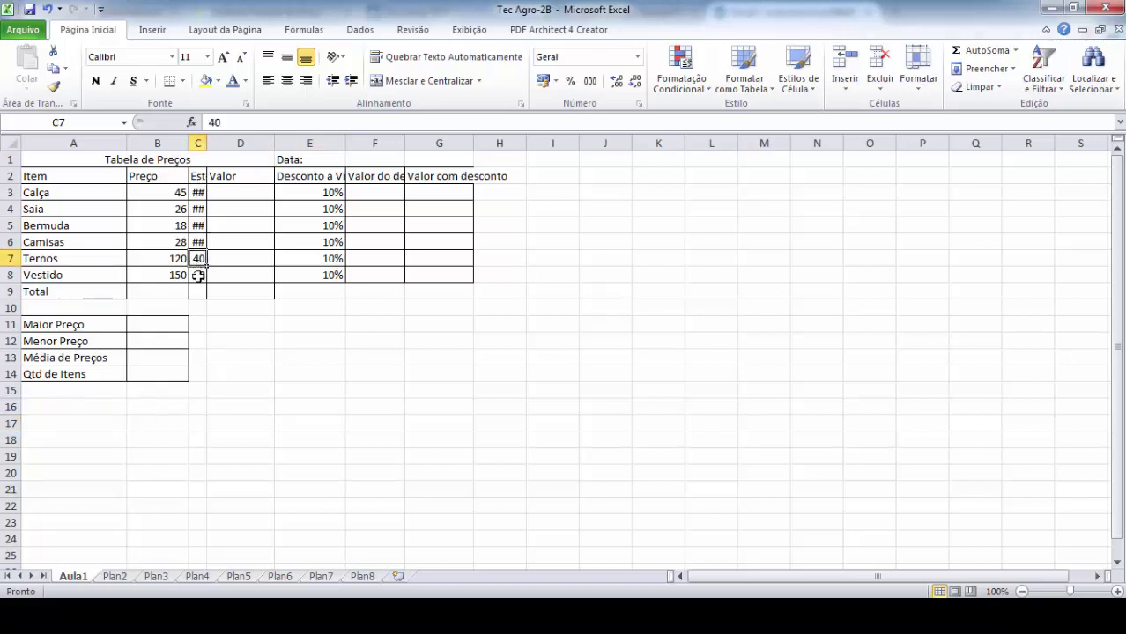
pyautogui.click(198, 275)
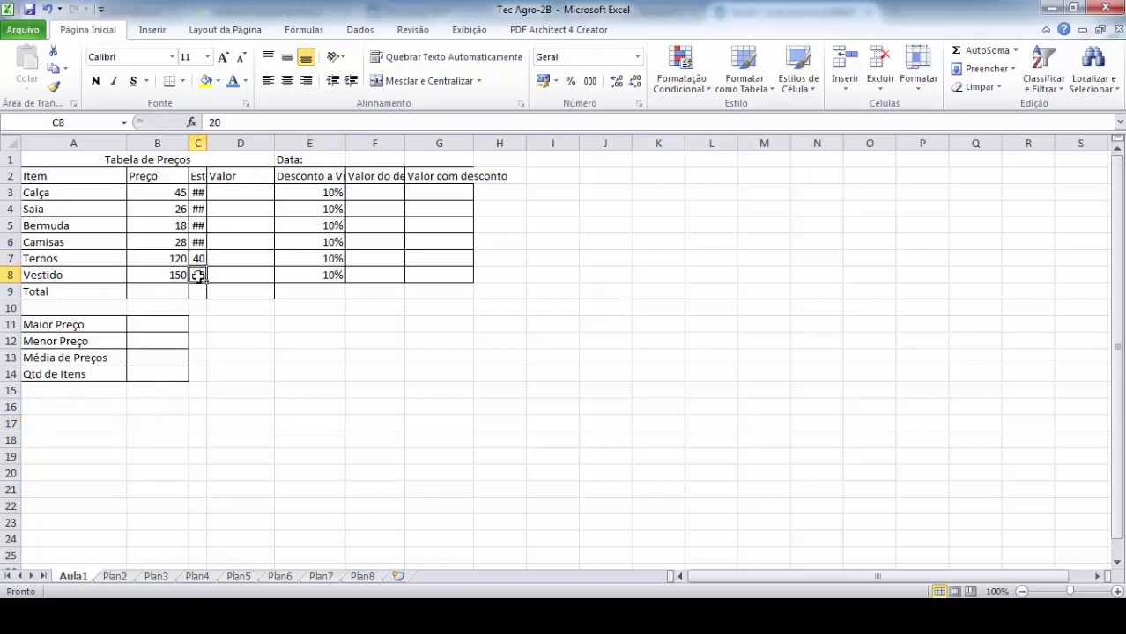
pyautogui.click(198, 191)
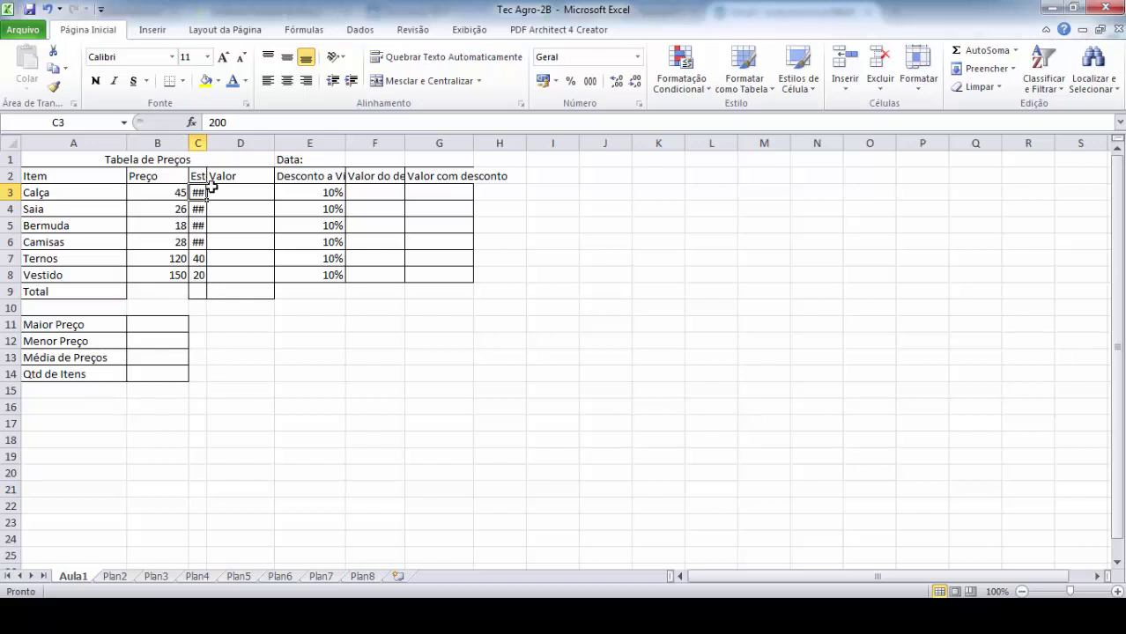
pyautogui.moveTo(207, 139); pyautogui.dragTo(241, 141)
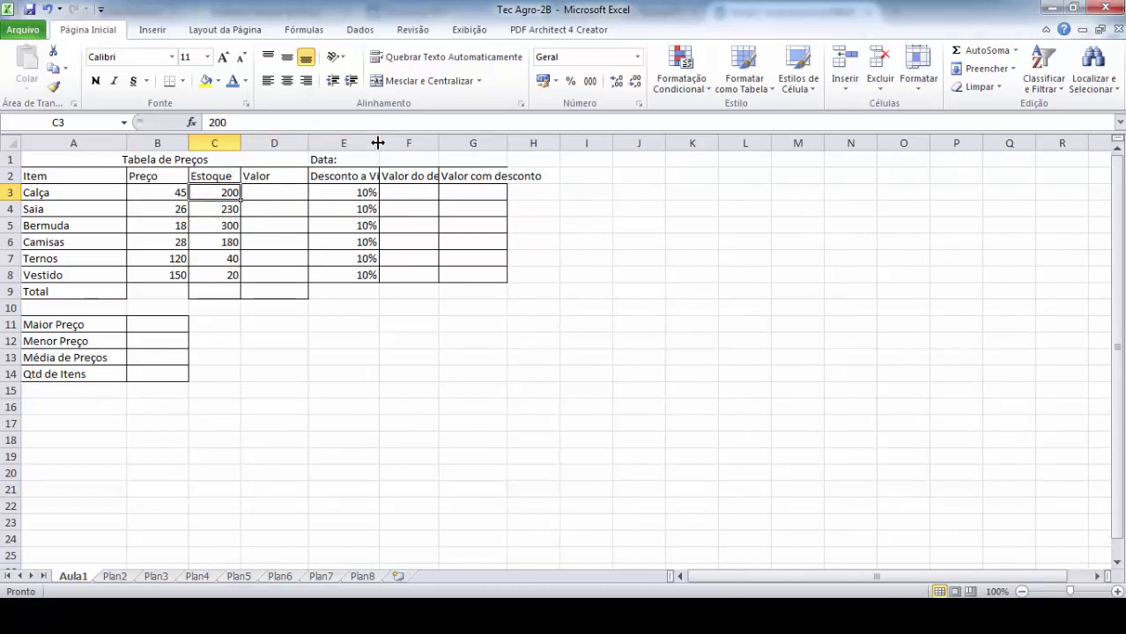
# Step: Widen columns E, F and G to fit their discount headings, trimming column F slightly to its heading
pyautogui.moveTo(377, 142); pyautogui.dragTo(529, 148)
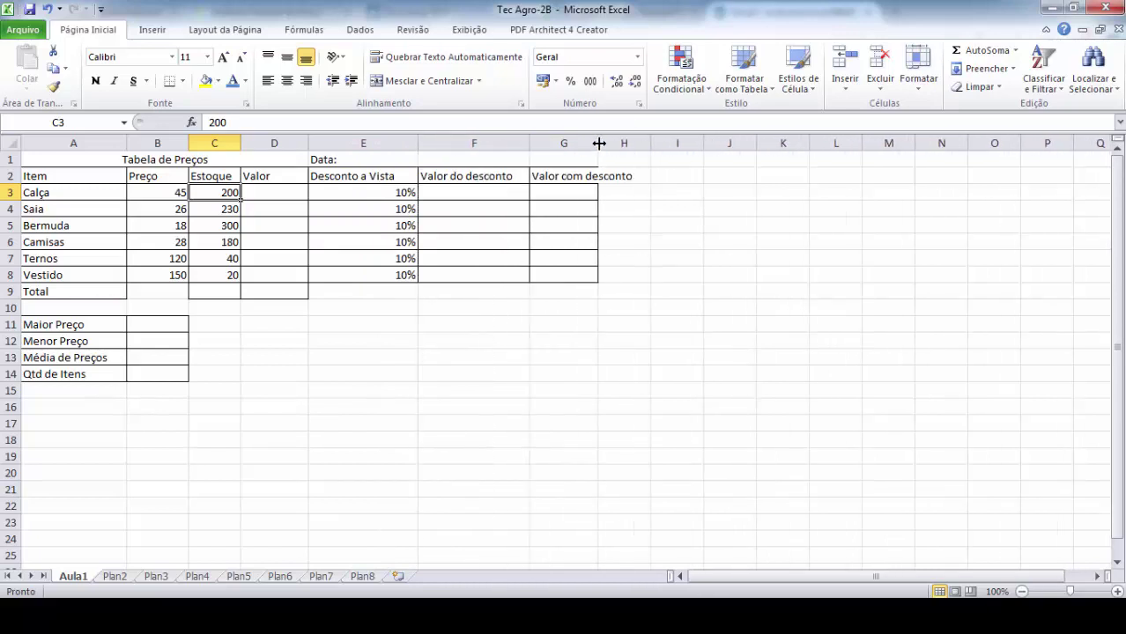
pyautogui.moveTo(598, 144); pyautogui.dragTo(644, 147)
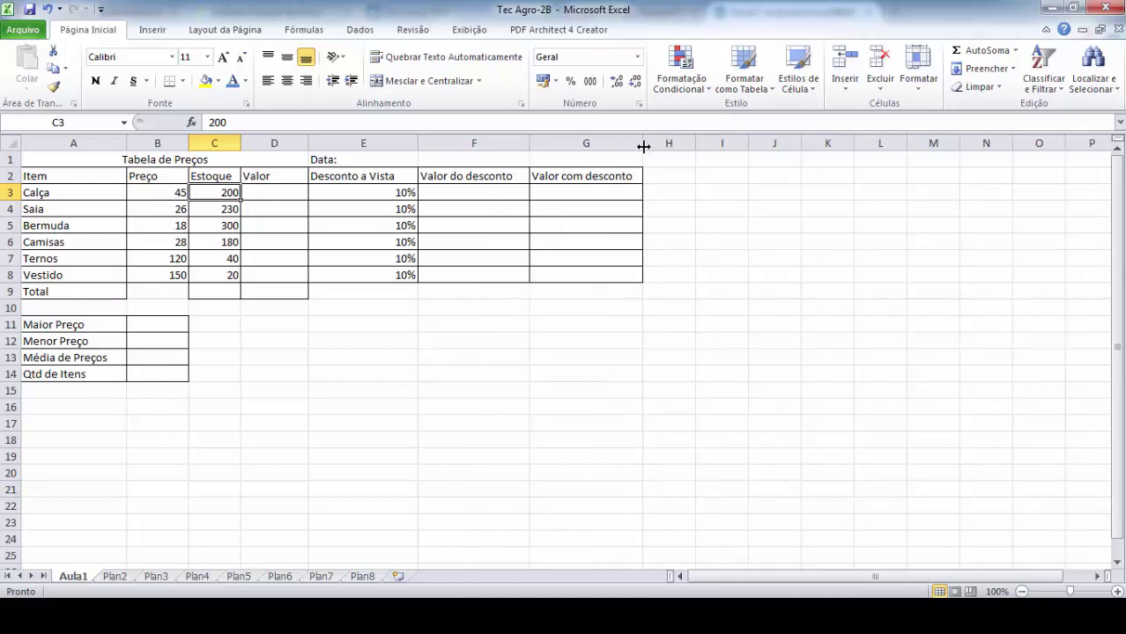
pyautogui.click(534, 310)
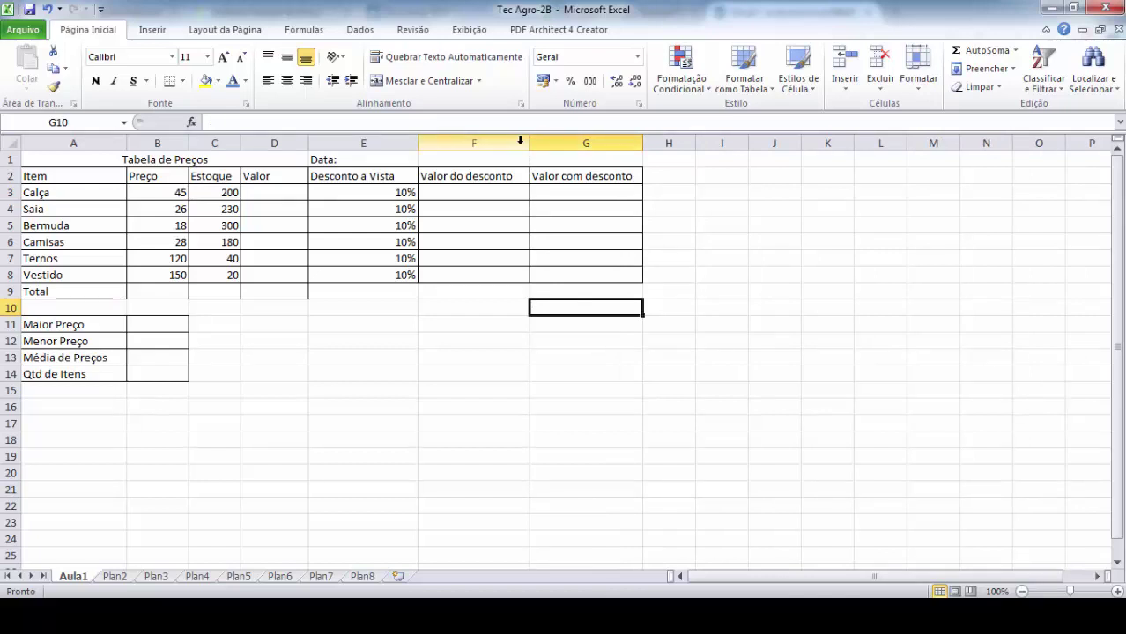
pyautogui.moveTo(531, 144)
pyautogui.mouseDown()
pyautogui.moveTo(518, 144)
pyautogui.moveTo(551, 144)
pyautogui.moveTo(505, 144)
pyautogui.moveTo(570, 143)
pyautogui.moveTo(521, 139)
pyautogui.mouseUp()
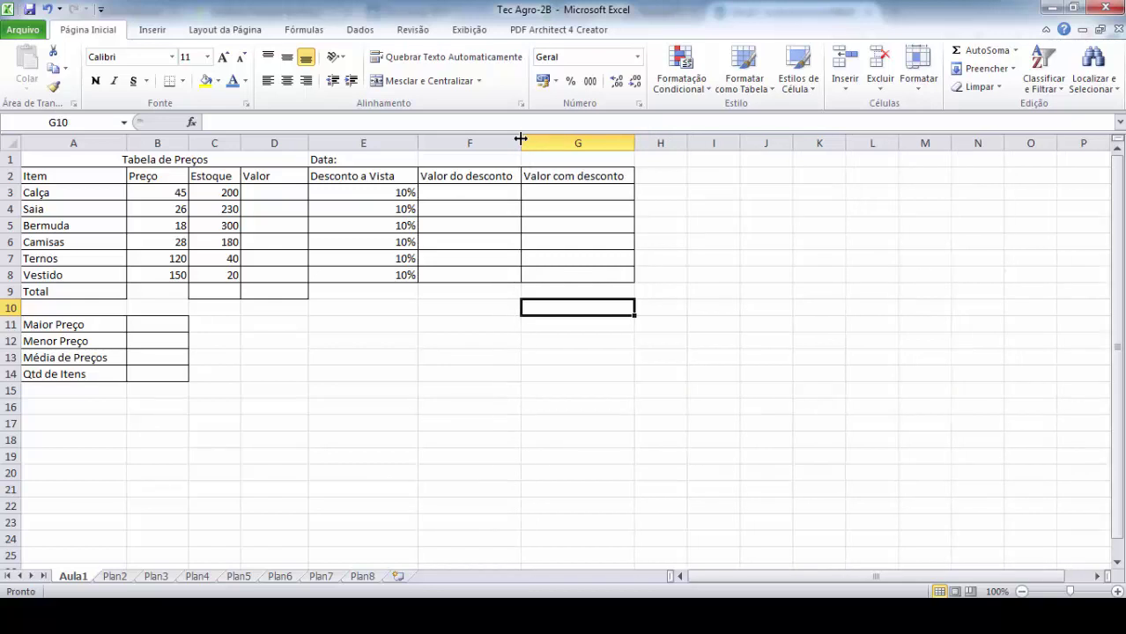
# Step: Undo the recent width changes on columns A to G of the price table
pyautogui.hotkey('ctrl', 'z')
pyautogui.hotkey('ctrl', 'z')
pyautogui.hotkey('ctrl', 'z')
pyautogui.hotkey('ctrl', 'z')
pyautogui.hotkey('ctrl', 'z')
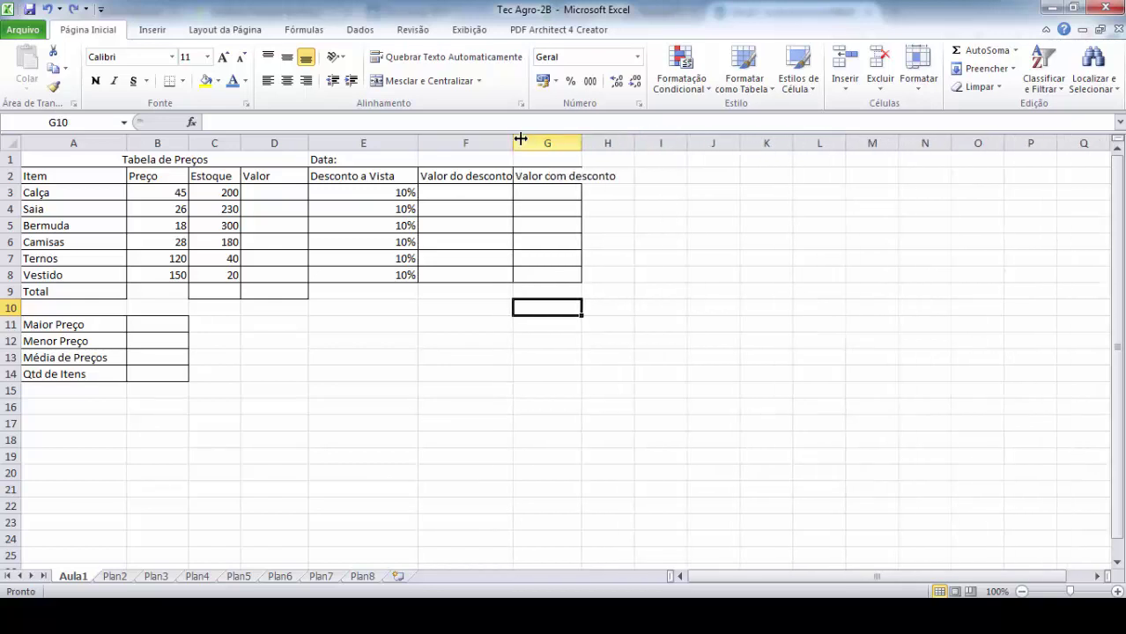
pyautogui.hotkey('ctrl', 'z')
pyautogui.hotkey('ctrl', 'z')
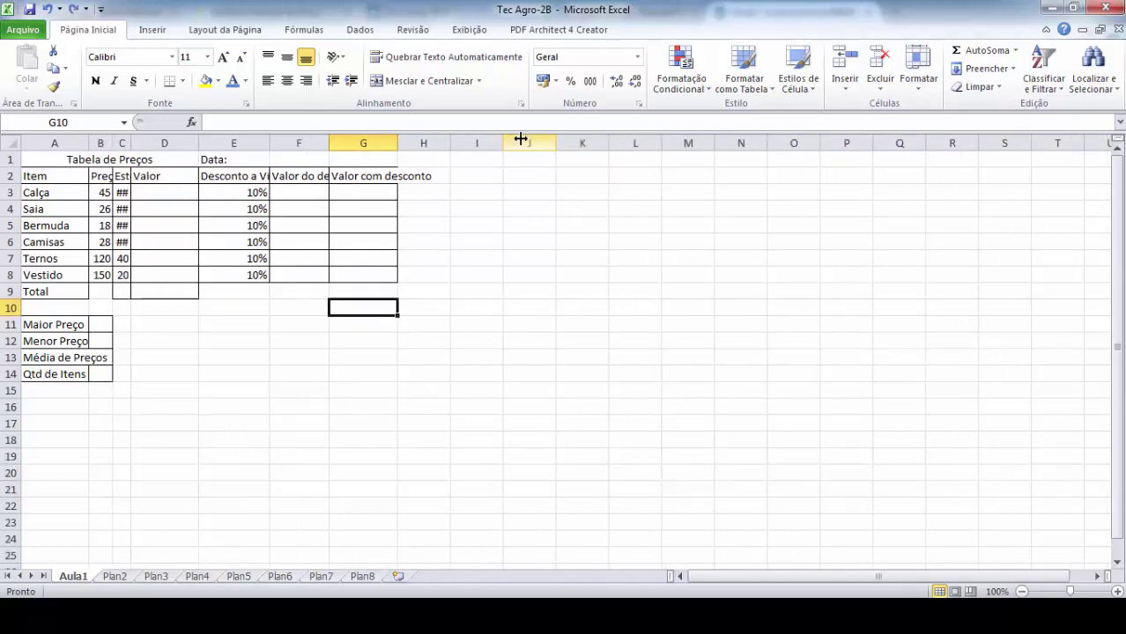
pyautogui.click(310, 339)
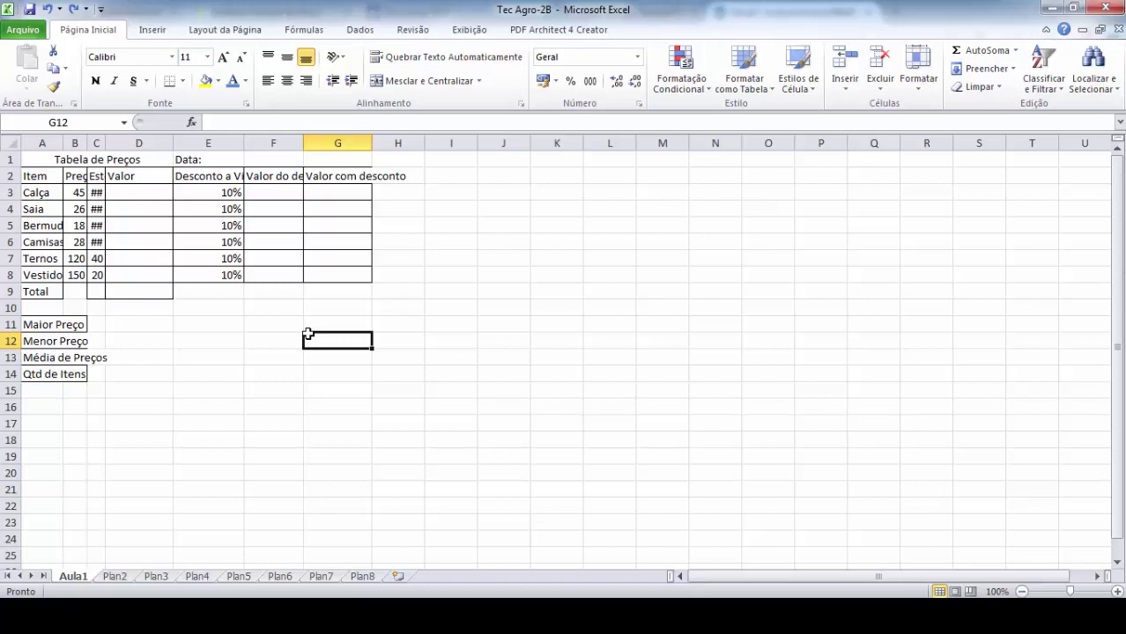
# Step: AutoFit columns A, B and C to the width of their longest entries
pyautogui.doubleClick(63, 143)
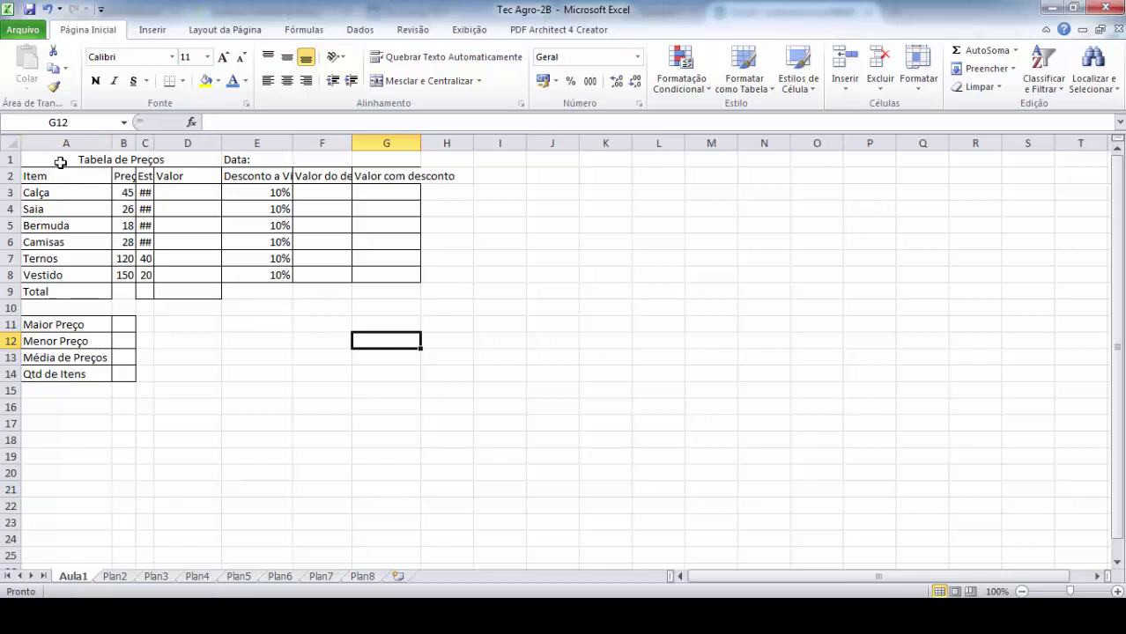
pyautogui.click(63, 144)
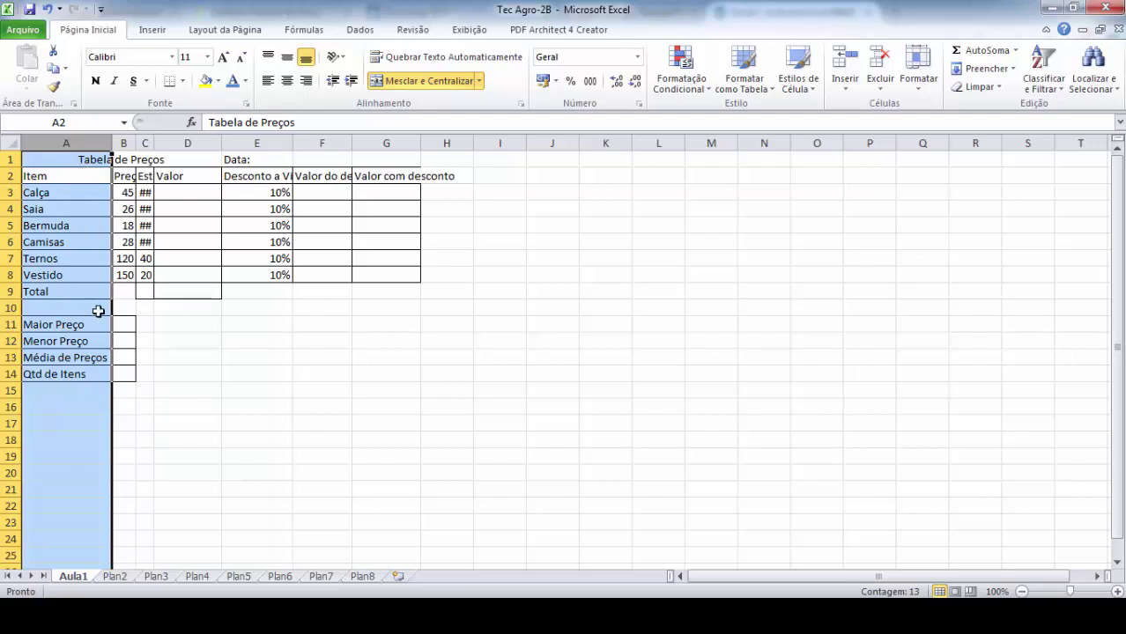
pyautogui.click(202, 231)
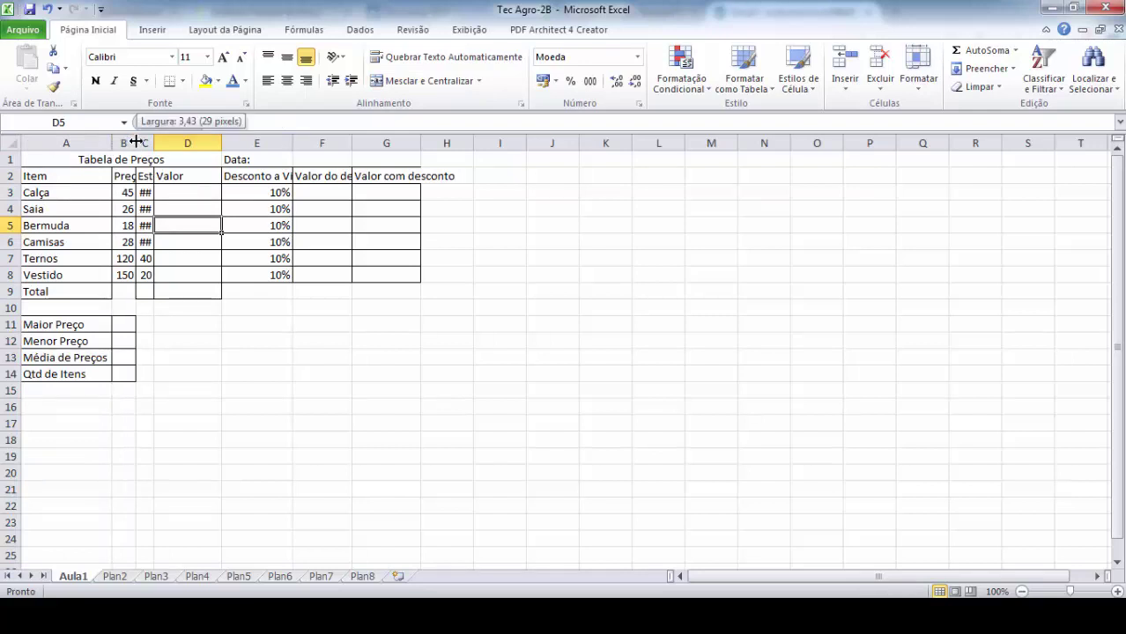
pyautogui.doubleClick(137, 142)
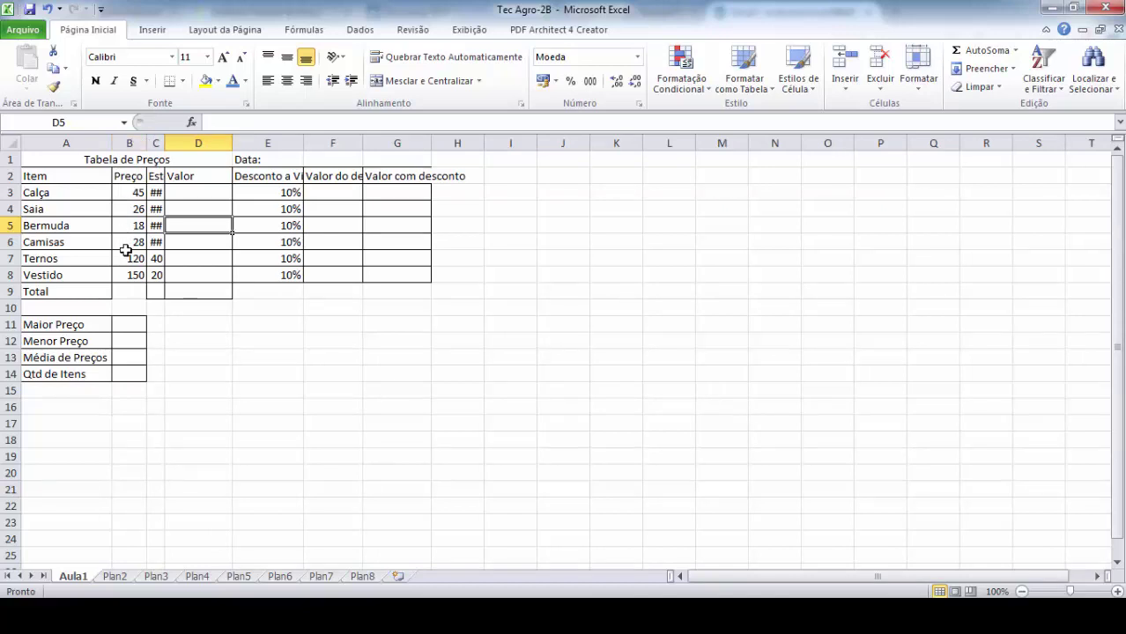
pyautogui.doubleClick(164, 143)
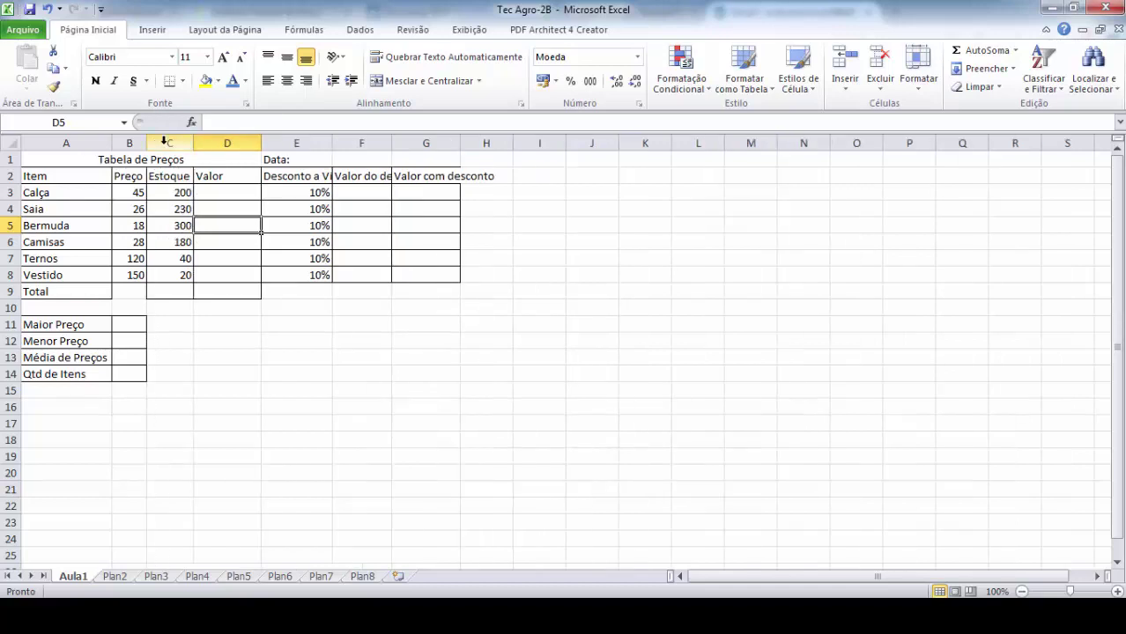
# Step: AutoFit columns D, E, F and G to the width of their headings
pyautogui.doubleClick(261, 143)
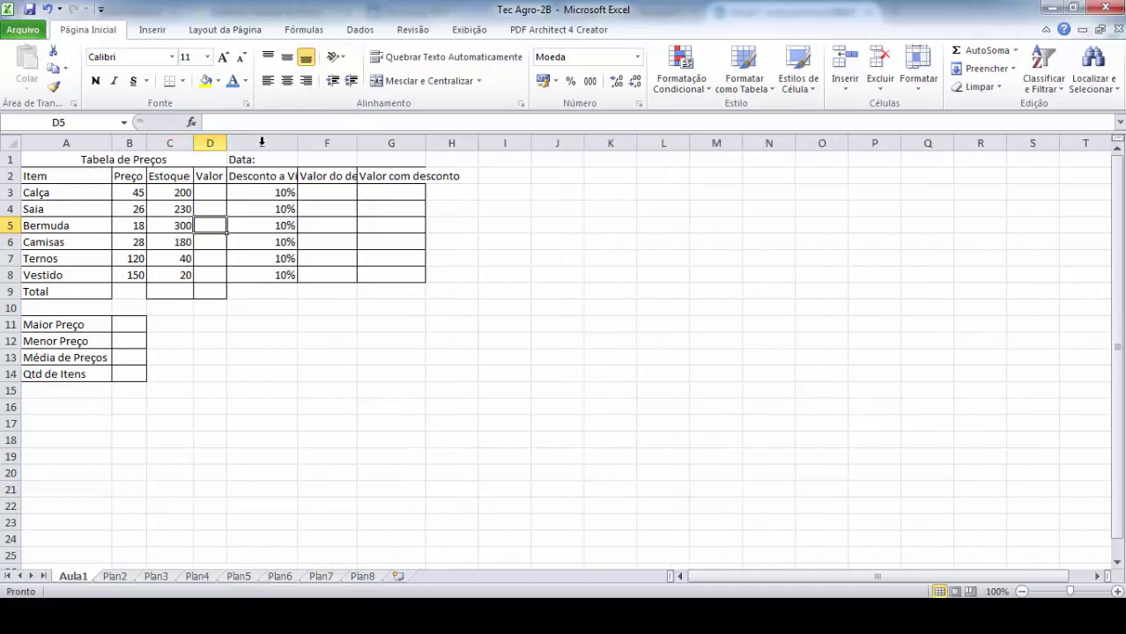
pyautogui.doubleClick(296, 142)
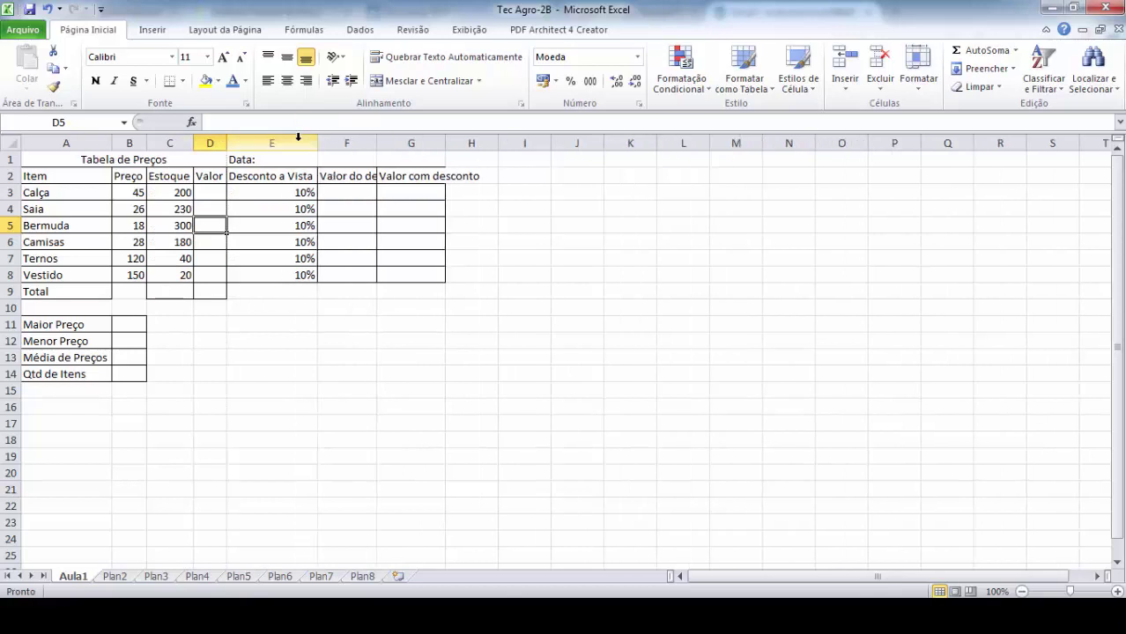
pyautogui.doubleClick(376, 142)
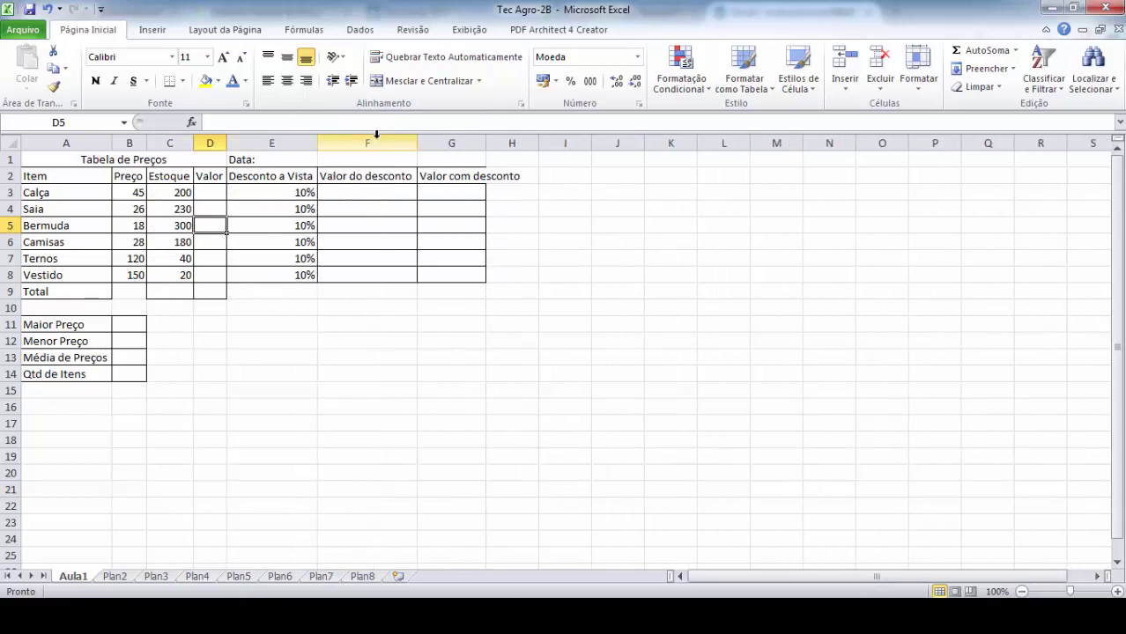
pyautogui.doubleClick(485, 143)
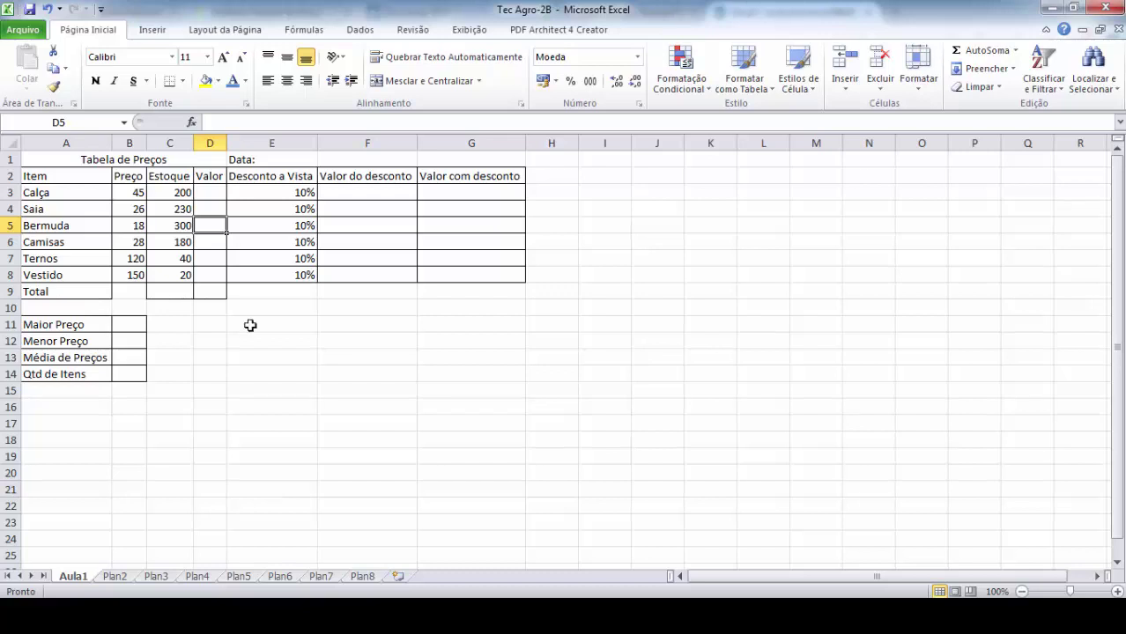
# Step: Enter 2+2 without an equals sign in cell F1, beside the Data: label
pyautogui.click(343, 160)
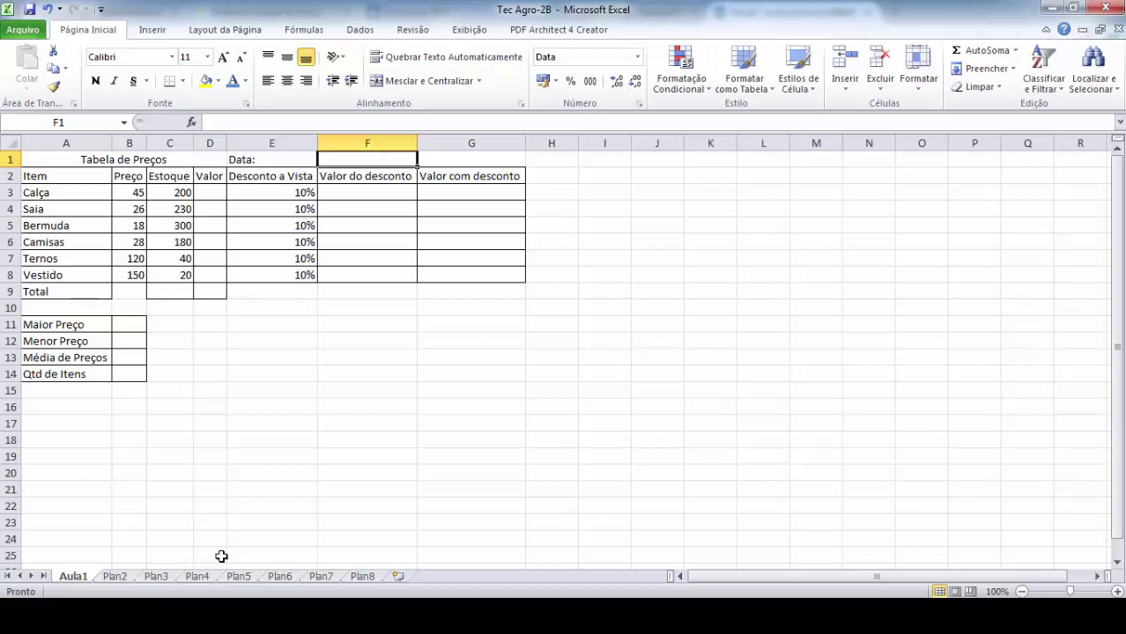
pyautogui.write('=')
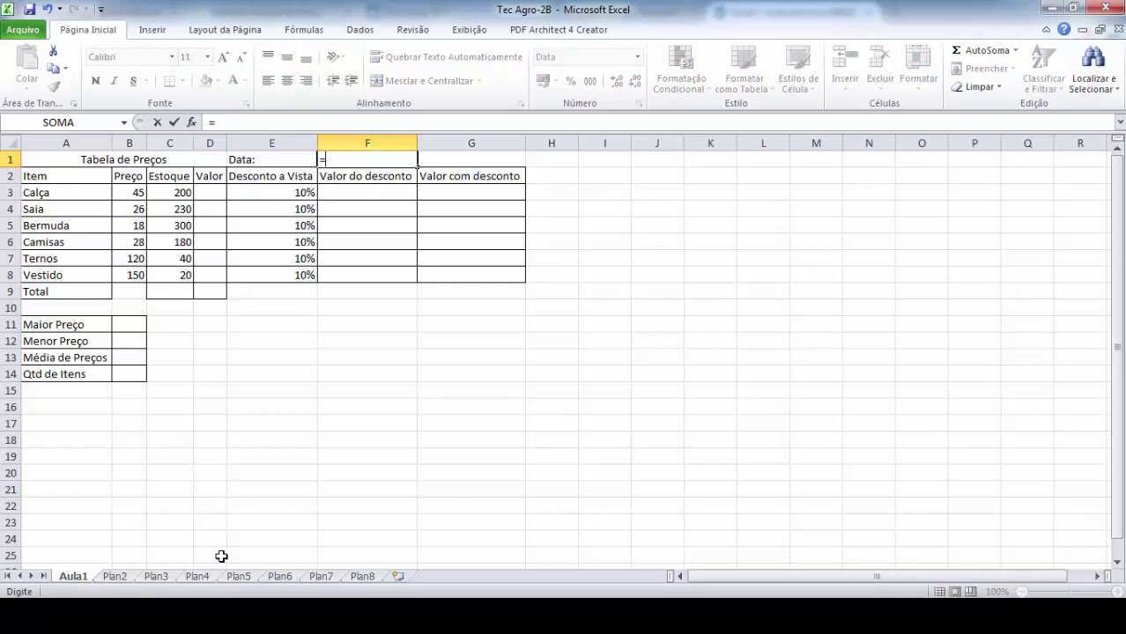
pyautogui.press('BackSpace')
pyautogui.write('2')
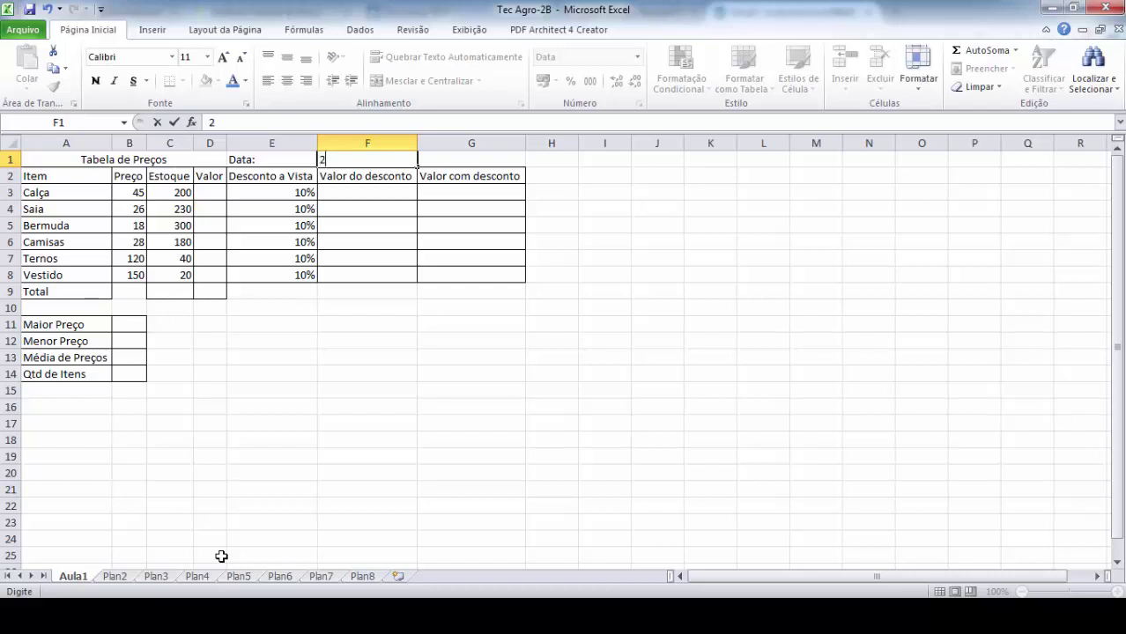
pyautogui.write('+2')
pyautogui.press('Return')
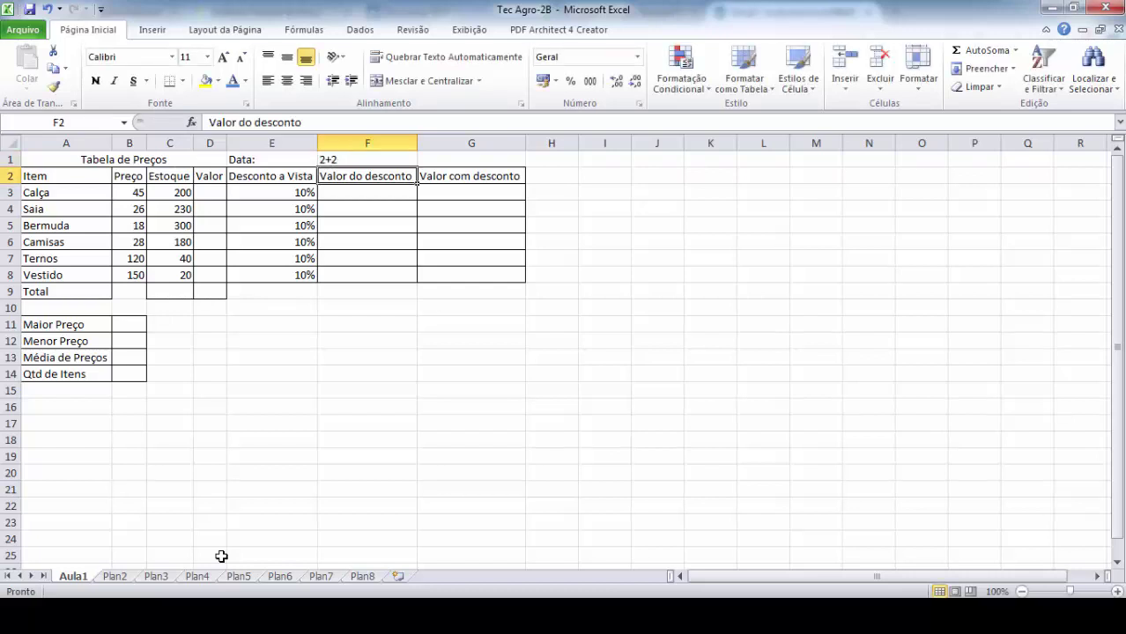
# Step: Replace the content of cell F1 with the formula =2+2, and clear the cell
pyautogui.press('Up')
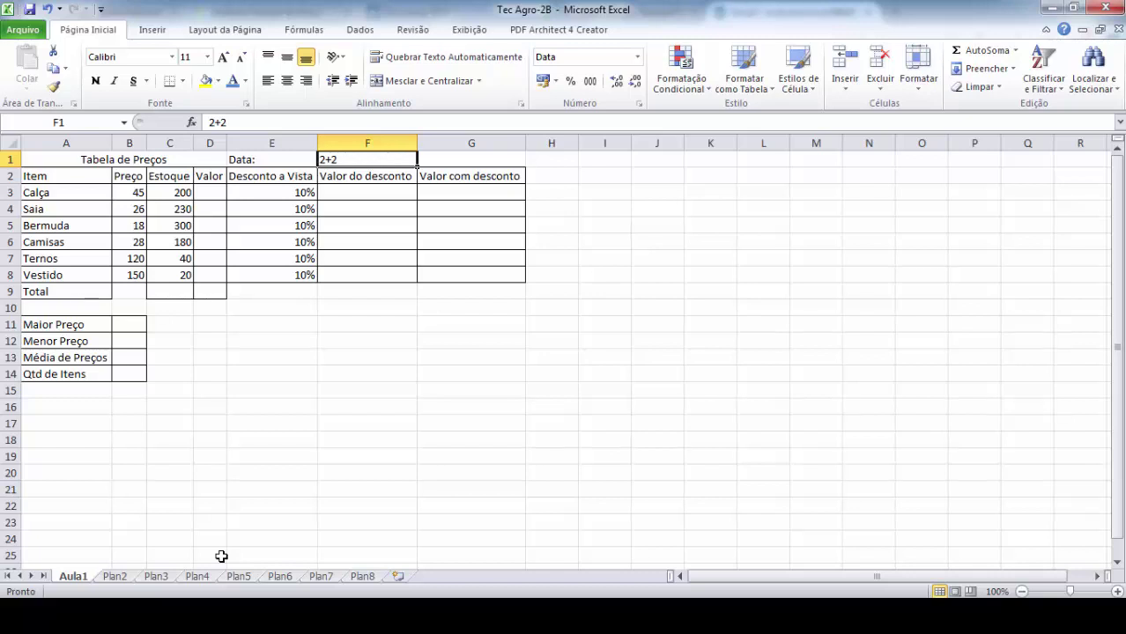
pyautogui.write('=')
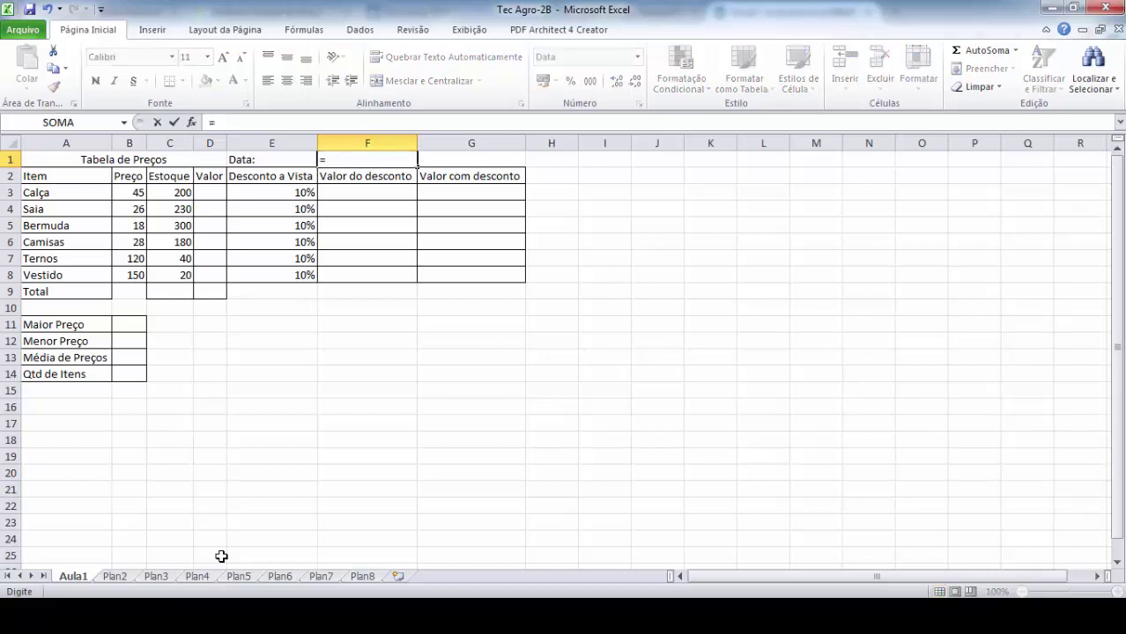
pyautogui.write('2+2')
pyautogui.press('Return')
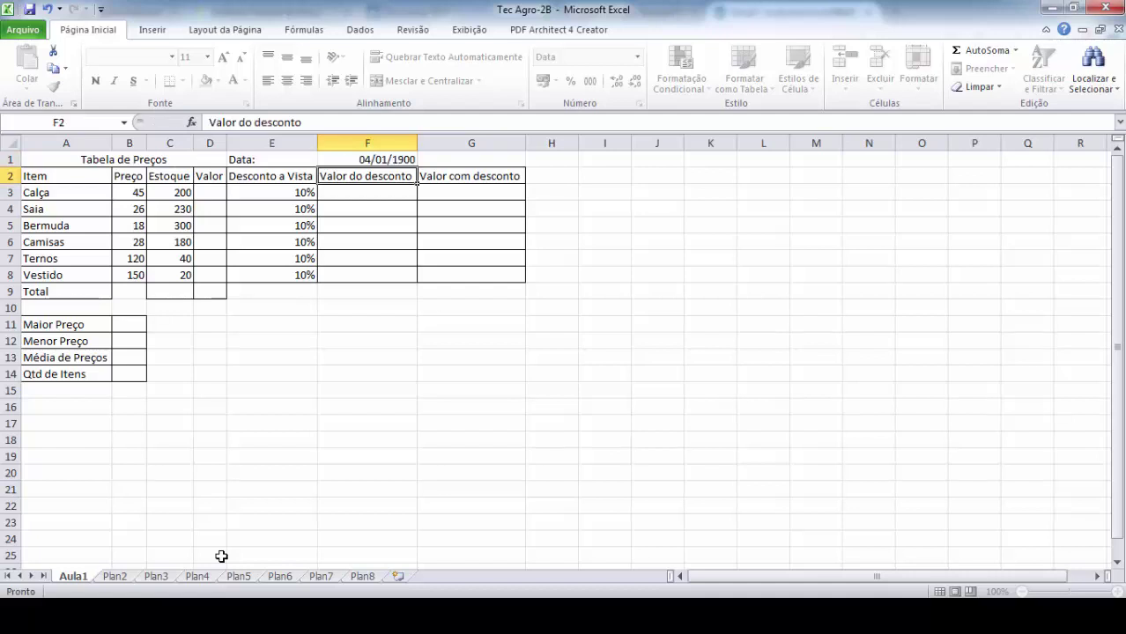
pyautogui.press('Up')
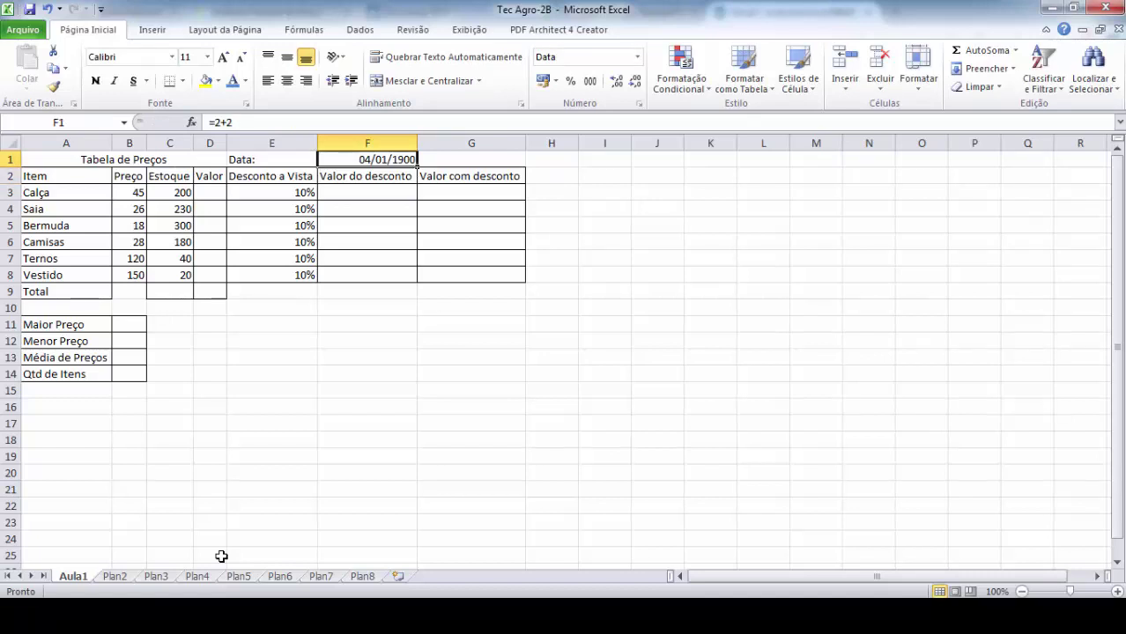
pyautogui.press('Delete')
pyautogui.click(735, 206)
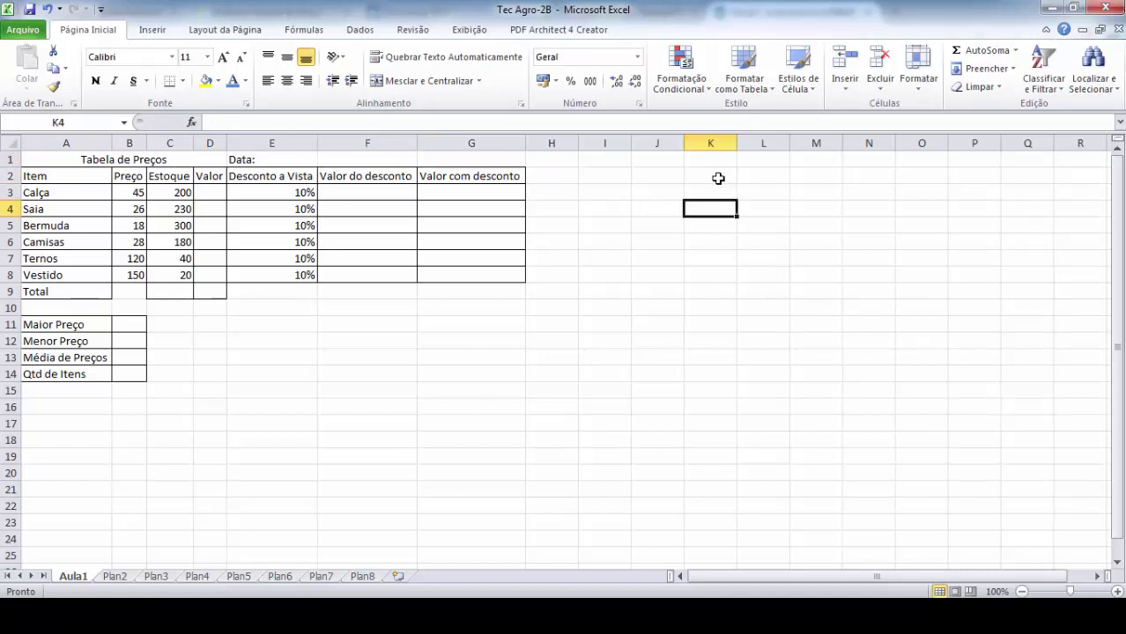
# Step: Enter the formula =2+2 in the empty cell J1, review it and clear the cell
pyautogui.click(352, 158)
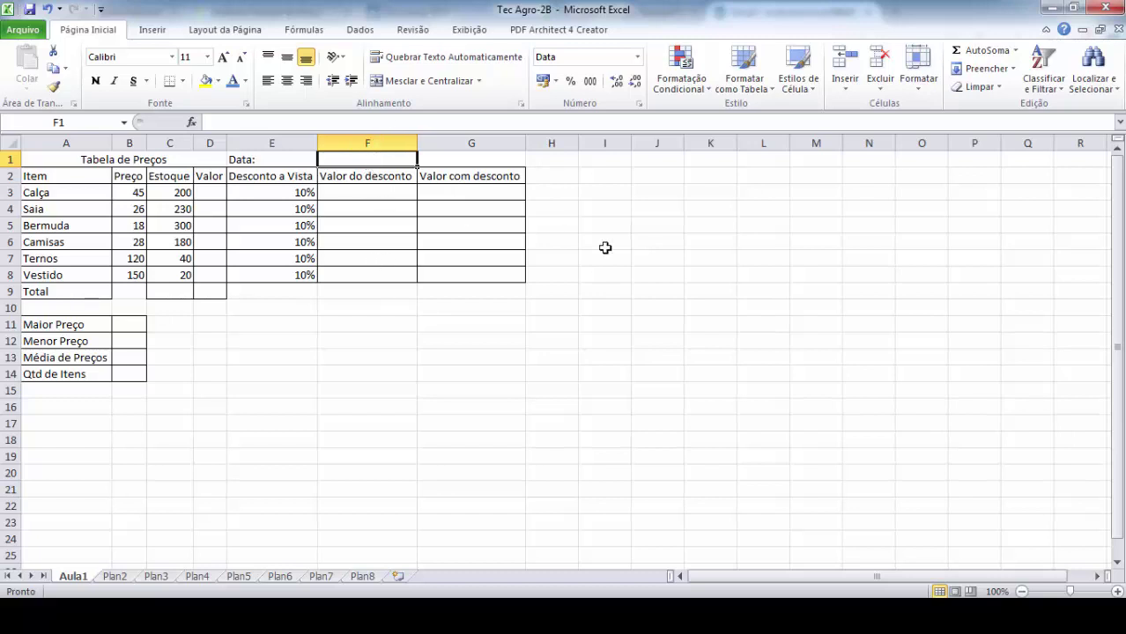
pyautogui.click(669, 163)
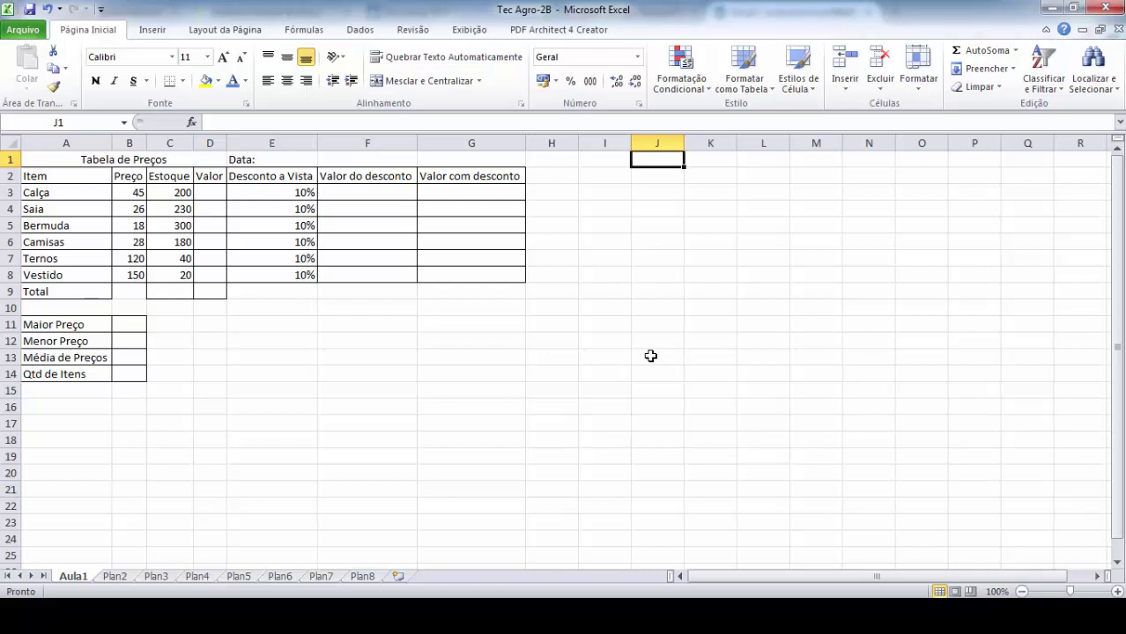
pyautogui.write('=2+2')
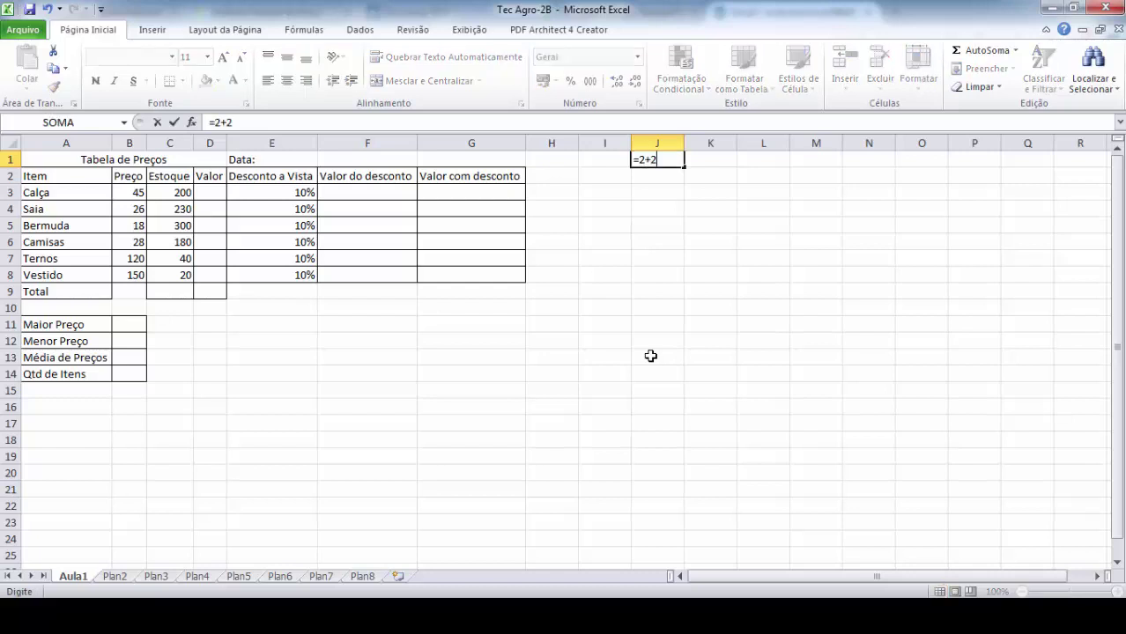
pyautogui.press('Return')
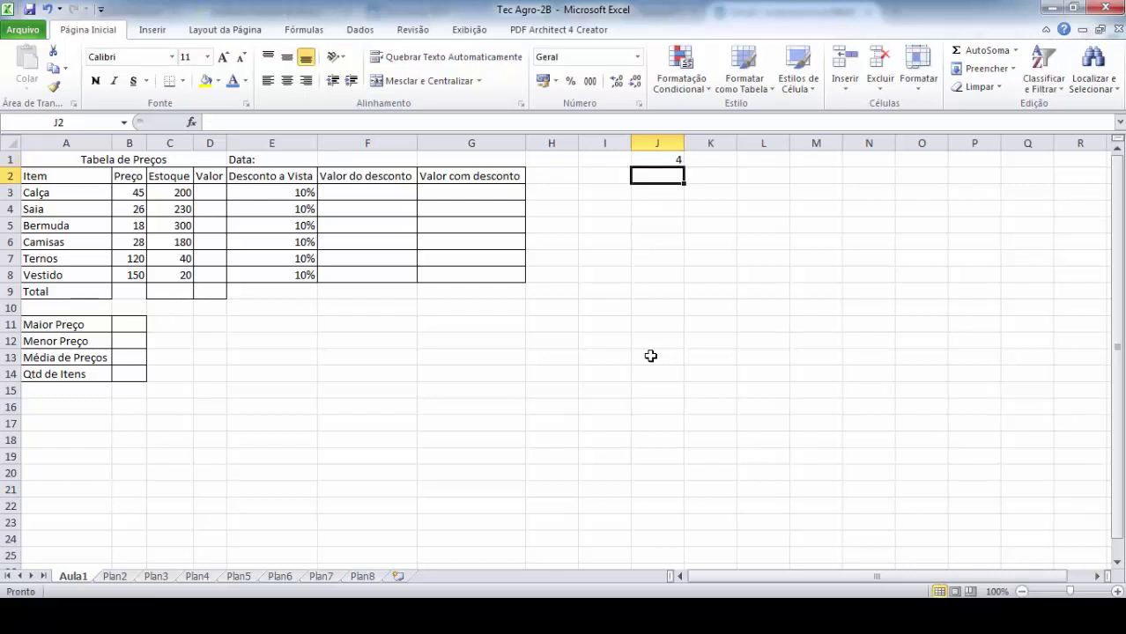
pyautogui.click(663, 162)
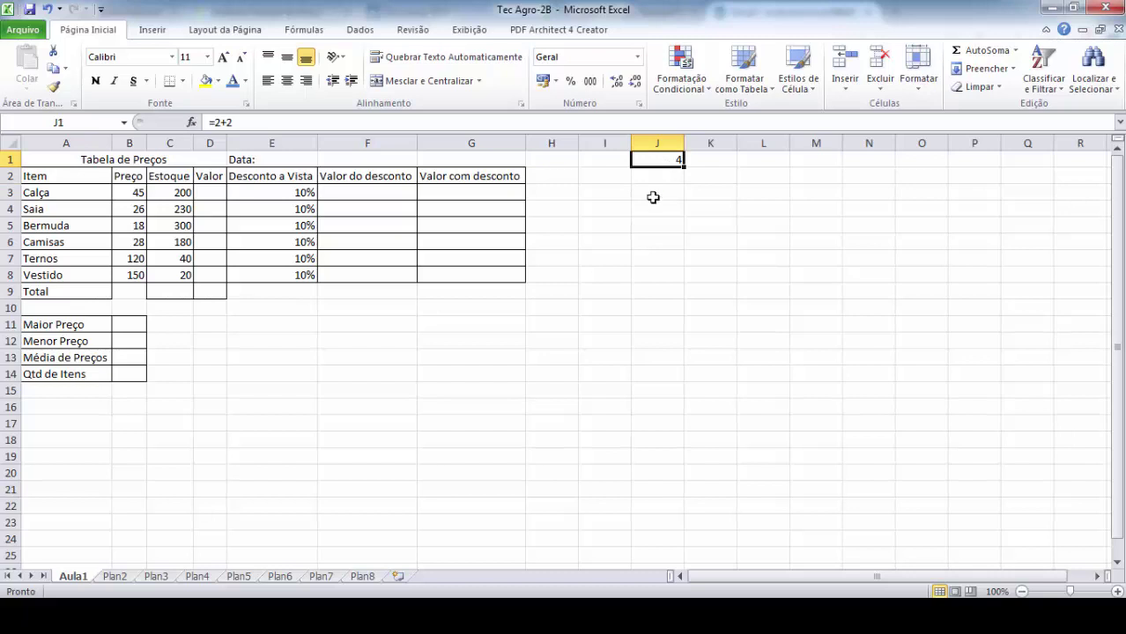
pyautogui.click(659, 242)
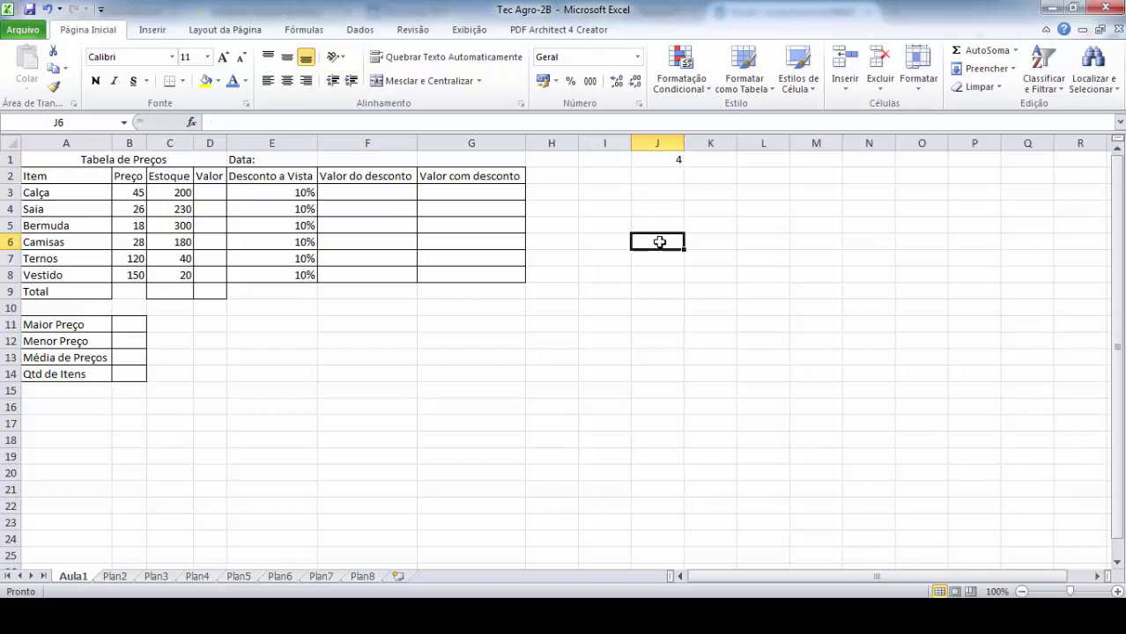
pyautogui.click(664, 164)
pyautogui.press('Delete')
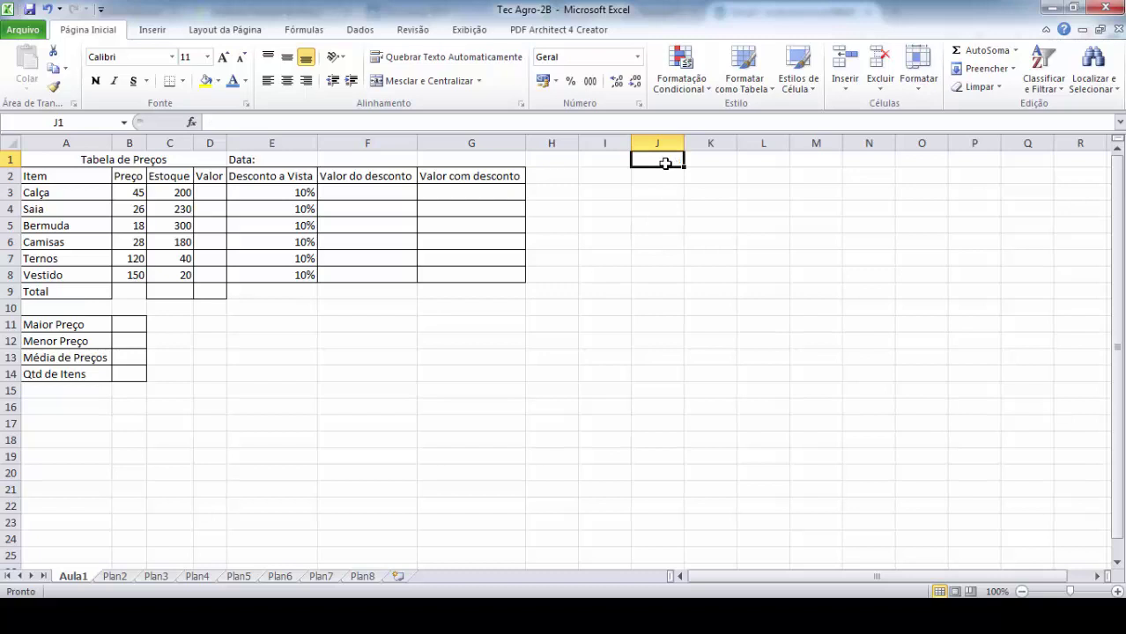
# Step: Check the number format options for cell F1, and enter the formula =2+2 there
pyautogui.click(337, 159)
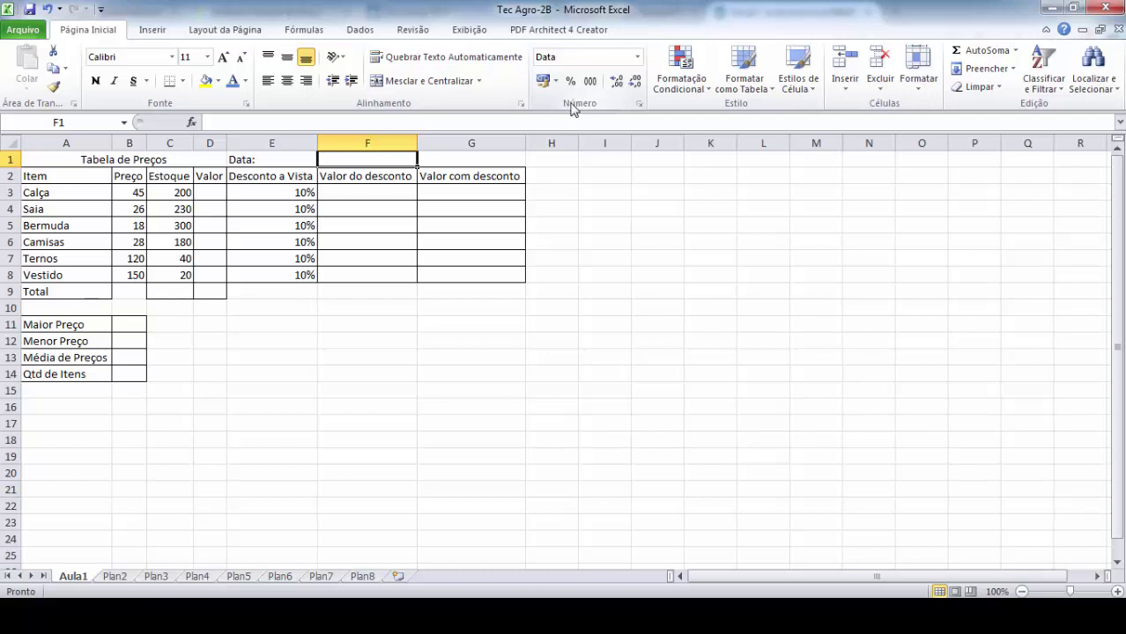
pyautogui.click(639, 59)
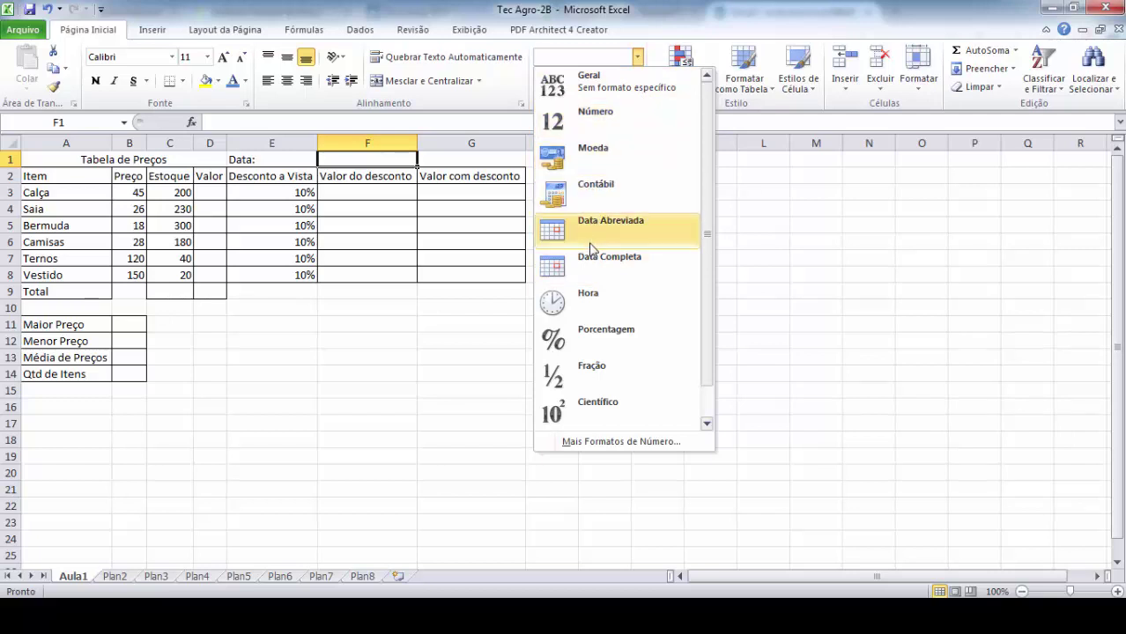
pyautogui.click(854, 191)
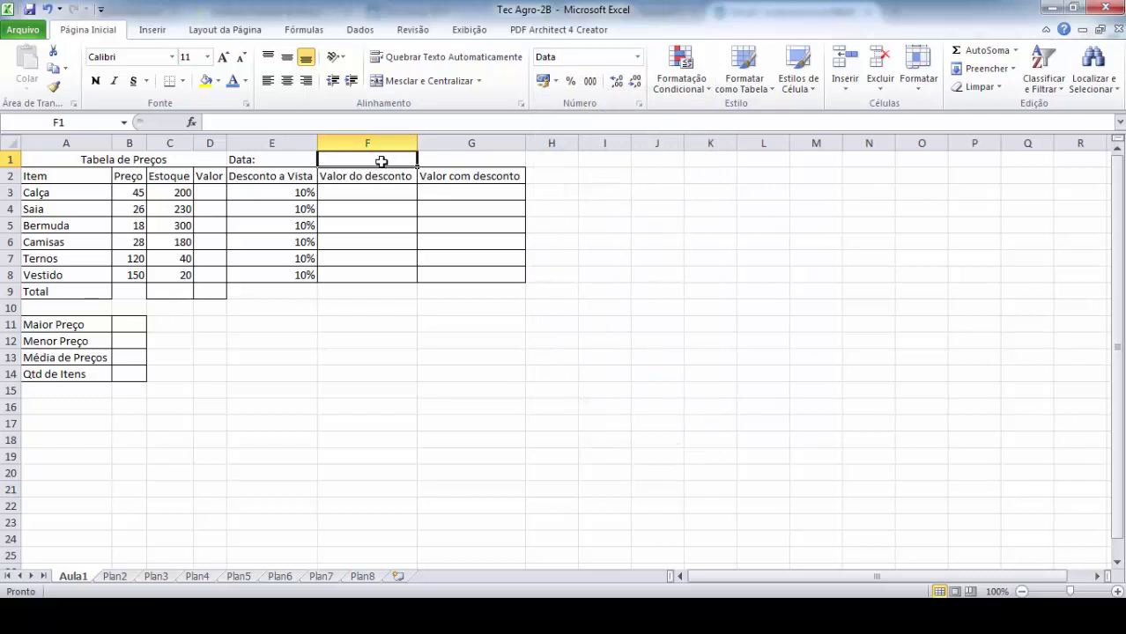
pyautogui.write('=2+2')
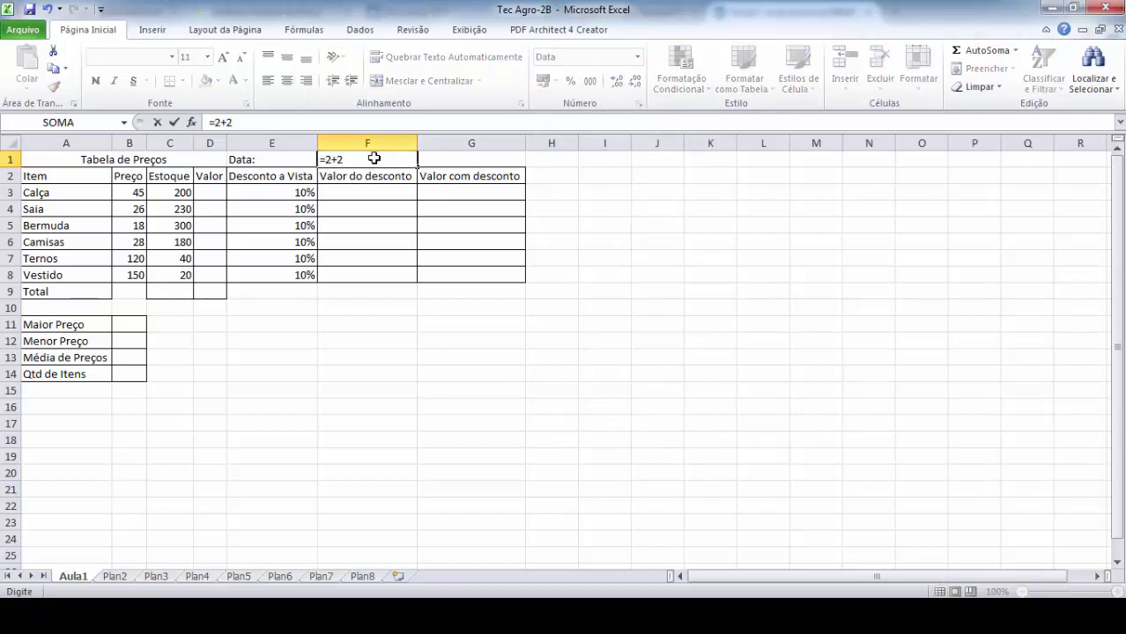
pyautogui.press('Return')
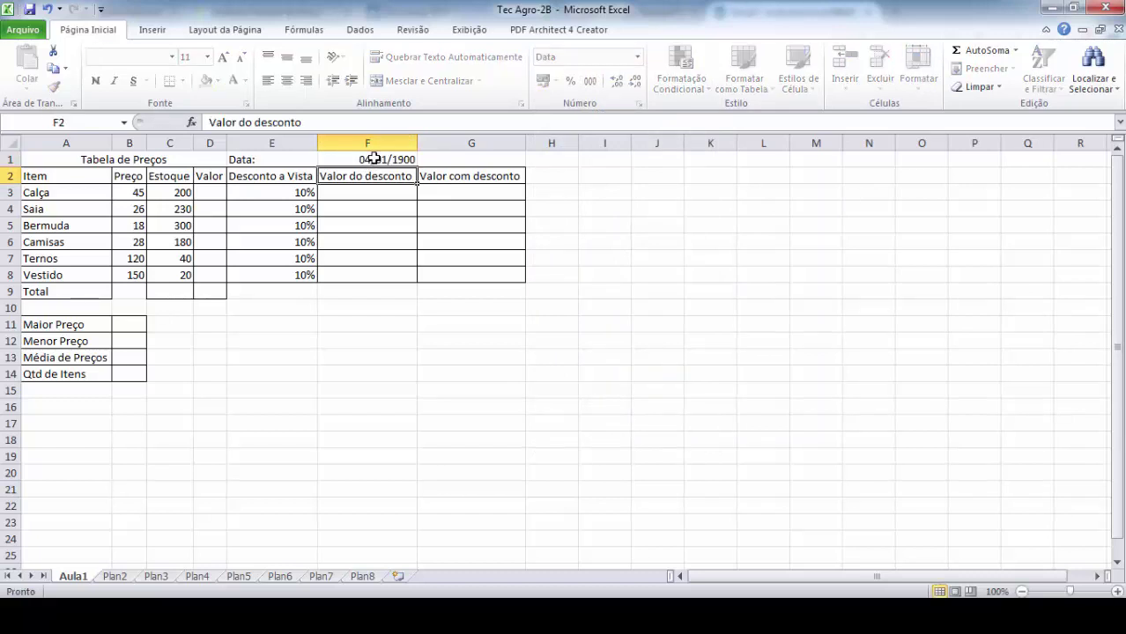
pyautogui.click(374, 159)
pyautogui.doubleClick(375, 159)
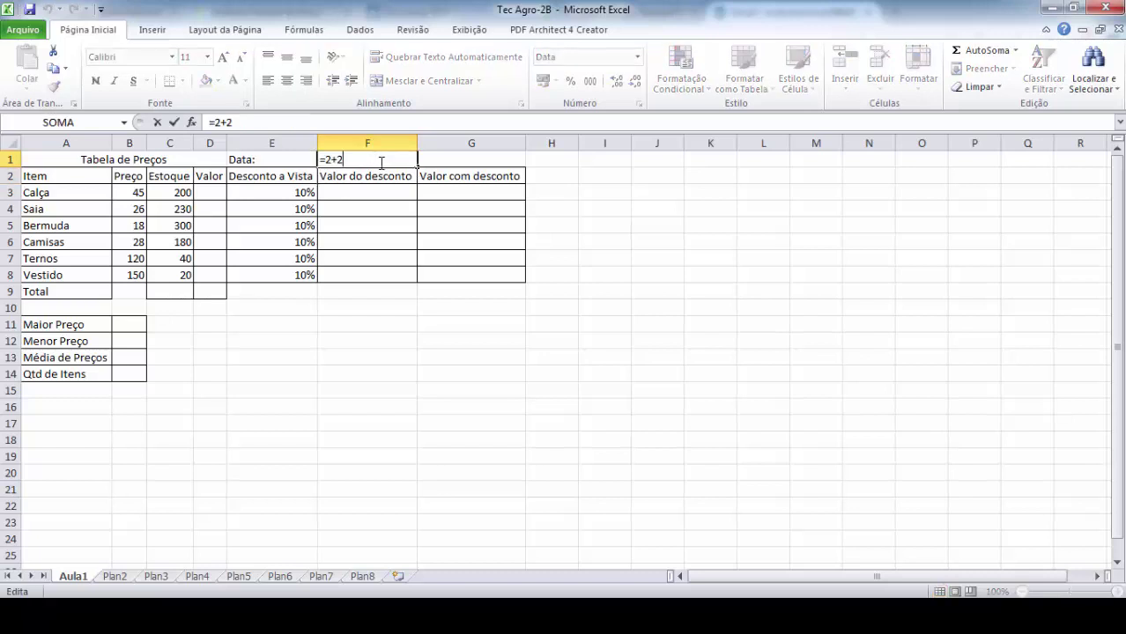
pyautogui.click(444, 350)
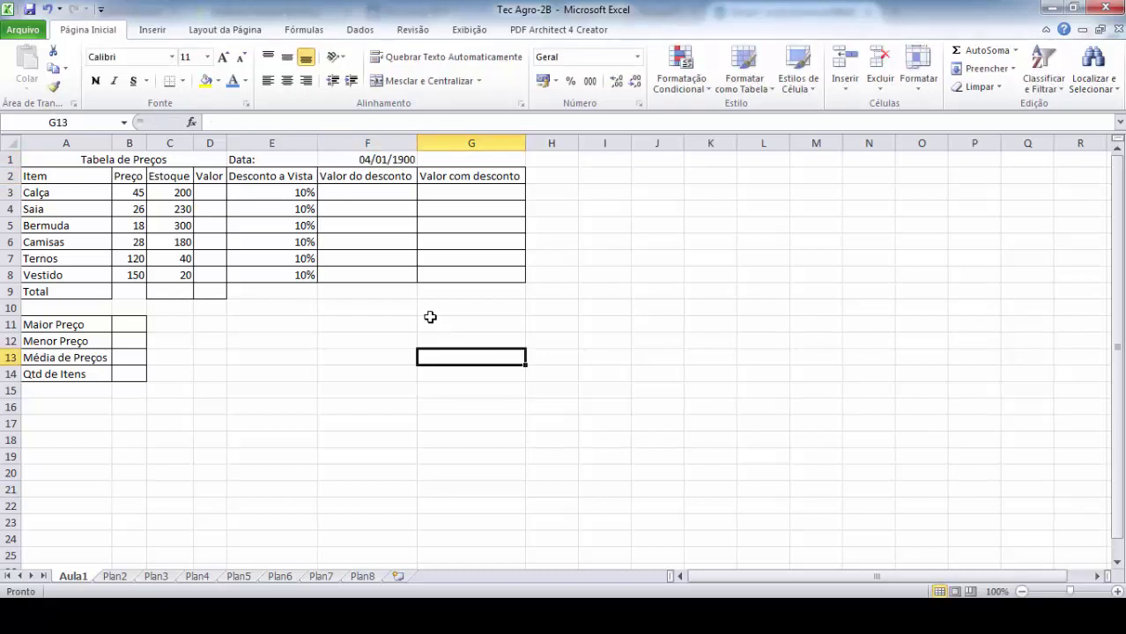
# Step: Format the =2+2 result in cell F1 as Número, then change its format to Geral
pyautogui.click(379, 159)
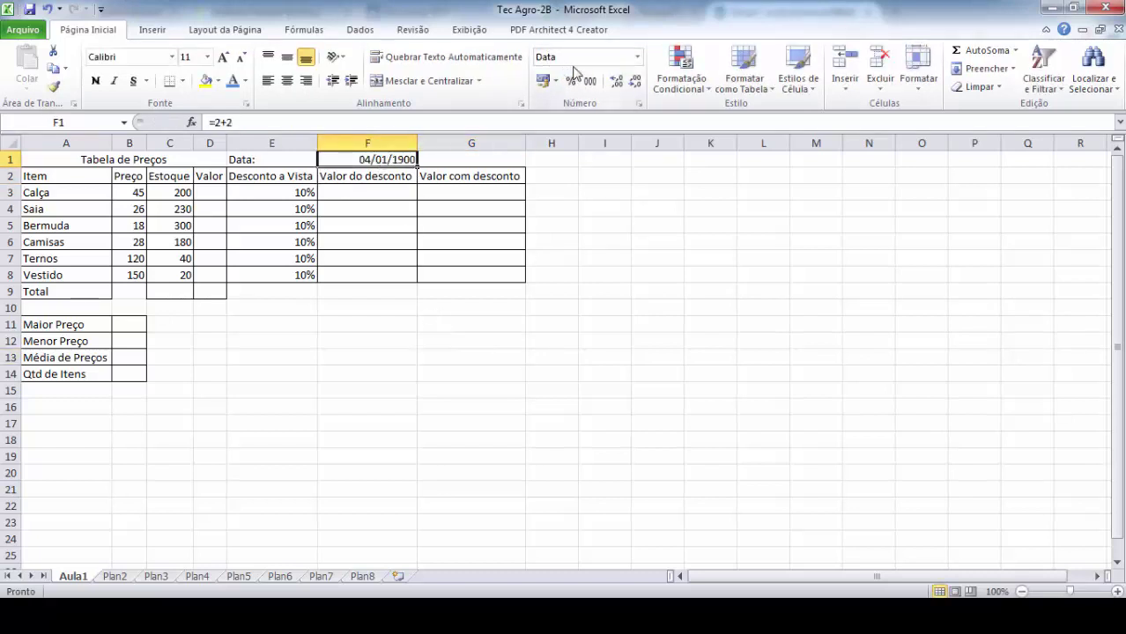
pyautogui.click(637, 57)
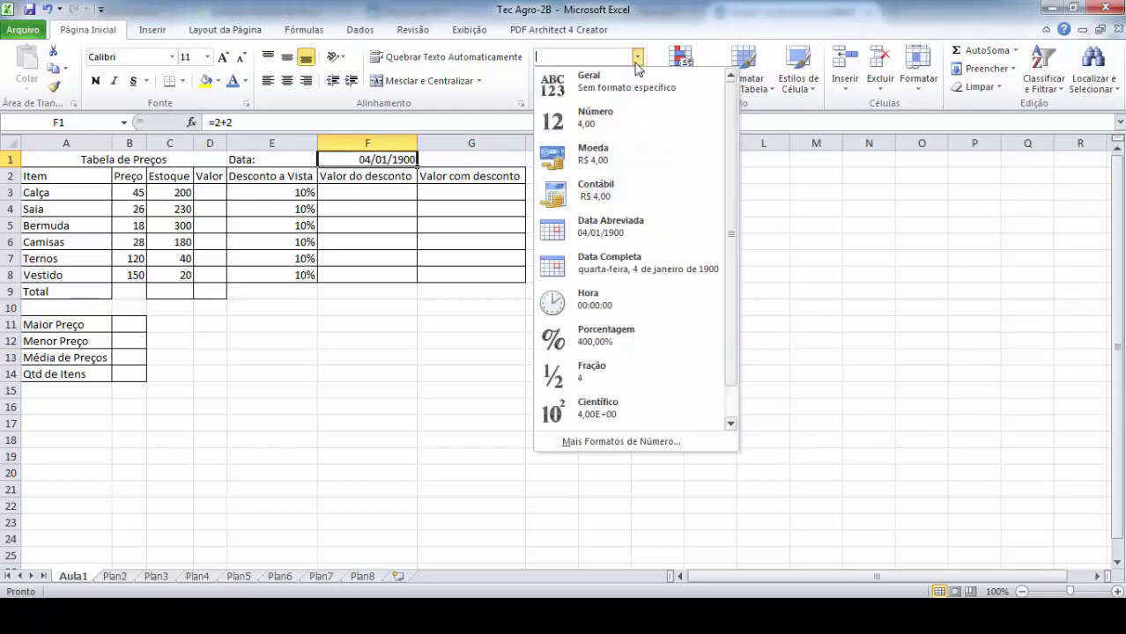
pyautogui.click(598, 129)
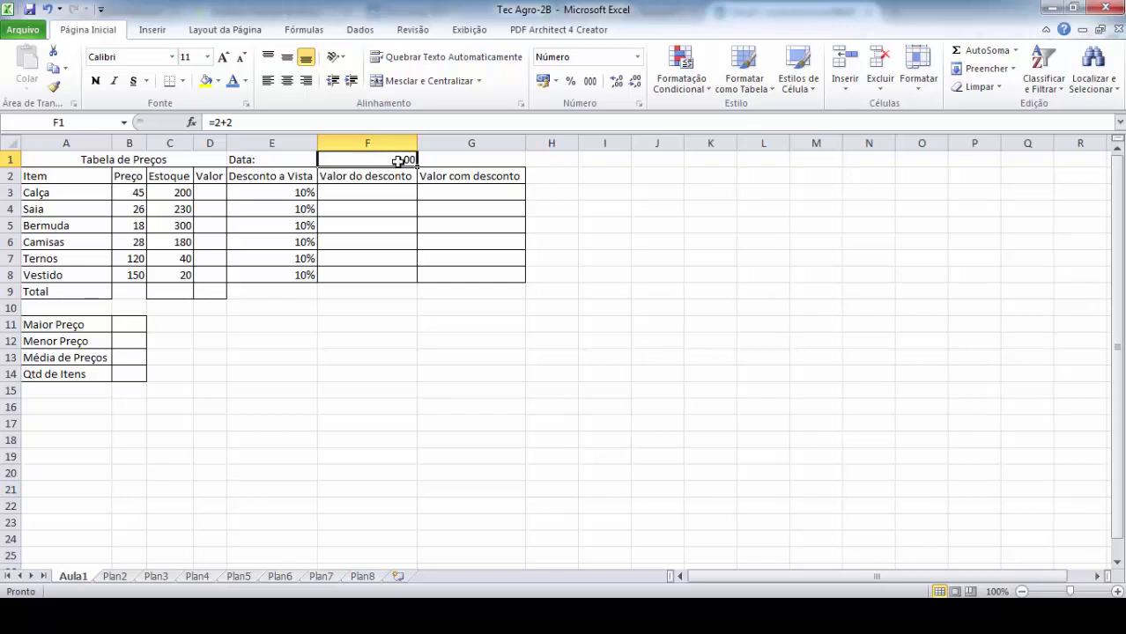
pyautogui.click(638, 64)
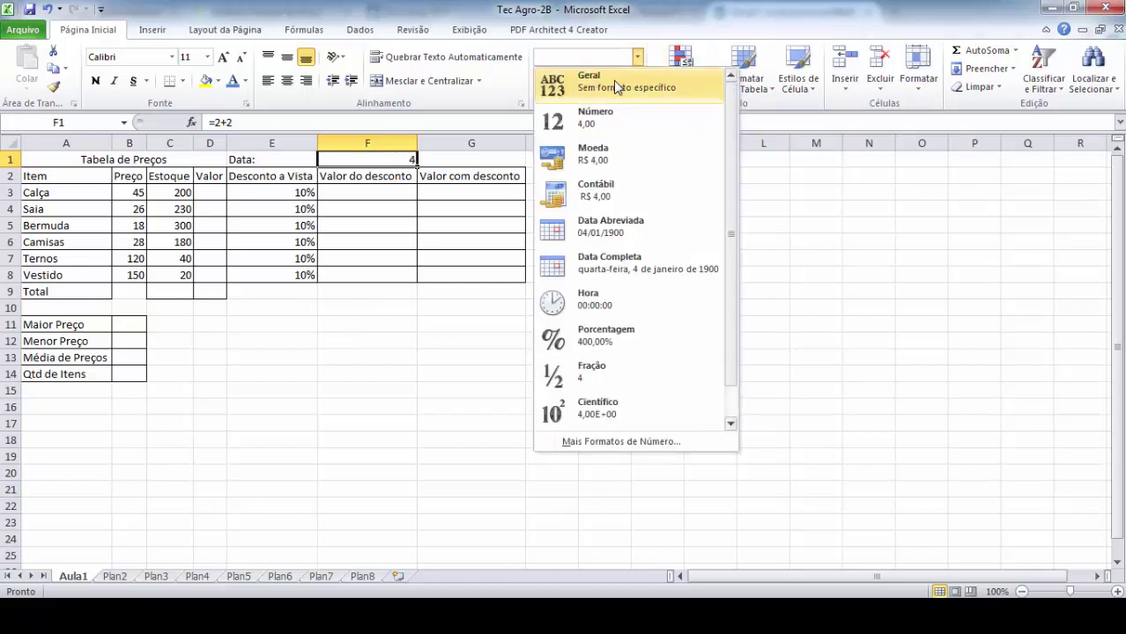
pyautogui.click(613, 80)
pyautogui.click(402, 329)
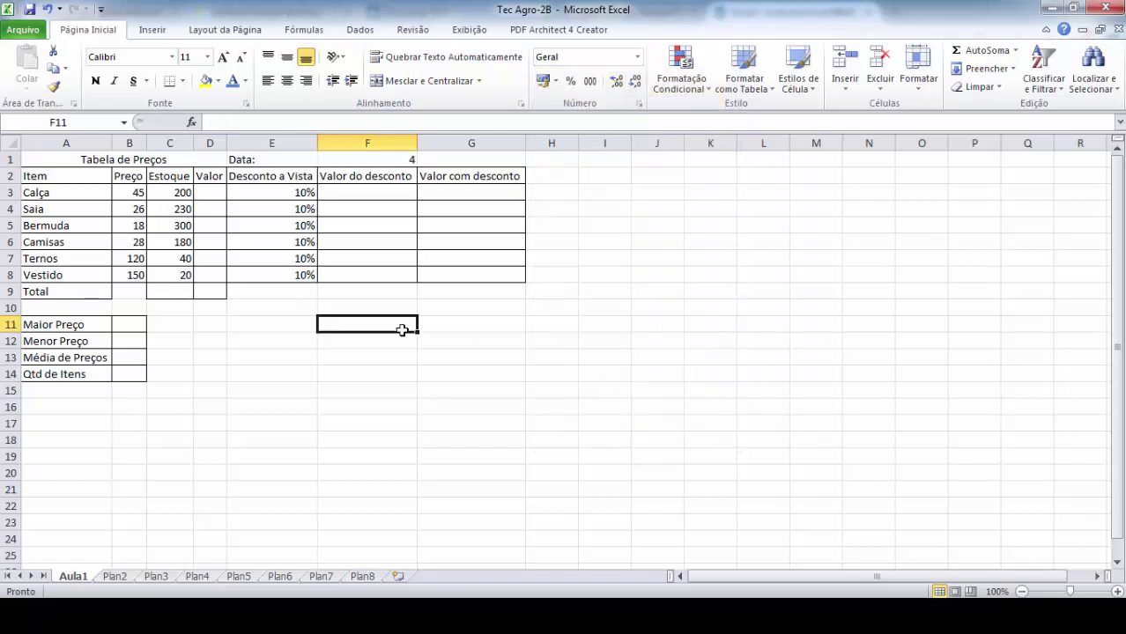
# Step: Compare the contents of cells F1, E4 and F2 as displayed in the formula bar
pyautogui.click(389, 157)
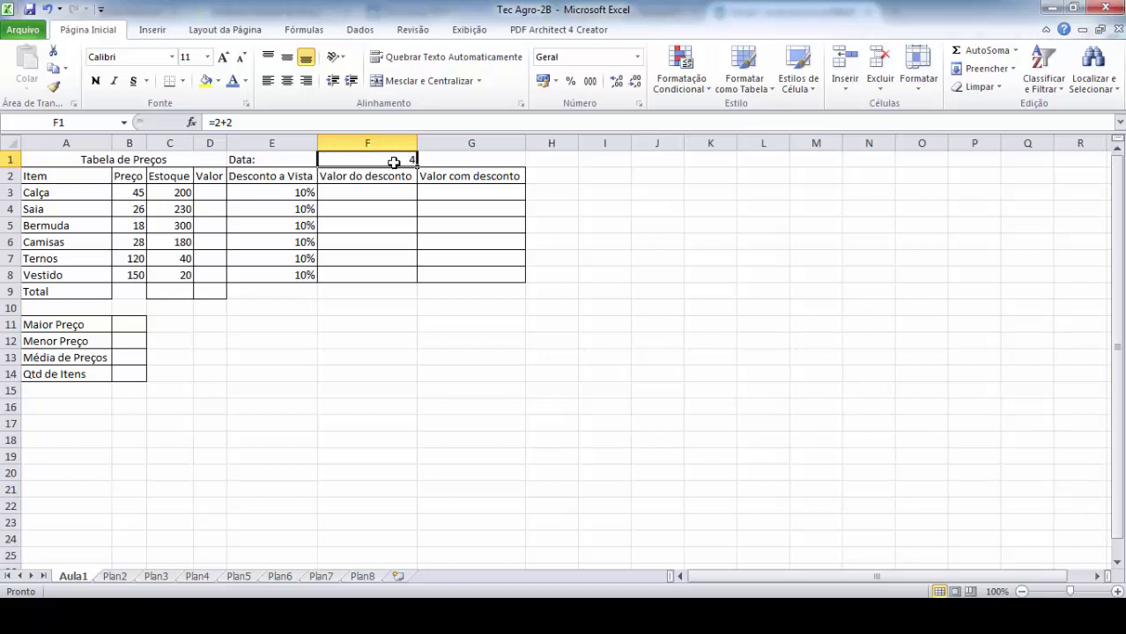
pyautogui.click(256, 121)
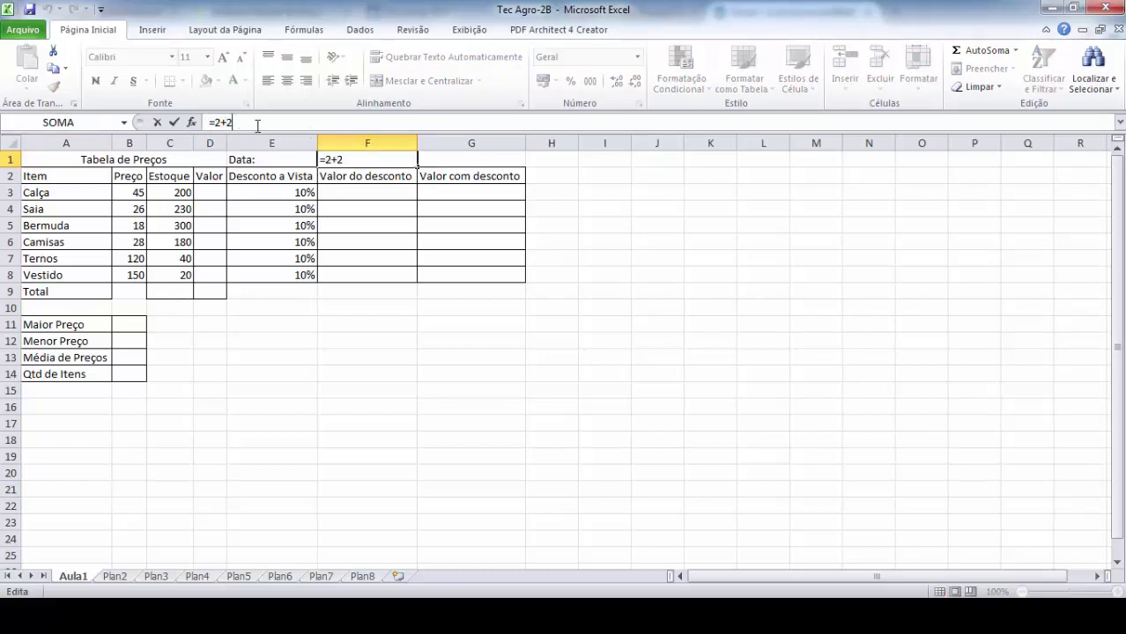
pyautogui.click(489, 327)
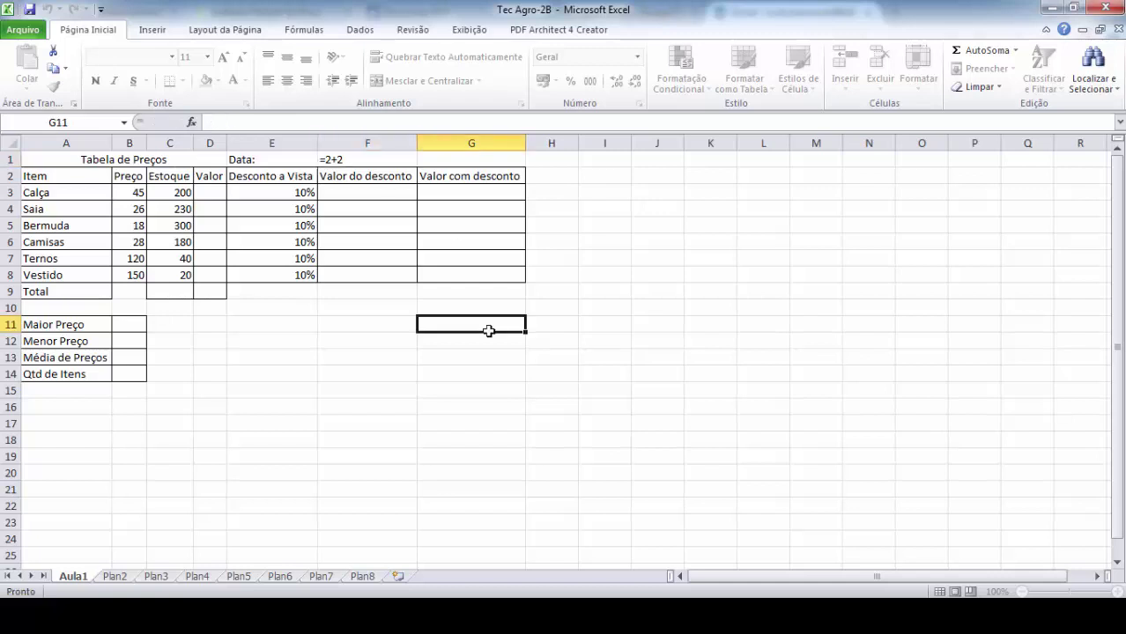
pyautogui.click(366, 159)
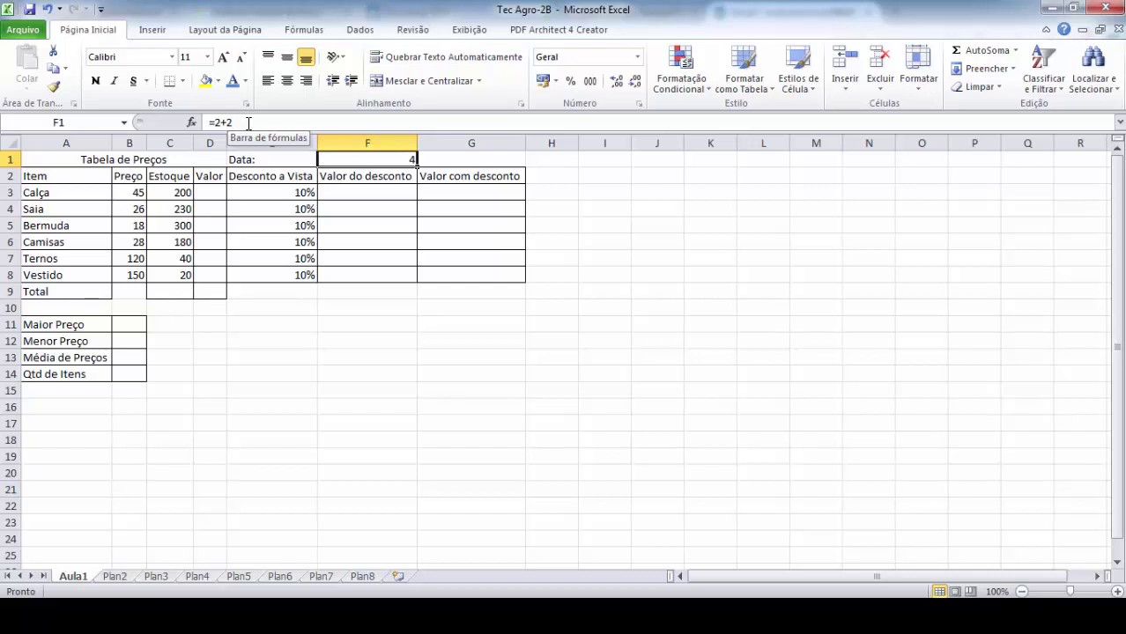
pyautogui.click(265, 209)
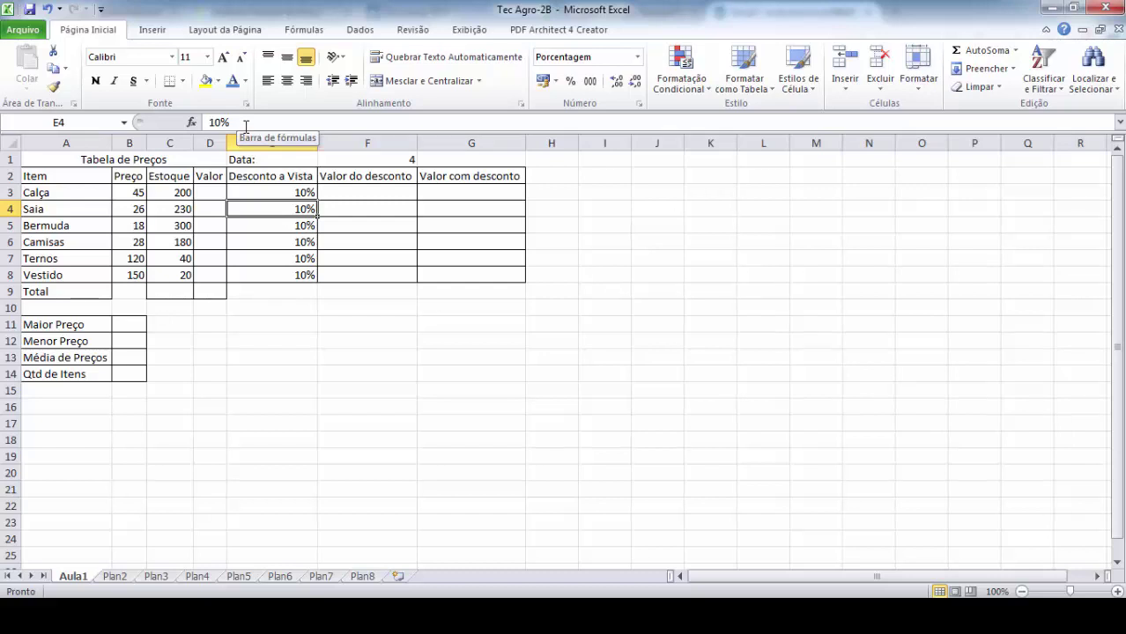
pyautogui.click(351, 176)
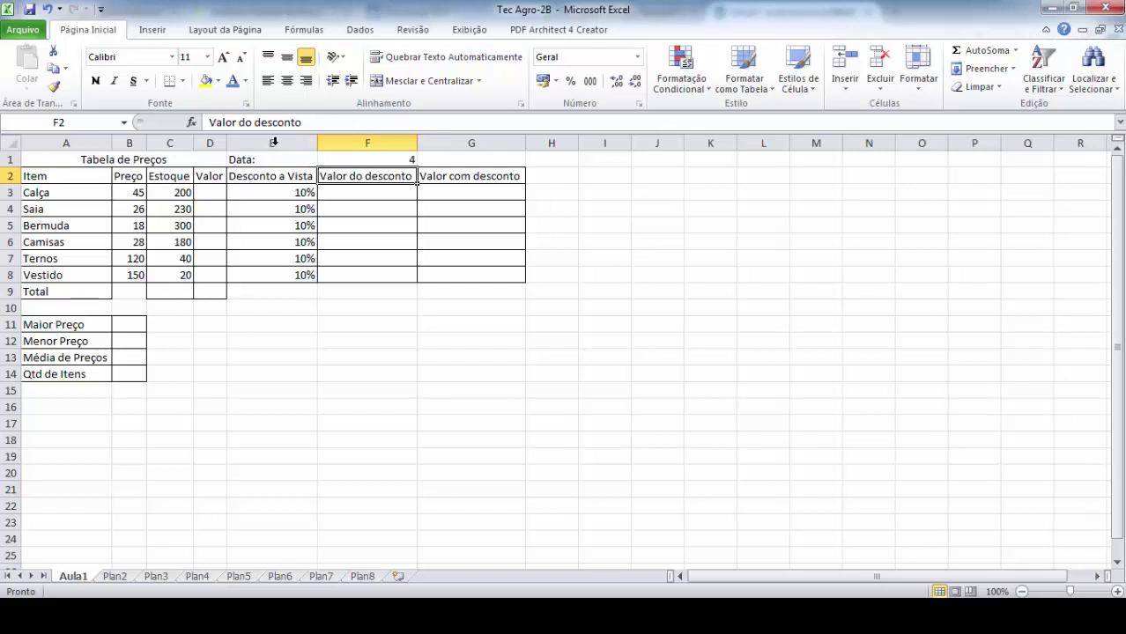
# Step: Undo the number format changes in cell F1 and the =2+2 entry
pyautogui.click(348, 162)
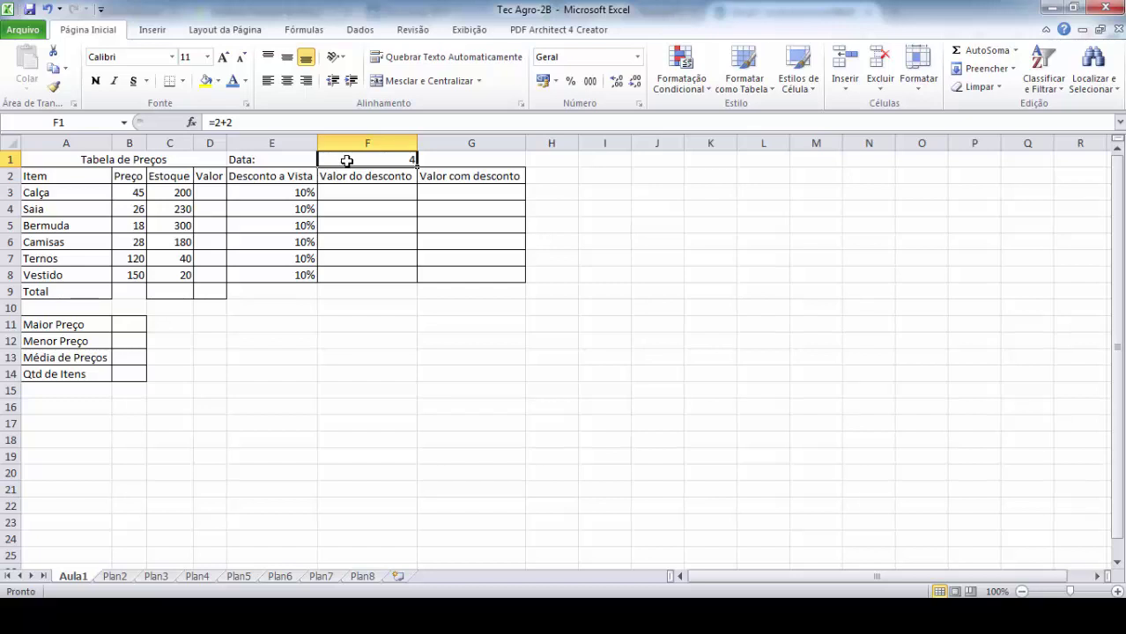
pyautogui.hotkey('ctrl', 'z')
pyautogui.hotkey('ctrl', 'z')
pyautogui.hotkey('ctrl', 'z')
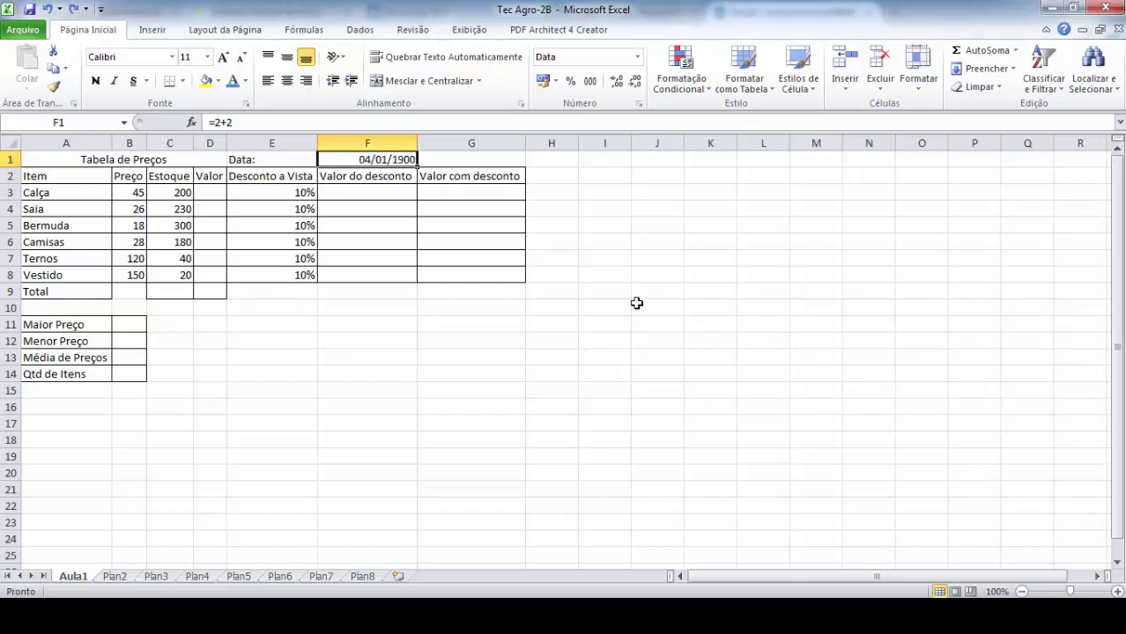
pyautogui.hotkey('ctrl', 'z')
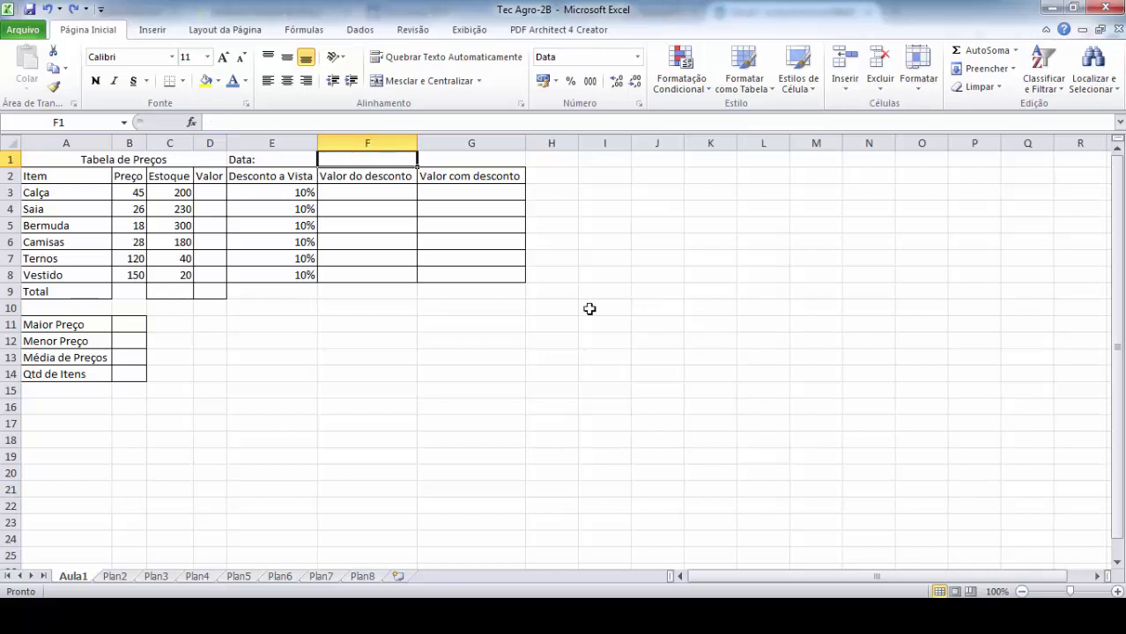
# Step: Enter the formula =agora() in cell F1 beside the Data: label, and clear the cell
pyautogui.click(372, 368)
pyautogui.click(379, 163)
pyautogui.write('=ag')
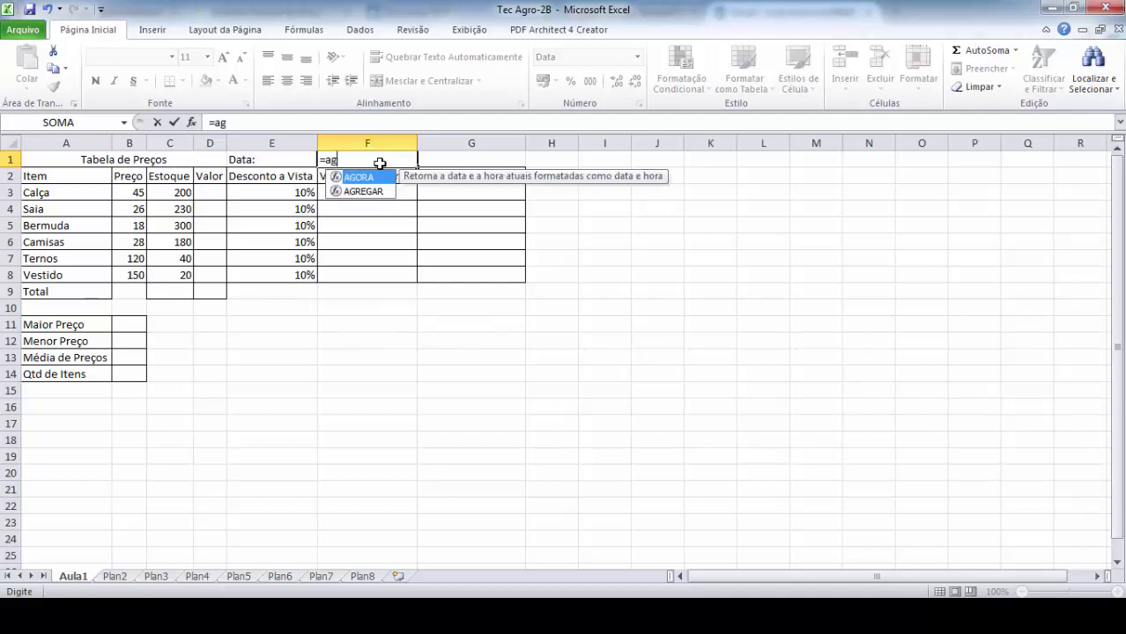
pyautogui.write('ora()')
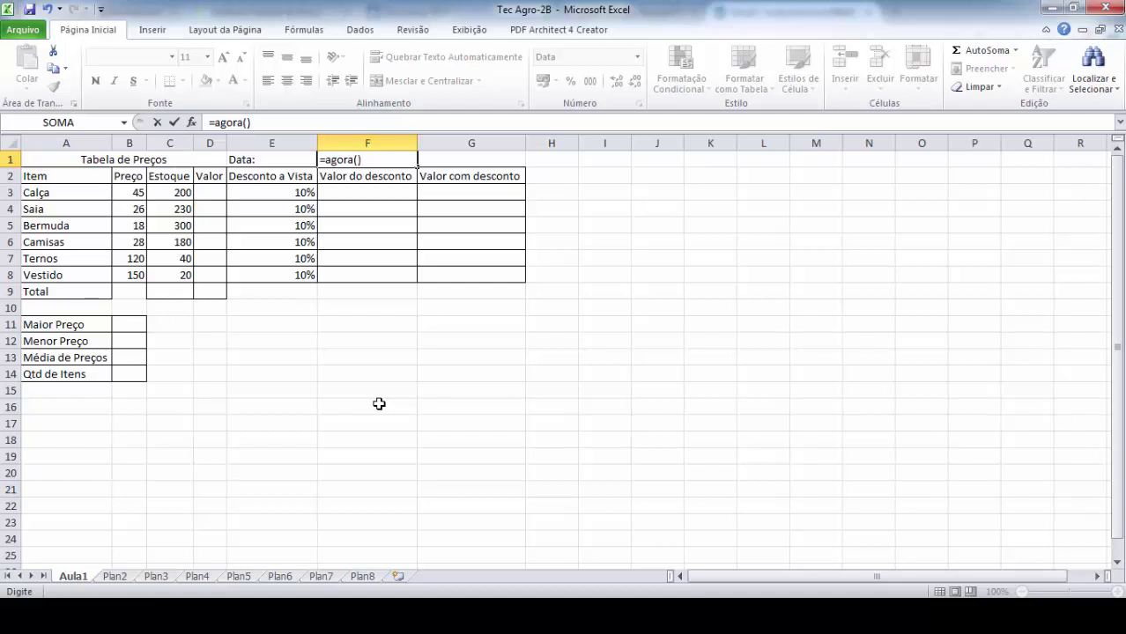
pyautogui.press('Return')
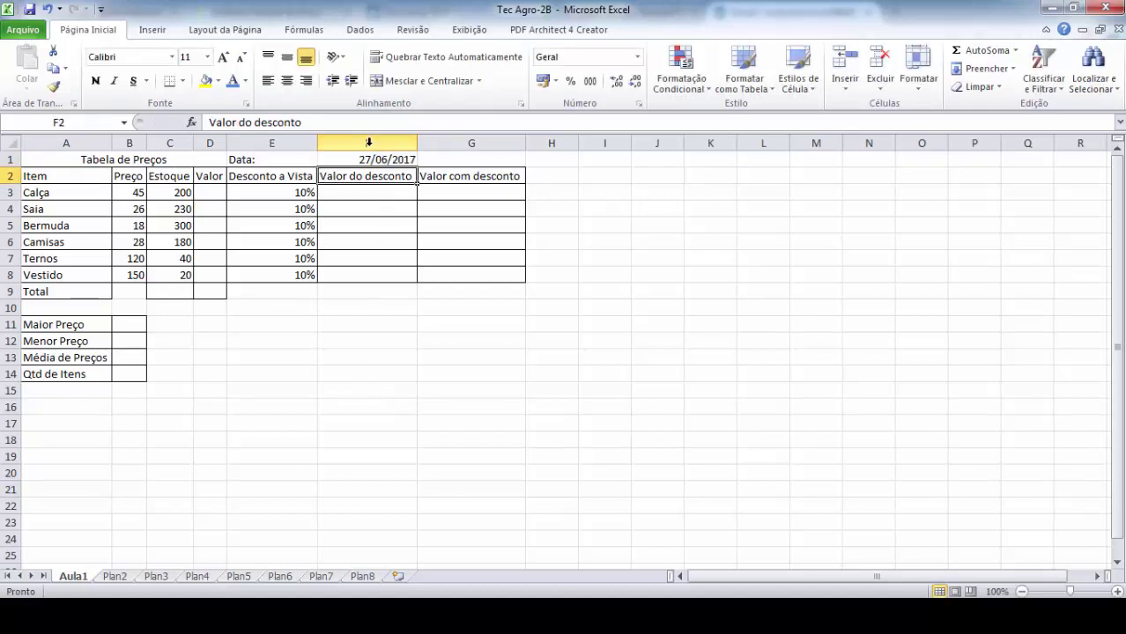
pyautogui.click(362, 156)
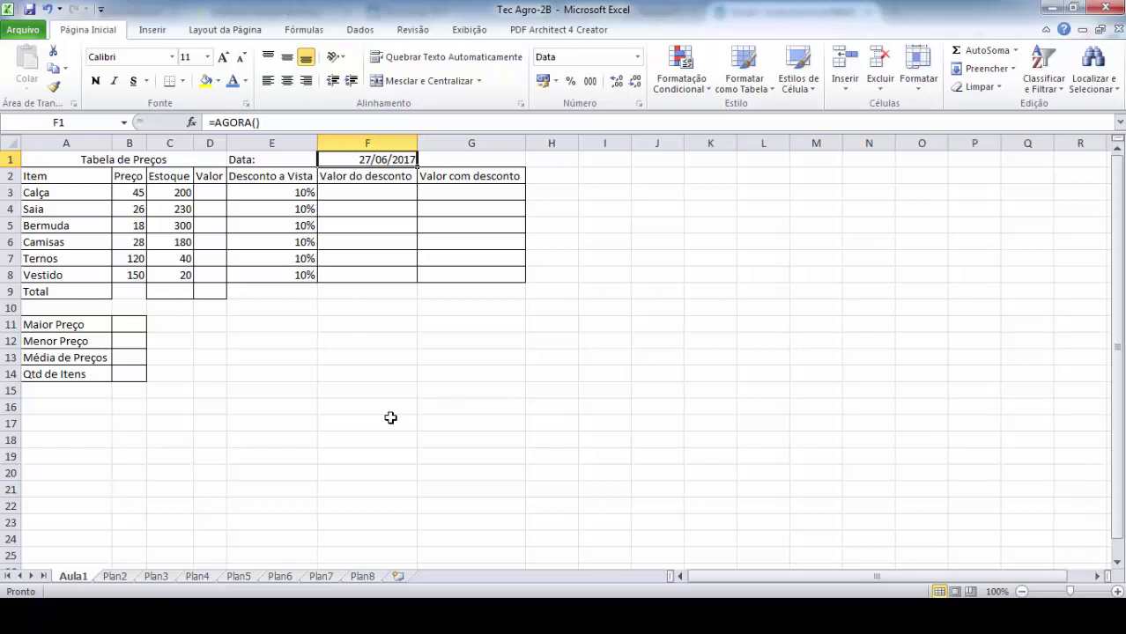
pyautogui.press('Delete')
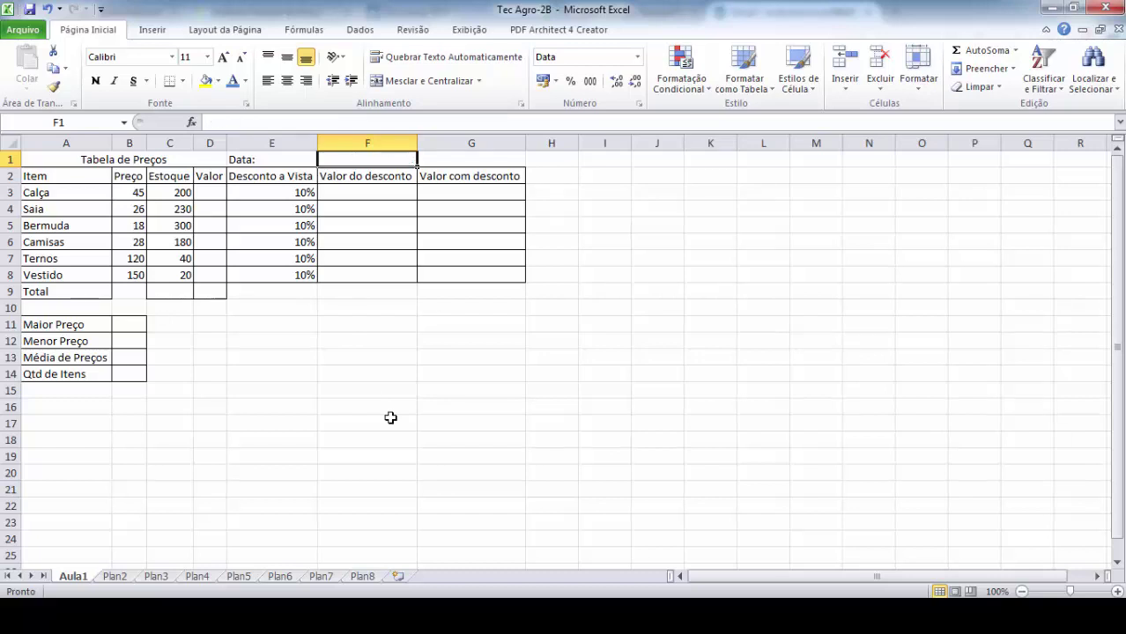
# Step: Enter the formula =agora() in the cleared cell F1 again
pyautogui.write('=ag')
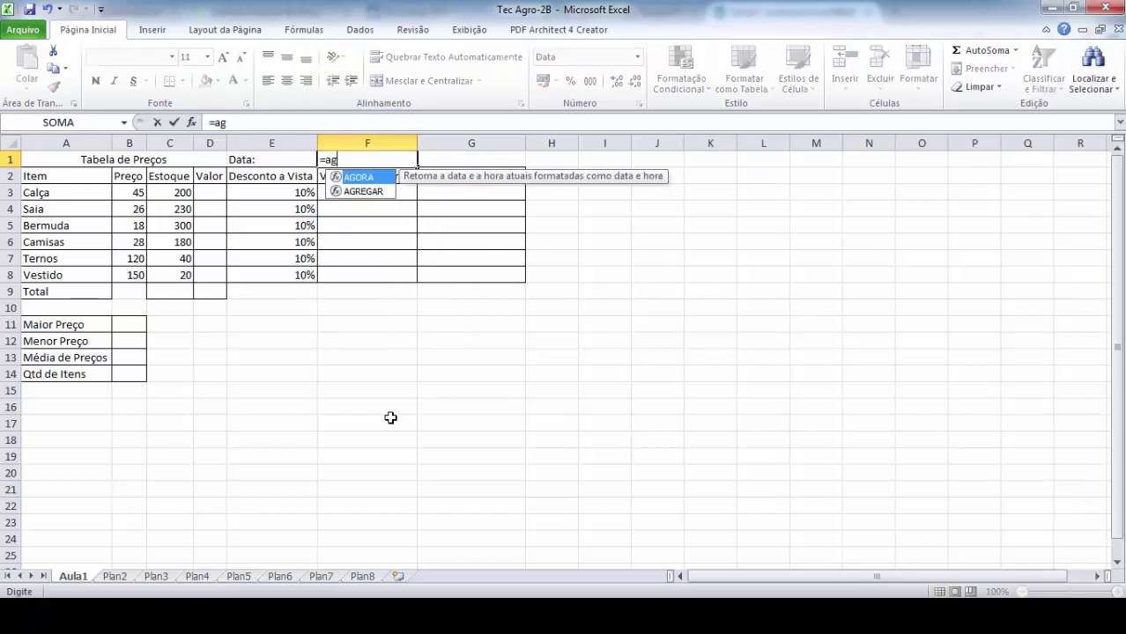
pyautogui.write('ora()')
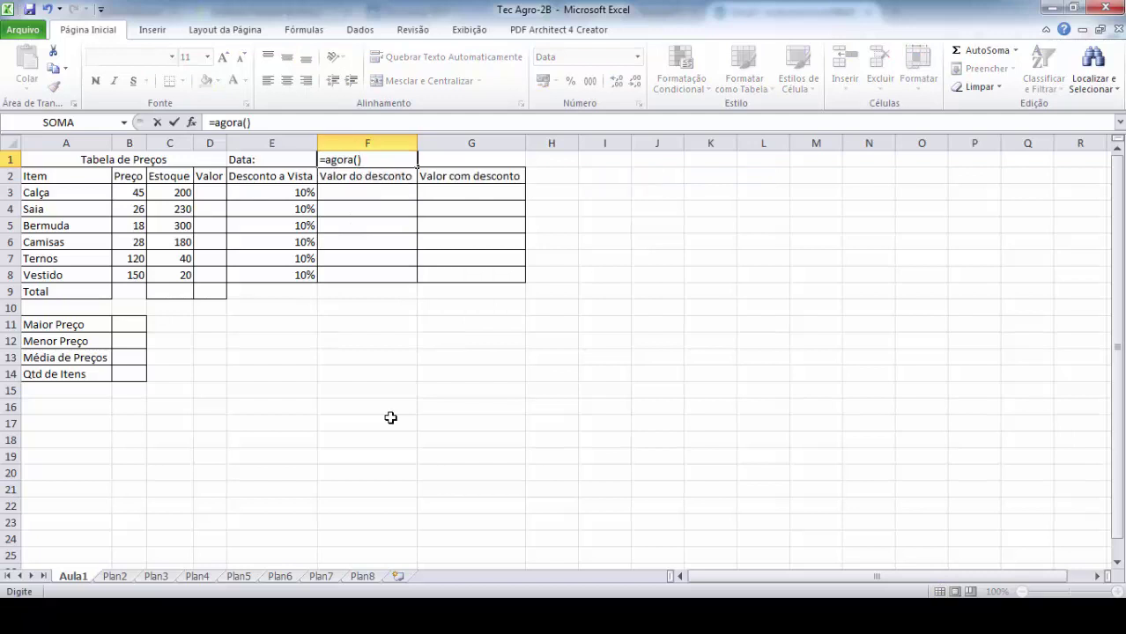
pyautogui.press('Return')
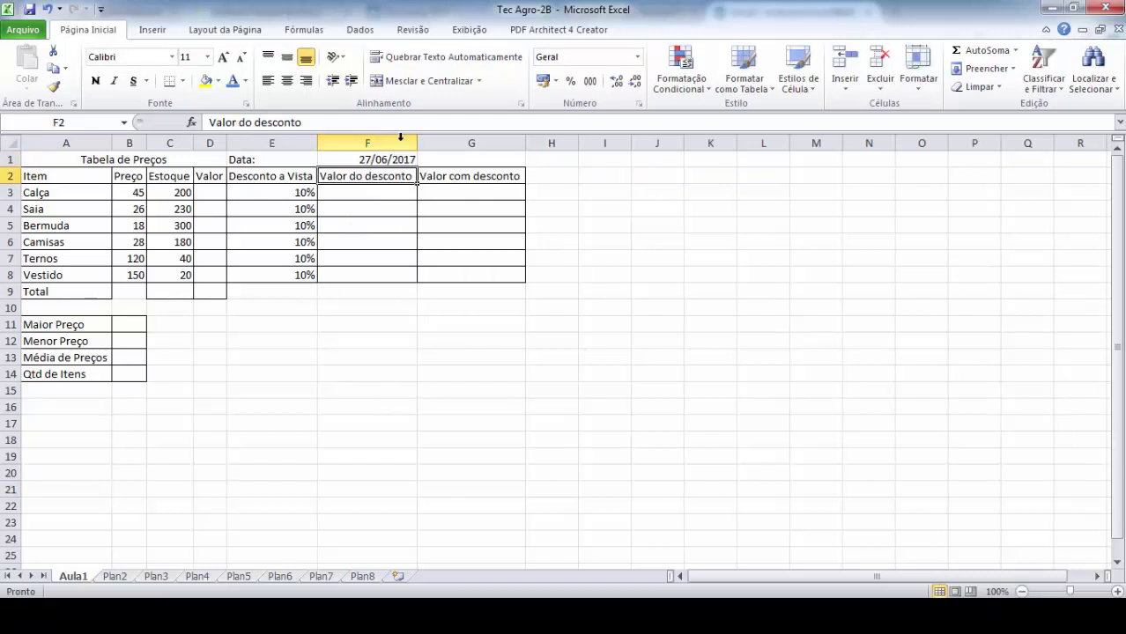
# Step: Apply the Data Abreviada format to the AGORA date in cell F1
pyautogui.click(384, 159)
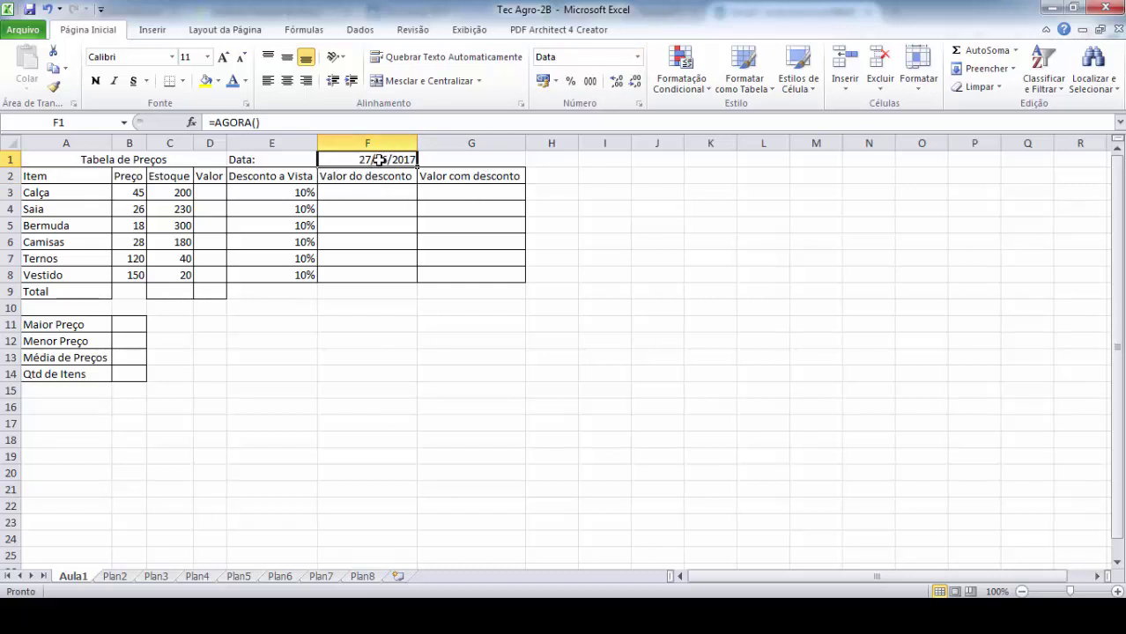
pyautogui.click(637, 56)
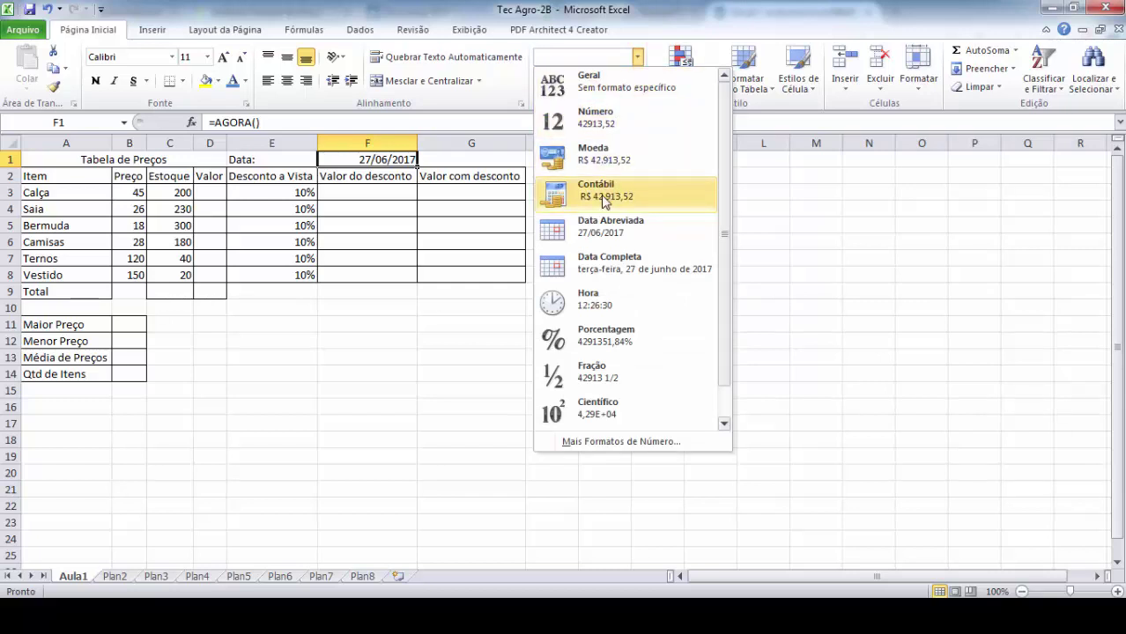
pyautogui.moveTo(723, 186); pyautogui.dragTo(722, 238)
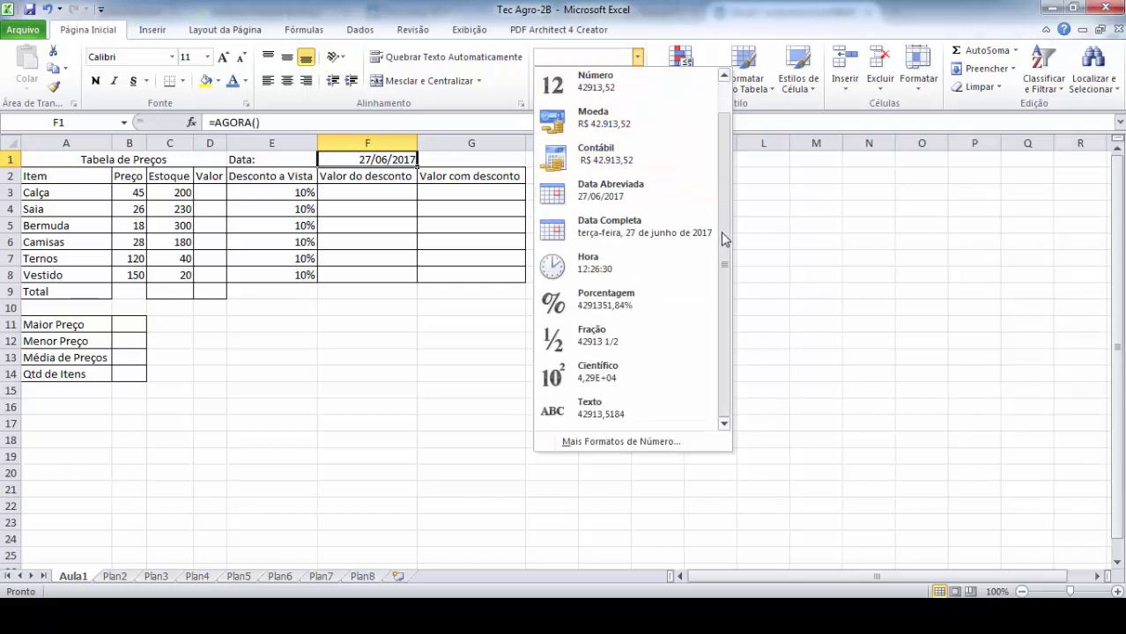
pyautogui.click(620, 188)
# Step: Try the Data Completa and Hora formats on the date in cell F1, and undo both format changes
pyautogui.click(637, 57)
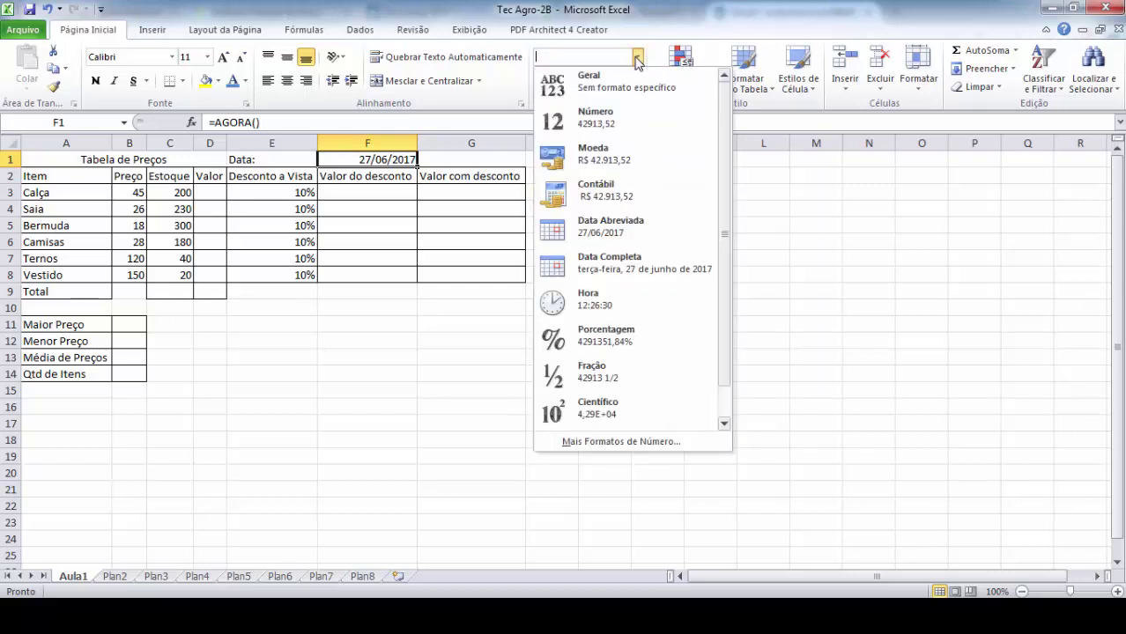
pyautogui.click(599, 263)
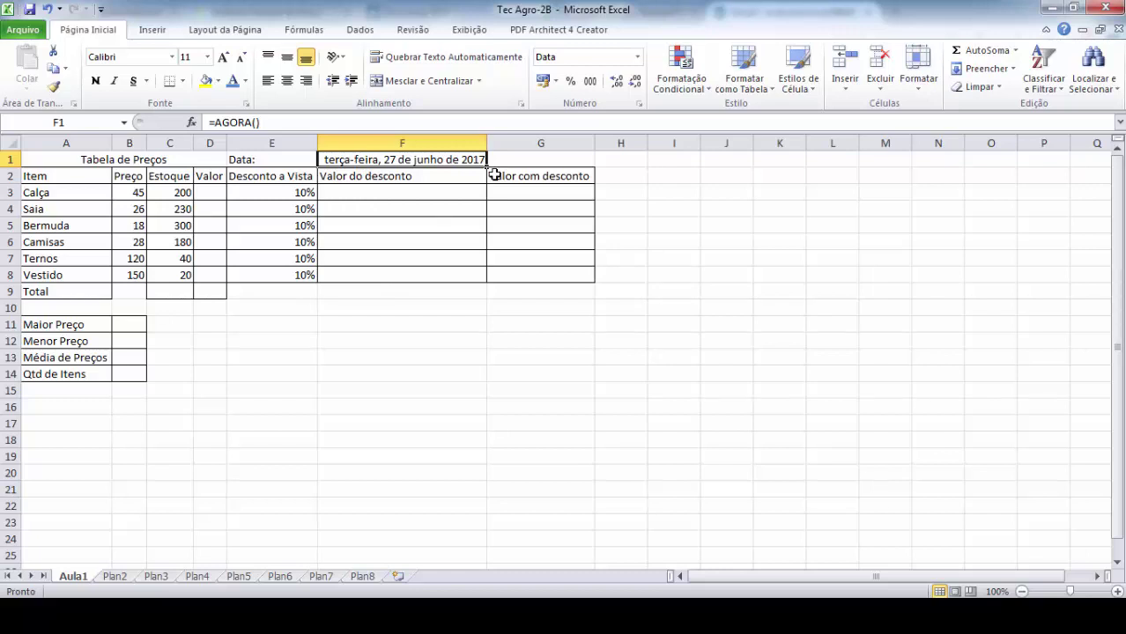
pyautogui.click(638, 57)
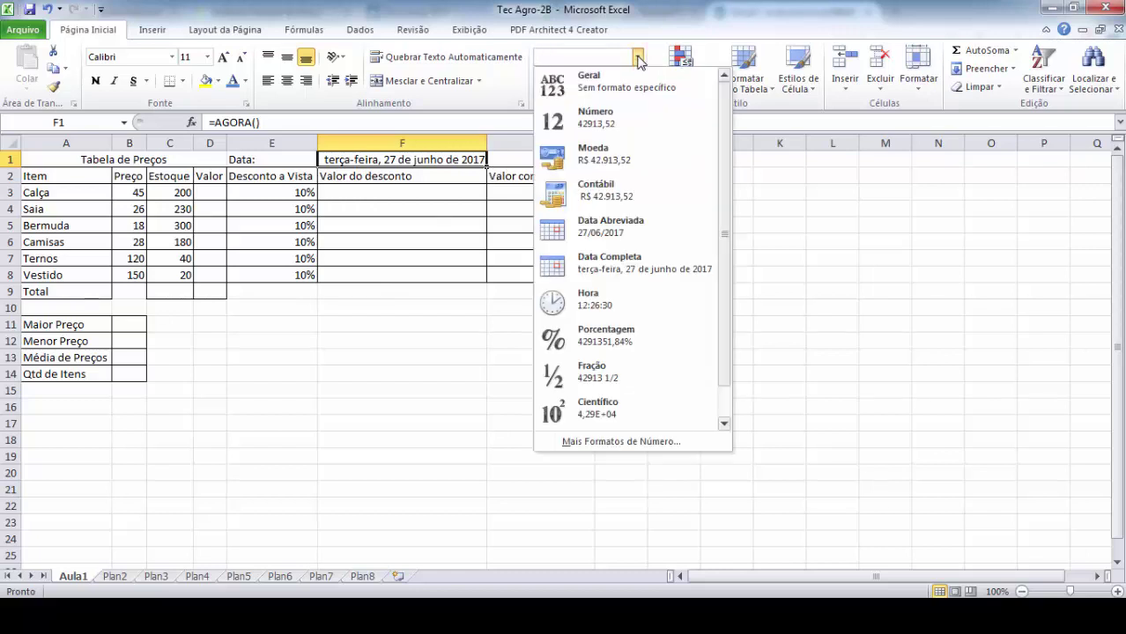
pyautogui.click(582, 308)
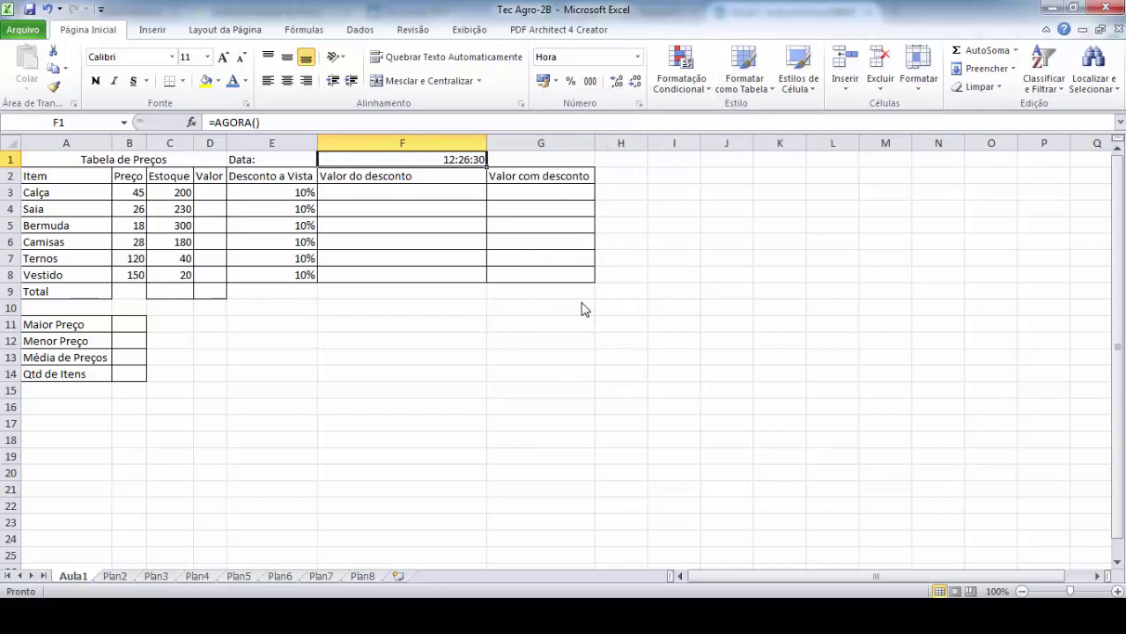
pyautogui.hotkey('ctrl', 'z')
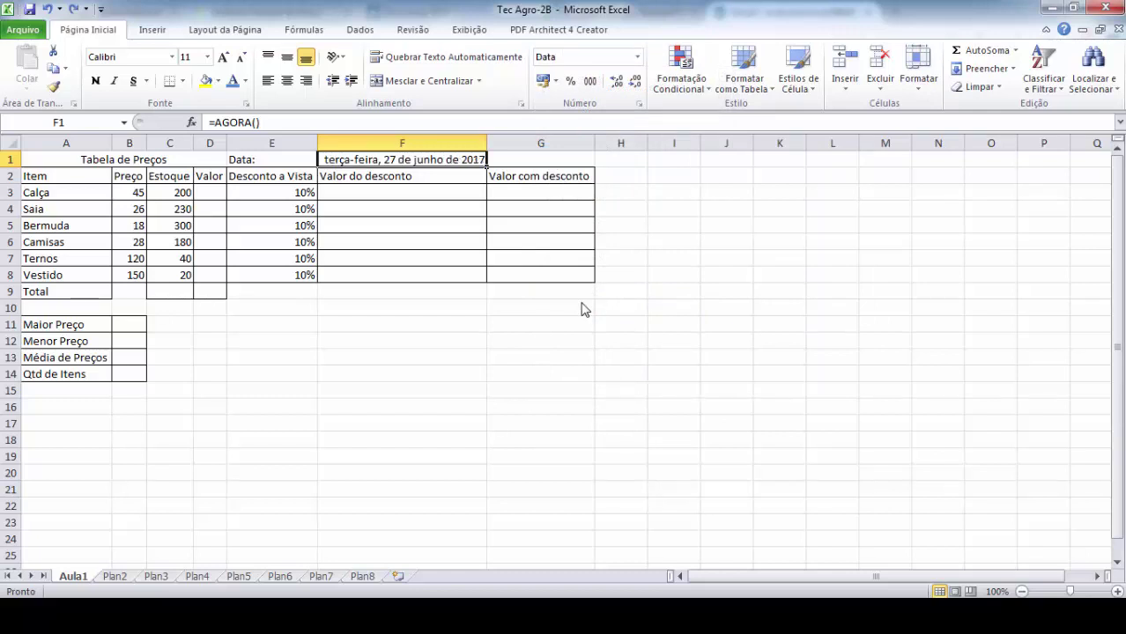
pyautogui.hotkey('ctrl', 'z')
pyautogui.click(436, 317)
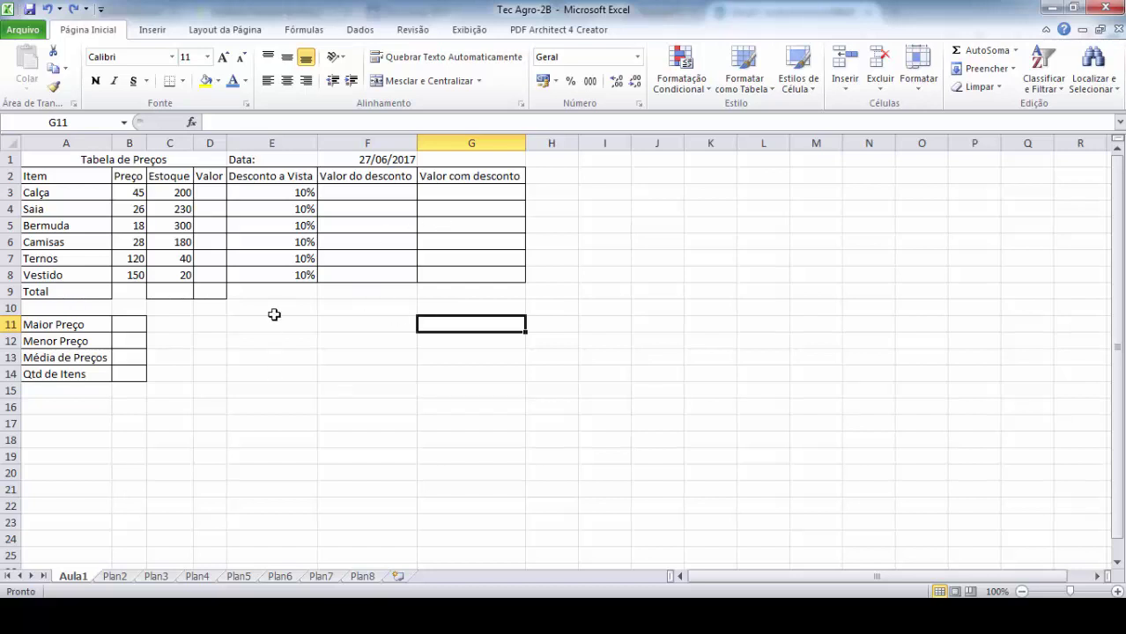
# Step: Review the available number formats for the date in cell F1 without applying any of them
pyautogui.click(371, 162)
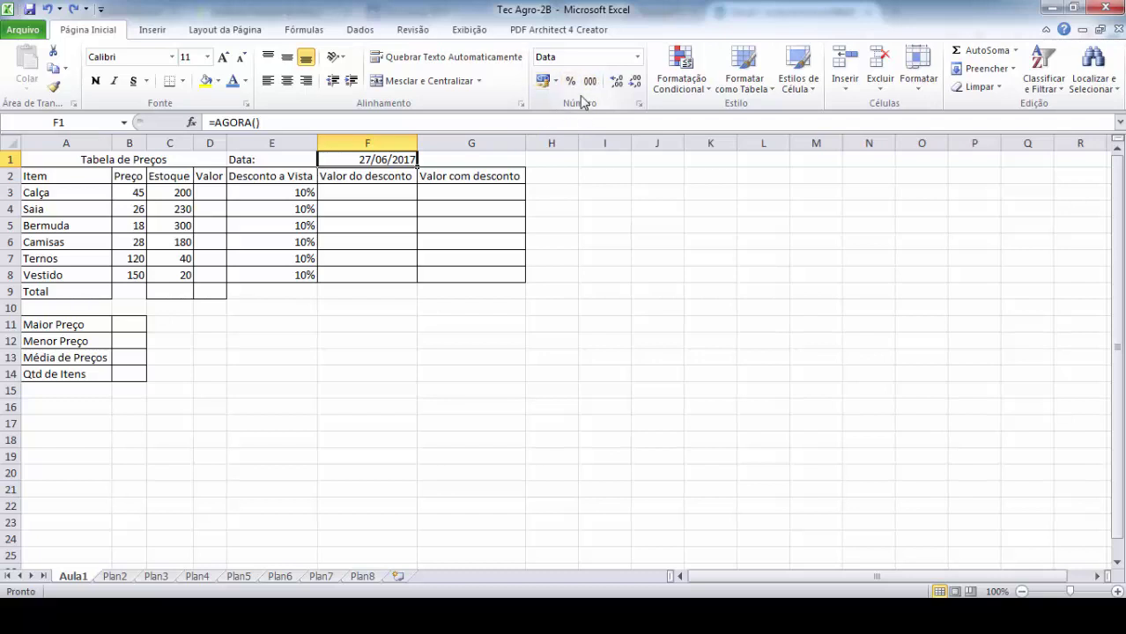
pyautogui.click(637, 57)
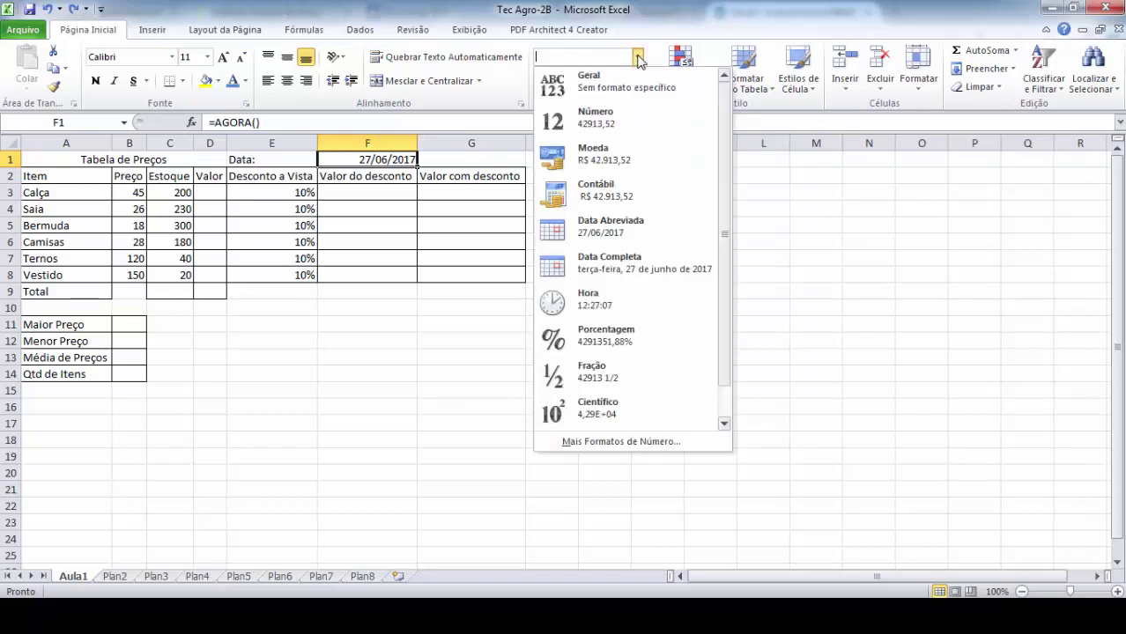
pyautogui.click(638, 57)
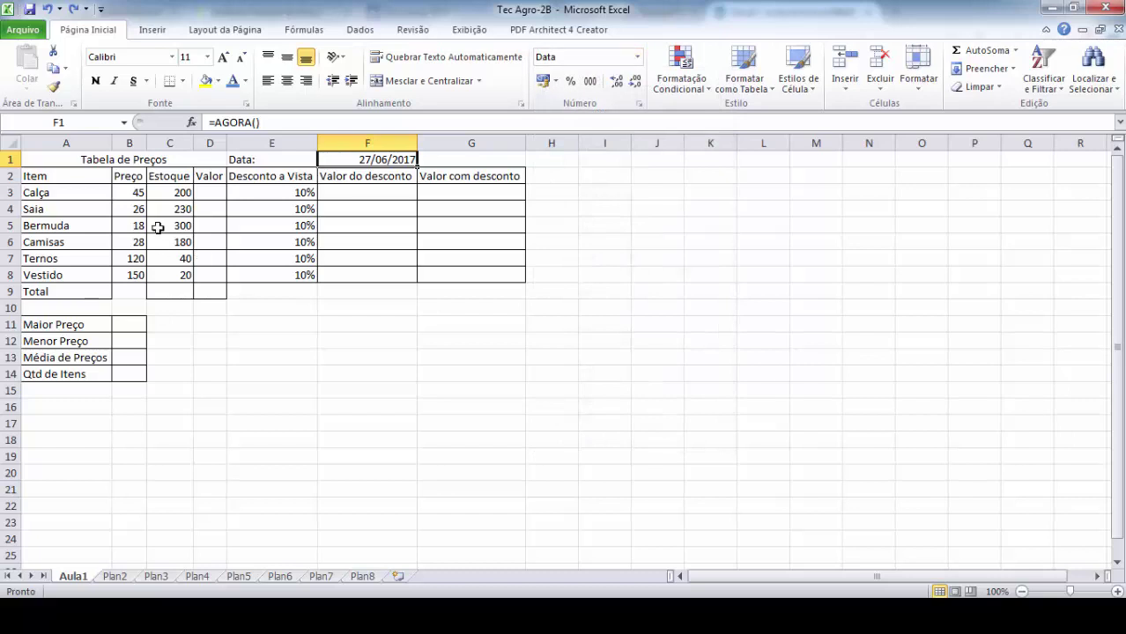
# Step: Apply the Moeda number format to the Preço values in cells B3:B8
pyautogui.click(130, 194)
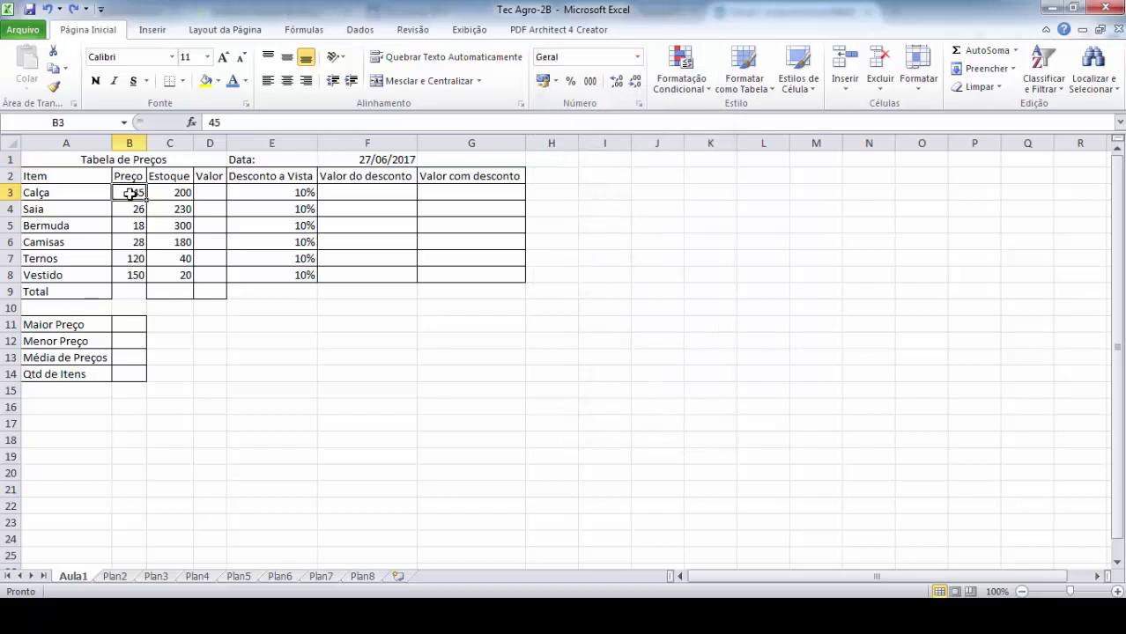
pyautogui.click(129, 176)
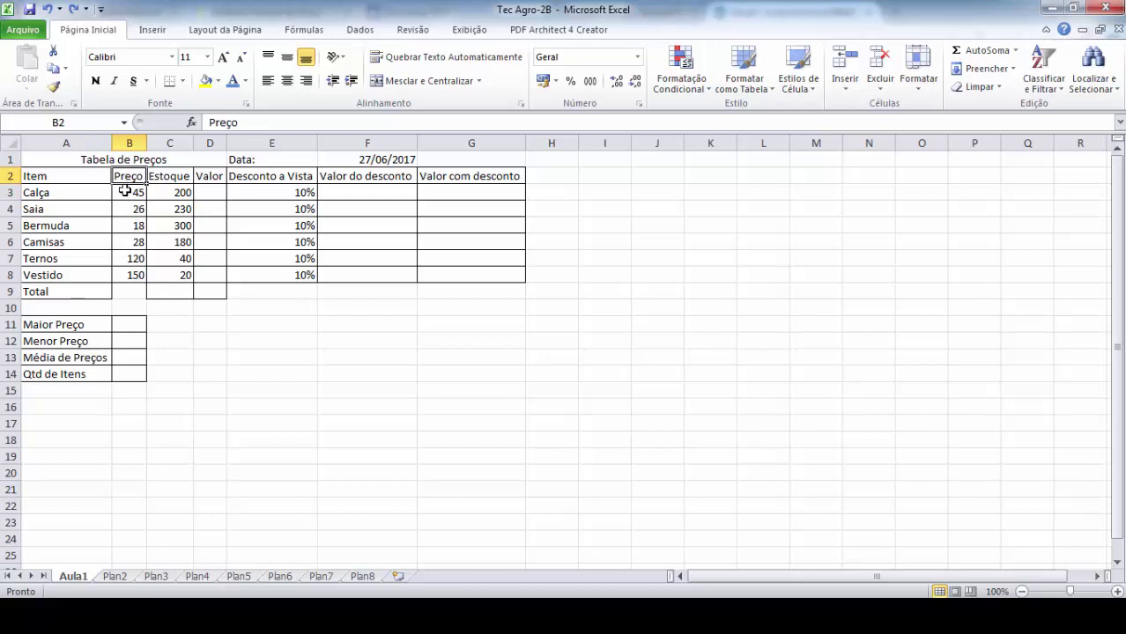
pyautogui.moveTo(125, 191); pyautogui.dragTo(126, 273)
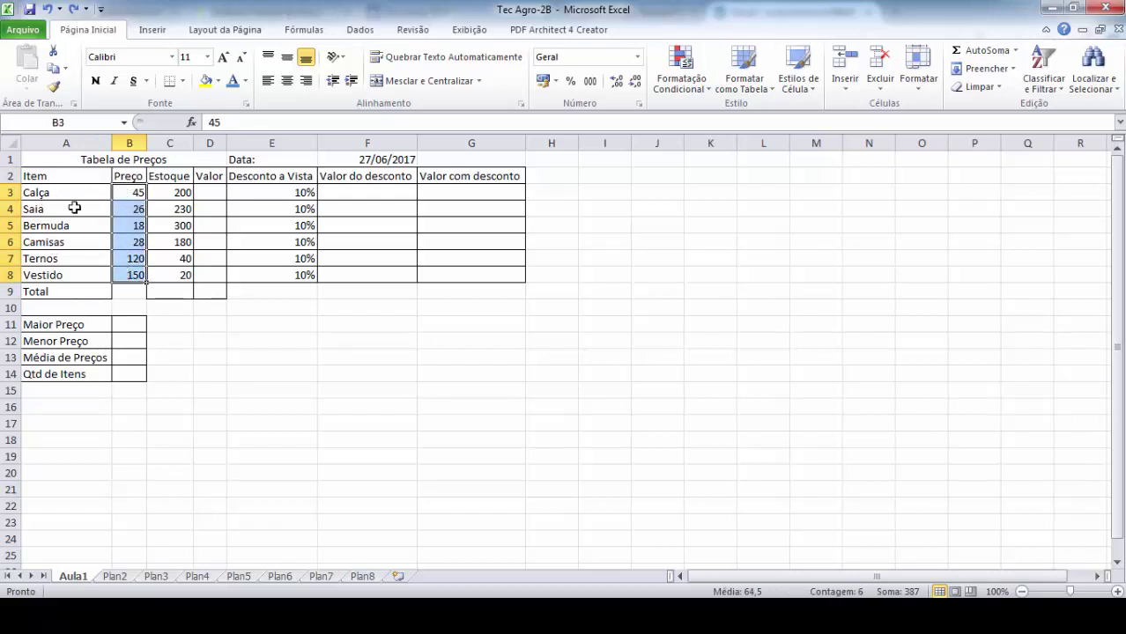
pyautogui.click(129, 194)
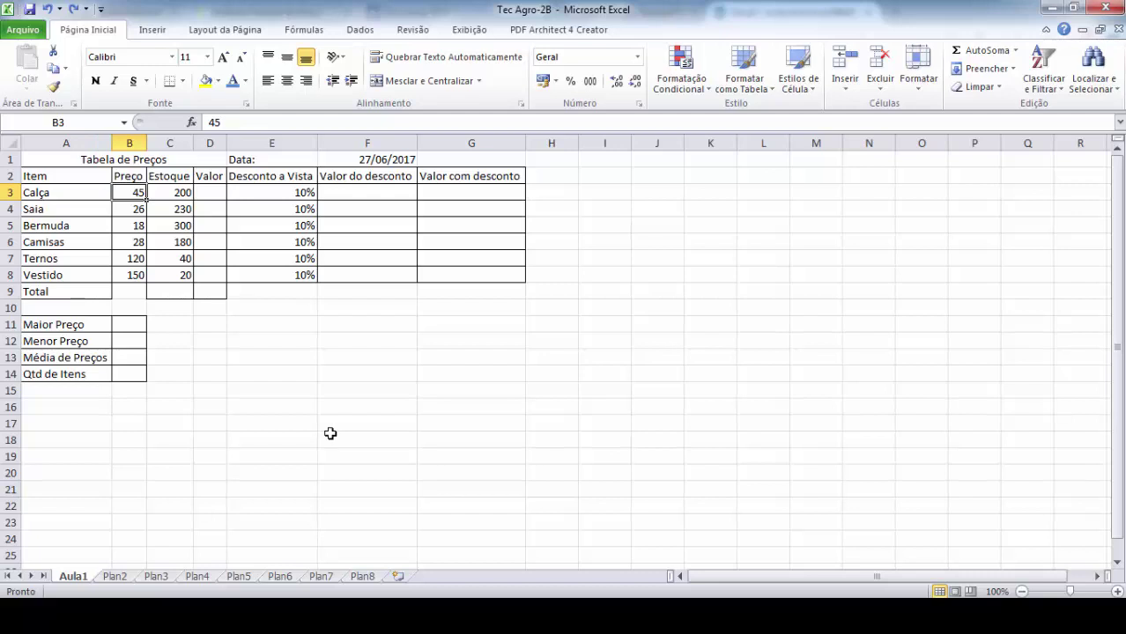
pyautogui.click(257, 341)
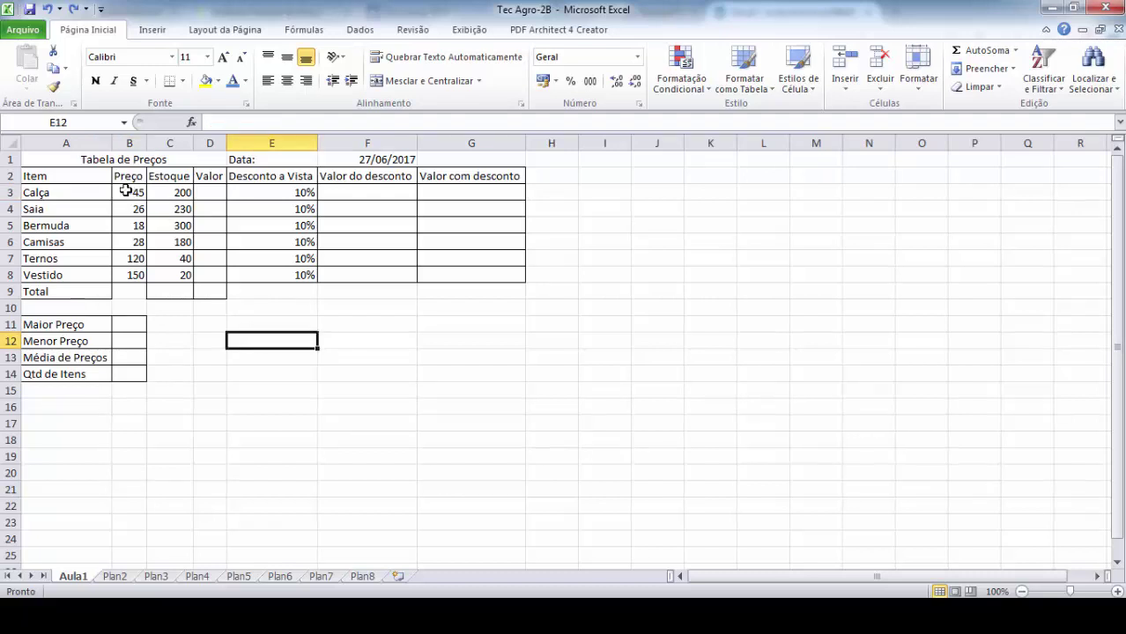
pyautogui.moveTo(126, 192); pyautogui.dragTo(131, 272)
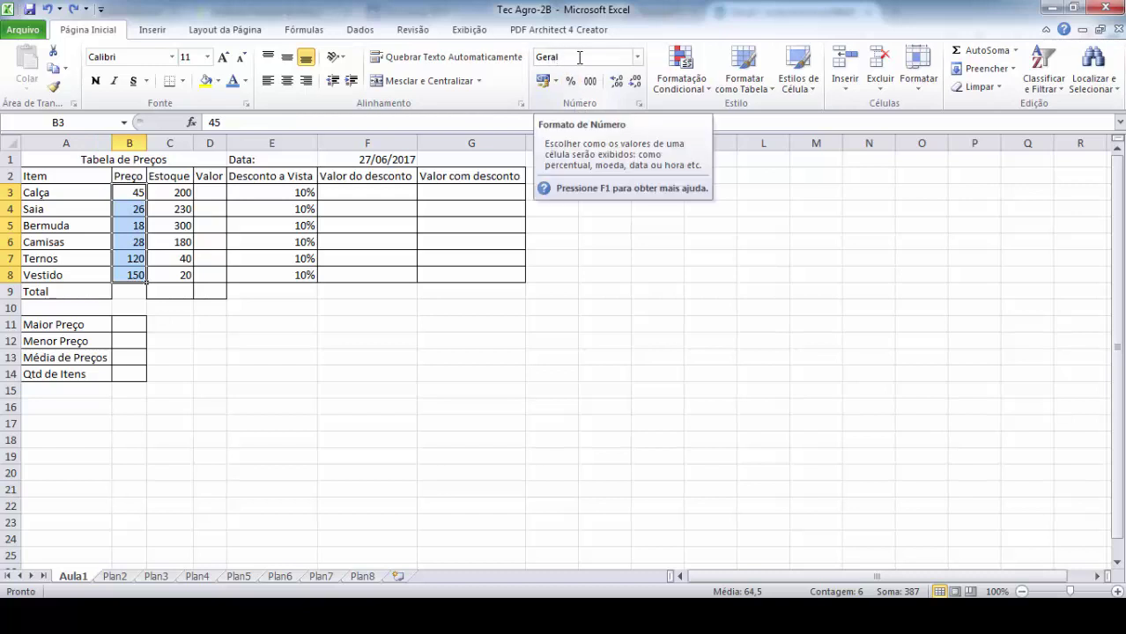
pyautogui.click(638, 58)
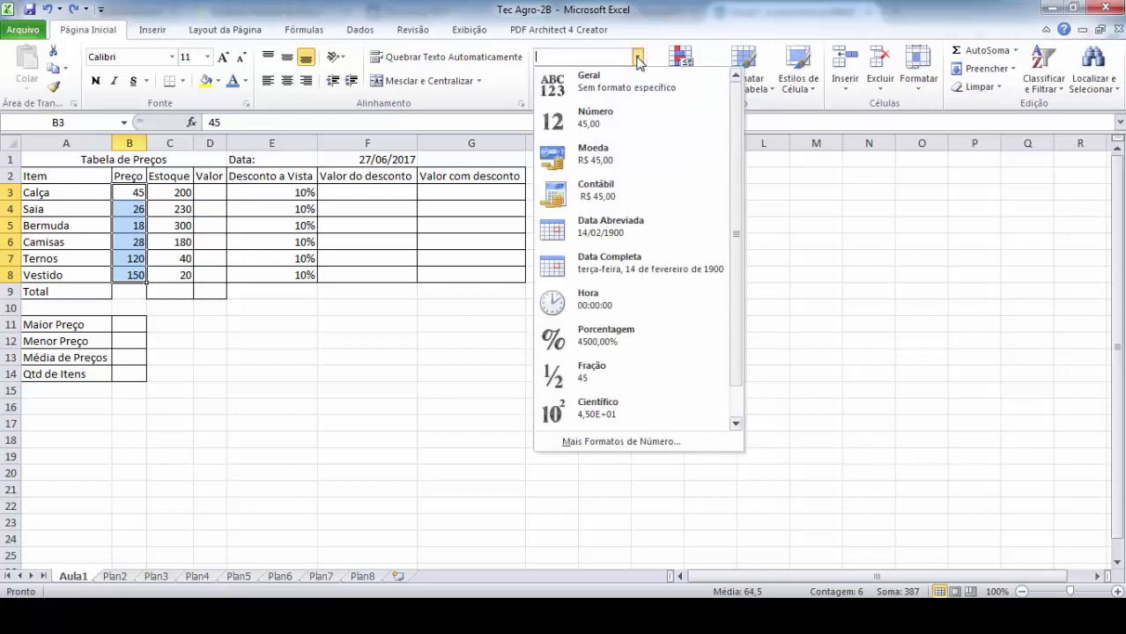
pyautogui.click(637, 165)
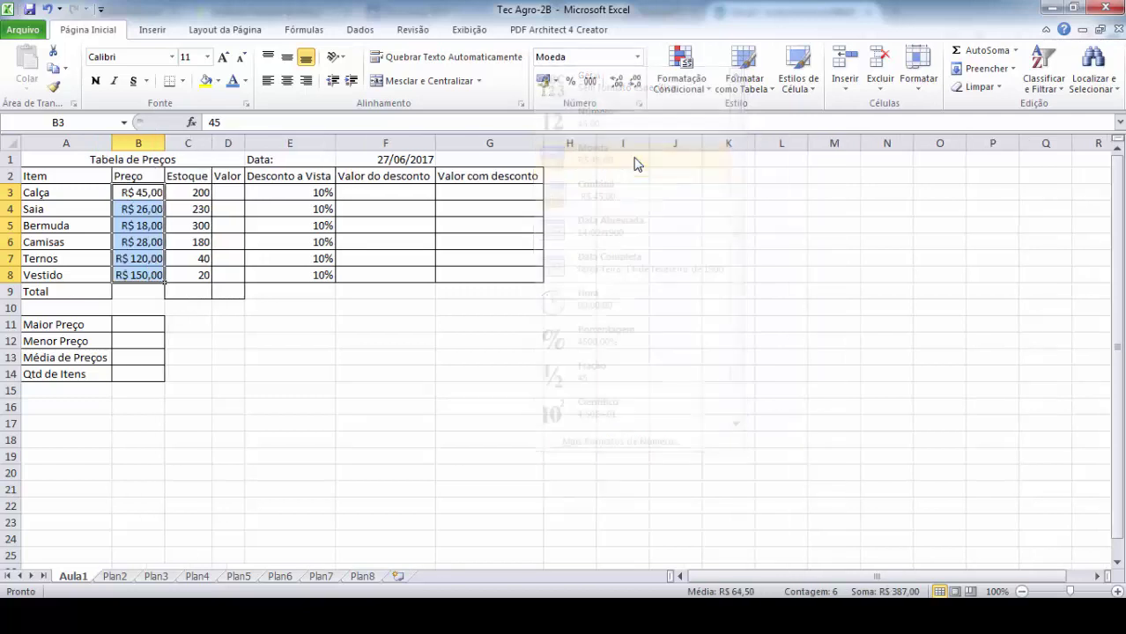
pyautogui.click(410, 405)
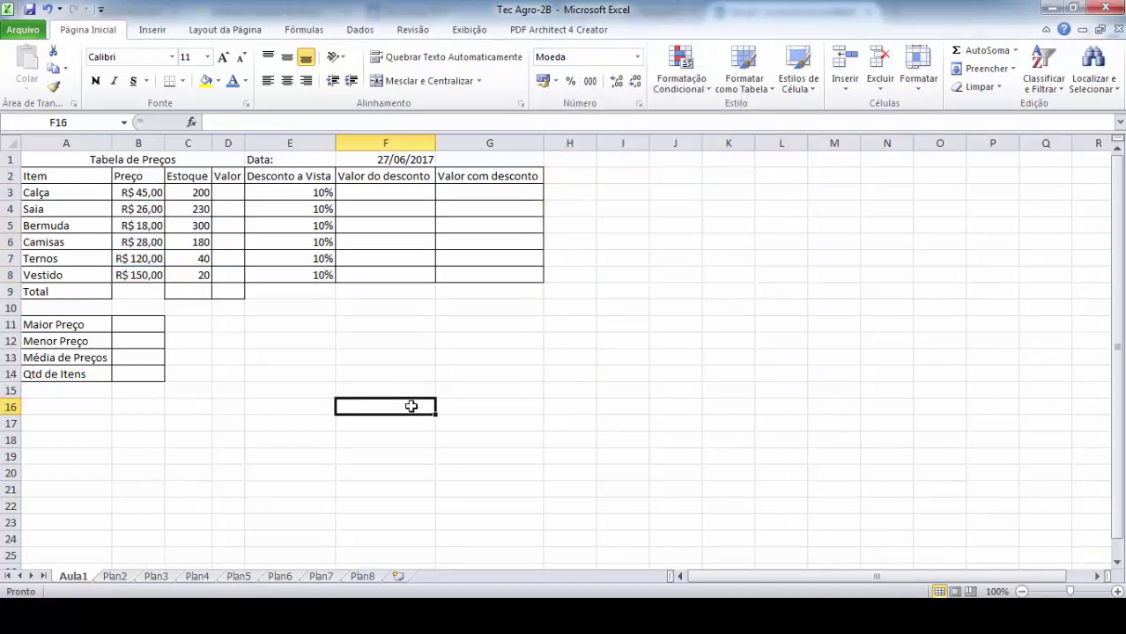
pyautogui.click(127, 191)
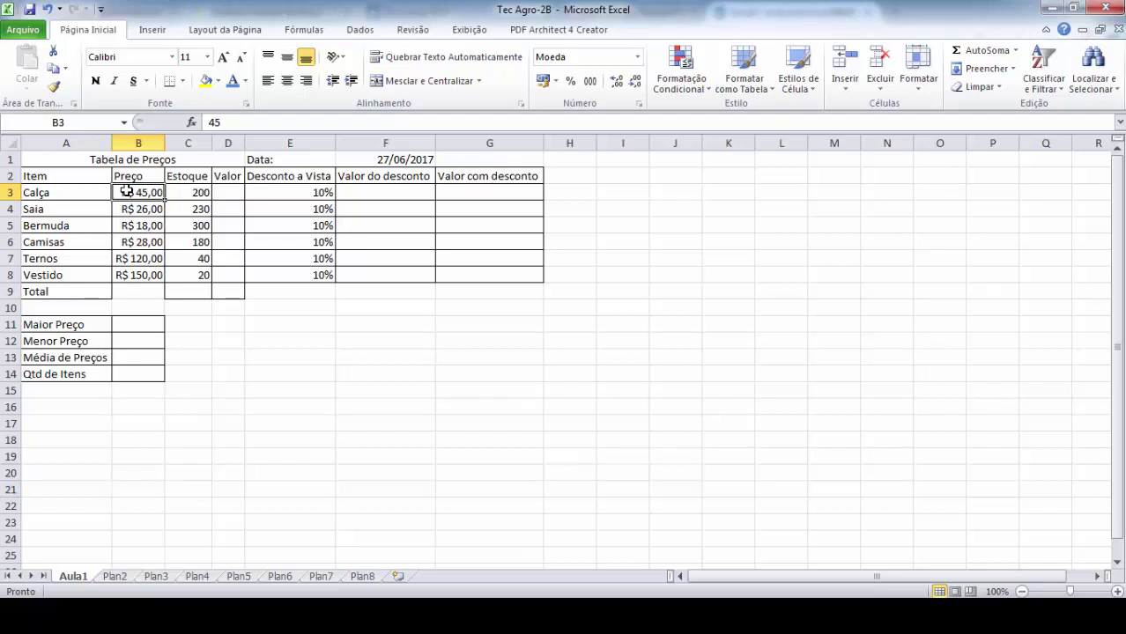
pyautogui.click(273, 403)
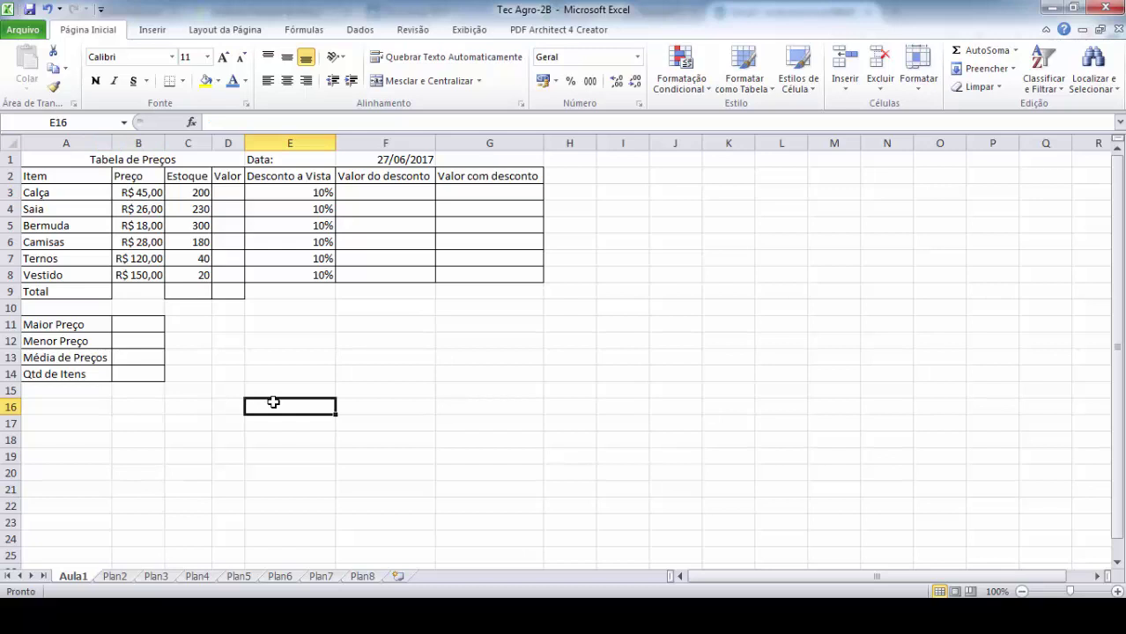
# Step: Try inserting a blank row above the Tabela de Preços title row, and undo the insertion
pyautogui.click(11, 160)
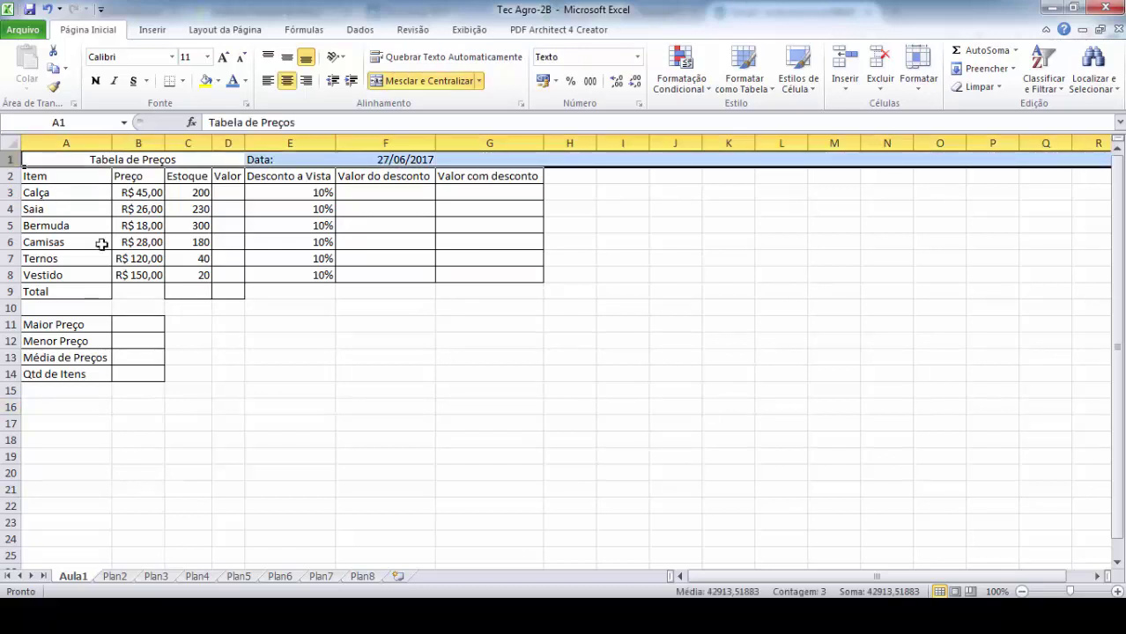
pyautogui.click(351, 427)
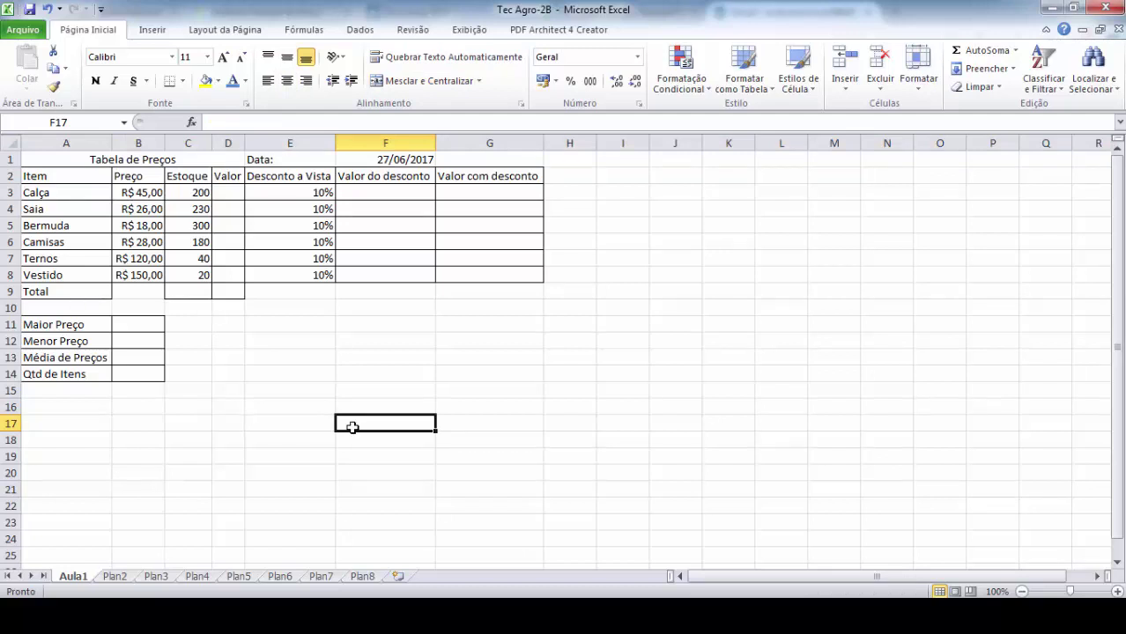
pyautogui.click(262, 329)
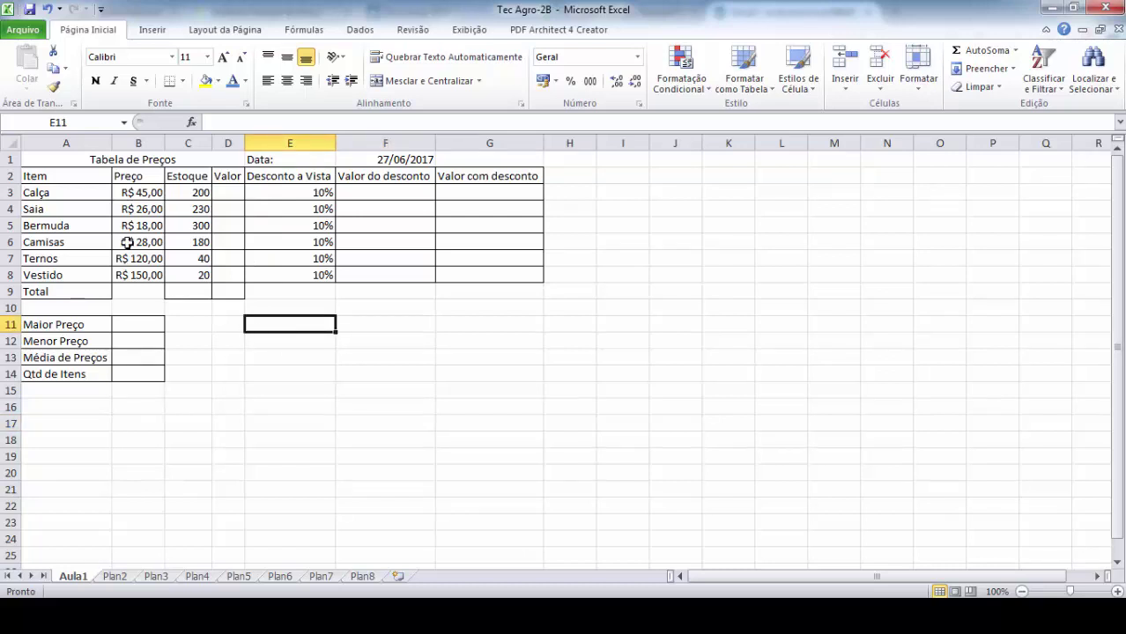
pyautogui.click(5, 160)
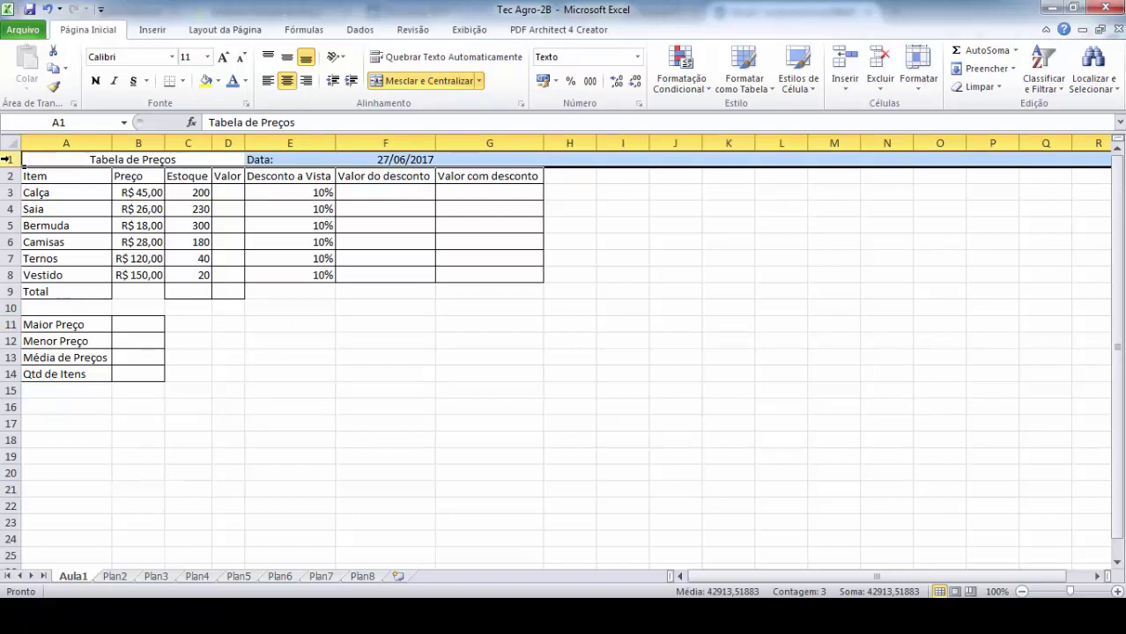
pyautogui.click(291, 412)
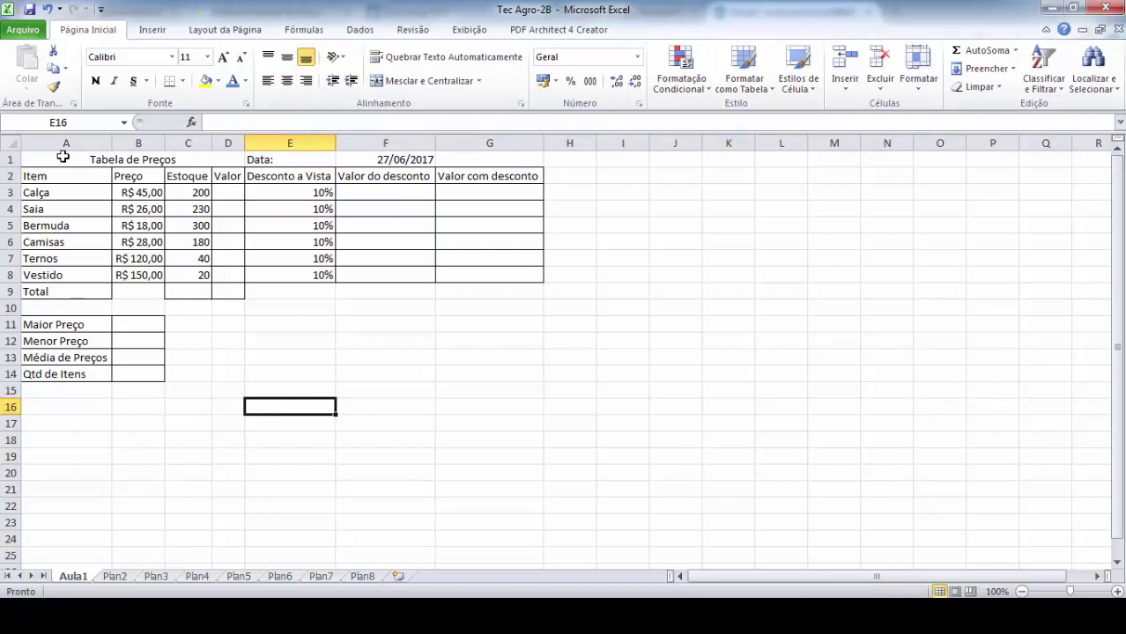
pyautogui.click(7, 159)
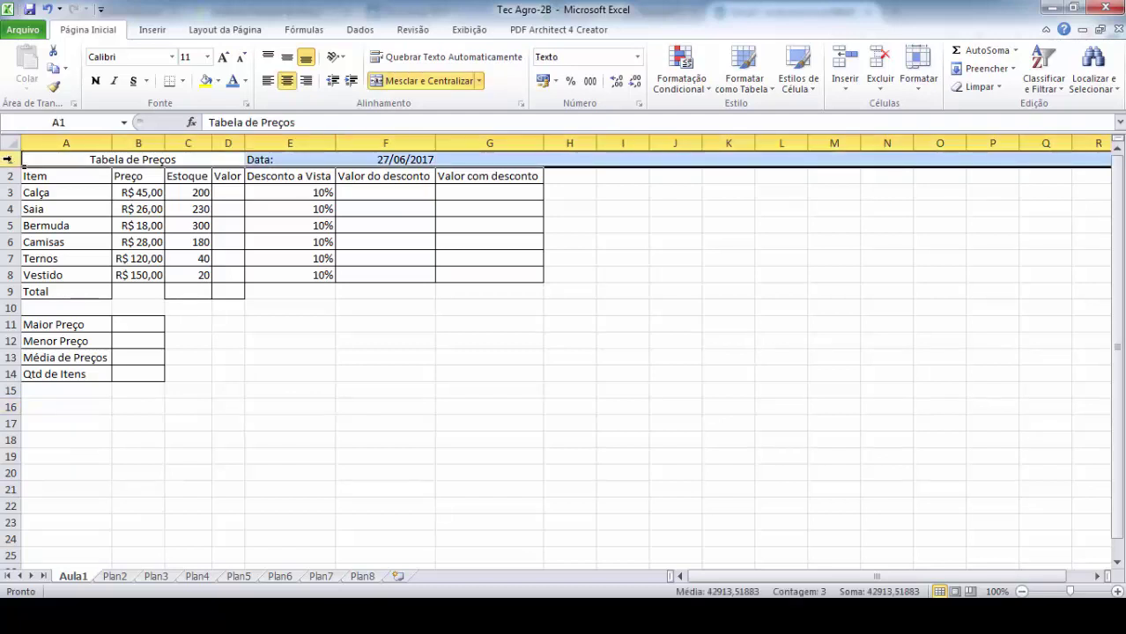
pyautogui.rightClick(8, 160)
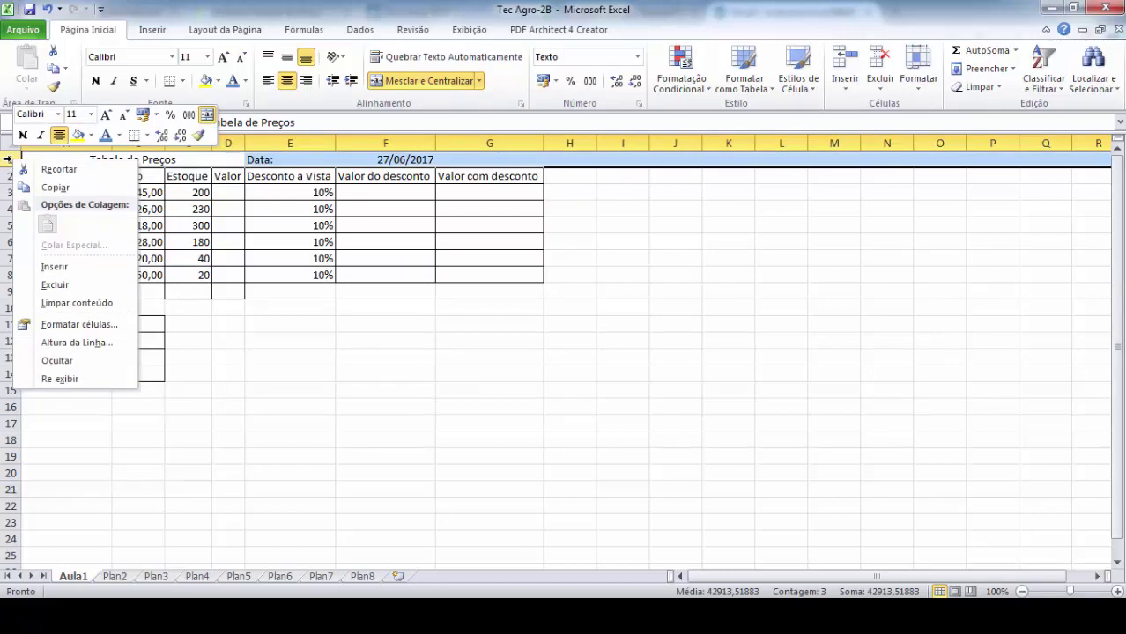
pyautogui.click(76, 270)
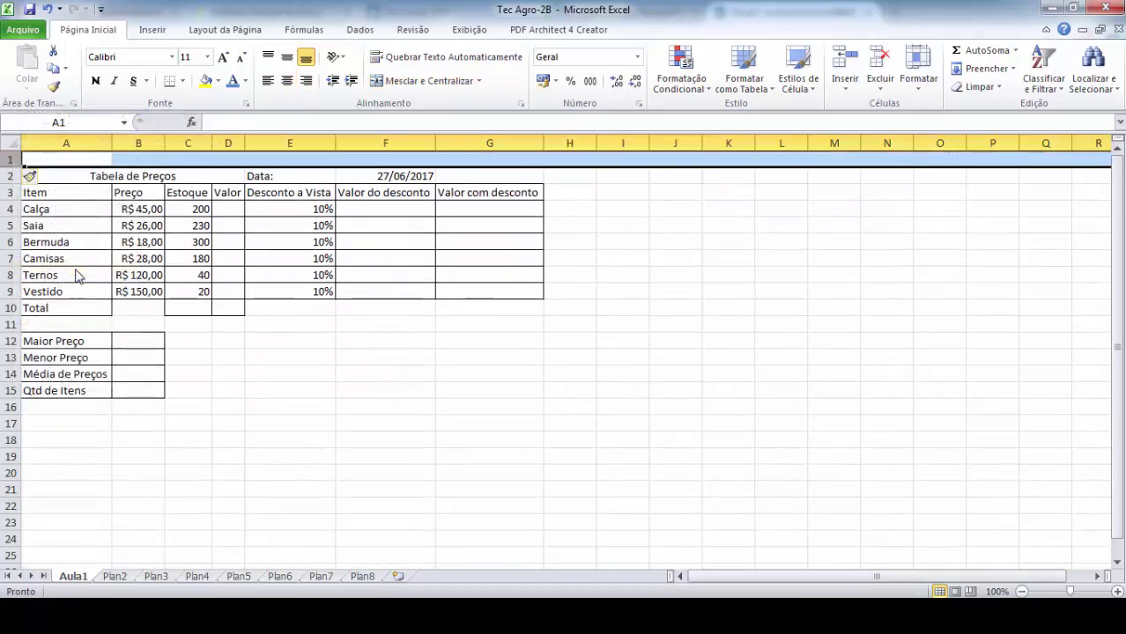
pyautogui.hotkey('ctrl', 'z')
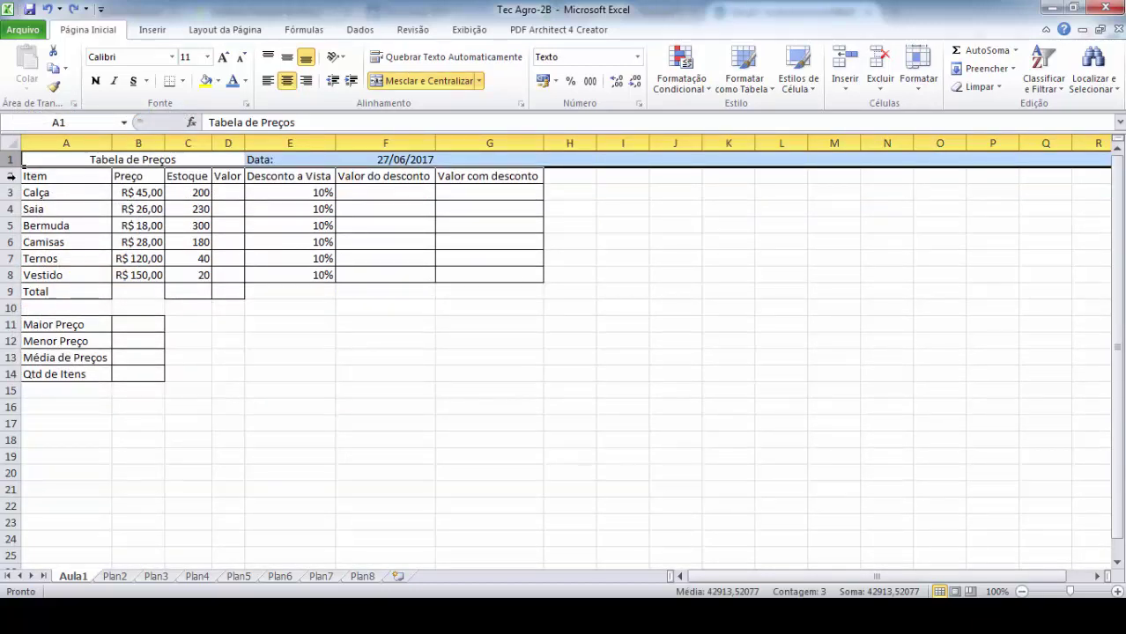
# Step: Insert a blank row above row 1, over the Tabela de Preços title
pyautogui.rightClick(12, 160)
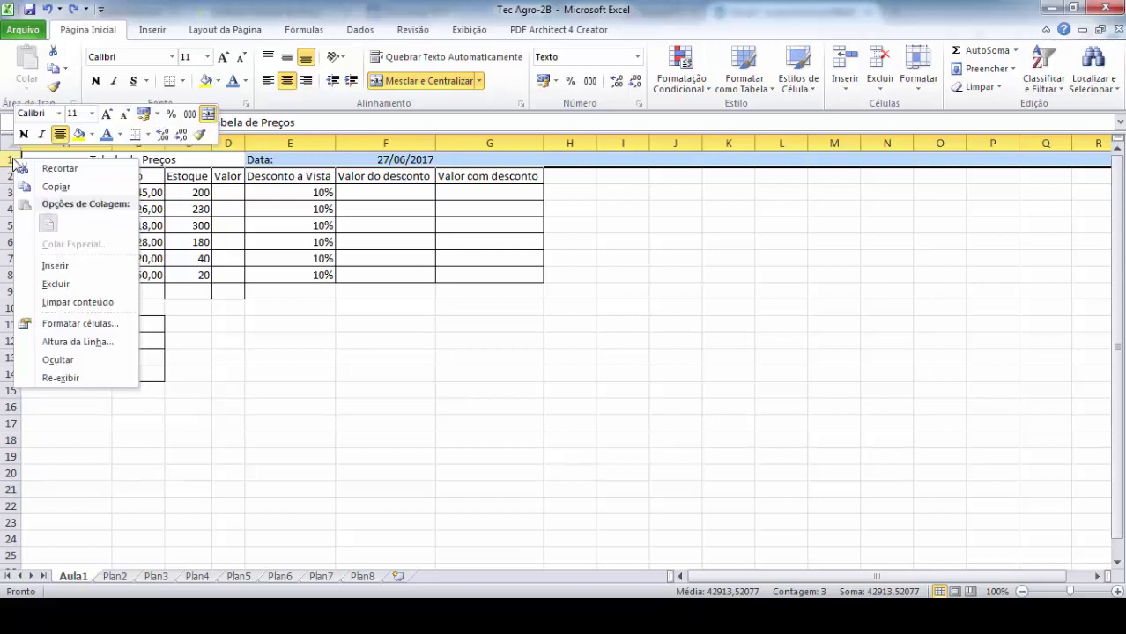
pyautogui.click(87, 272)
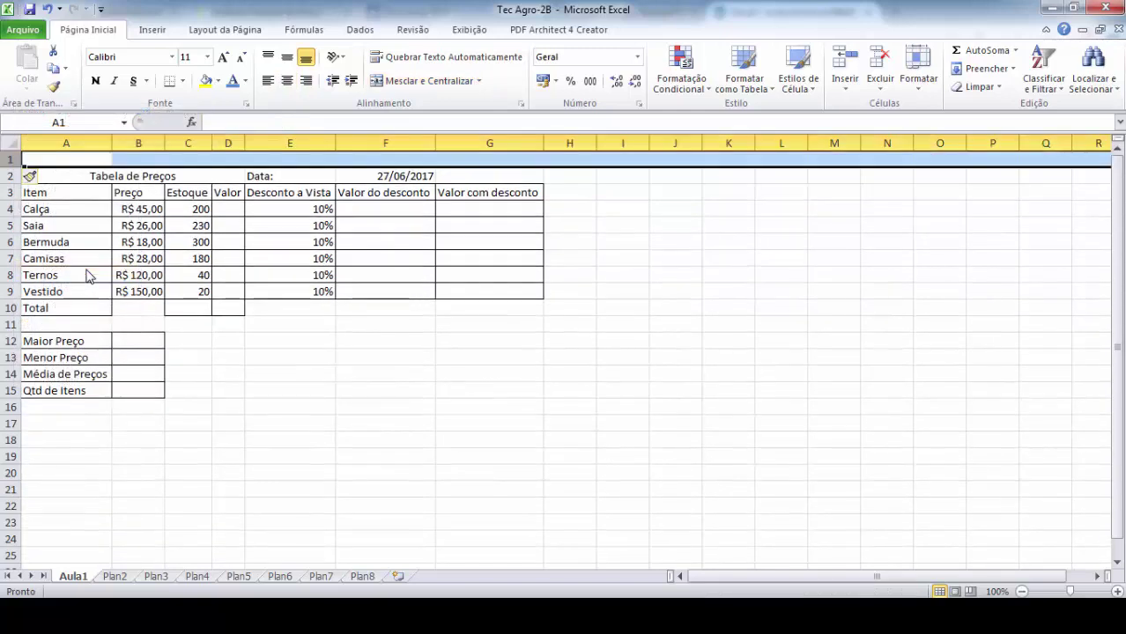
pyautogui.click(279, 402)
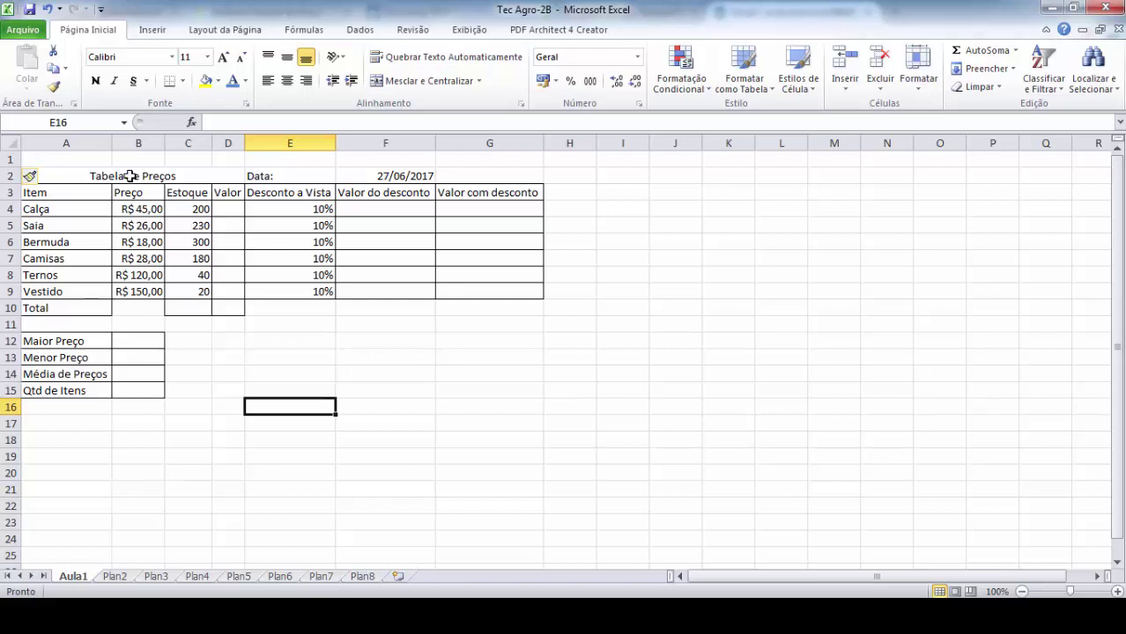
# Step: Enter the title AULA EXCEL in capital letters in cell A1
pyautogui.click(88, 159)
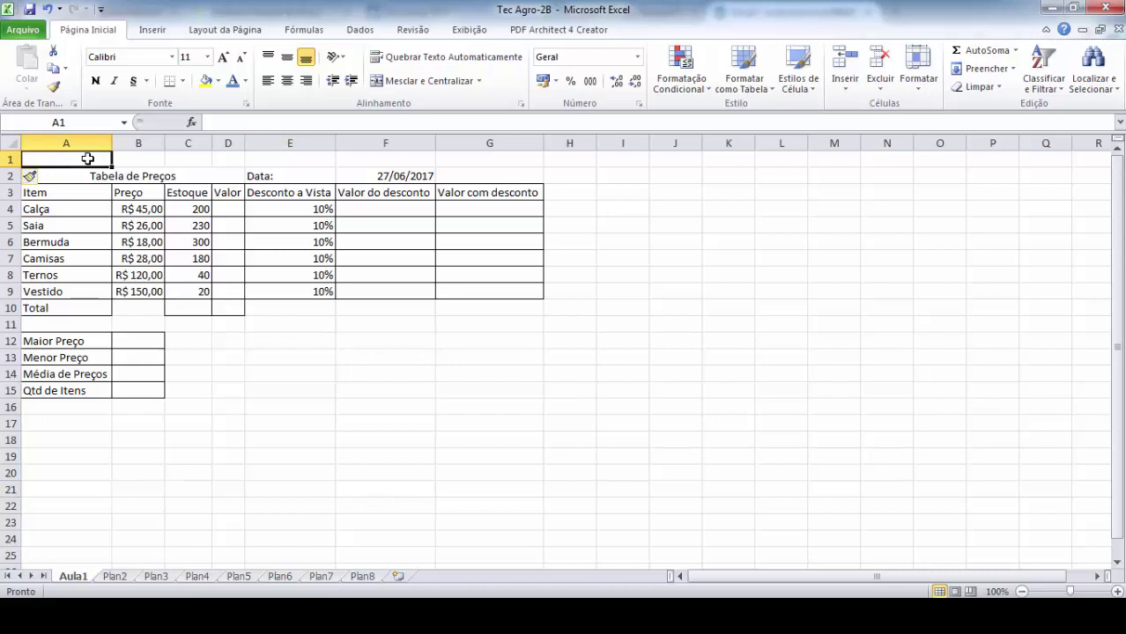
pyautogui.write('Aula')
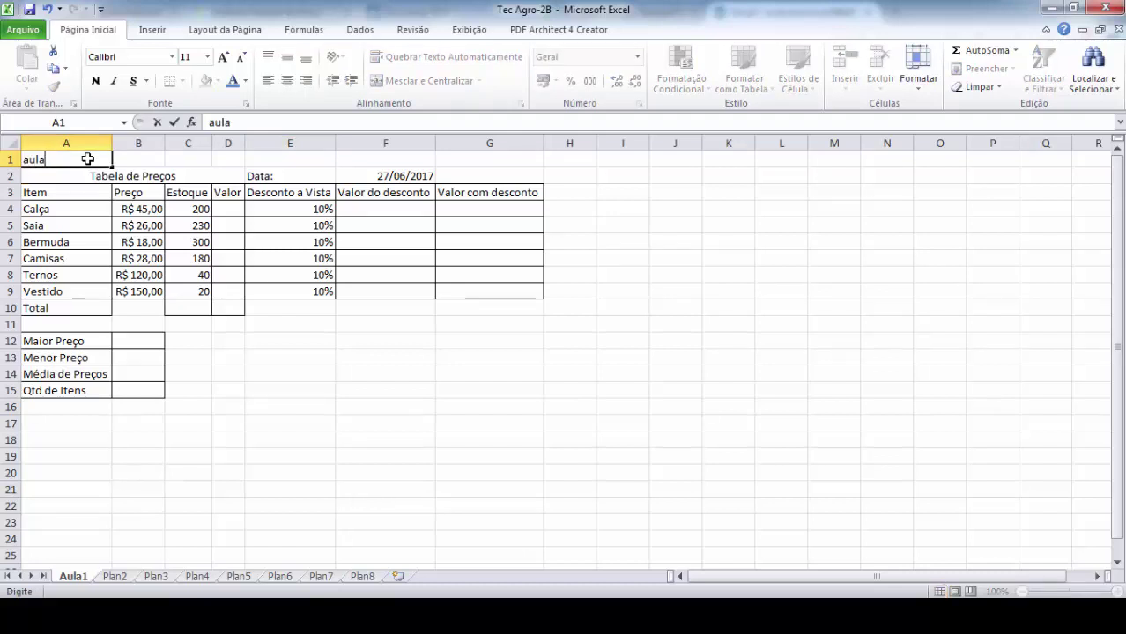
pyautogui.press('BackSpace')
pyautogui.press('BackSpace')
pyautogui.press('BackSpace')
pyautogui.press('BackSpace')
pyautogui.write('AULA EXCEL')
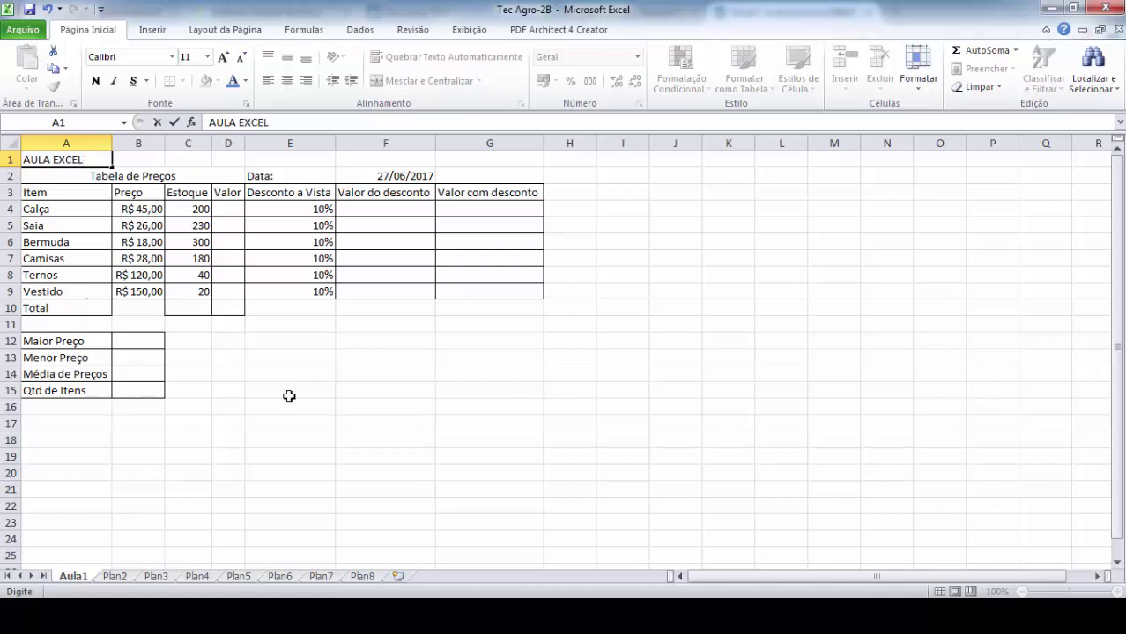
pyautogui.click(252, 421)
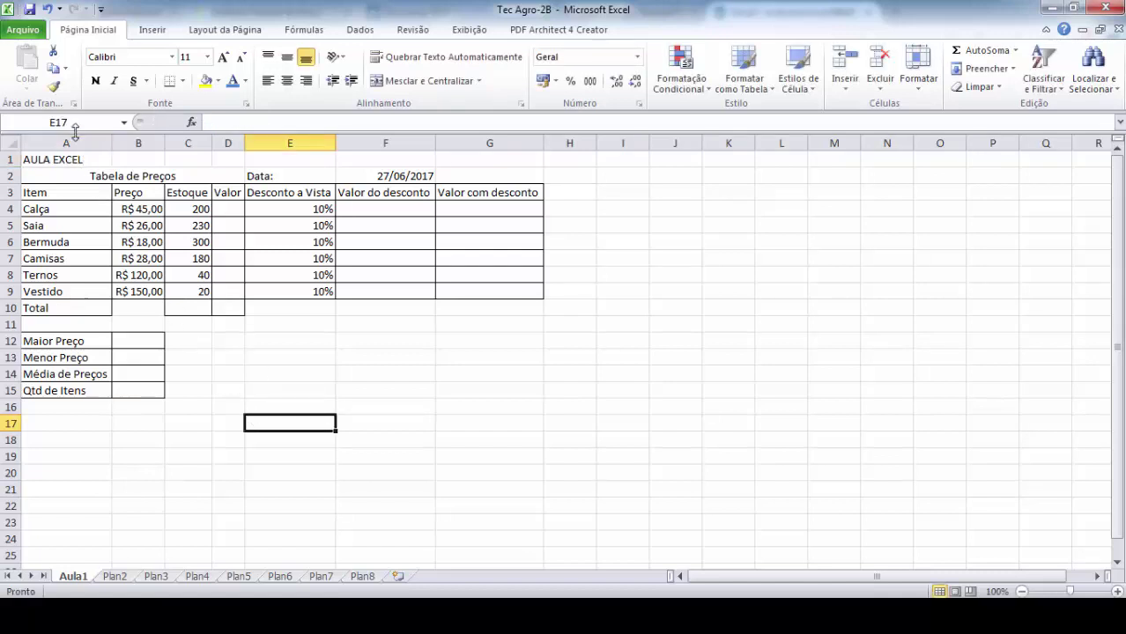
# Step: Merge and center the AULA EXCEL title across cells A1:G1
pyautogui.click(73, 159)
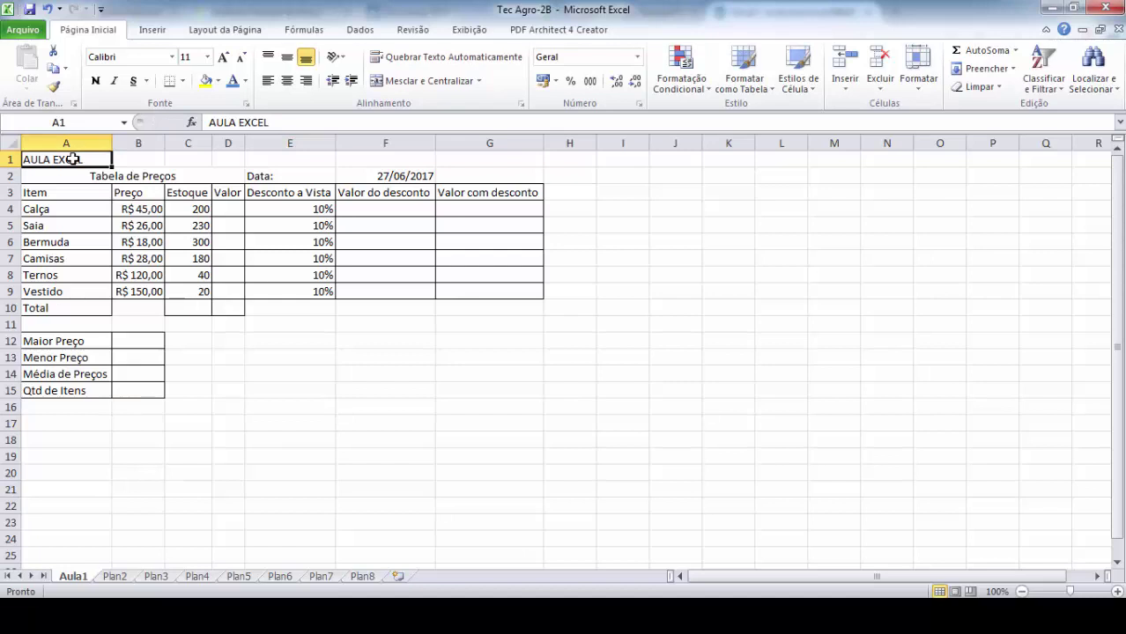
pyautogui.click(340, 384)
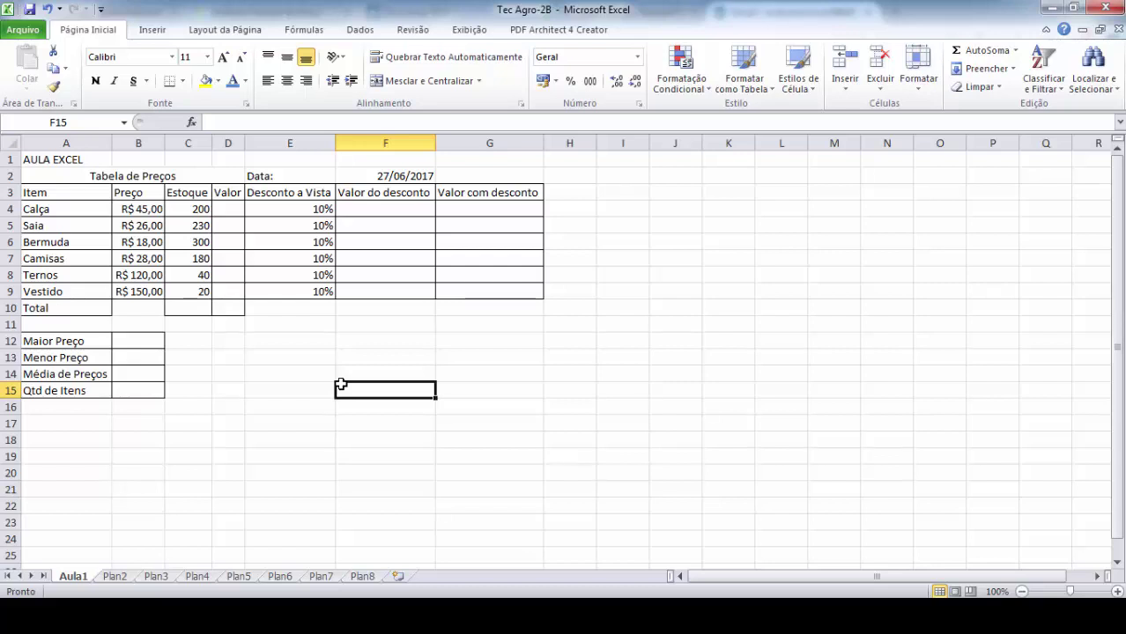
pyautogui.click(279, 370)
pyautogui.click(88, 161)
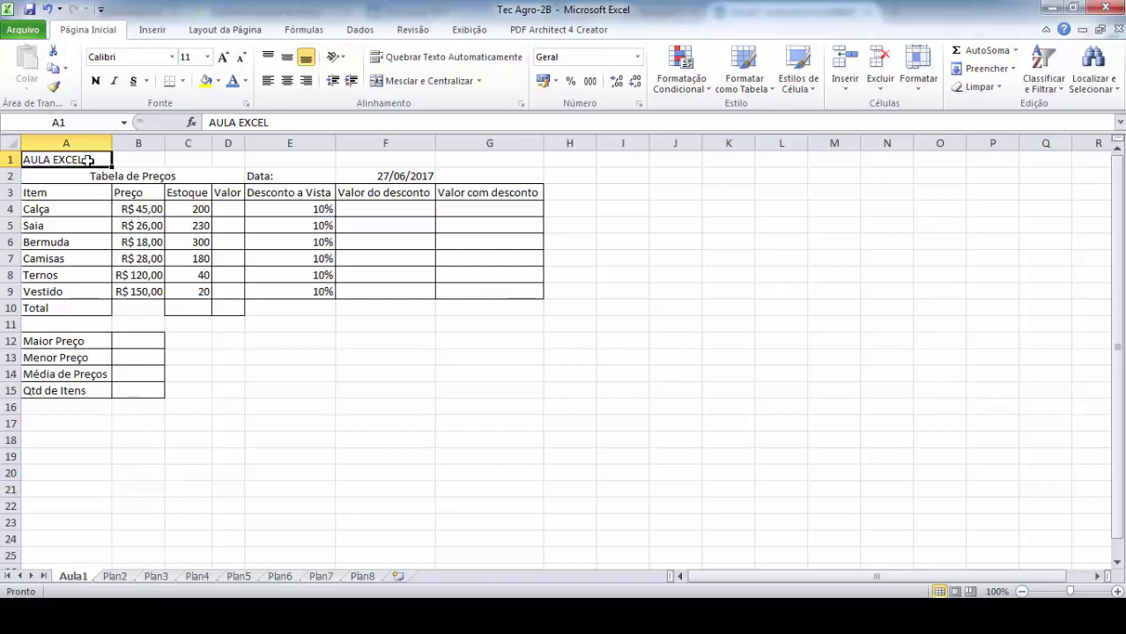
pyautogui.click(339, 326)
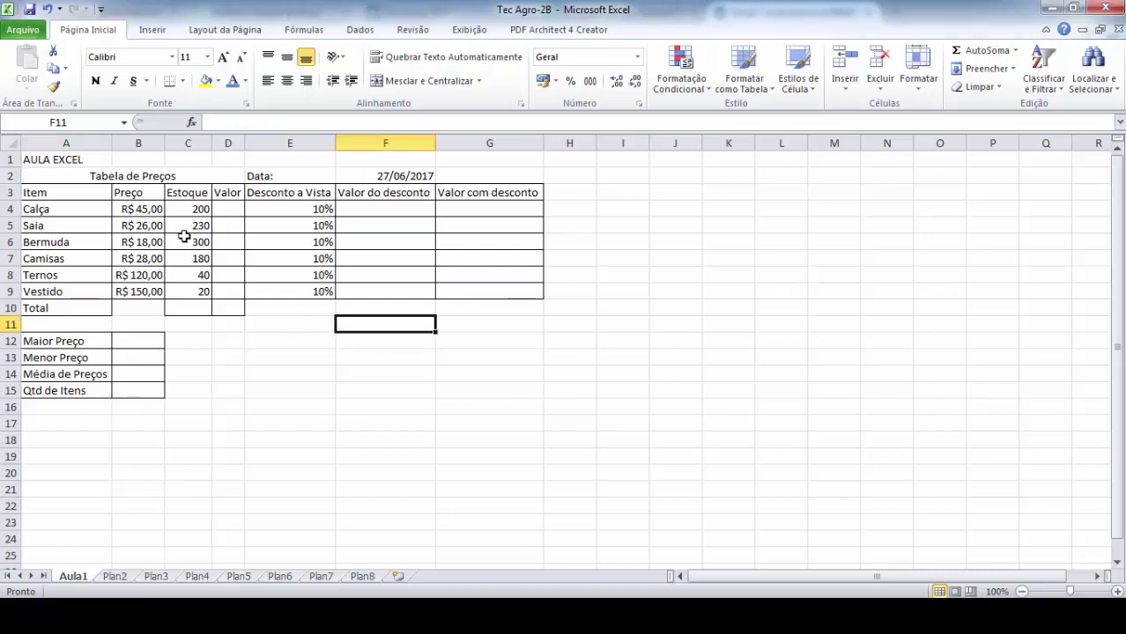
pyautogui.click(92, 160)
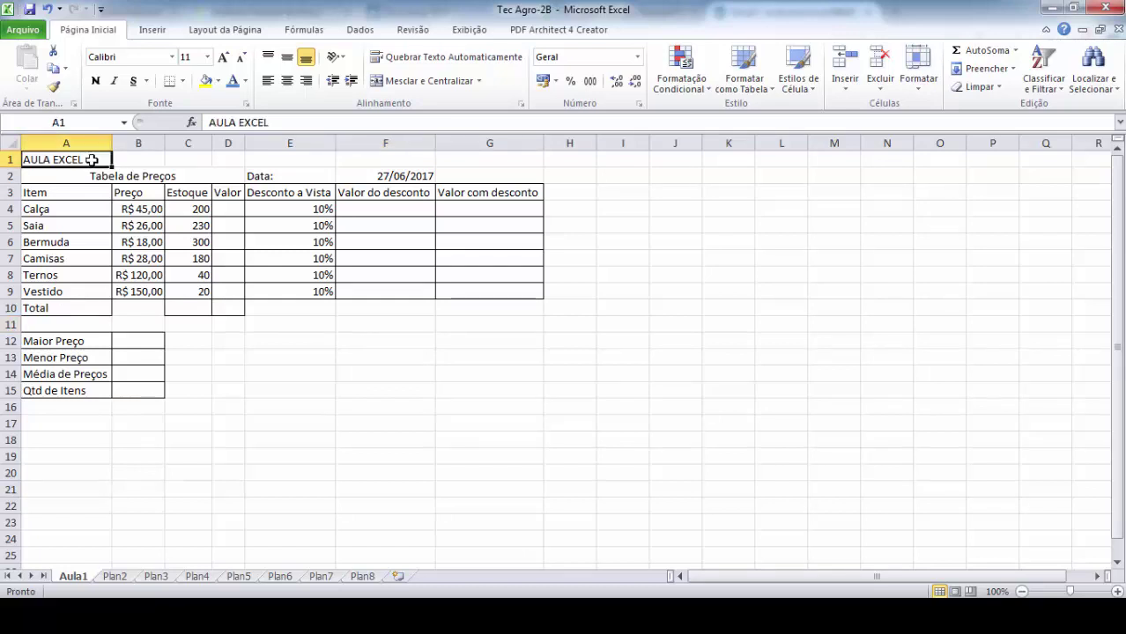
pyautogui.moveTo(91, 161); pyautogui.dragTo(476, 159)
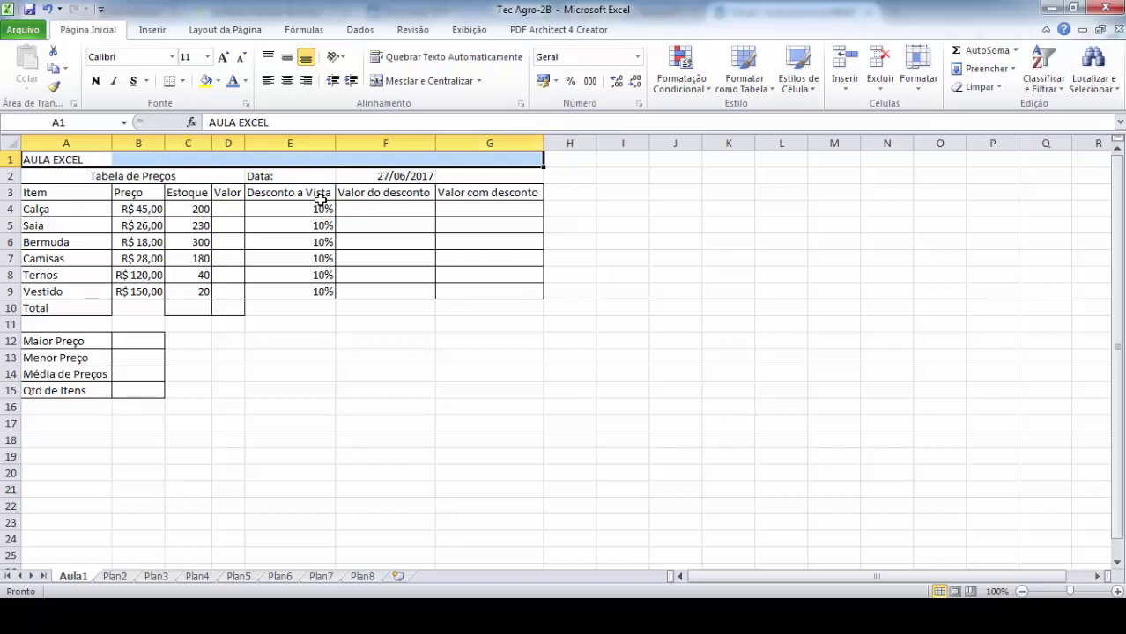
pyautogui.click(429, 84)
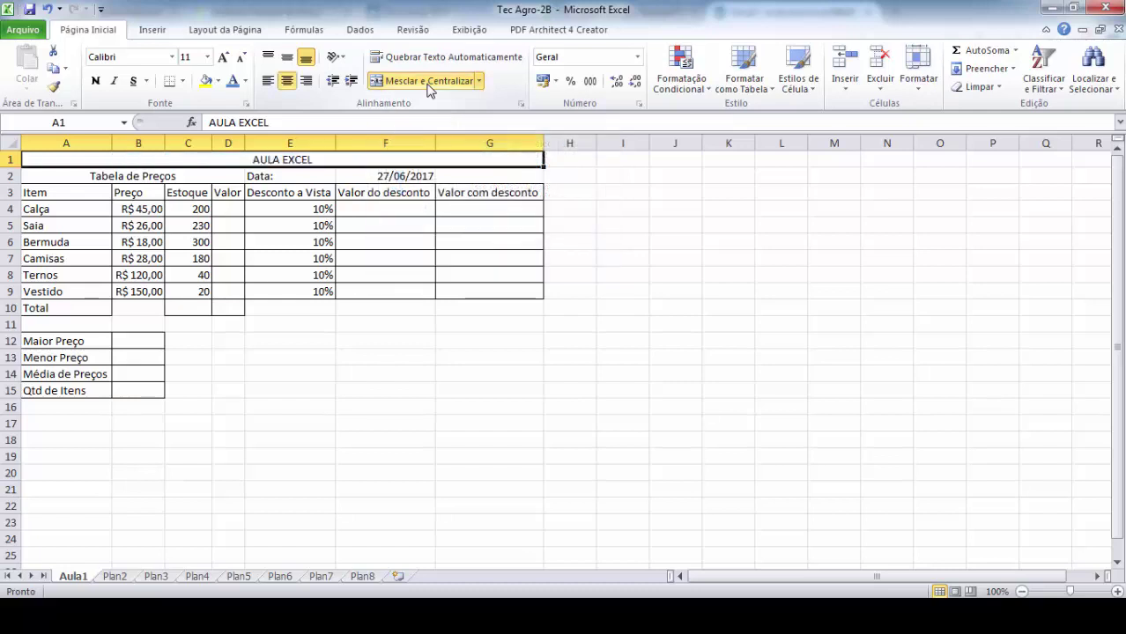
pyautogui.click(389, 371)
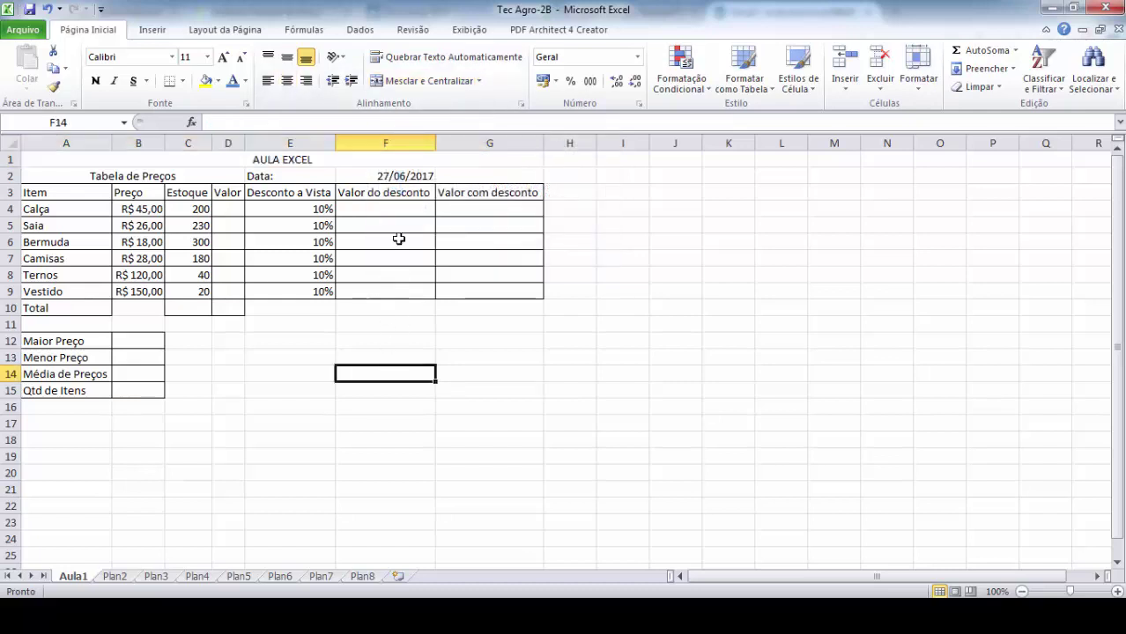
# Step: Undo the merge and centering of the AULA EXCEL title across A1:G1
pyautogui.click(443, 160)
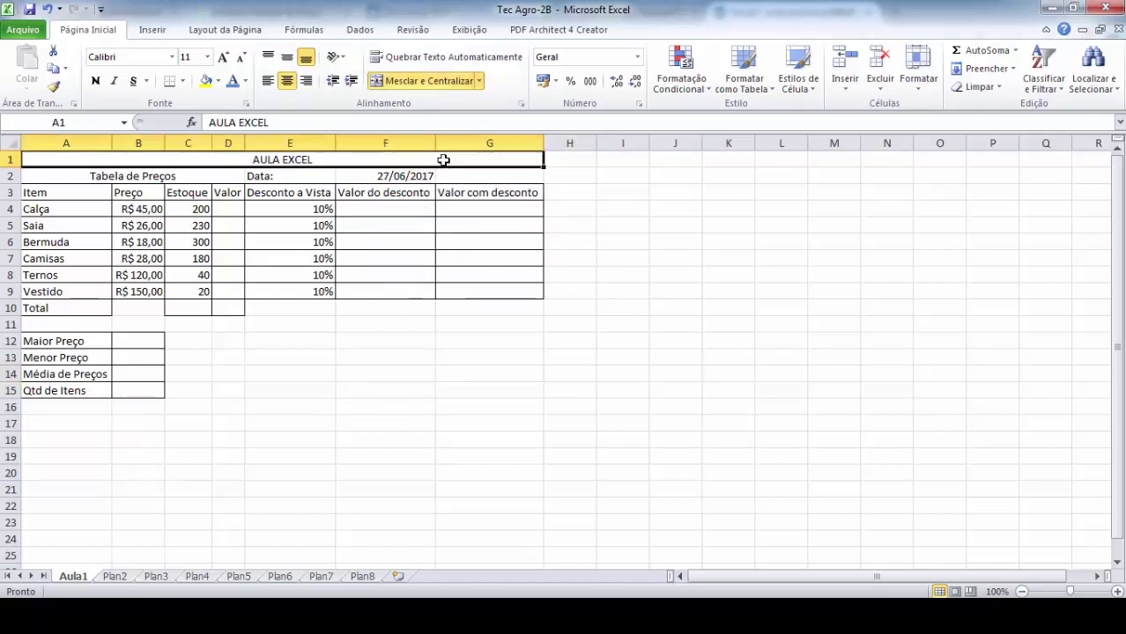
pyautogui.click(410, 463)
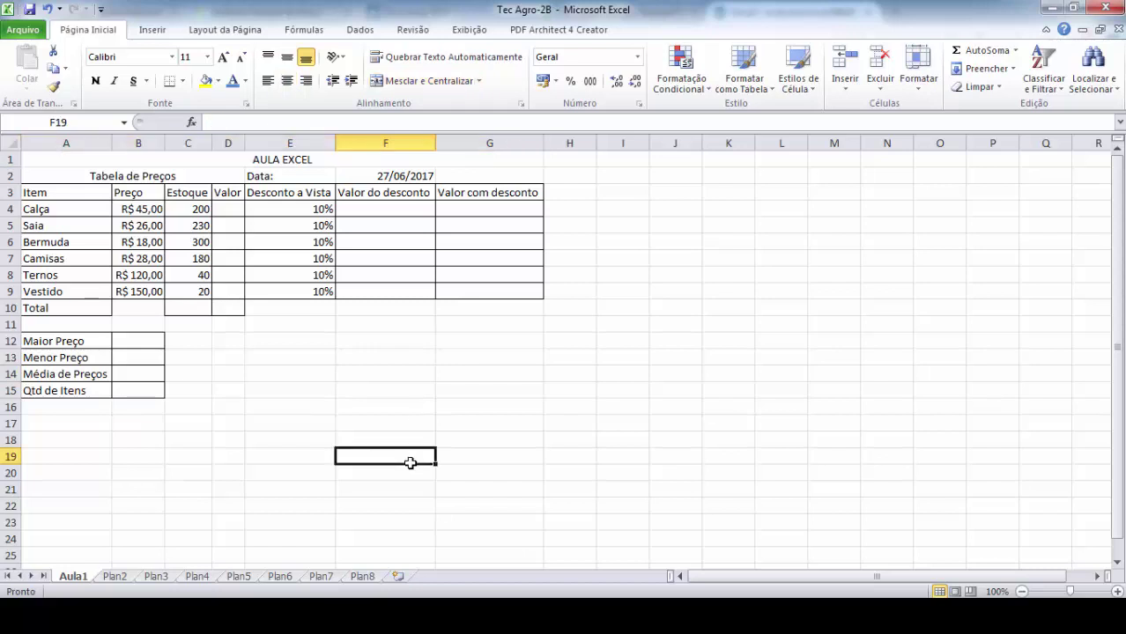
pyautogui.hotkey('ctrl', 'z')
pyautogui.click(407, 440)
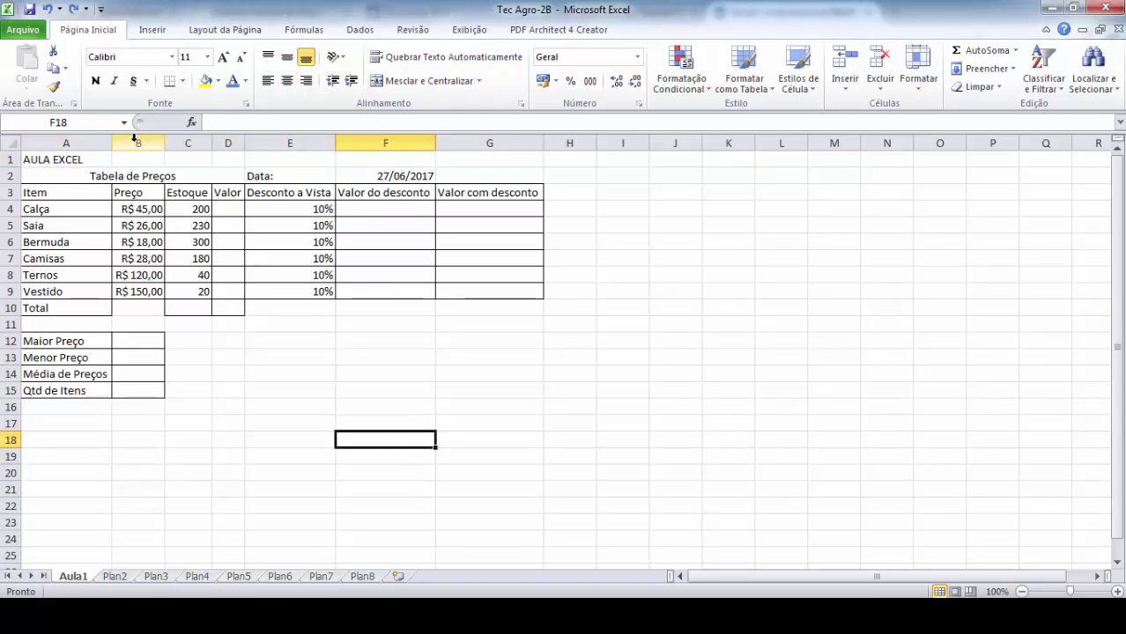
# Step: Examine the separate cells of row 1 from A1 to G1 and out to the sheet's last column, returning to A1
pyautogui.click(91, 159)
pyautogui.press('Right')
pyautogui.press('Right')
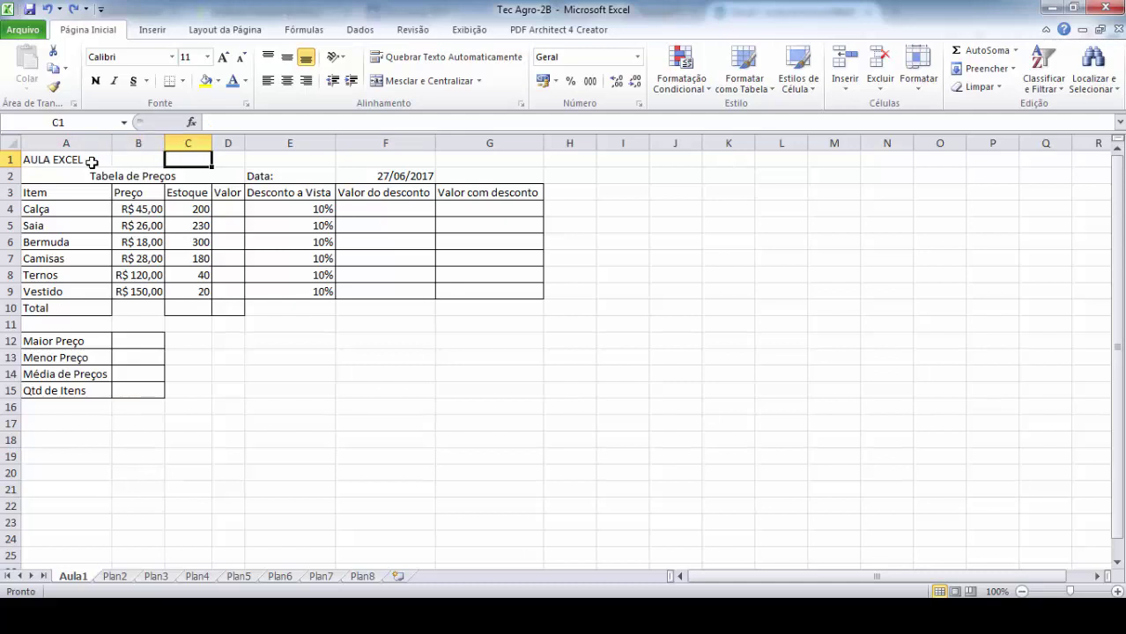
pyautogui.press('Right')
pyautogui.press('Right')
pyautogui.press('Right')
pyautogui.press('Right')
pyautogui.press('Left')
pyautogui.press('Left')
pyautogui.press('Left')
pyautogui.press('Left')
pyautogui.press('Left')
pyautogui.press('Left')
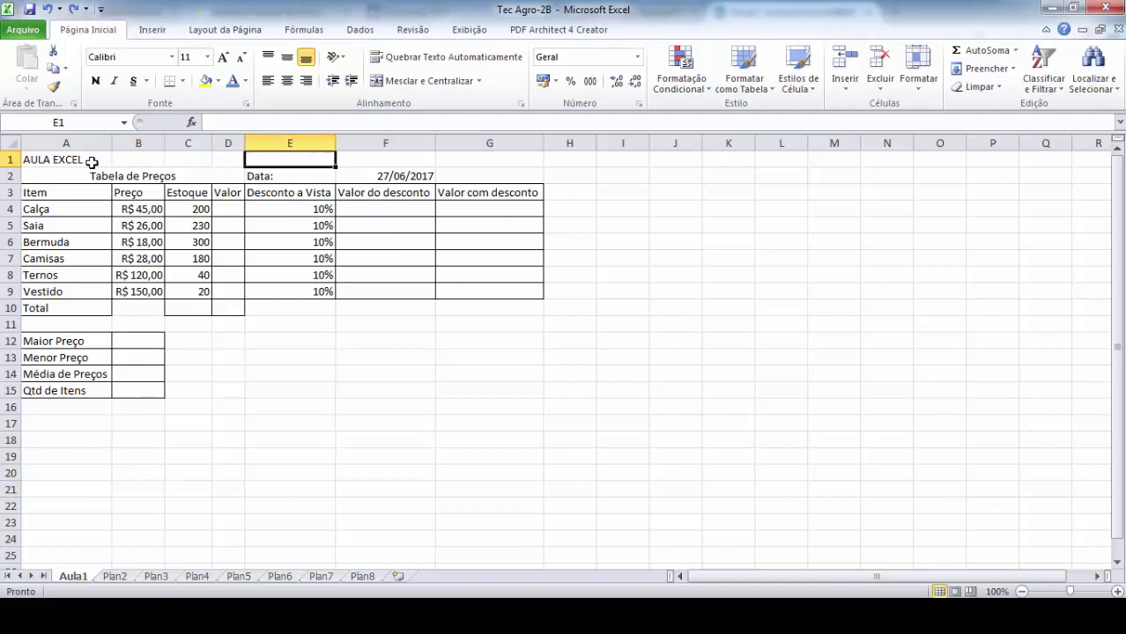
pyautogui.hotkey('ctrl', 'Right')
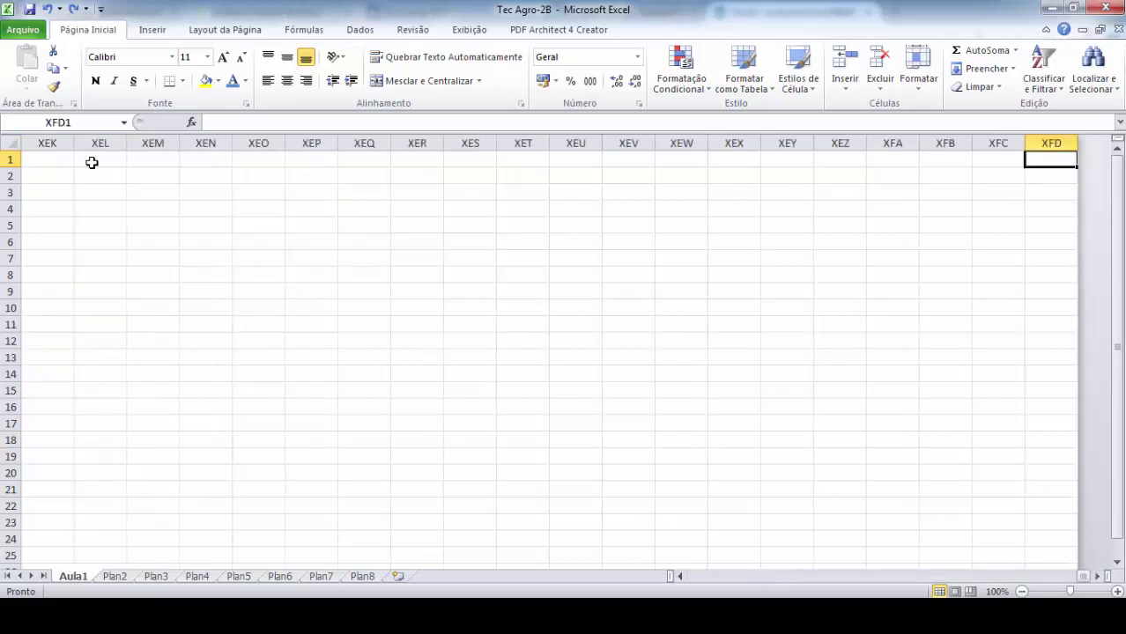
pyautogui.hotkey('ctrl', 'Left')
# Step: Merge and center cells A1:G1 again for the AULA EXCEL title, and check that the range selects as one cell
pyautogui.hotkey('shift', 'Right')
pyautogui.hotkey('shift', 'Right')
pyautogui.hotkey('shift', 'Right')
pyautogui.hotkey('shift', 'Right')
pyautogui.hotkey('shift', 'Right')
pyautogui.hotkey('shift', 'Right')
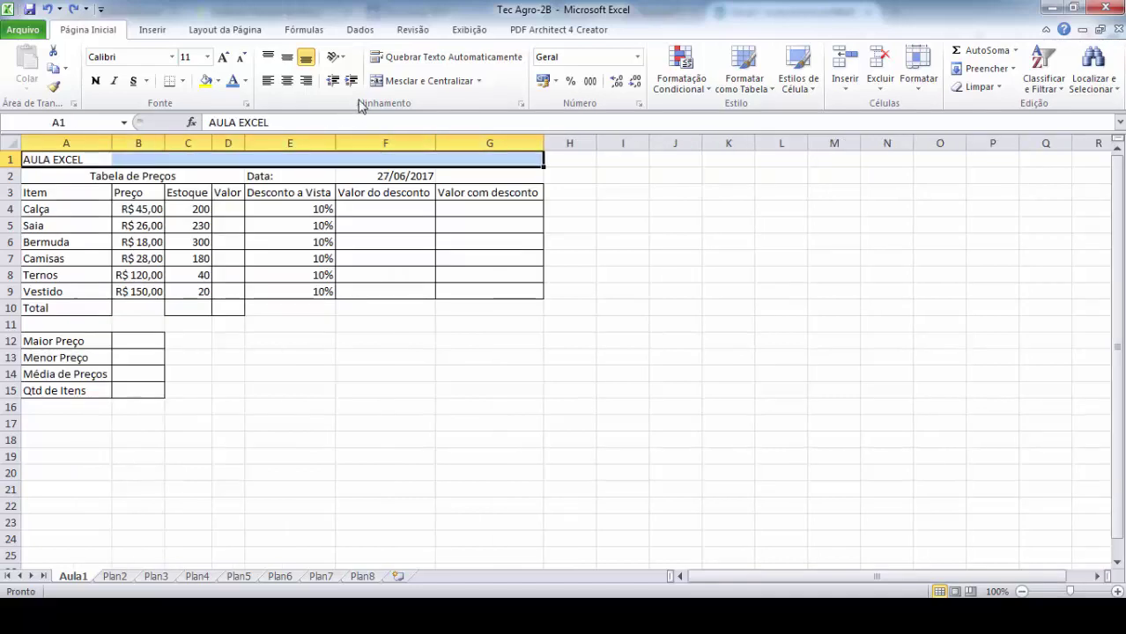
pyautogui.click(418, 88)
pyautogui.click(401, 404)
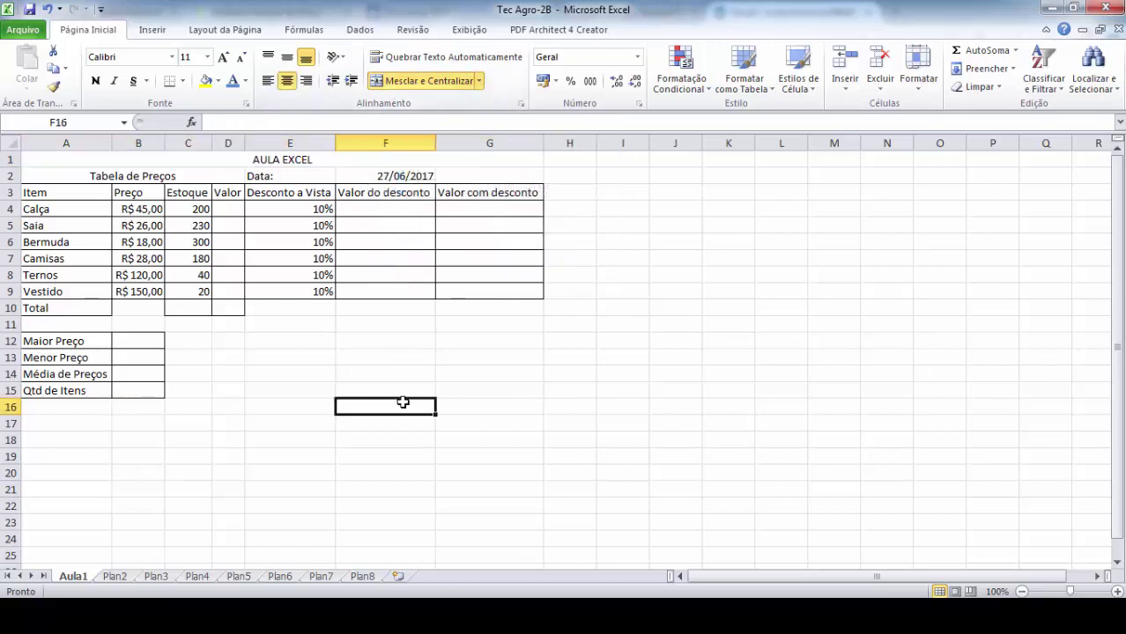
pyautogui.click(444, 157)
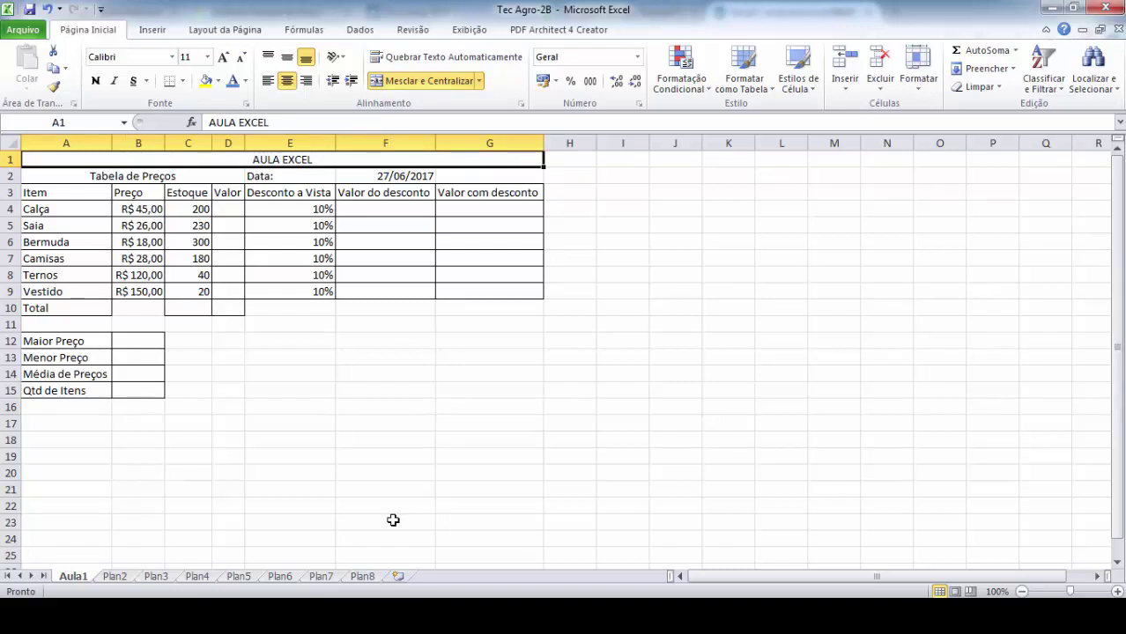
pyautogui.click(422, 473)
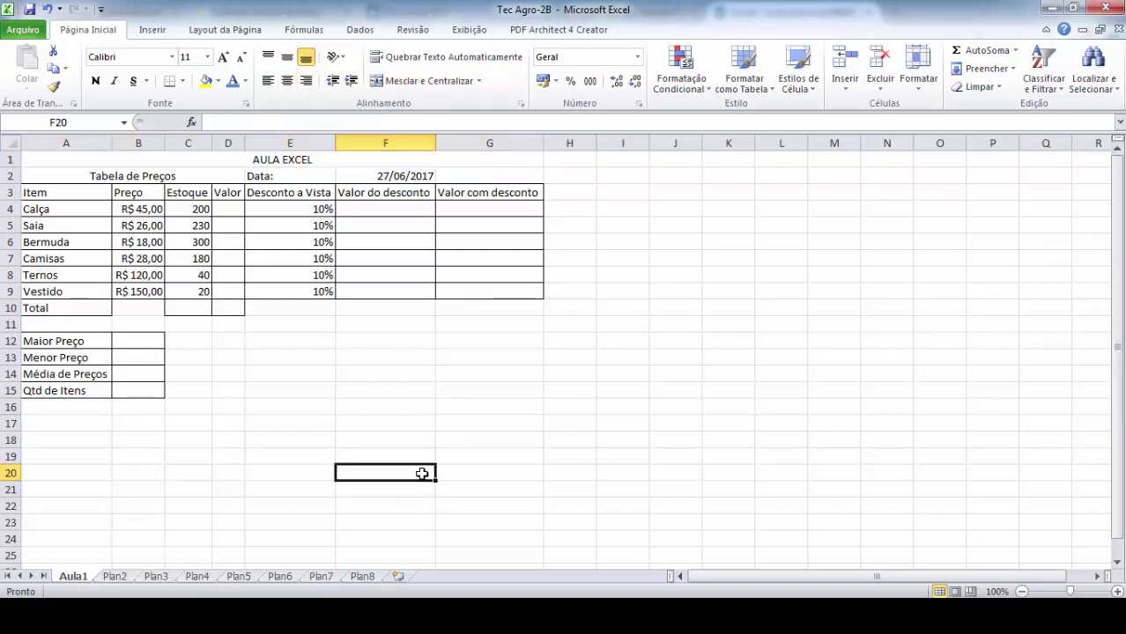